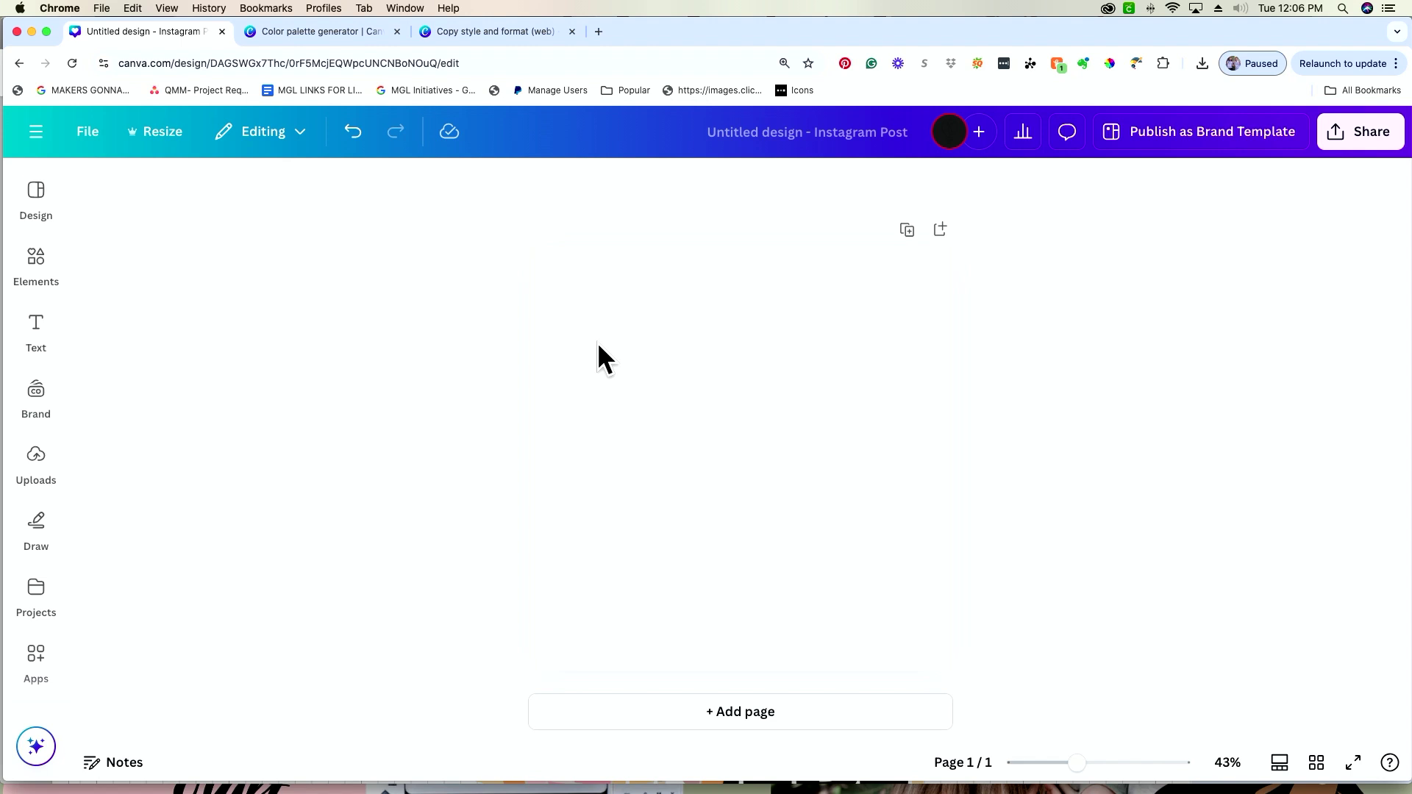
# - Add a default paragraph text box, enlarge it to font size 40, and move it near the page's upper edge
pyautogui.click(598, 346)
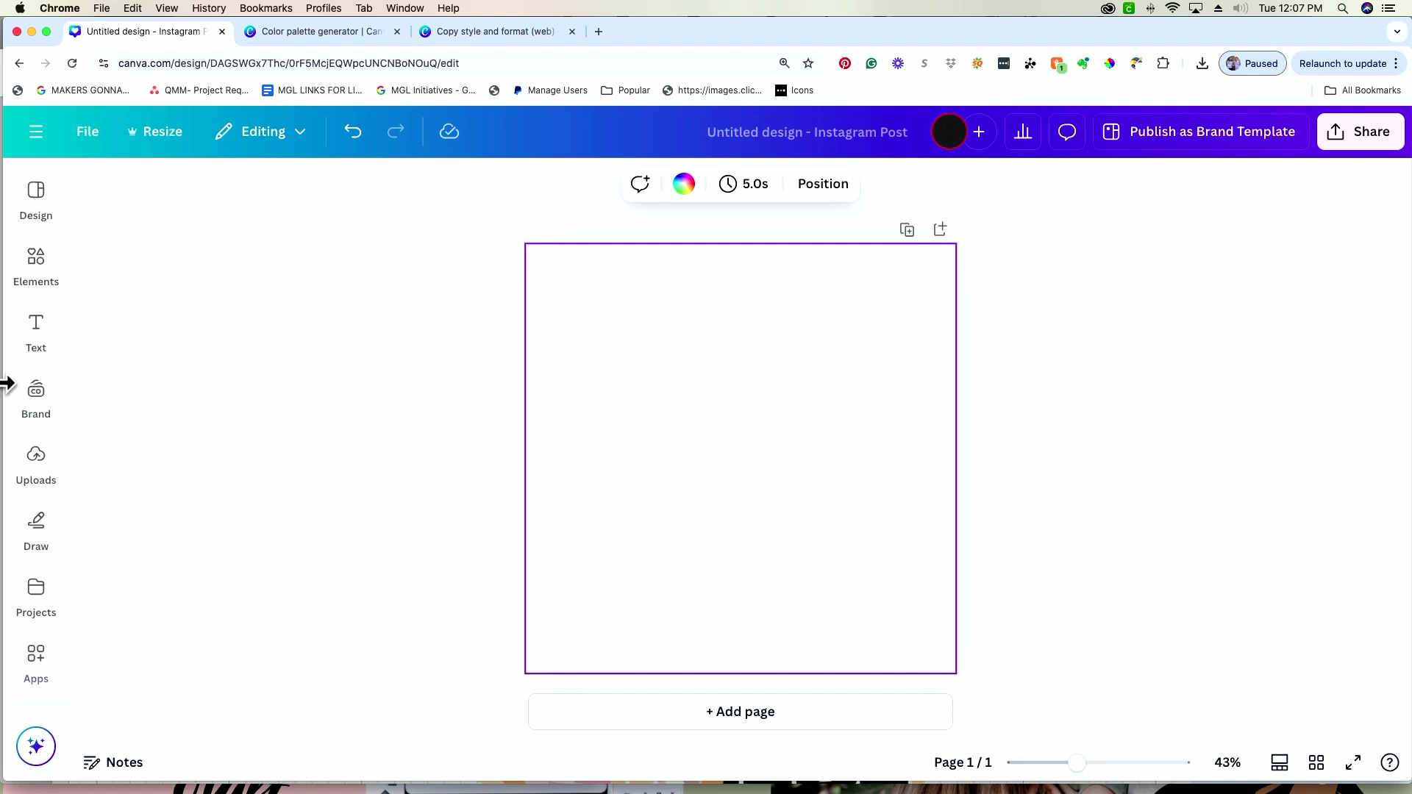
pyautogui.click(38, 327)
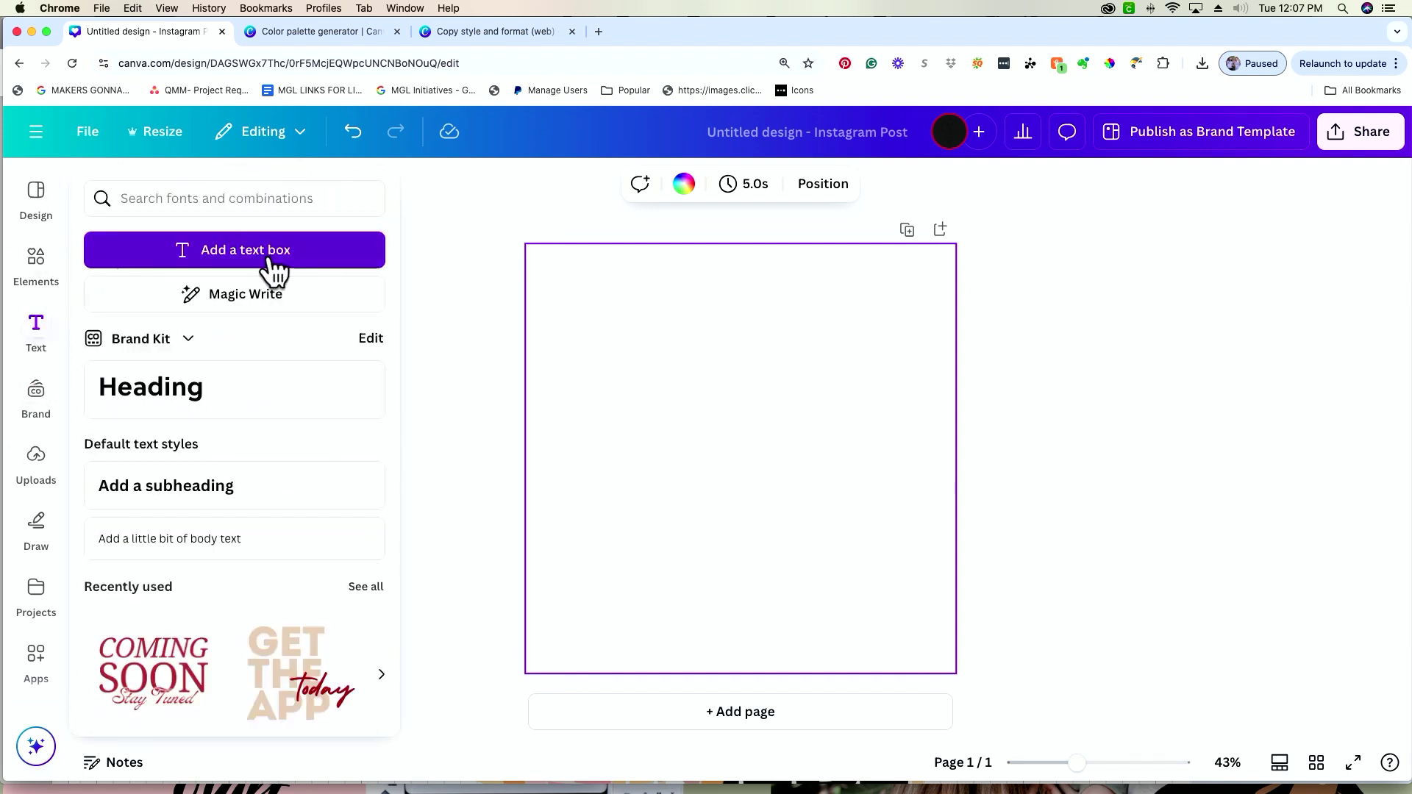
pyautogui.click(743, 400)
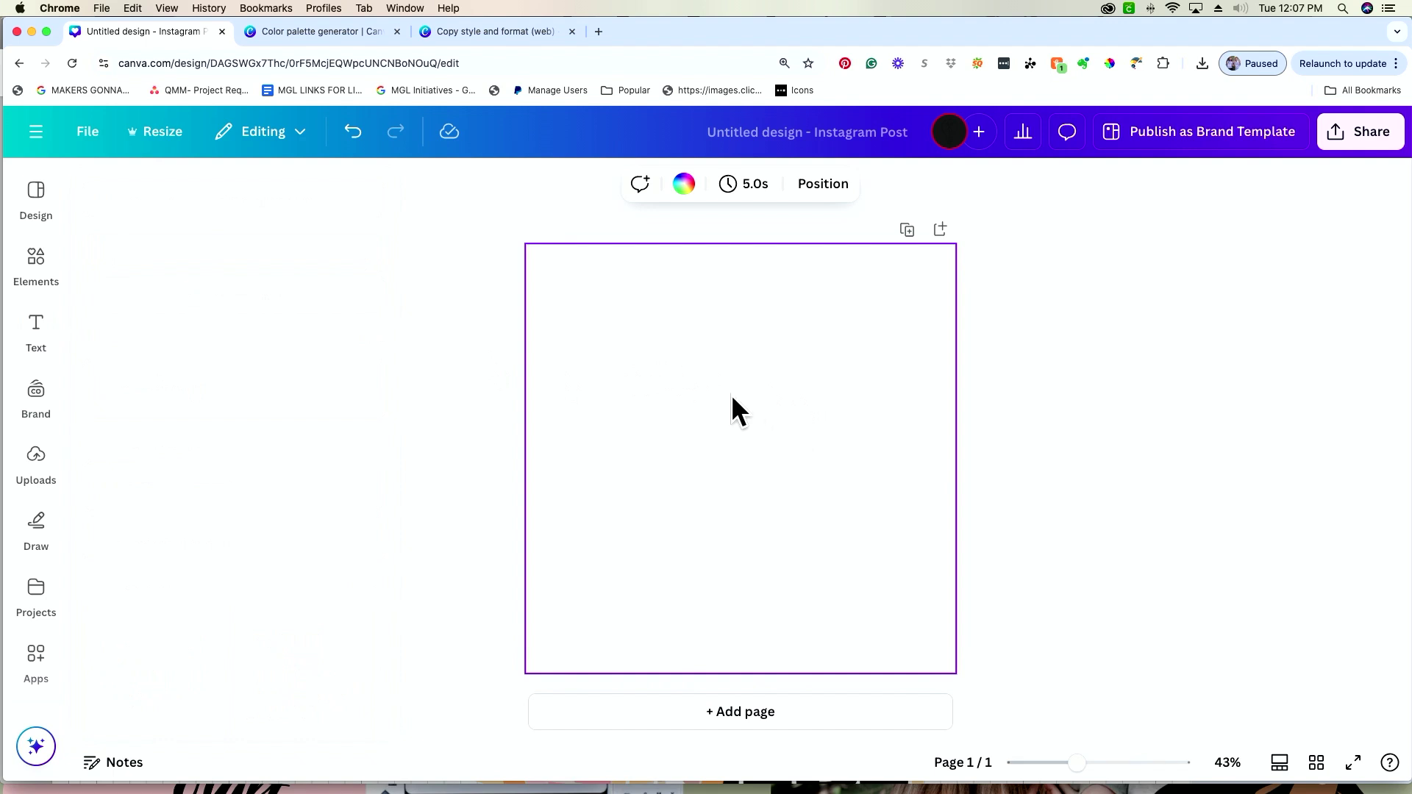
pyautogui.press('t')
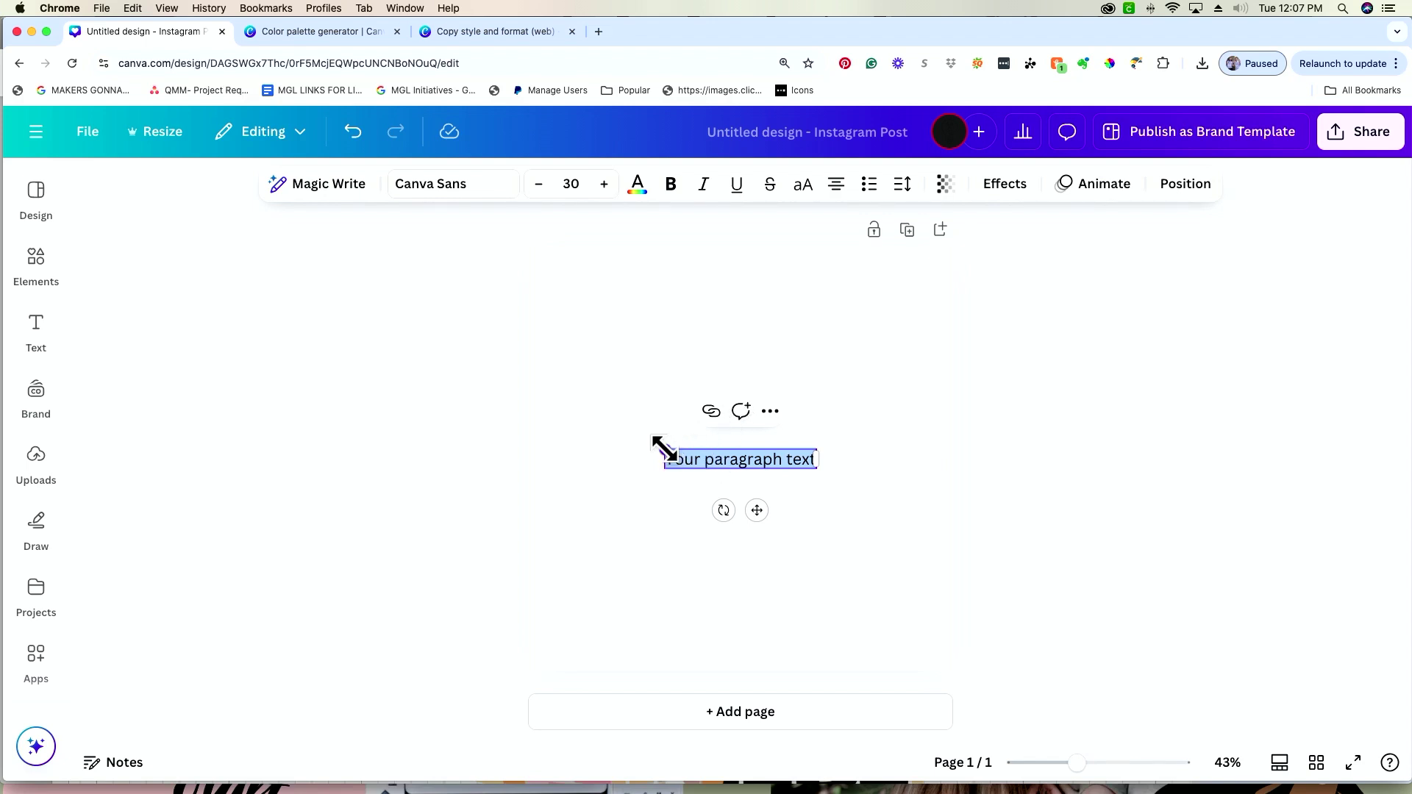
pyautogui.moveTo(665, 448); pyautogui.dragTo(652, 438)
pyautogui.moveTo(732, 509); pyautogui.dragTo(754, 356)
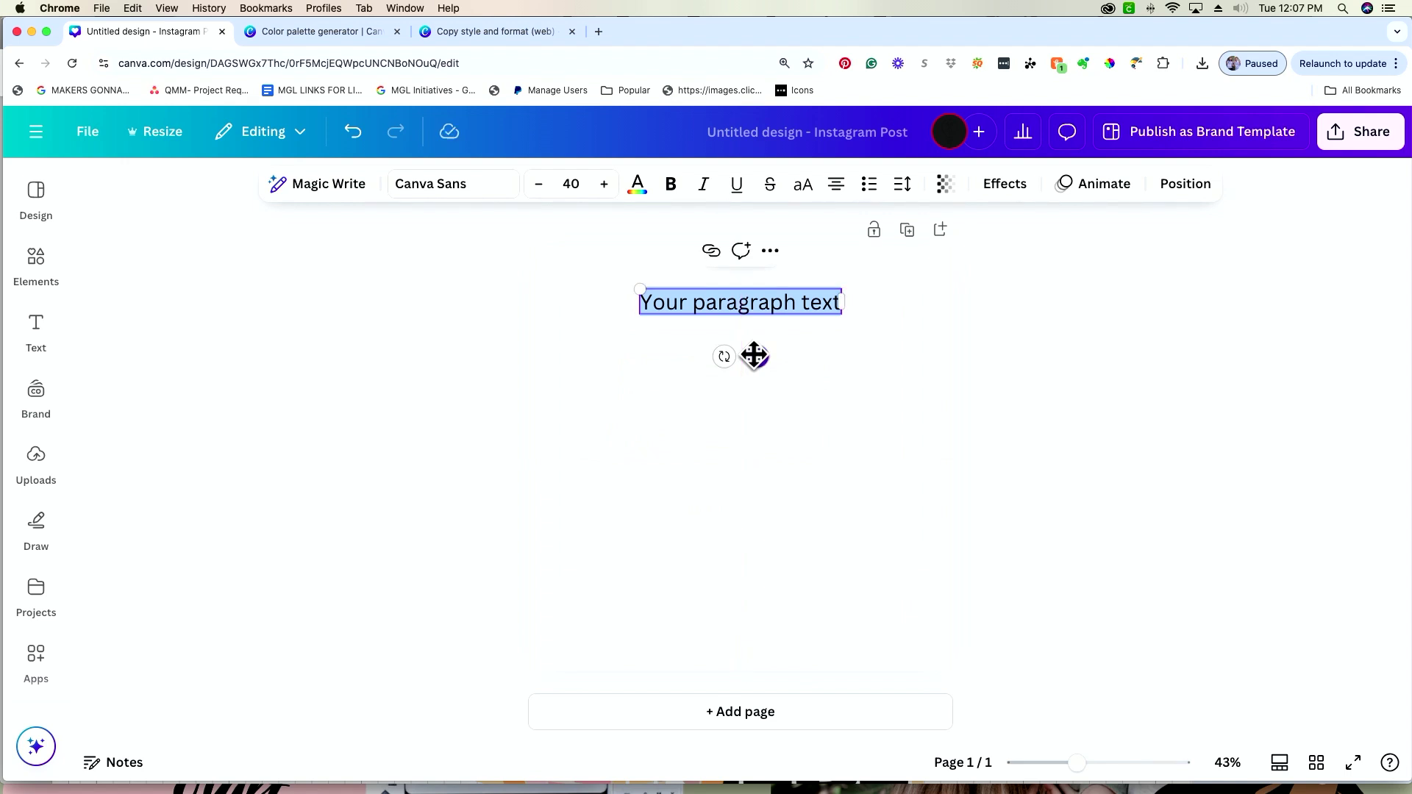
pyautogui.click(730, 493)
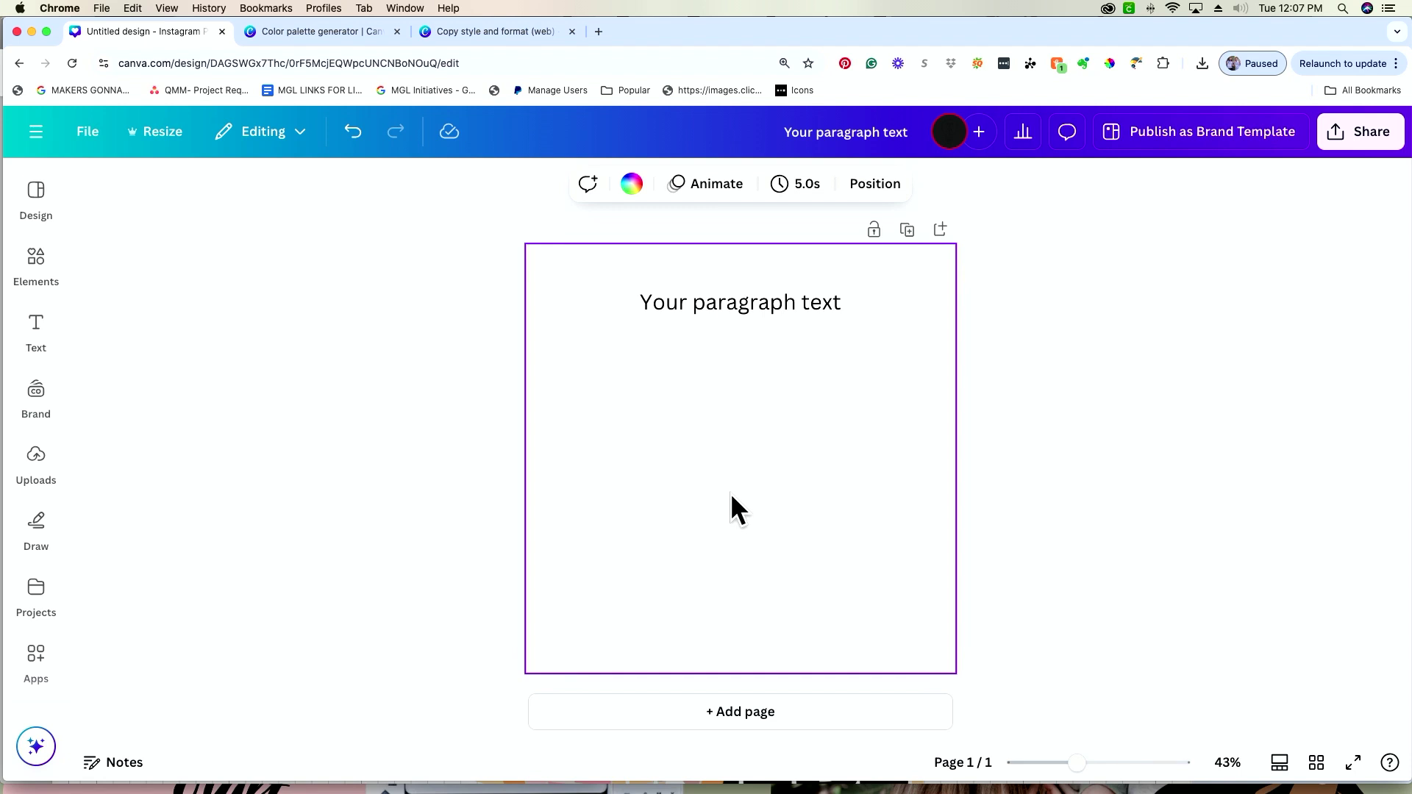
# - Add a circle and move it to the page's upper-left area, overlapping the start of the text
pyautogui.press('c')
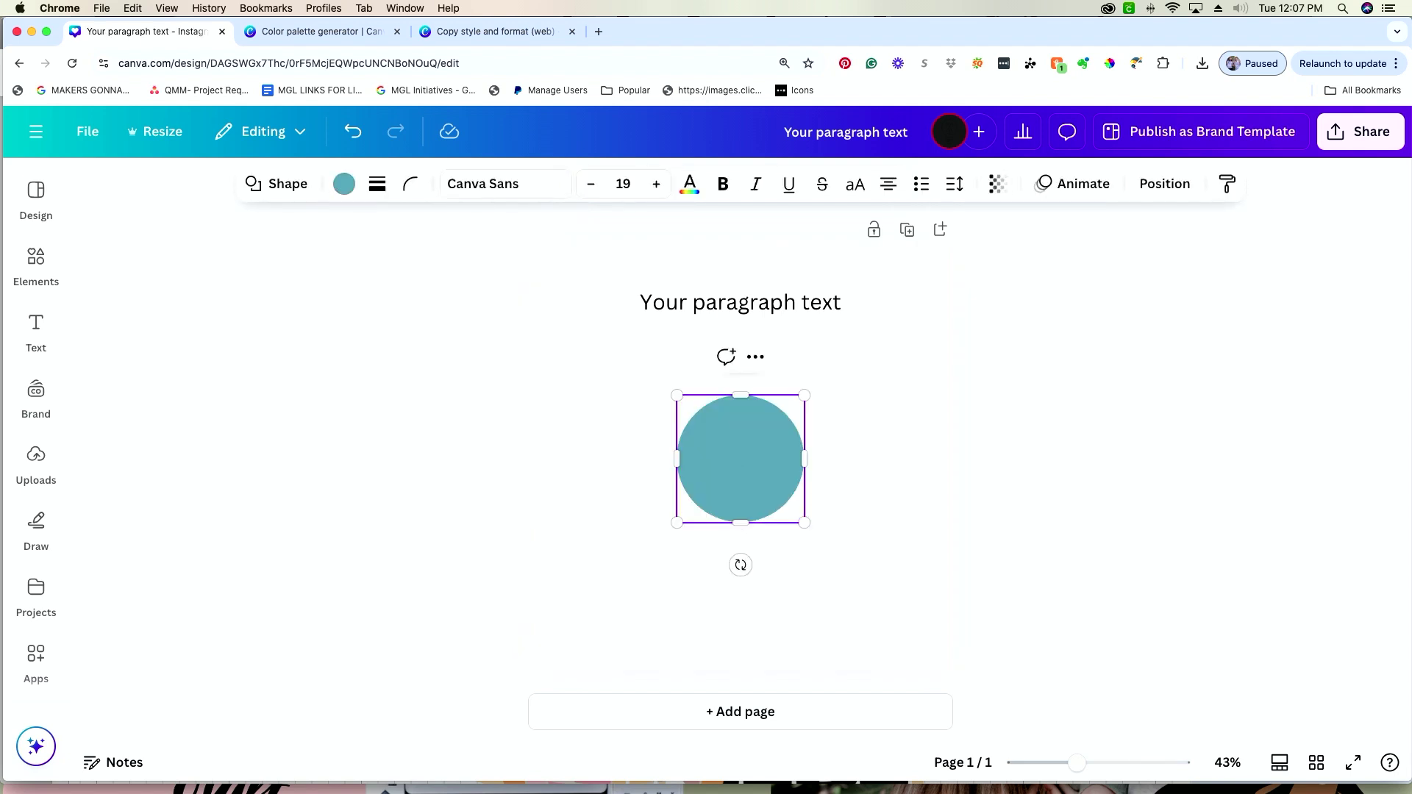
pyautogui.moveTo(747, 483); pyautogui.dragTo(630, 366)
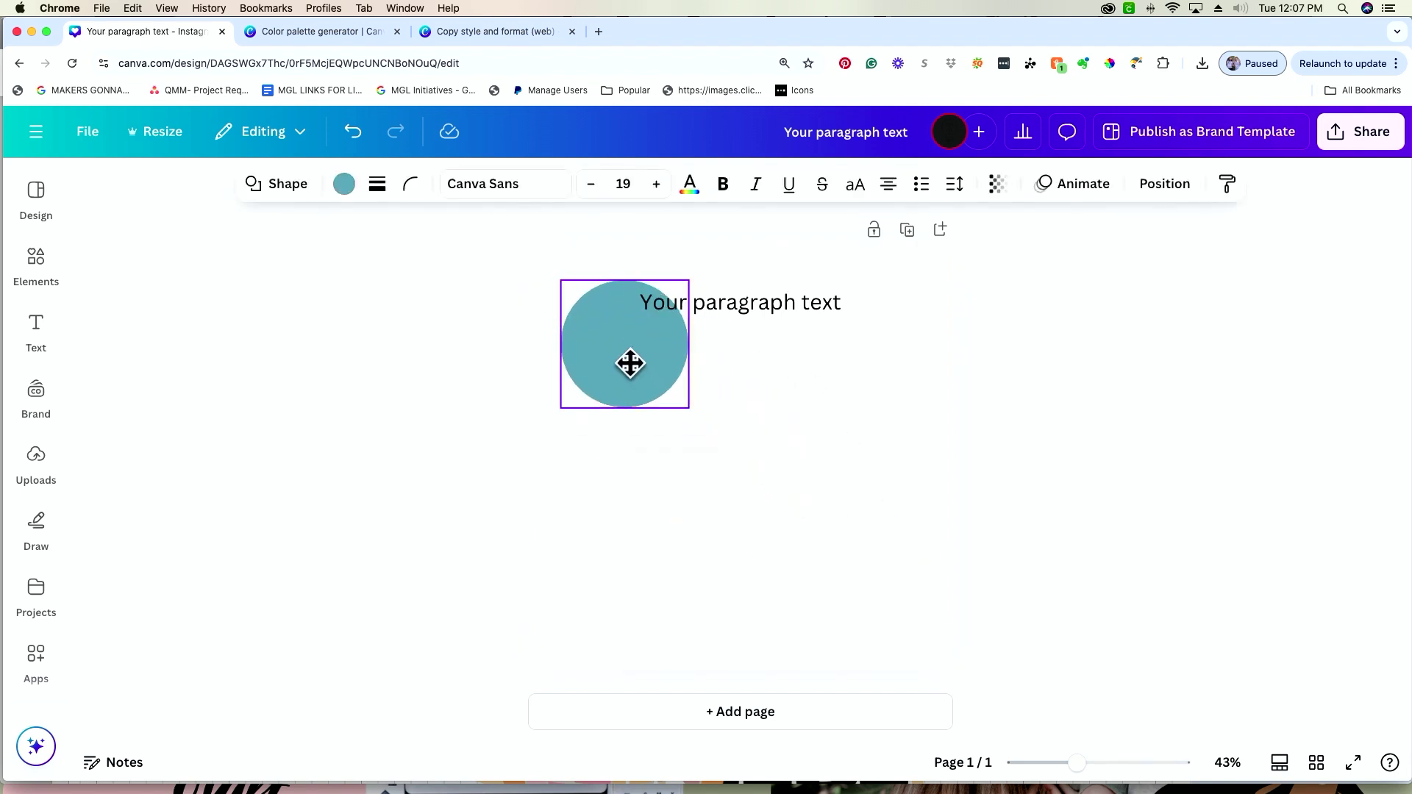
pyautogui.click(770, 498)
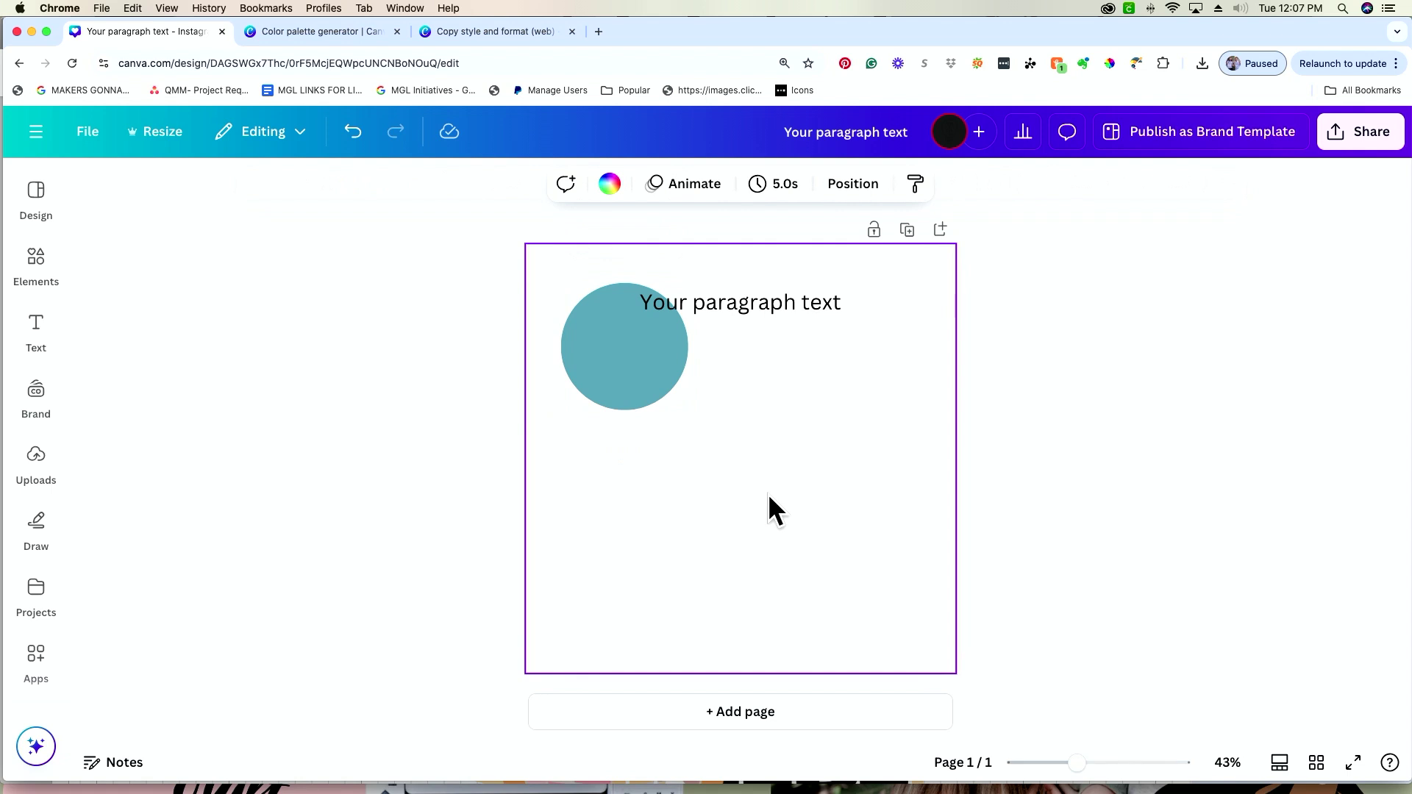
# - Add a square and move it to the right side of the page, below the text
pyautogui.press('r')
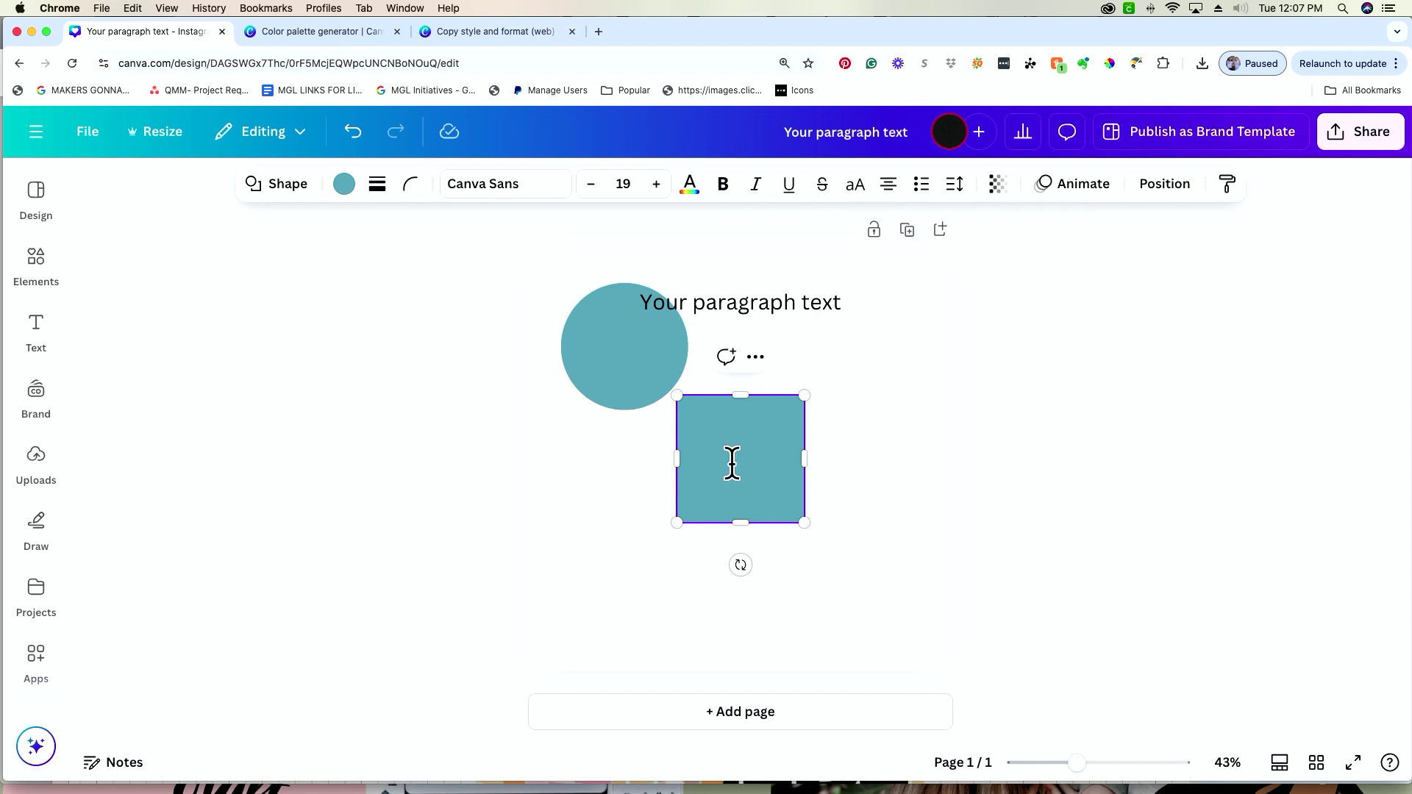
pyautogui.moveTo(760, 495); pyautogui.dragTo(876, 434)
pyautogui.click(727, 579)
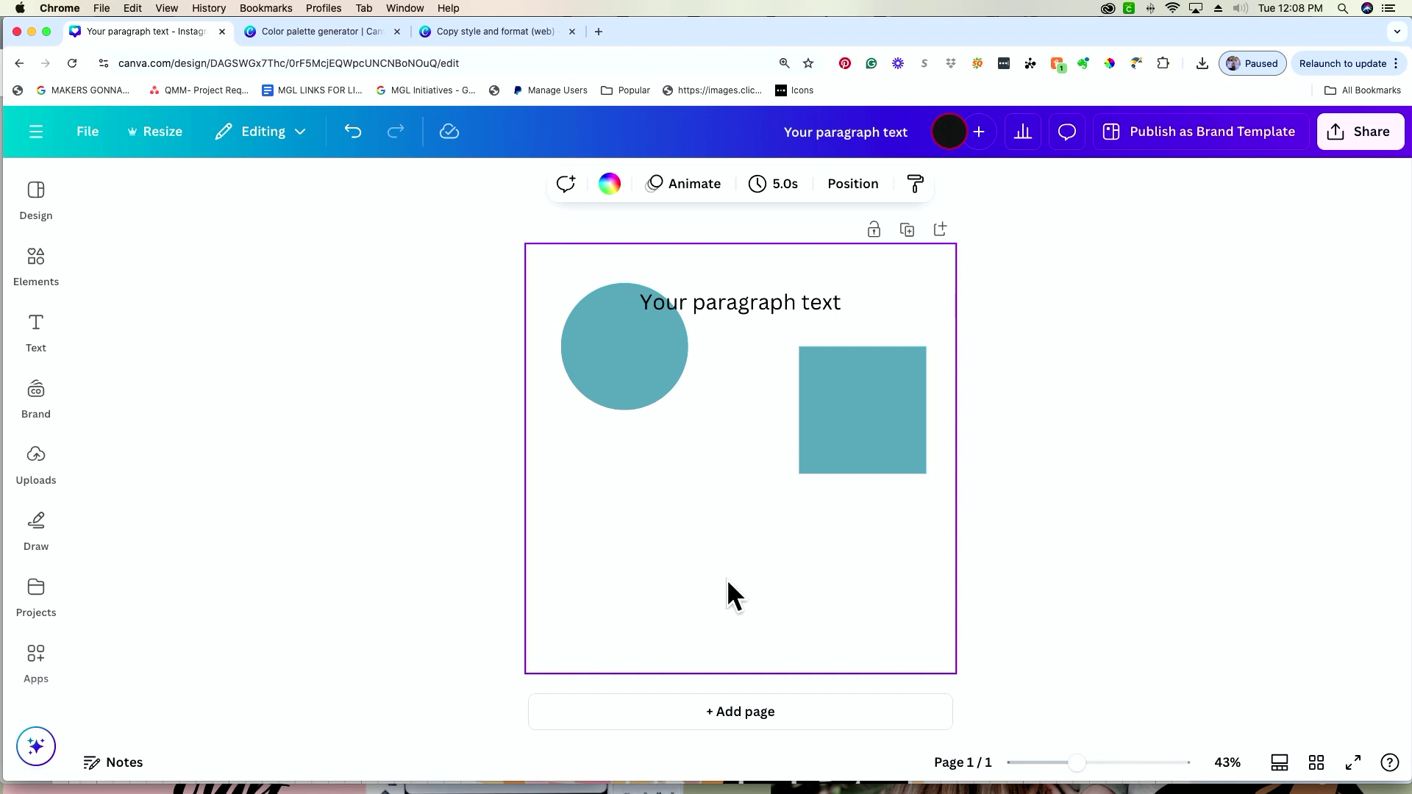
# - Add a line directly beneath the text and move the square and circle to the lower part of the page
pyautogui.press('l')
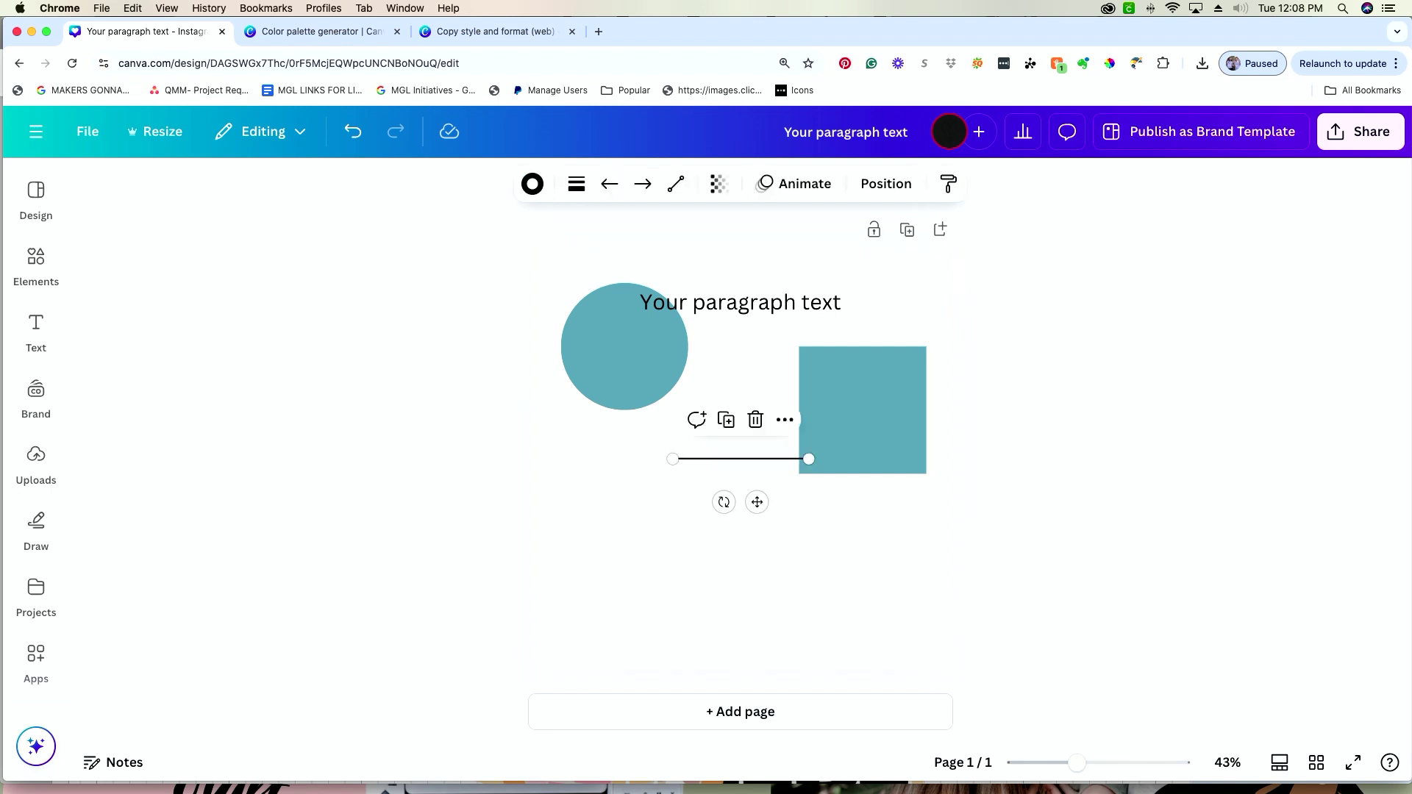
pyautogui.moveTo(758, 503); pyautogui.dragTo(747, 374)
pyautogui.moveTo(809, 409); pyautogui.dragTo(822, 568)
pyautogui.moveTo(619, 404); pyautogui.dragTo(622, 604)
pyautogui.moveTo(717, 333); pyautogui.dragTo(742, 331)
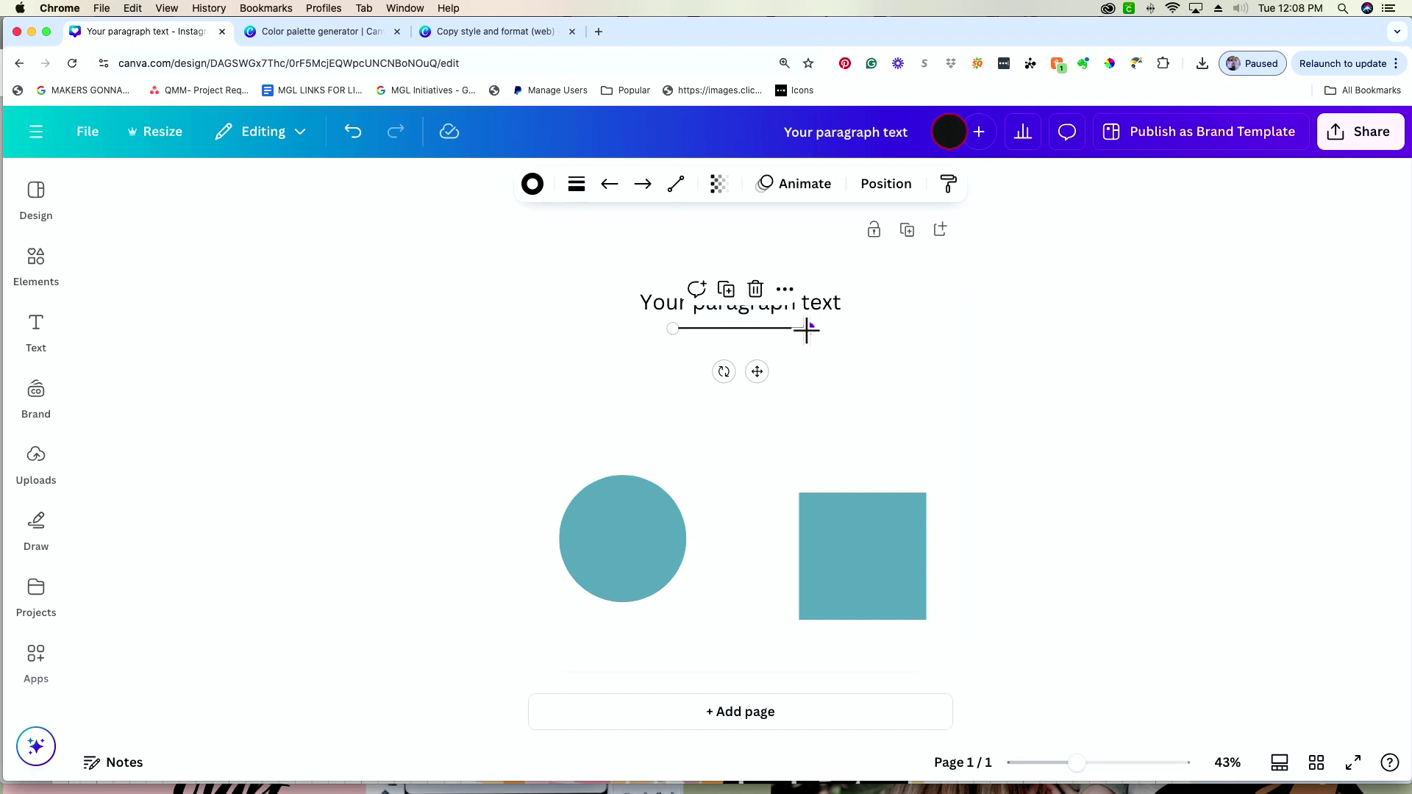
# - Adjust the line's length by stretching its right end horizontally, and delete the line
pyautogui.moveTo(807, 331); pyautogui.dragTo(883, 329)
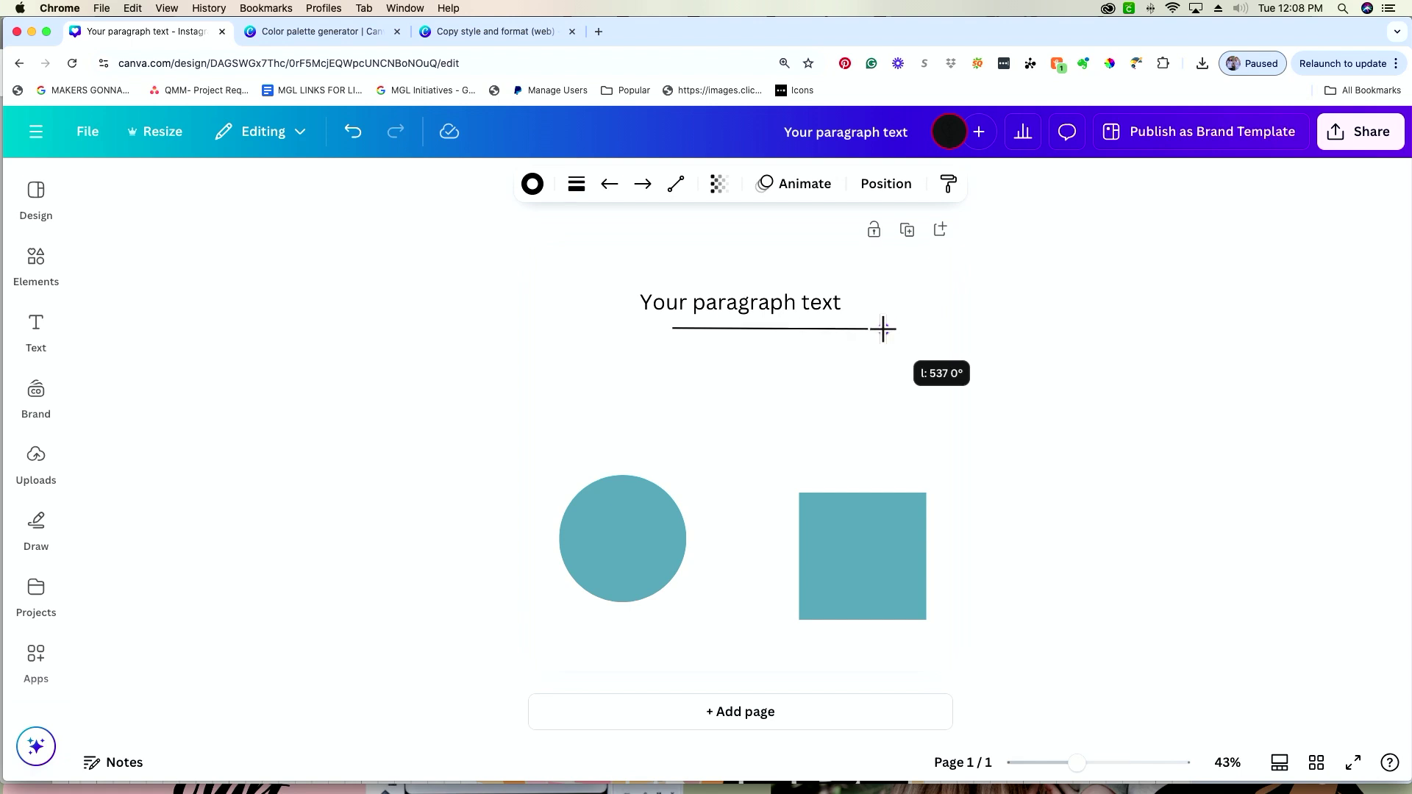
pyautogui.moveTo(884, 329); pyautogui.dragTo(854, 329)
pyautogui.press('Delete')
# - Move the square and the circle up the page, with the square slightly higher than the circle
pyautogui.moveTo(869, 560); pyautogui.dragTo(848, 432)
pyautogui.moveTo(584, 540); pyautogui.dragTo(603, 494)
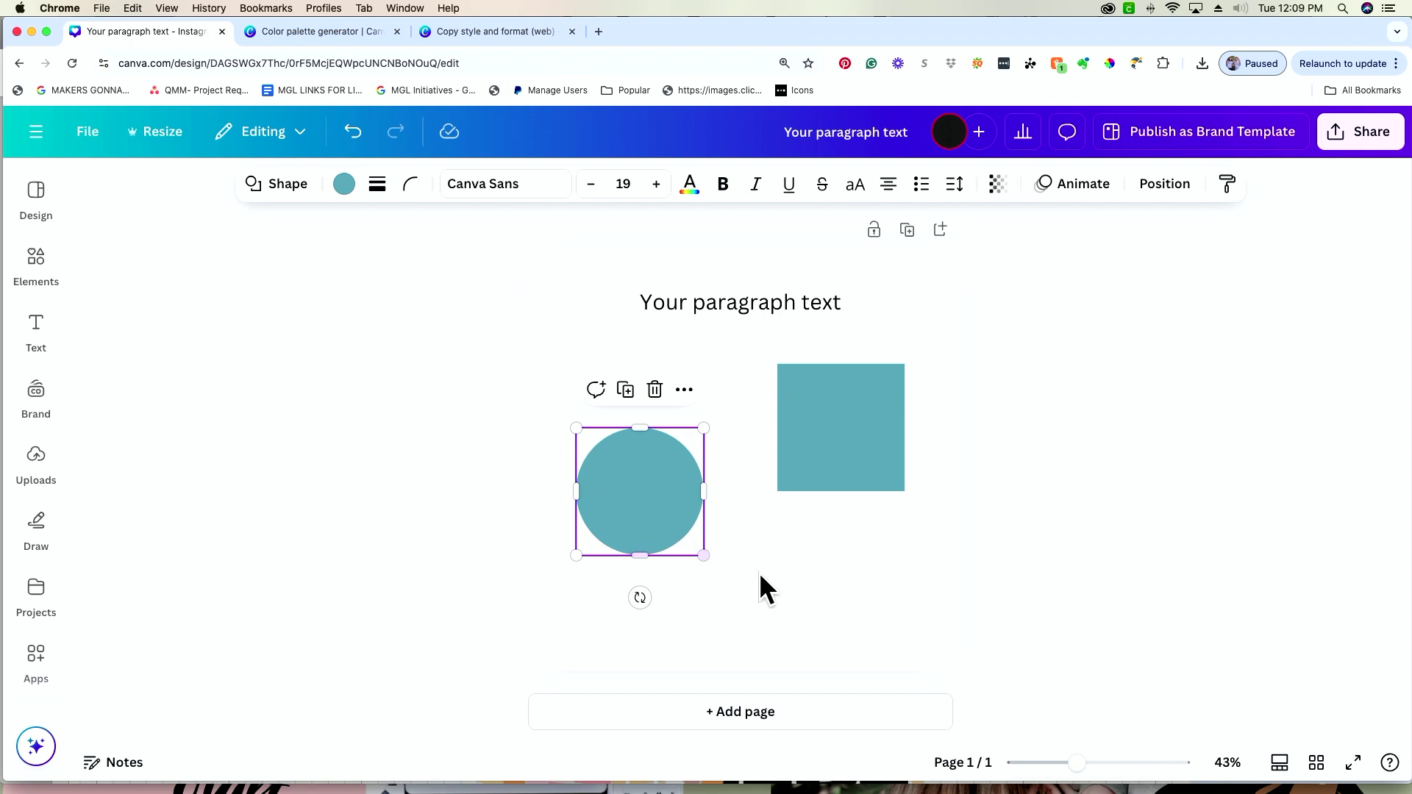
pyautogui.click(805, 579)
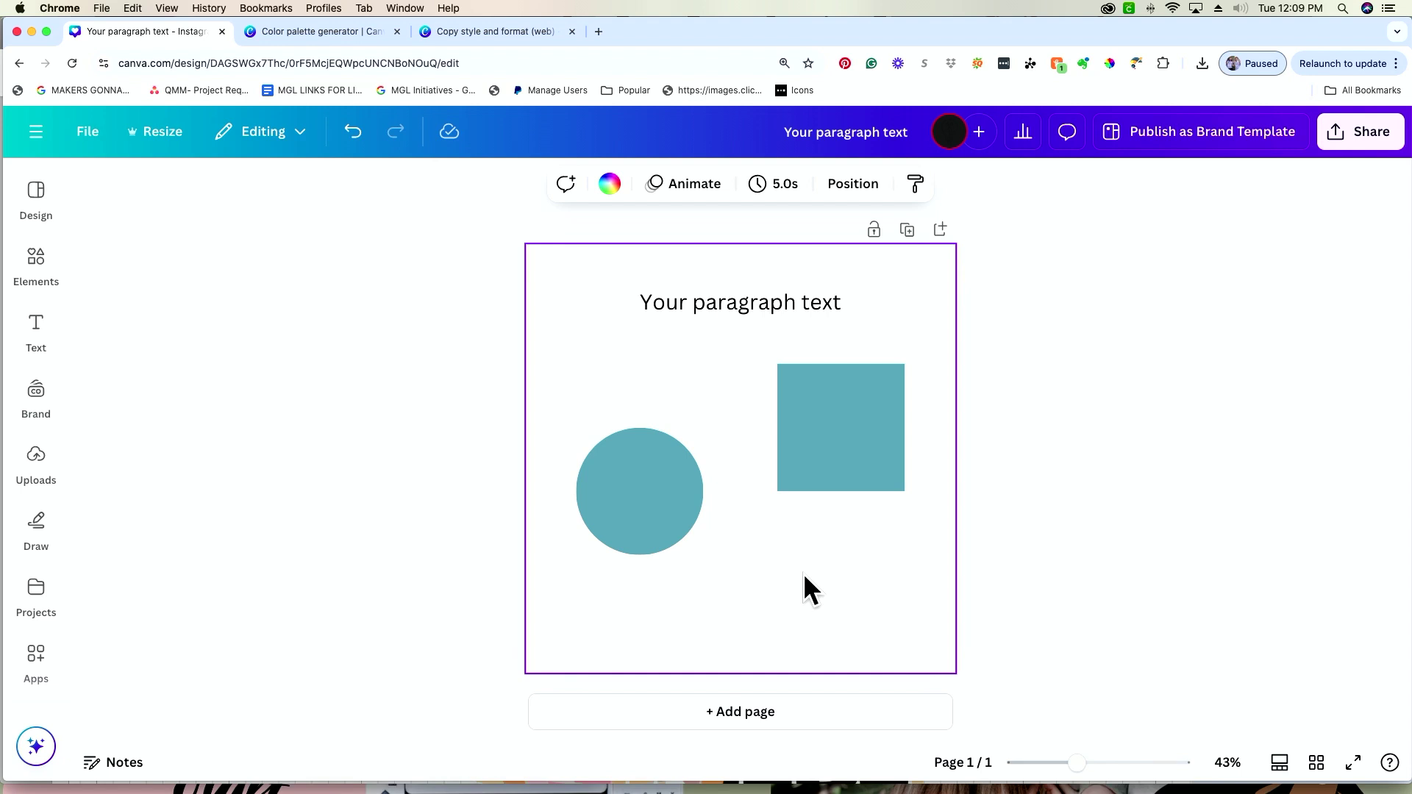
# - Group the text, circle and square together, and ungroup them again
pyautogui.press('super+a')
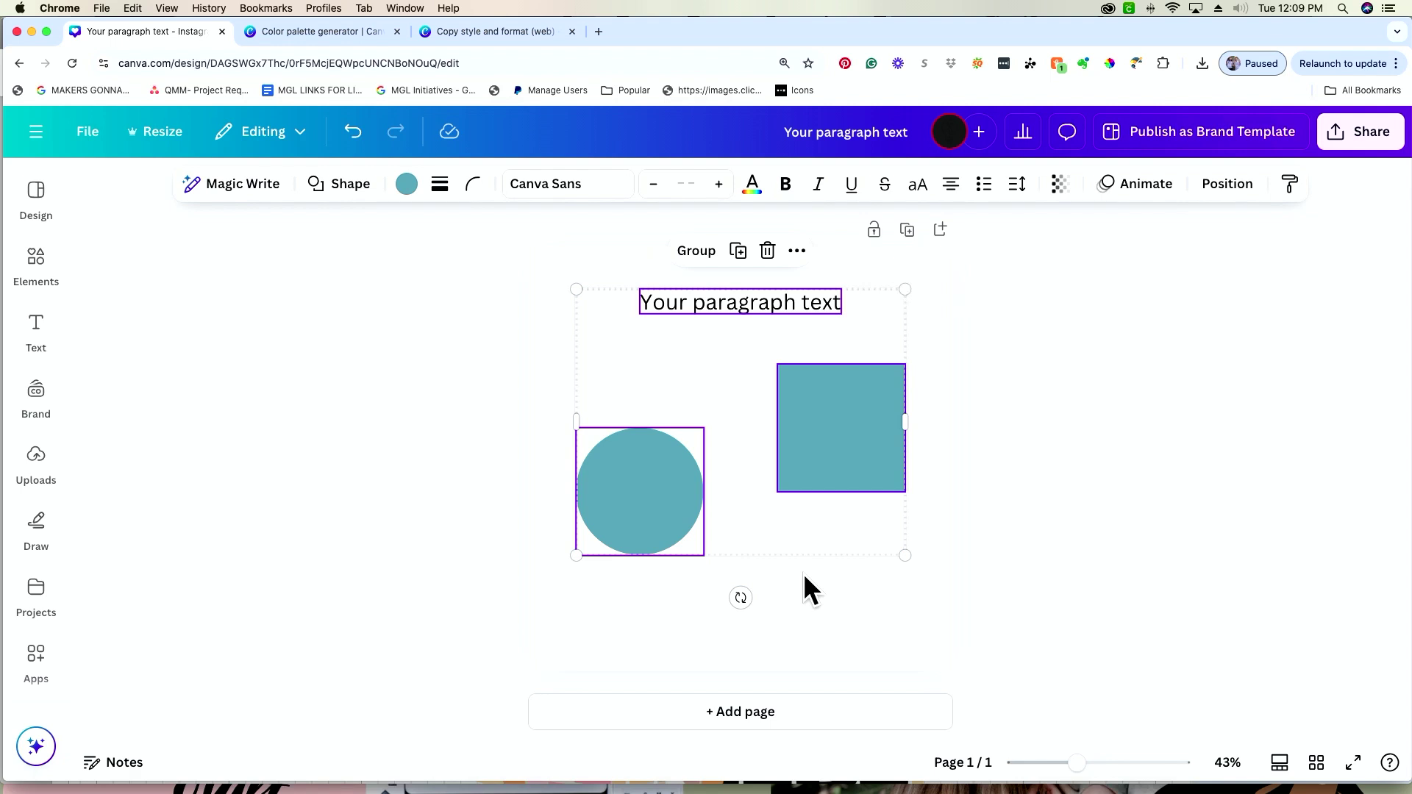
pyautogui.press('super+z')
pyautogui.press('super+g')
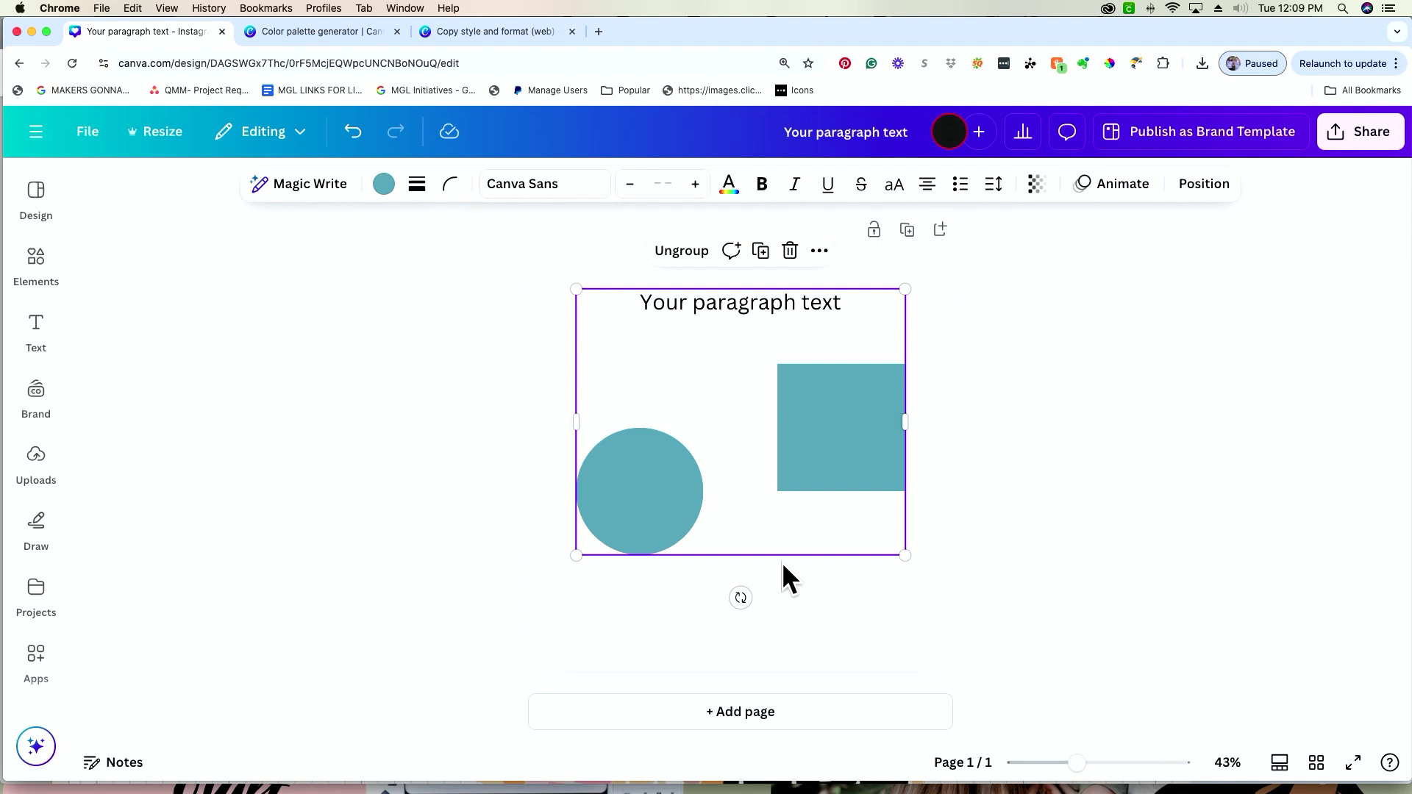
pyautogui.press('super+shift+g')
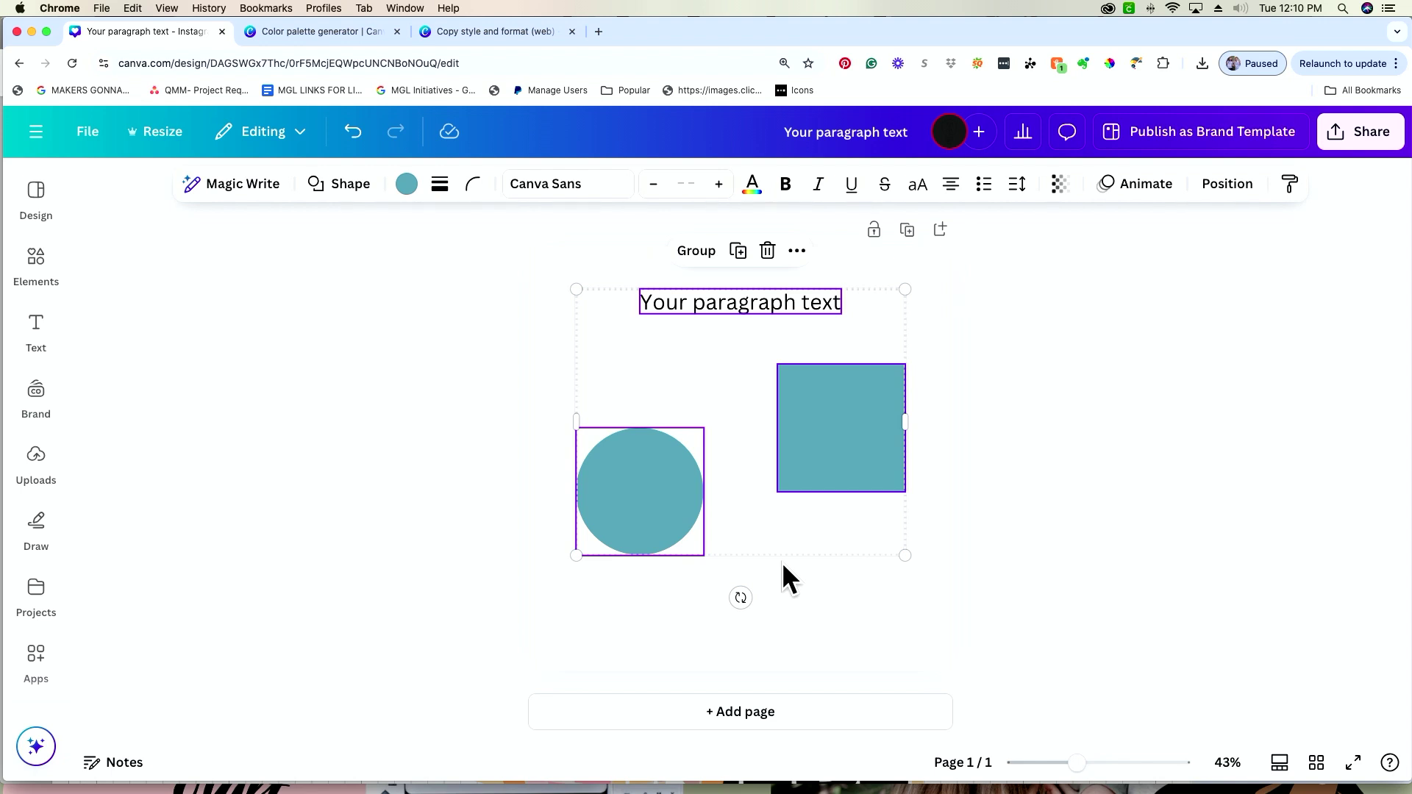
# - Underline the paragraph text, undo the underline, and clear the selection of elements
pyautogui.press('cmd+u')
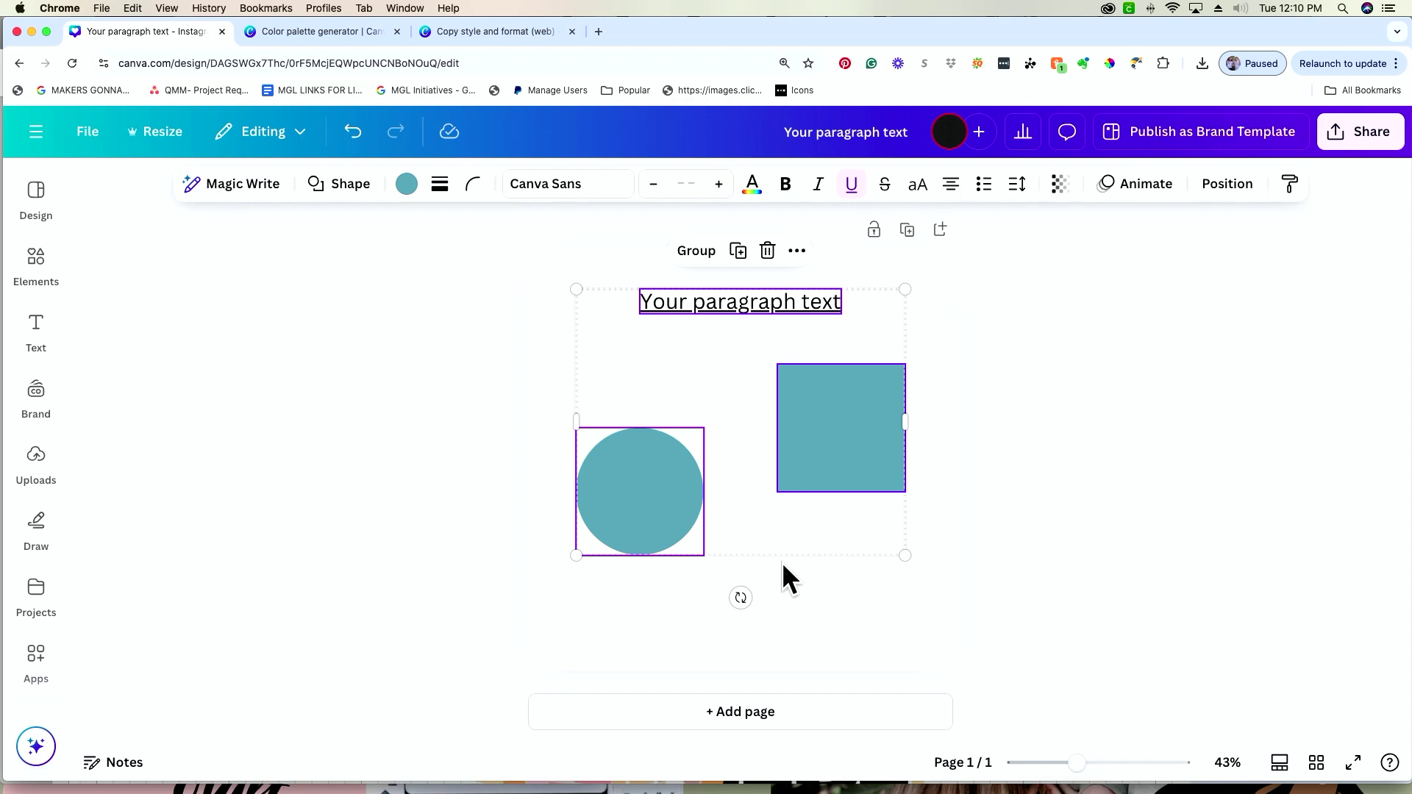
pyautogui.press('super+z')
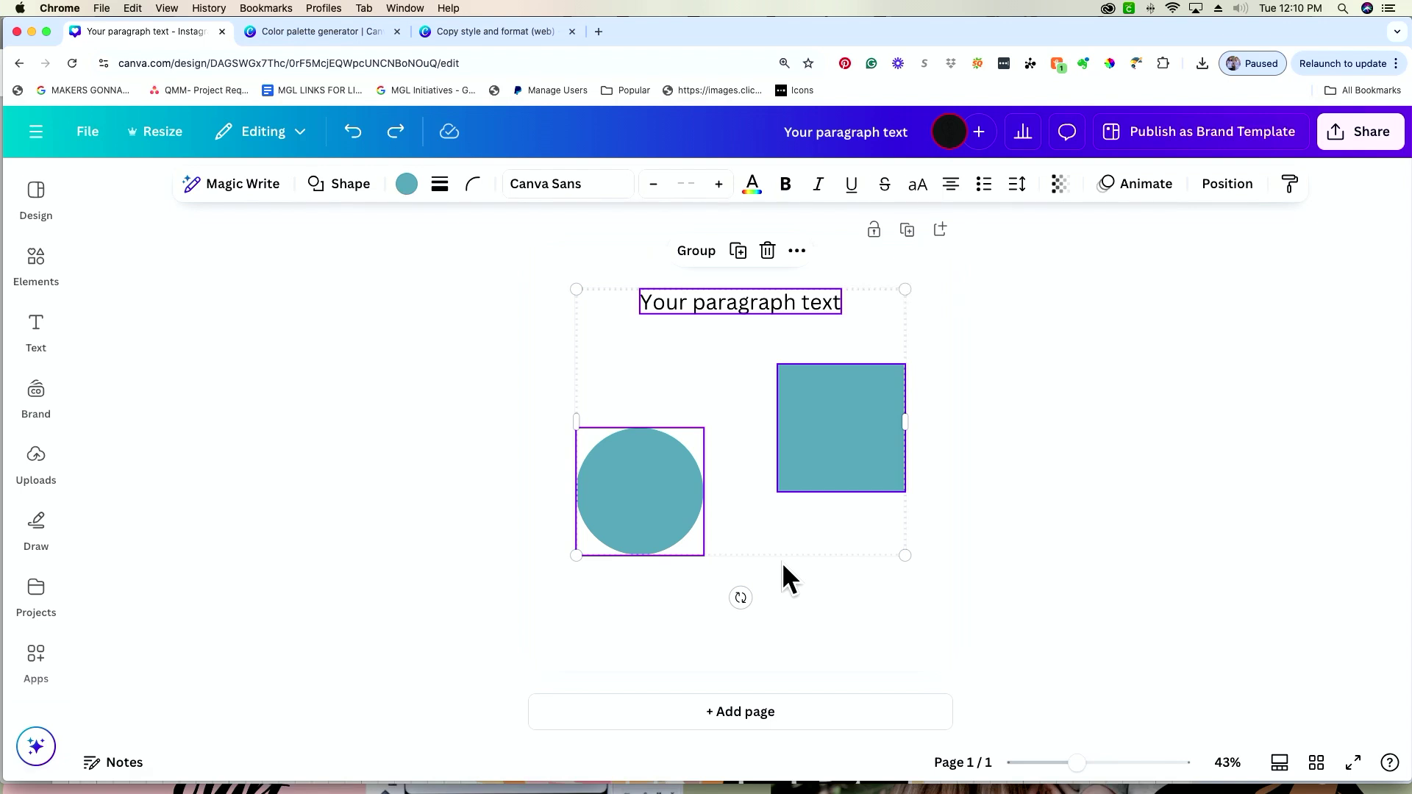
pyautogui.click(805, 561)
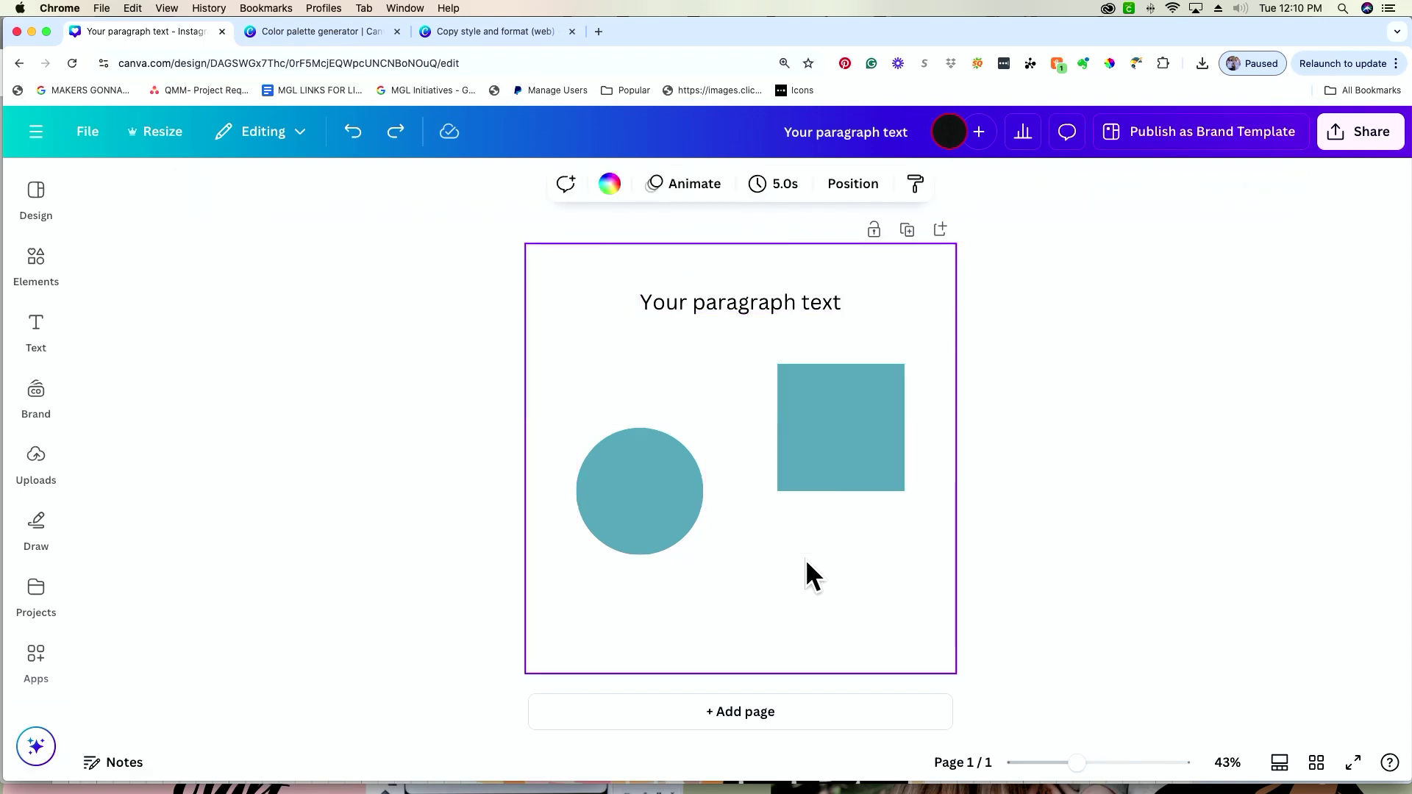
# - Move the square and circle upward and recolor the circle bright pink from the Design Make Sell brand palette
pyautogui.moveTo(820, 419); pyautogui.dragTo(784, 320)
pyautogui.moveTo(630, 498); pyautogui.dragTo(625, 445)
pyautogui.click(344, 184)
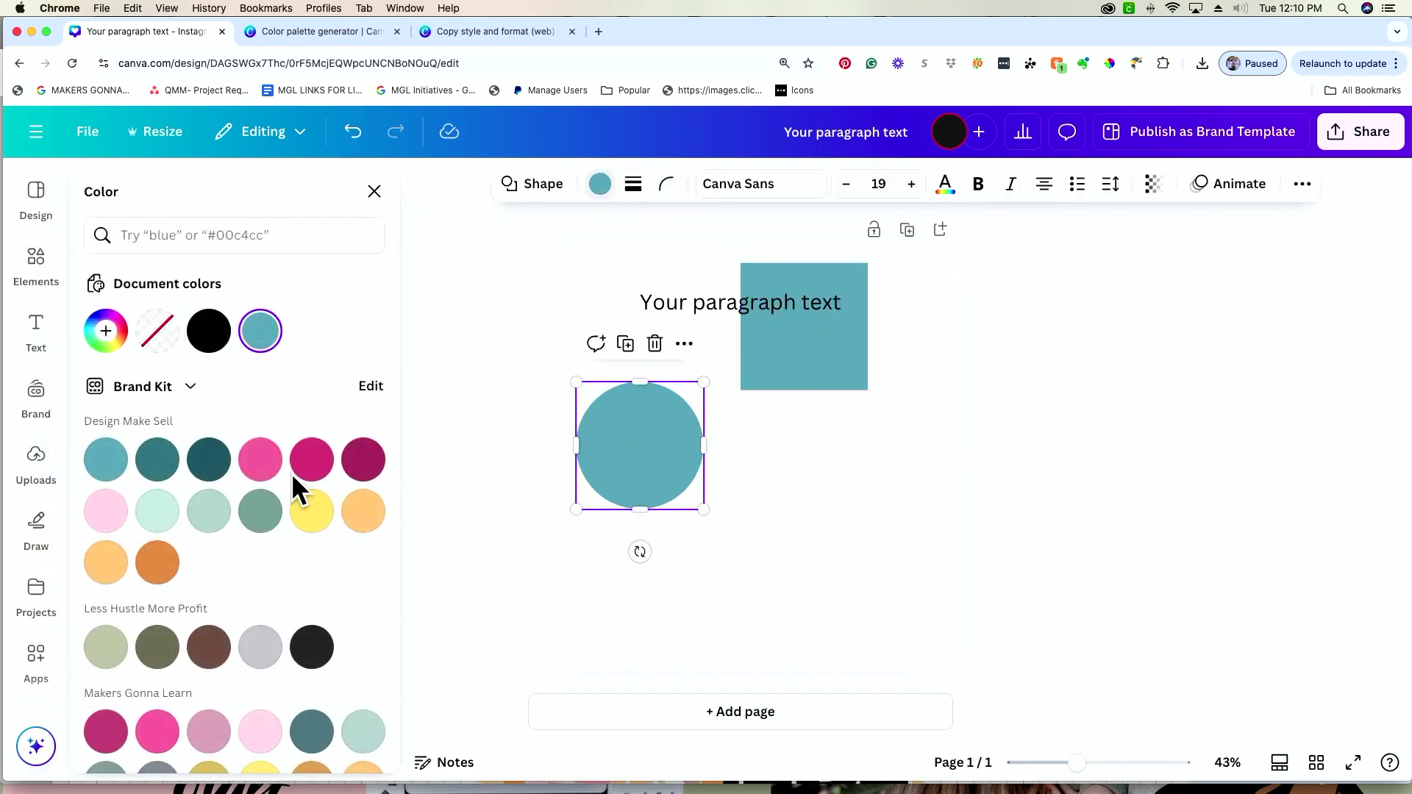
pyautogui.click(262, 461)
# - Enlarge the teal square and pink circle until they overlap, and move the text across both shapes
pyautogui.moveTo(820, 386); pyautogui.dragTo(935, 561)
pyautogui.click(600, 467)
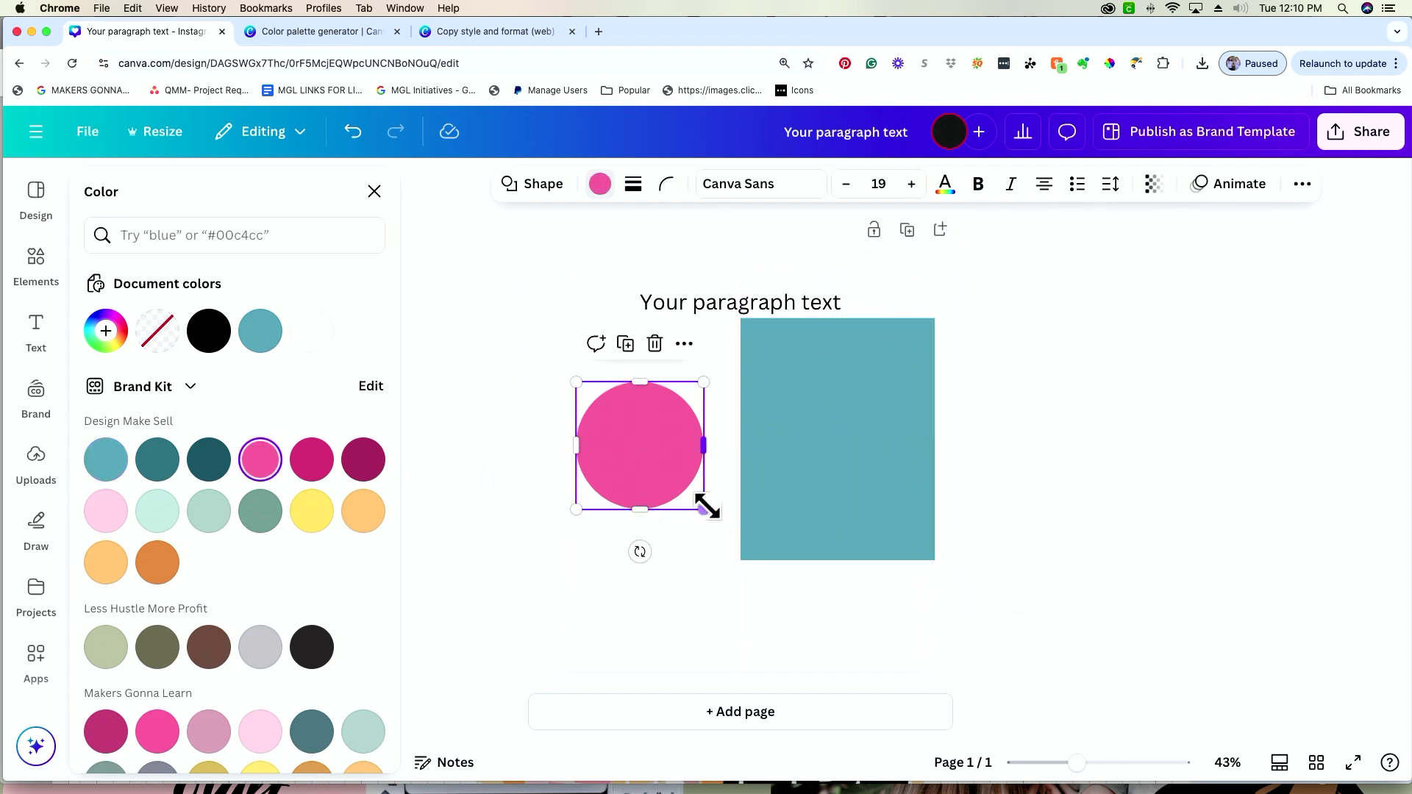
pyautogui.moveTo(705, 510); pyautogui.dragTo(802, 510)
pyautogui.moveTo(686, 513); pyautogui.dragTo(688, 544)
pyautogui.moveTo(698, 298); pyautogui.dragTo(706, 439)
pyautogui.click(682, 343)
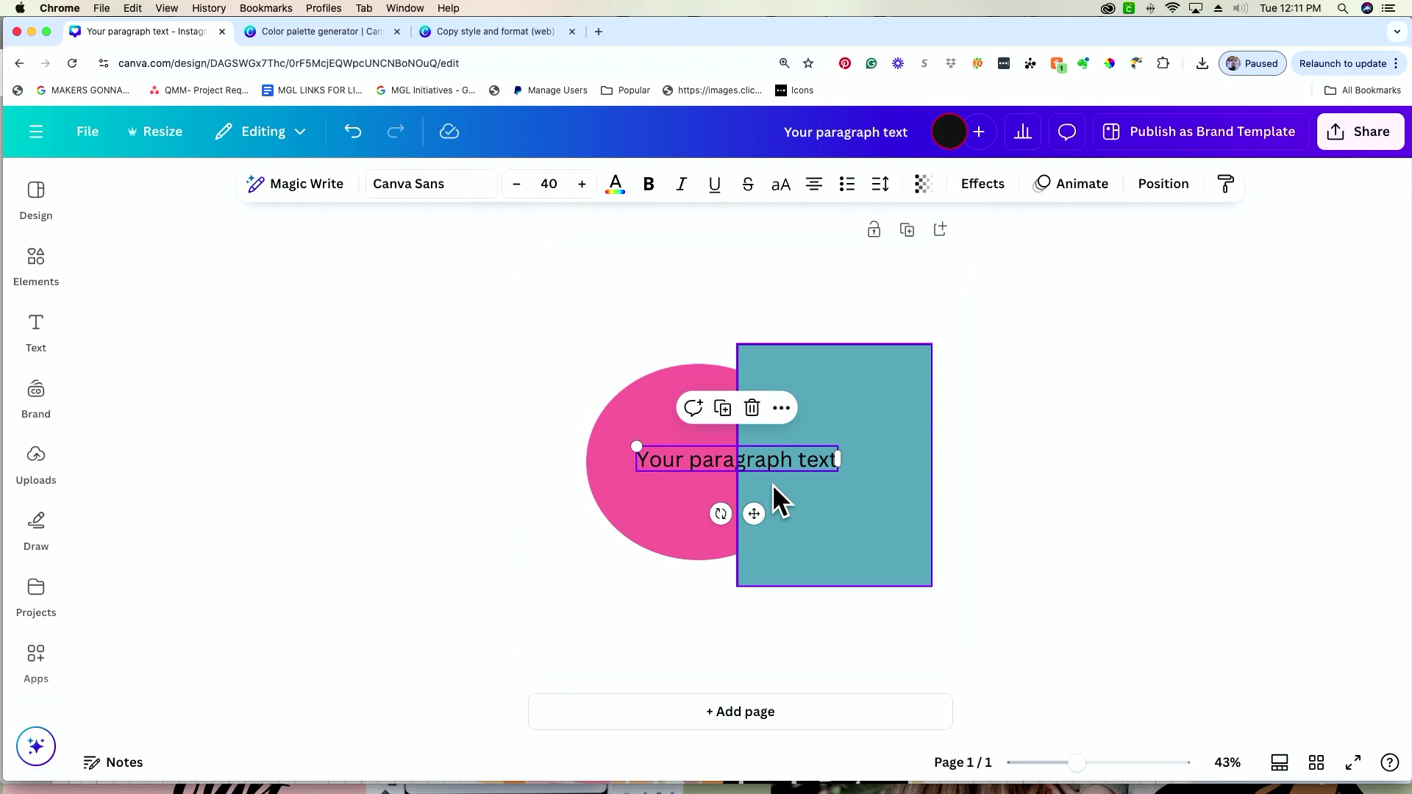
# - Show the page's layer list and send the text back two layers, behind the square and circle
pyautogui.click(1164, 185)
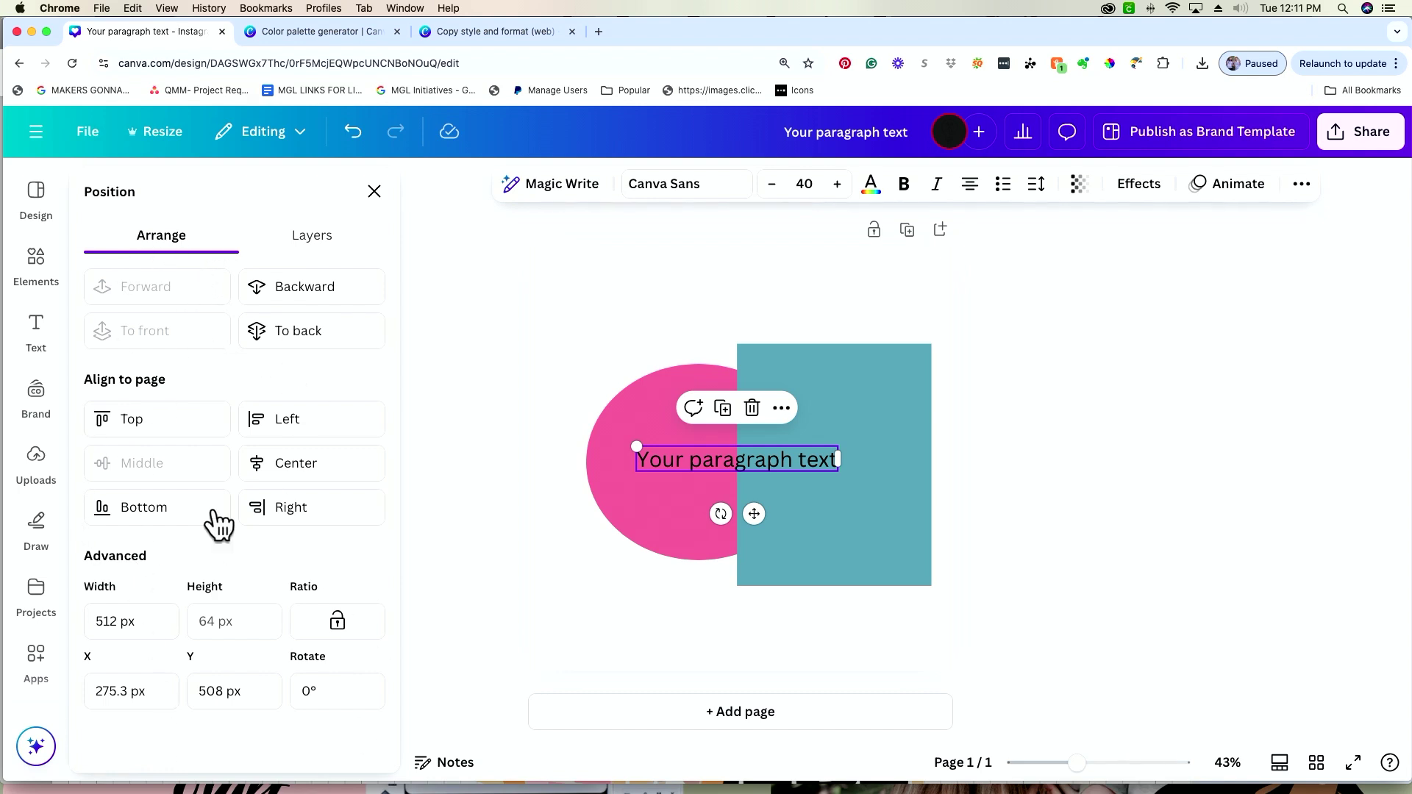
pyautogui.click(312, 240)
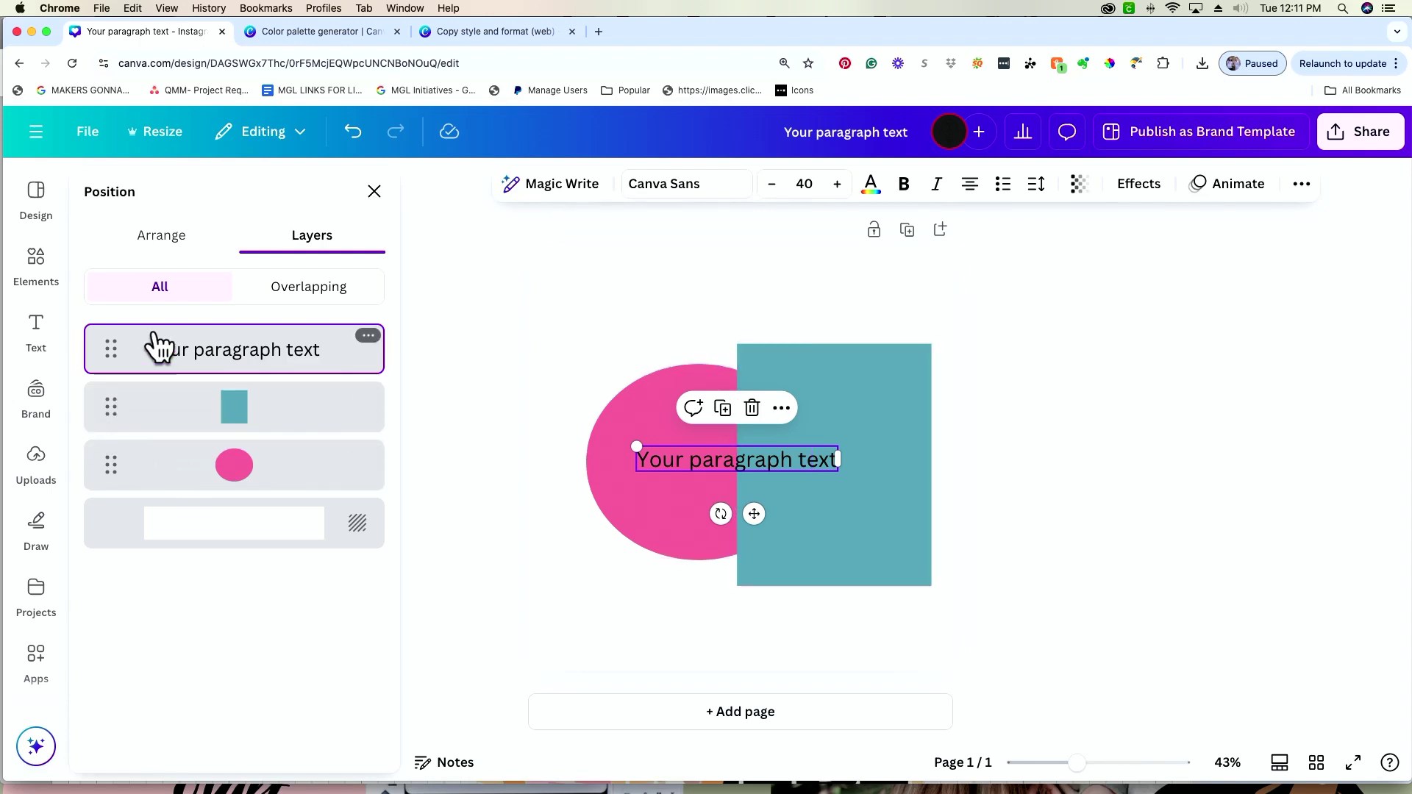
pyautogui.moveTo(196, 360)
pyautogui.mouseDown()
pyautogui.moveTo(180, 436)
pyautogui.moveTo(179, 328)
pyautogui.moveTo(187, 345)
pyautogui.mouseUp()
pyautogui.press('super+bracketleft')
pyautogui.press('super+bracketleft')
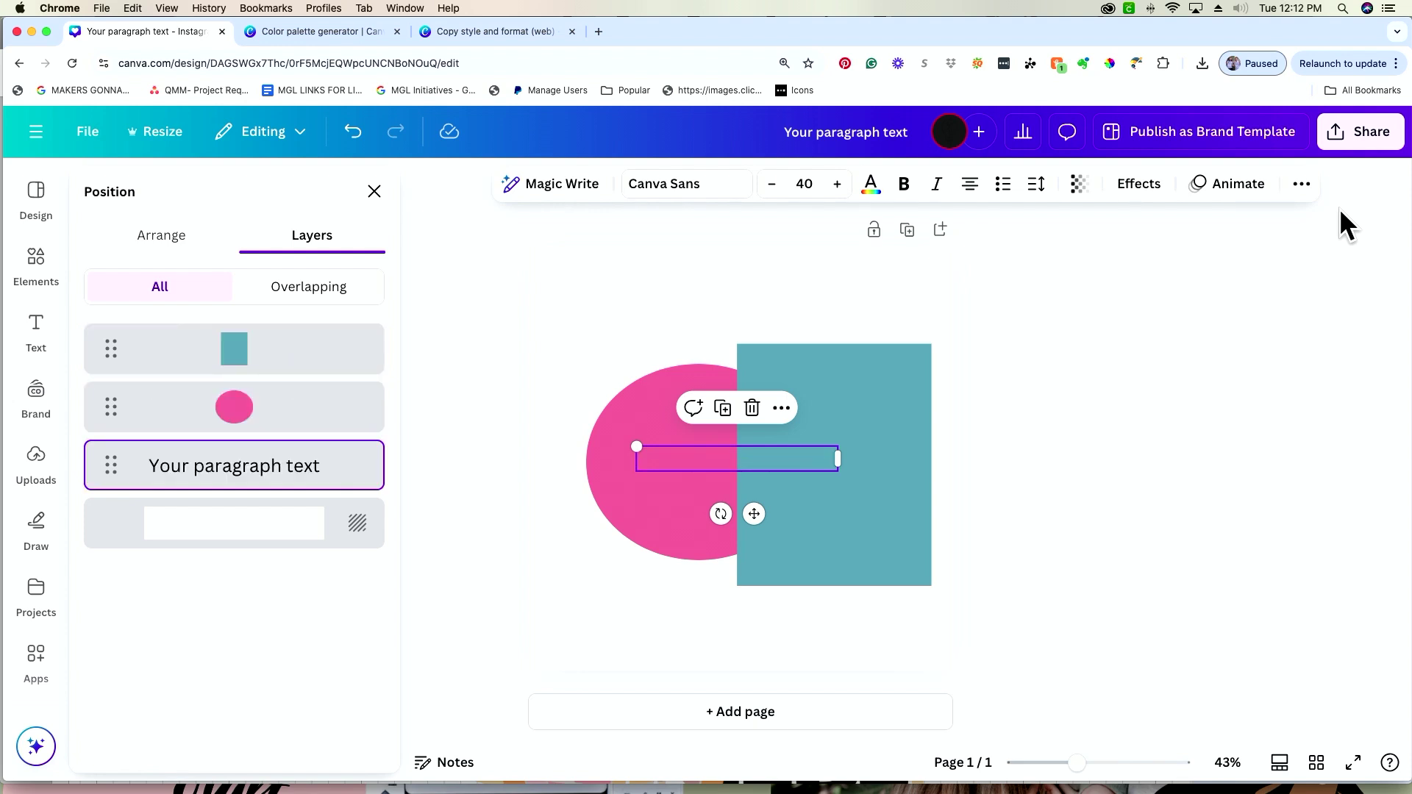
# - Bring the text forward above both shapes, then send it behind them and bring it to the front once more
pyautogui.press('super+bracketright')
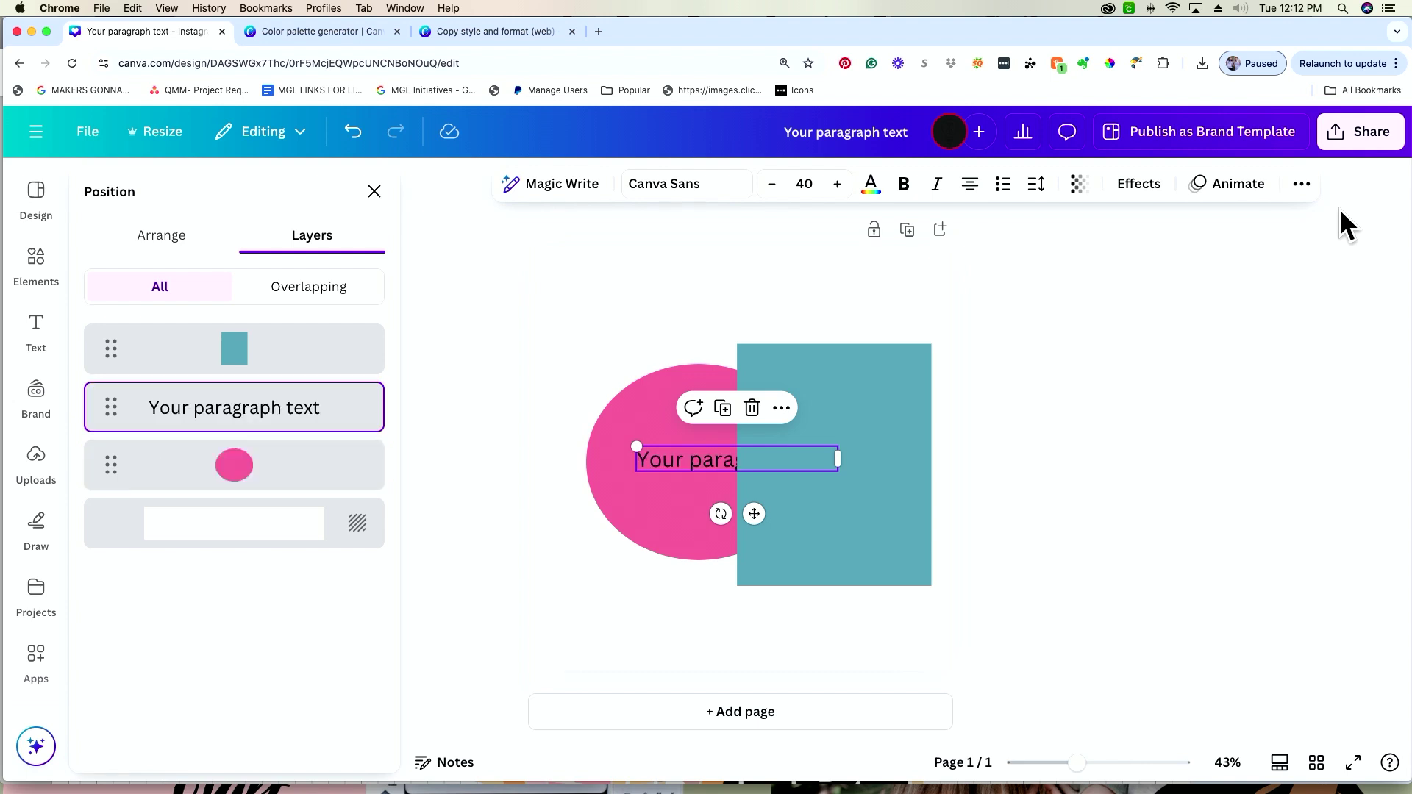
pyautogui.press('super+bracketright')
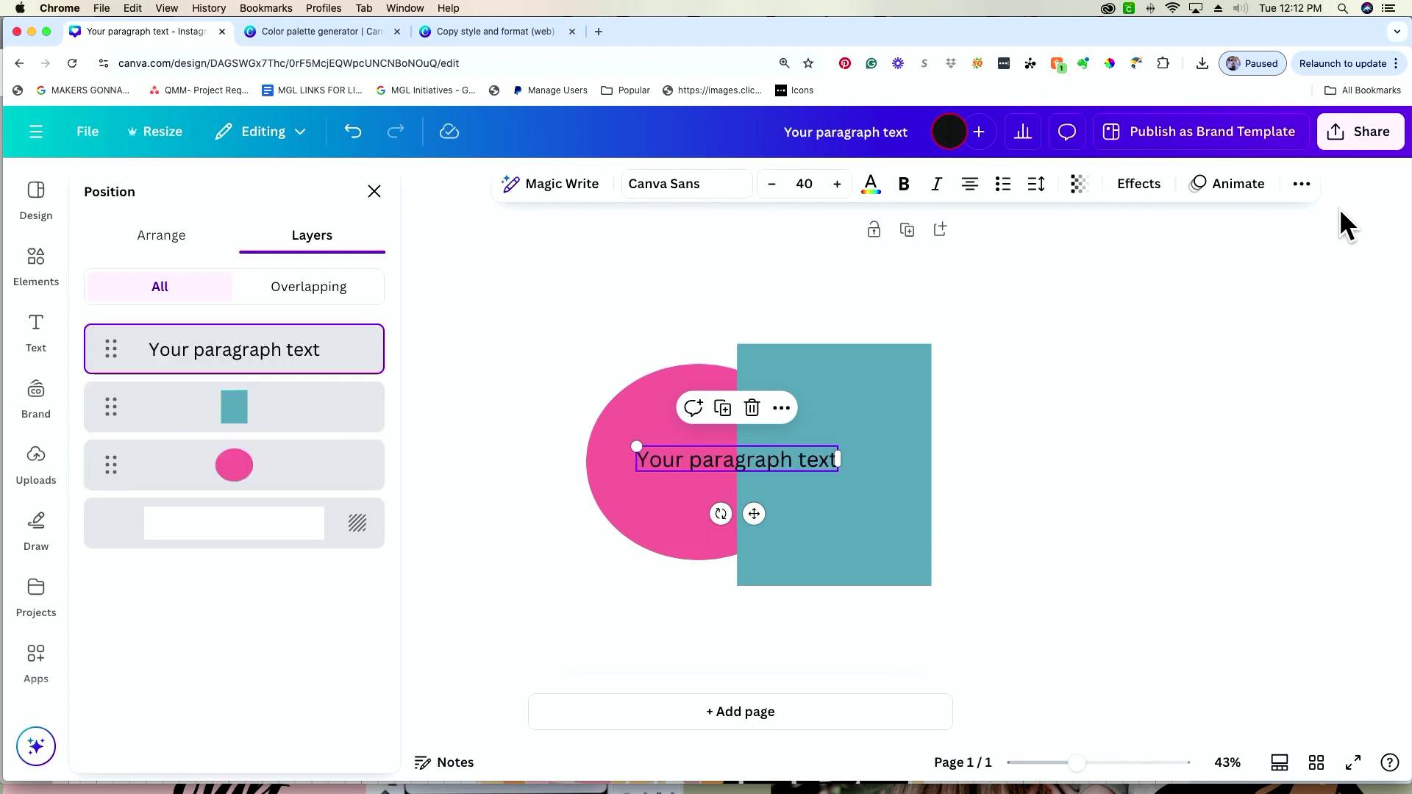
pyautogui.press('super+bracketleft')
pyautogui.press('super+bracketleft')
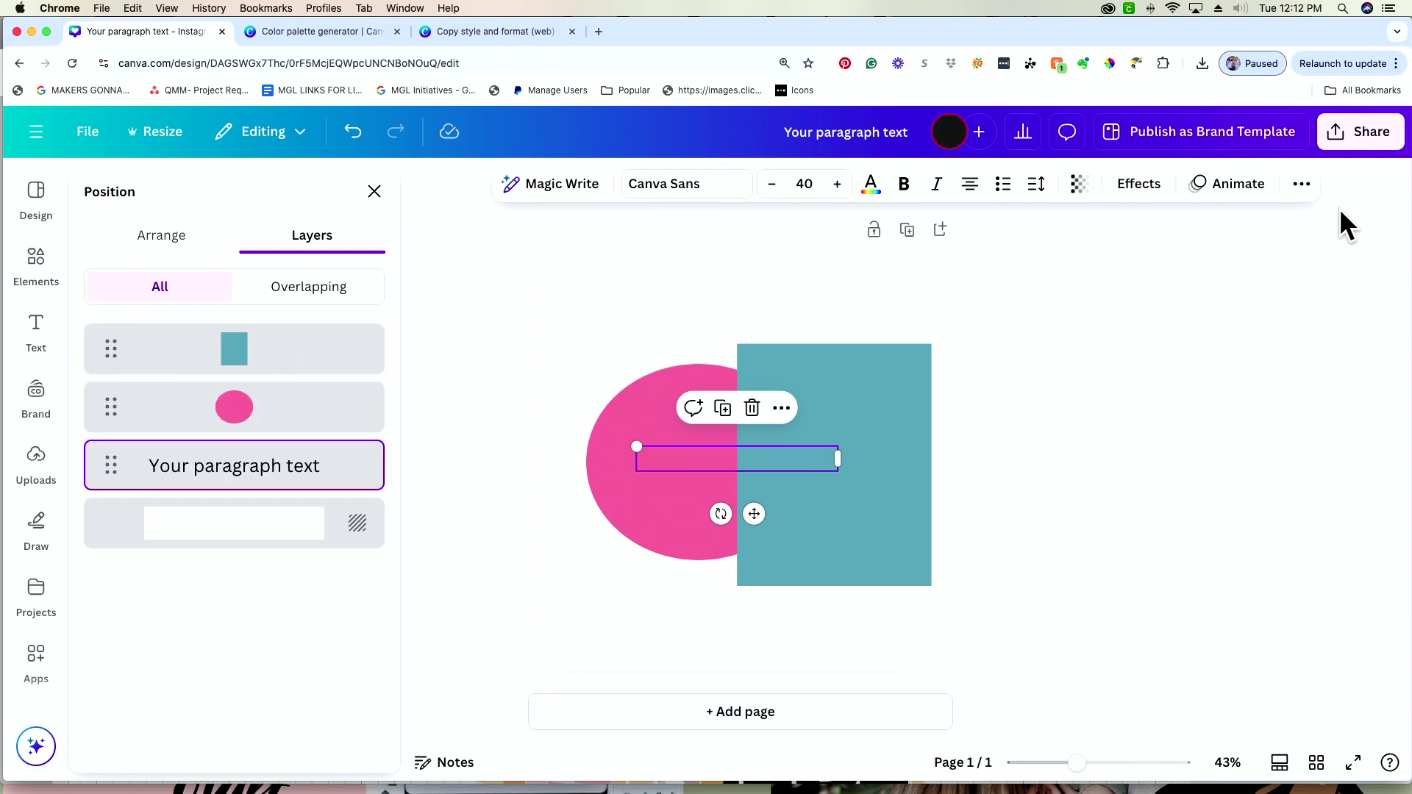
pyautogui.press('super+bracketright')
pyautogui.press('super+bracketright')
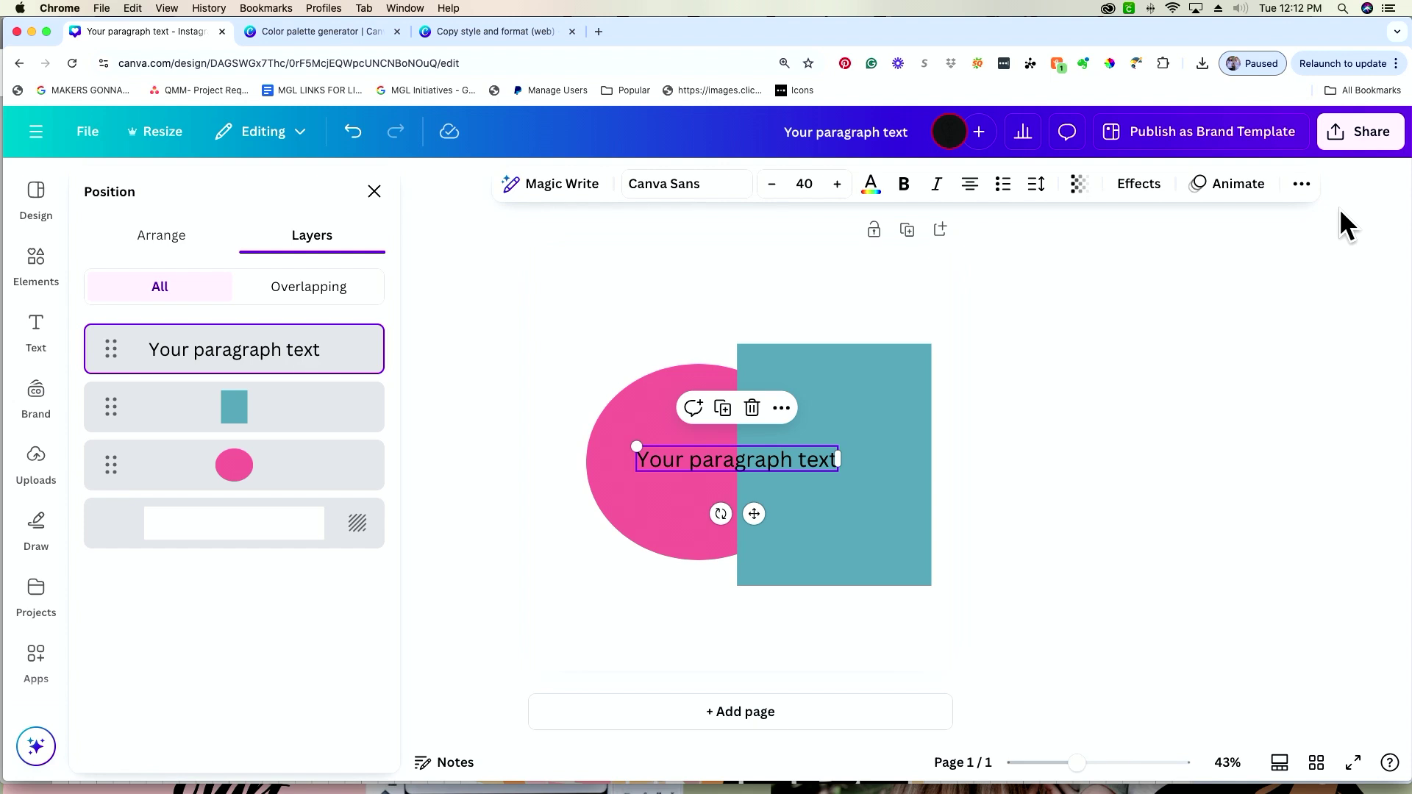
# - Duplicate the paragraph text and delete the duplicate
pyautogui.press('super+d')
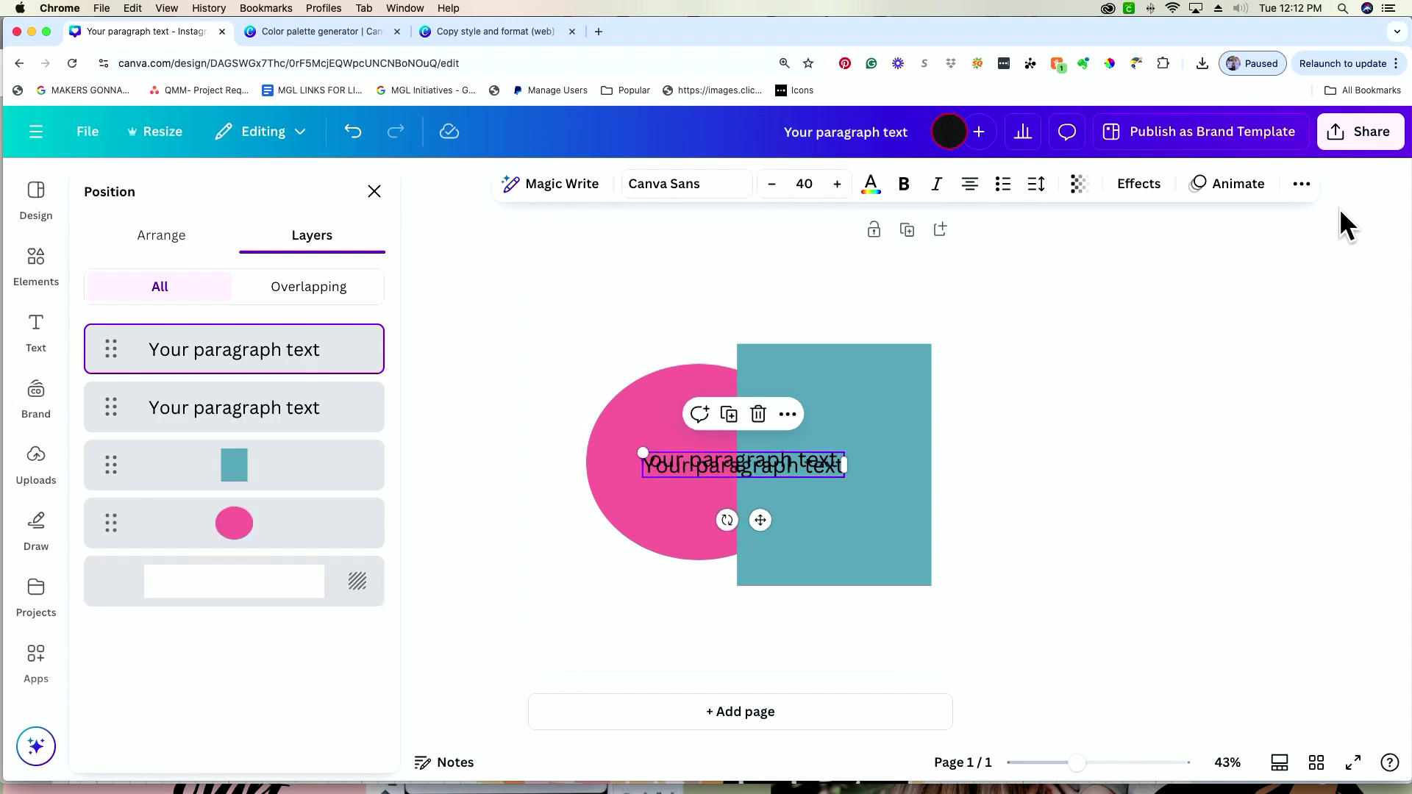
pyautogui.press('Delete')
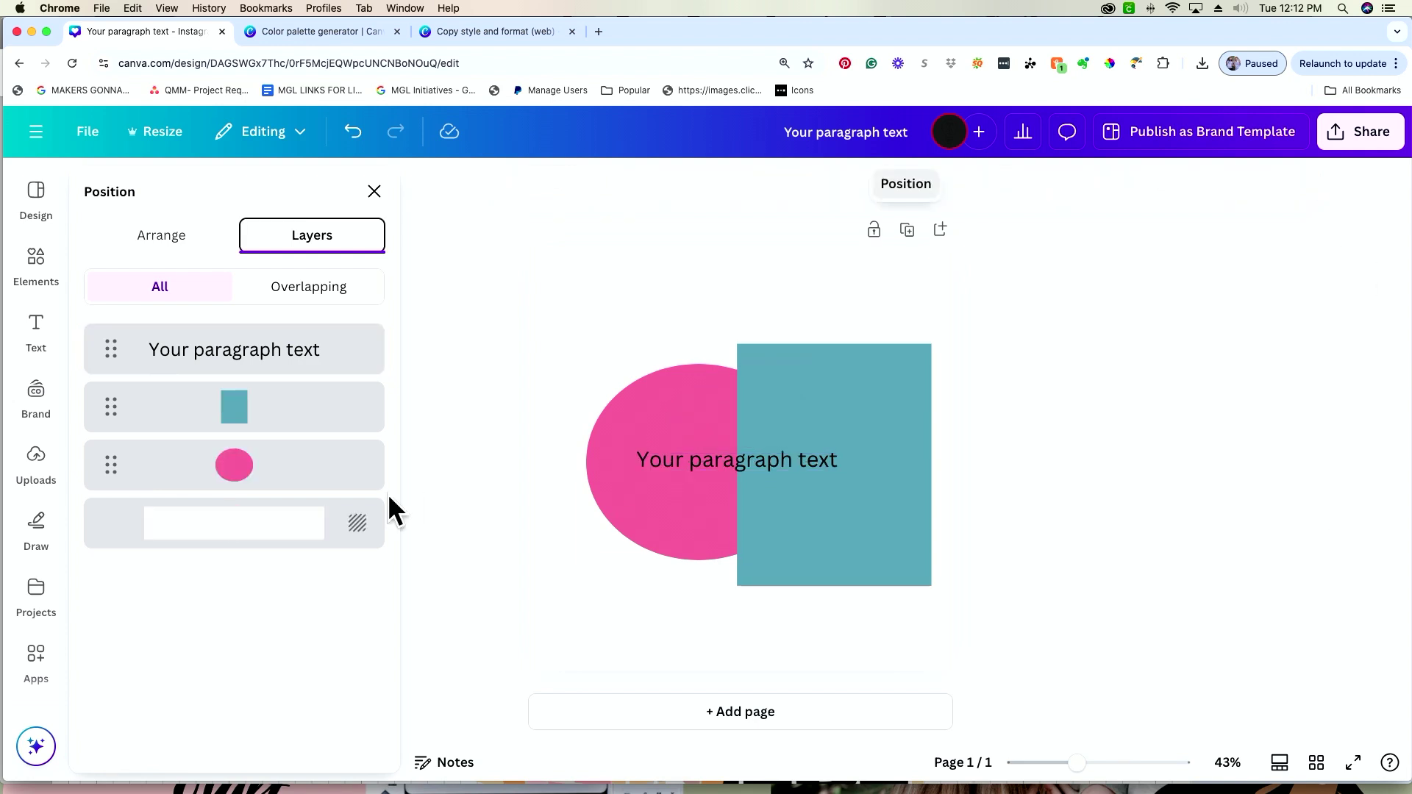
pyautogui.click(735, 550)
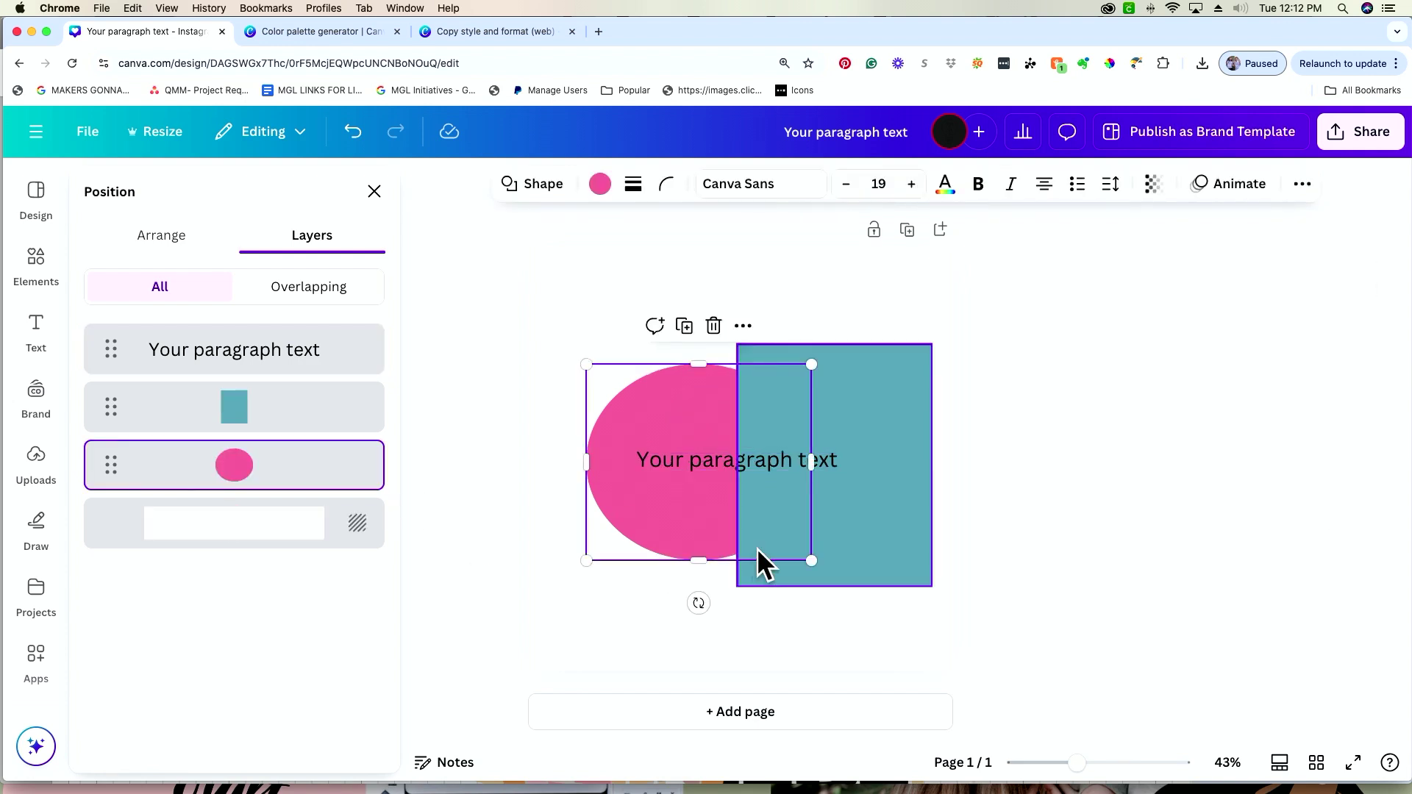
pyautogui.click(592, 289)
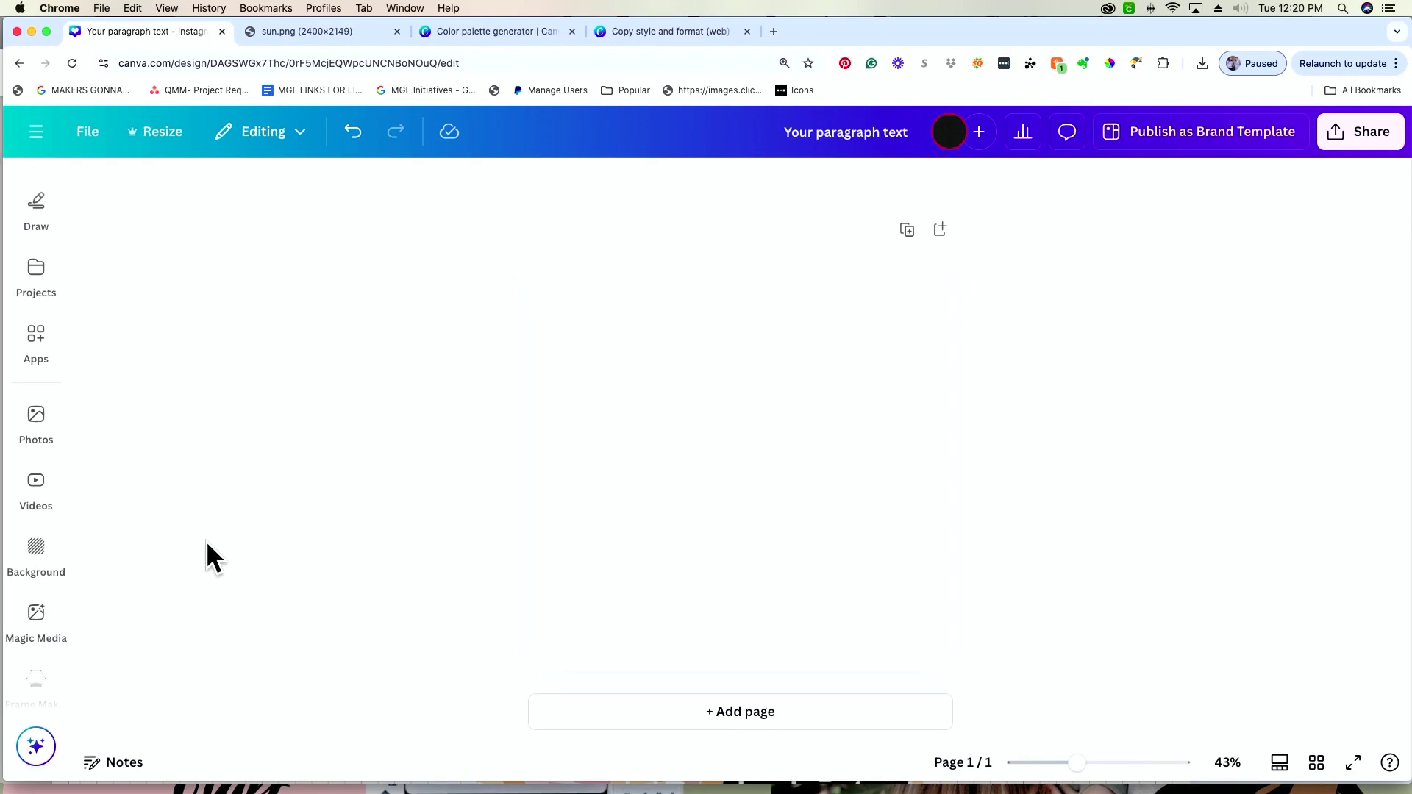
# - Open the apps library and look through its featured, trending and More from Canva sections
pyautogui.click(36, 335)
pyautogui.click(36, 326)
pyautogui.click(32, 197)
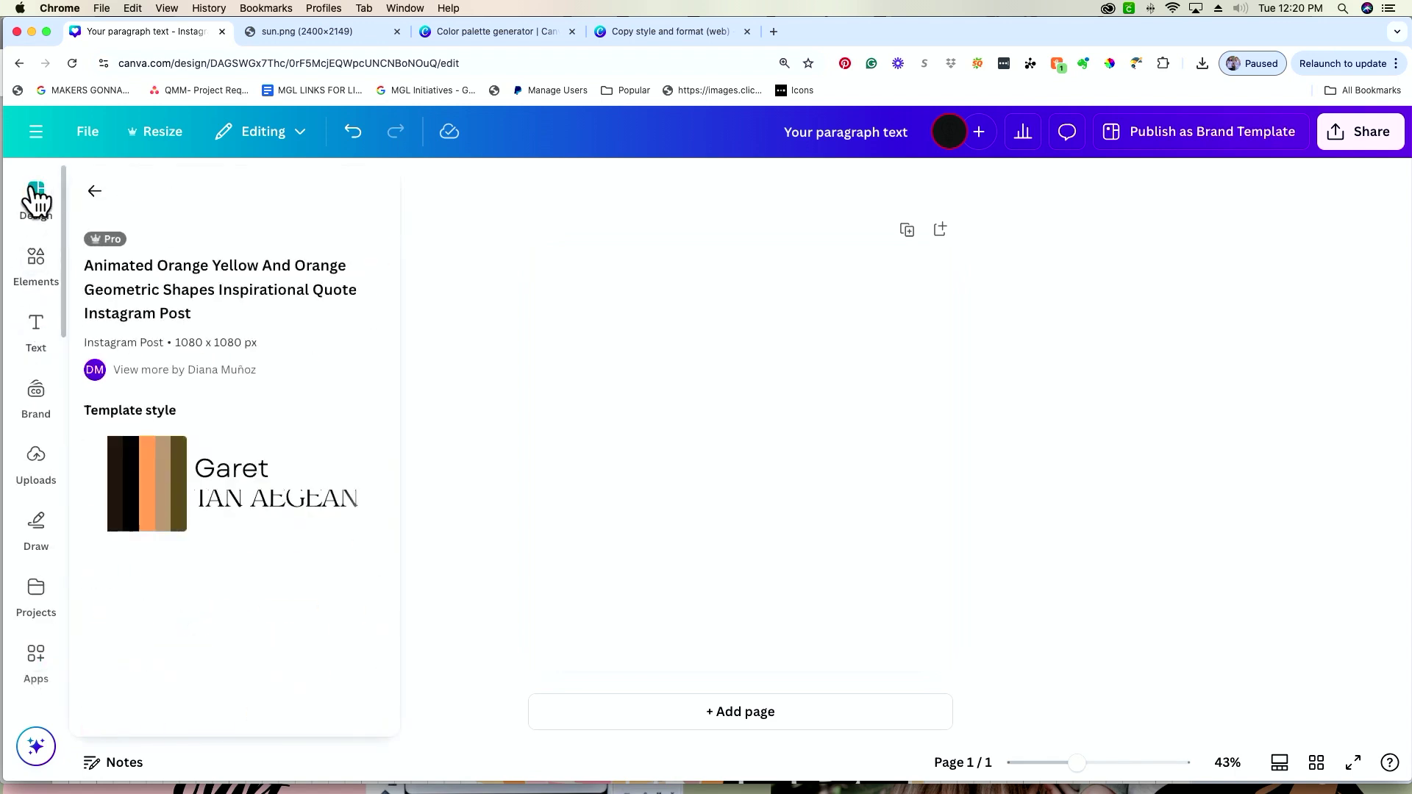
pyautogui.click(38, 529)
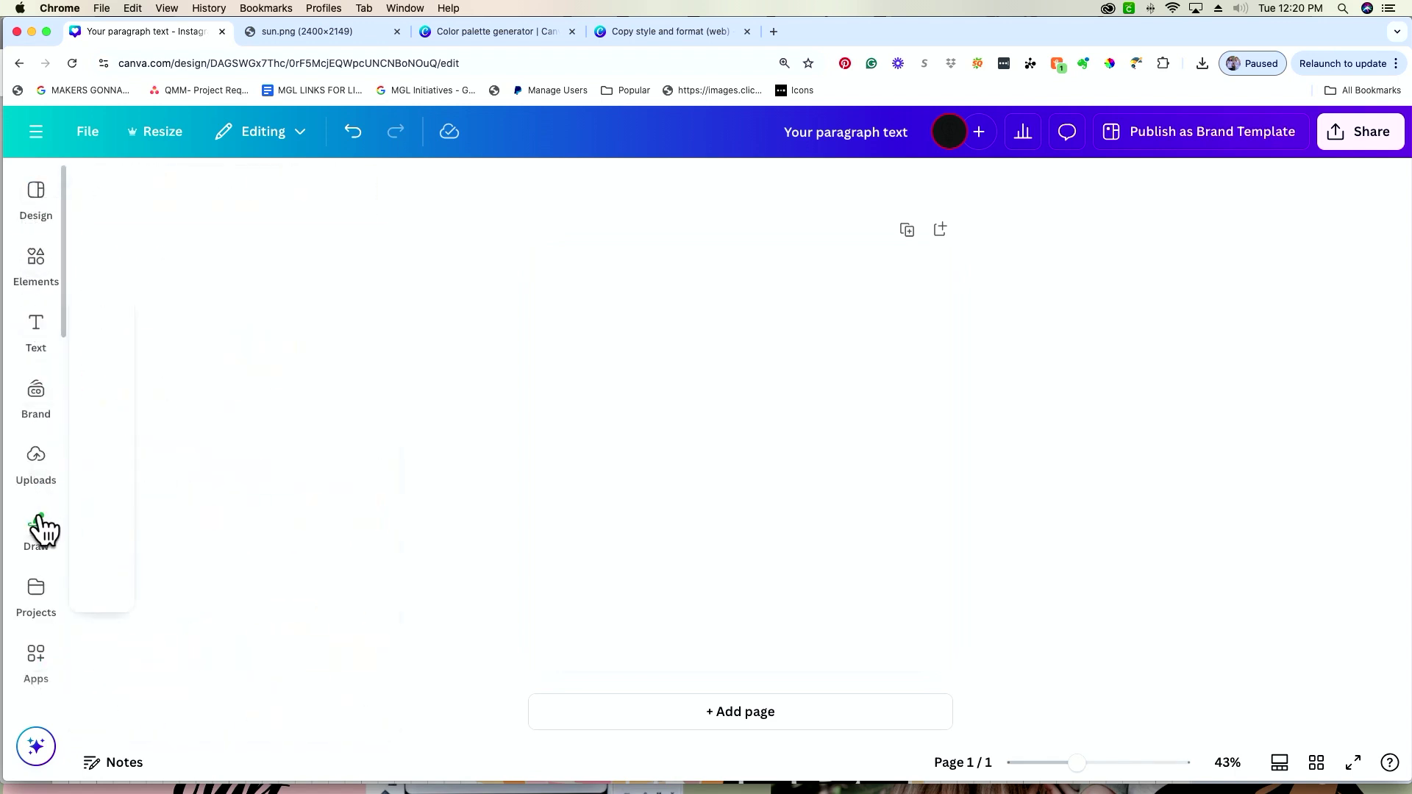
pyautogui.click(40, 529)
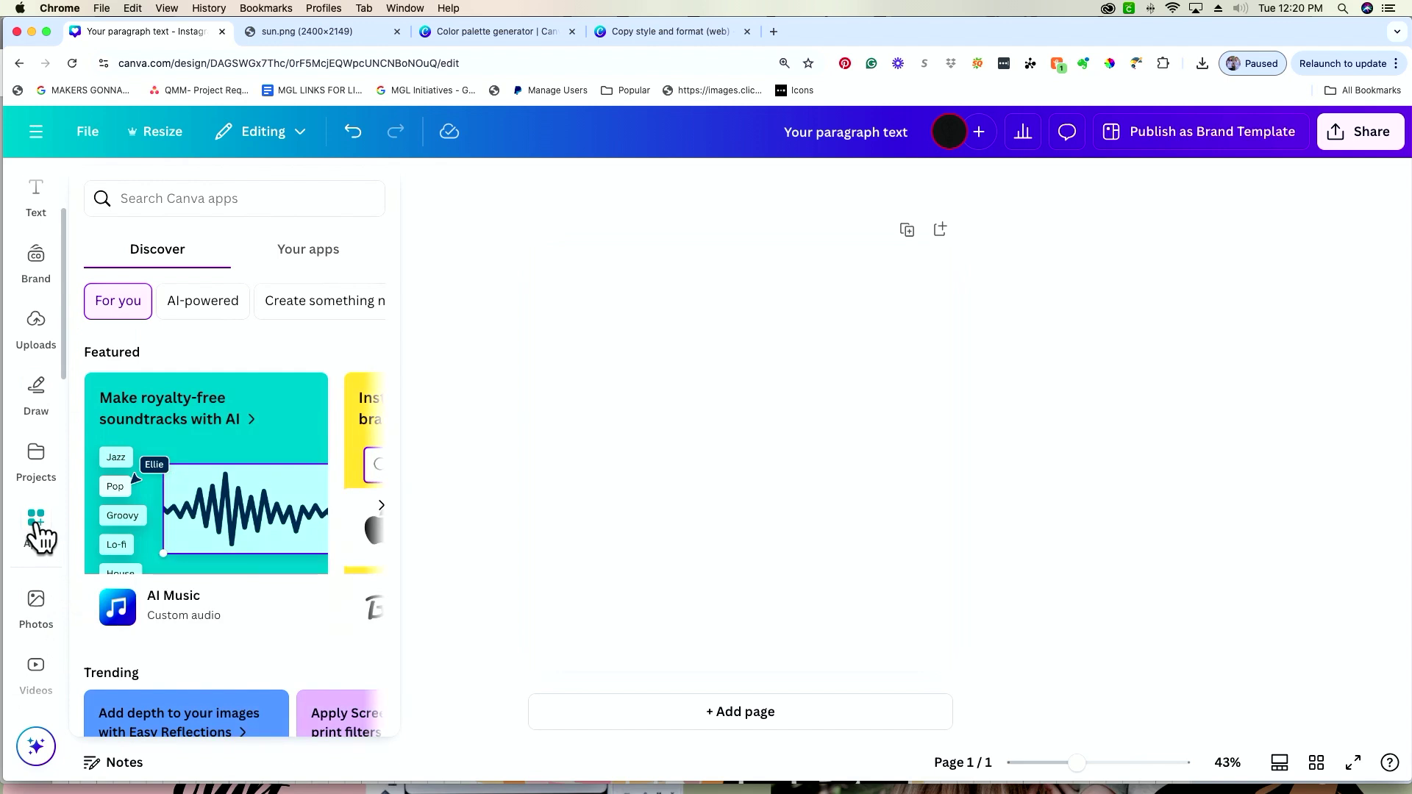
pyautogui.hscroll(1, 288, 465)
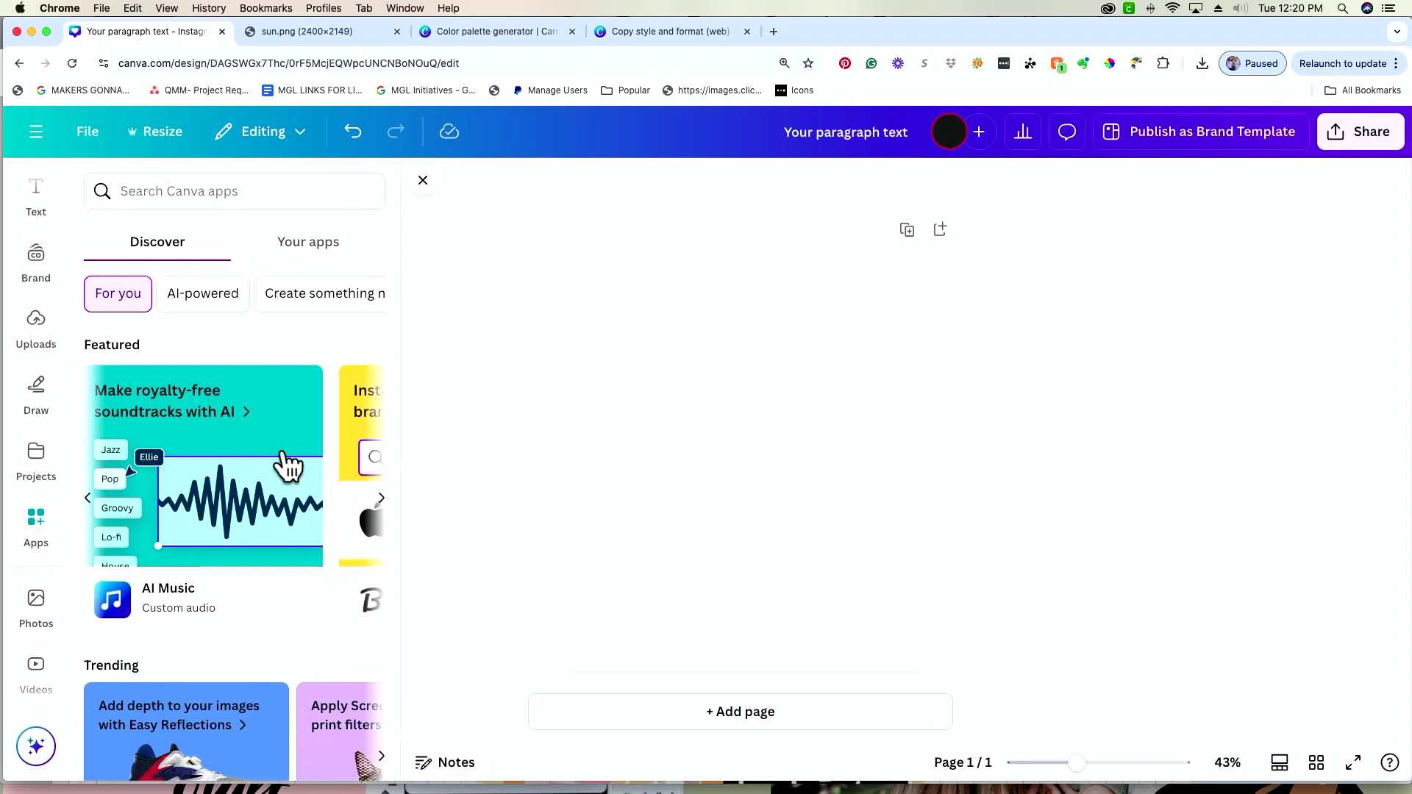
pyautogui.scroll(-10, 289, 465)
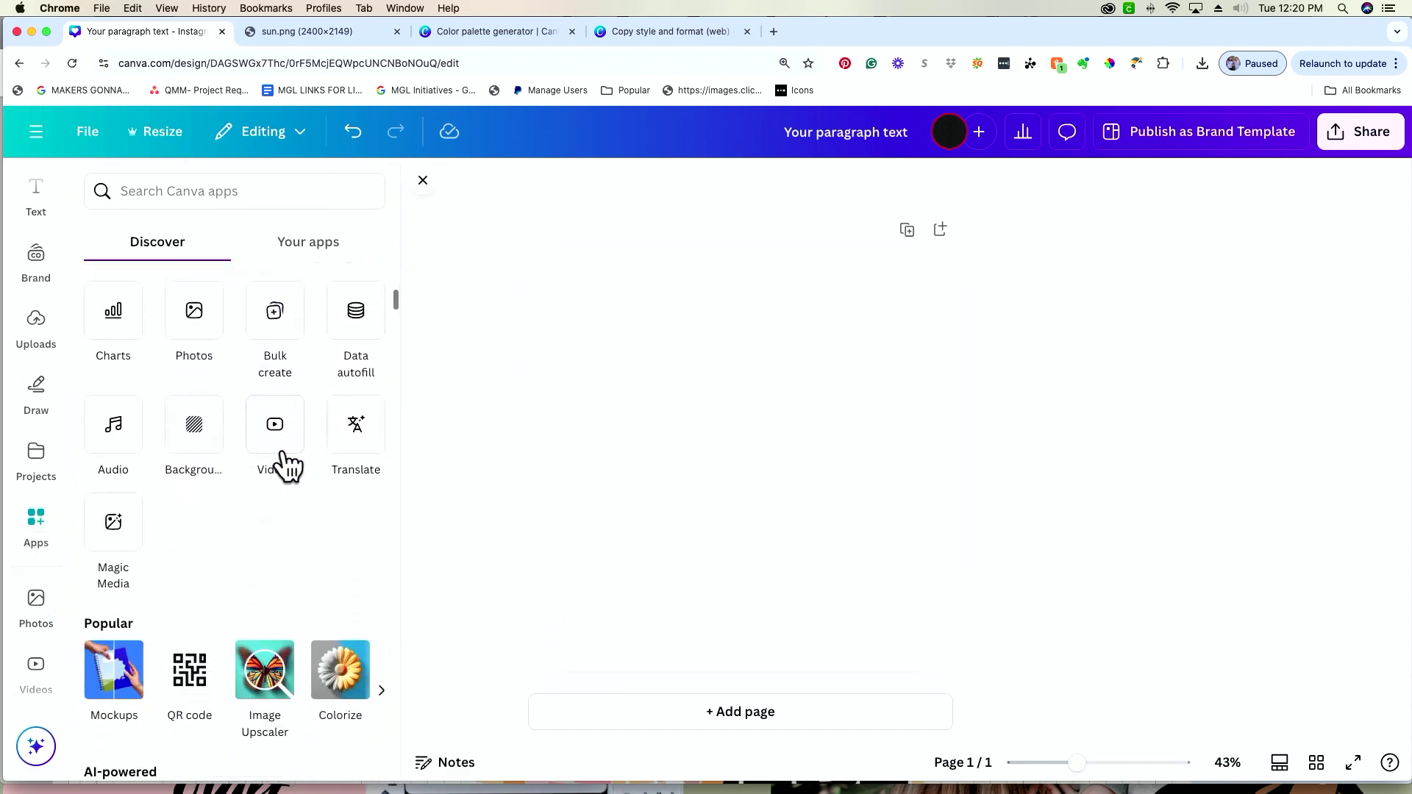
pyautogui.scroll(1, 285, 452)
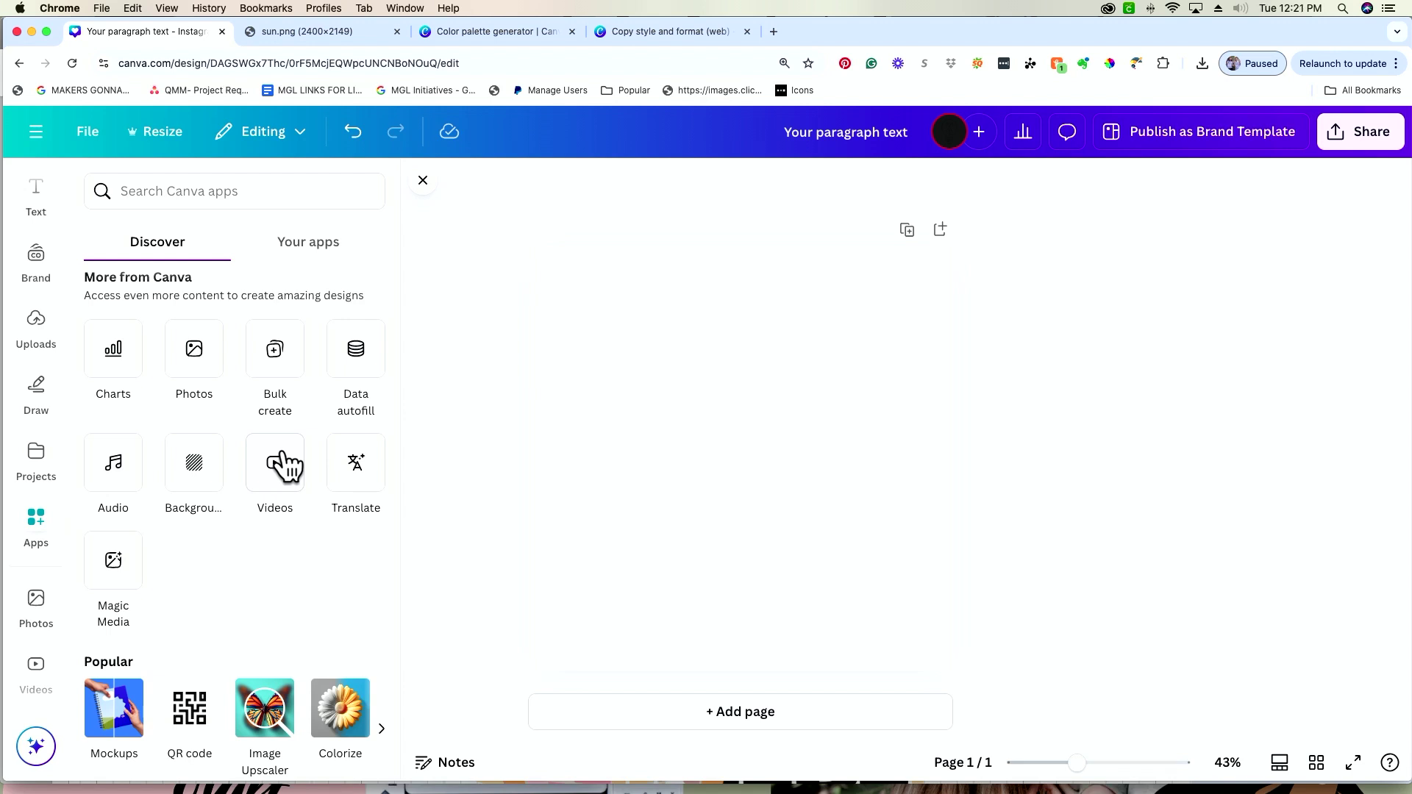
pyautogui.scroll(3, 258, 435)
pyautogui.scroll(-5, 258, 435)
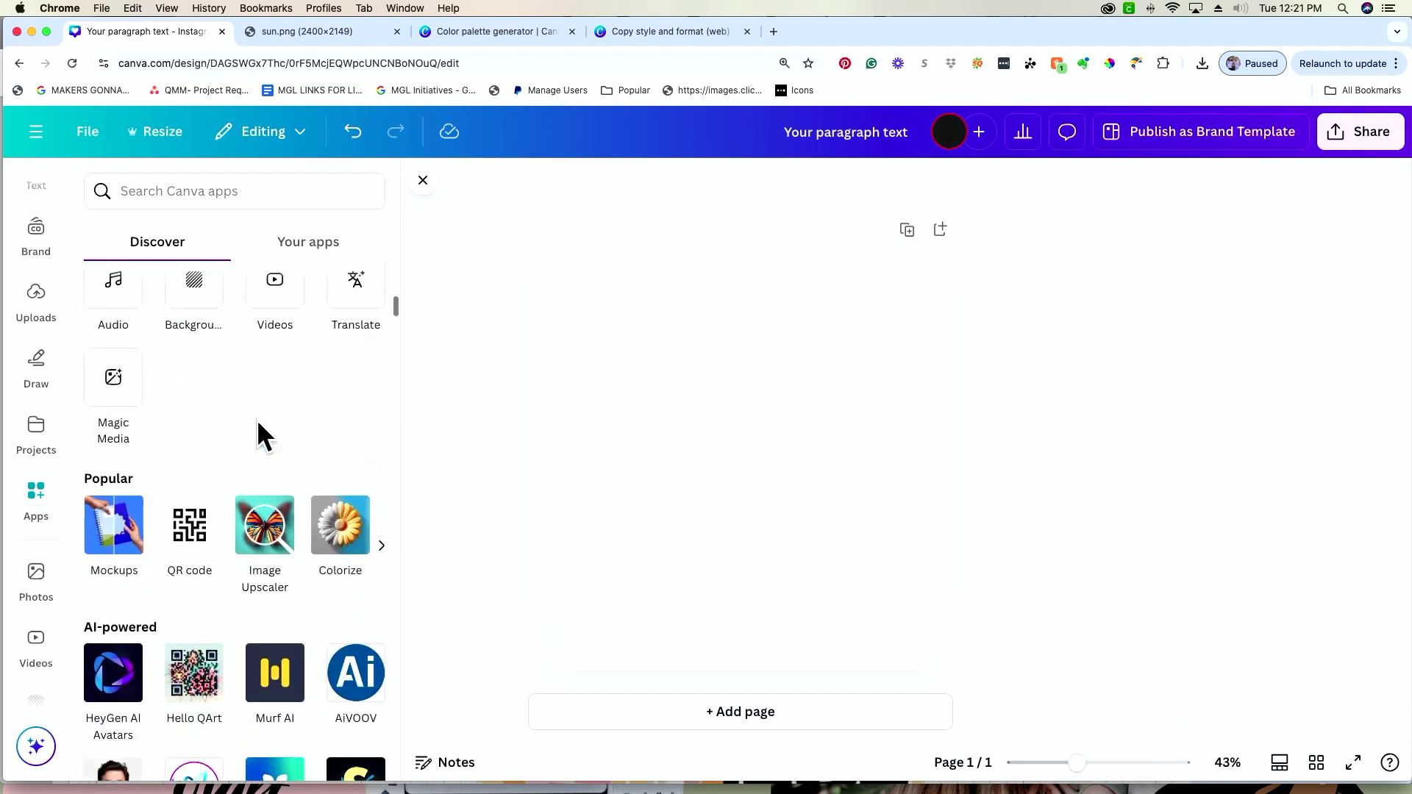
# - Open the Mockups app and look through its categories, from mugs and smartphones to packaging, outdoor and watches
pyautogui.click(123, 543)
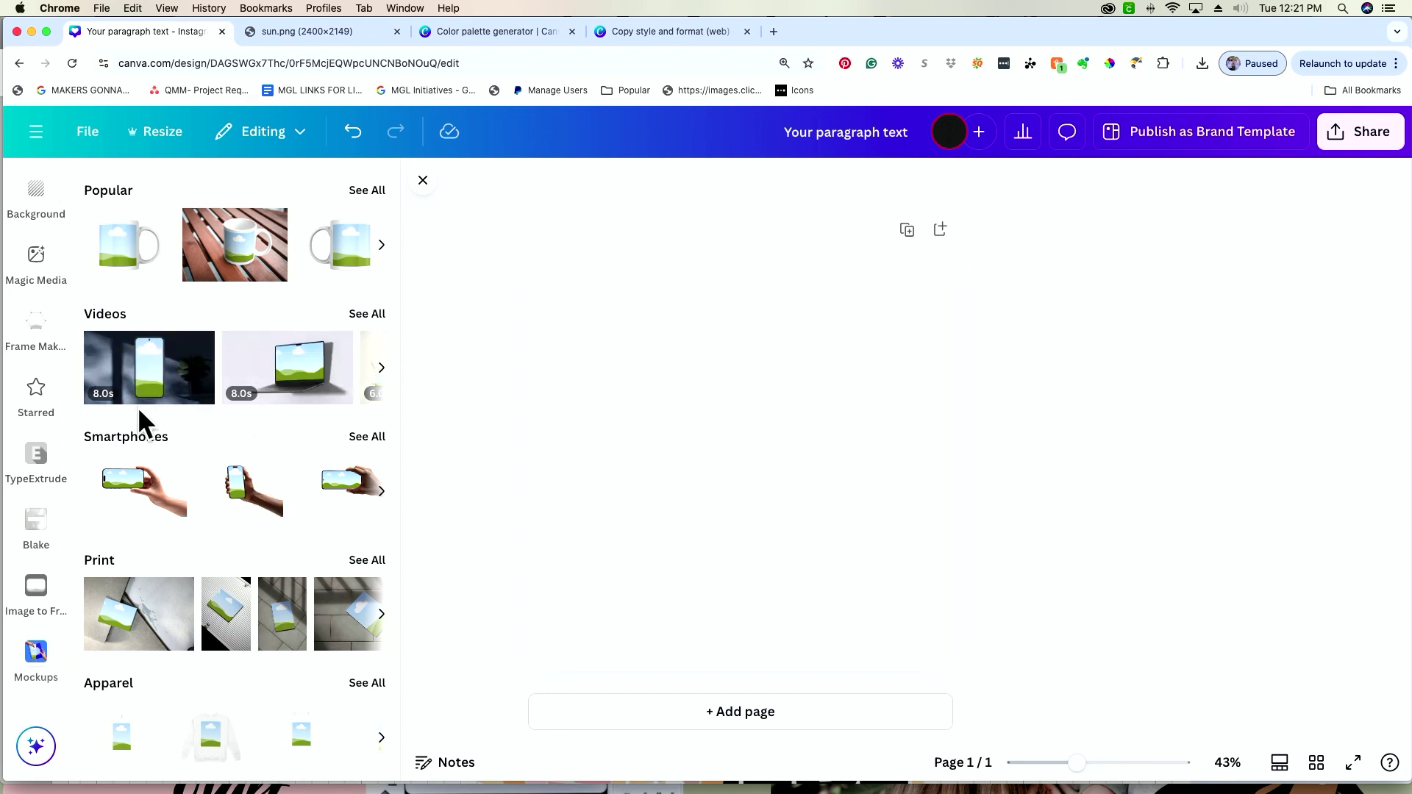
pyautogui.scroll(-2, 240, 518)
pyautogui.scroll(2, 186, 665)
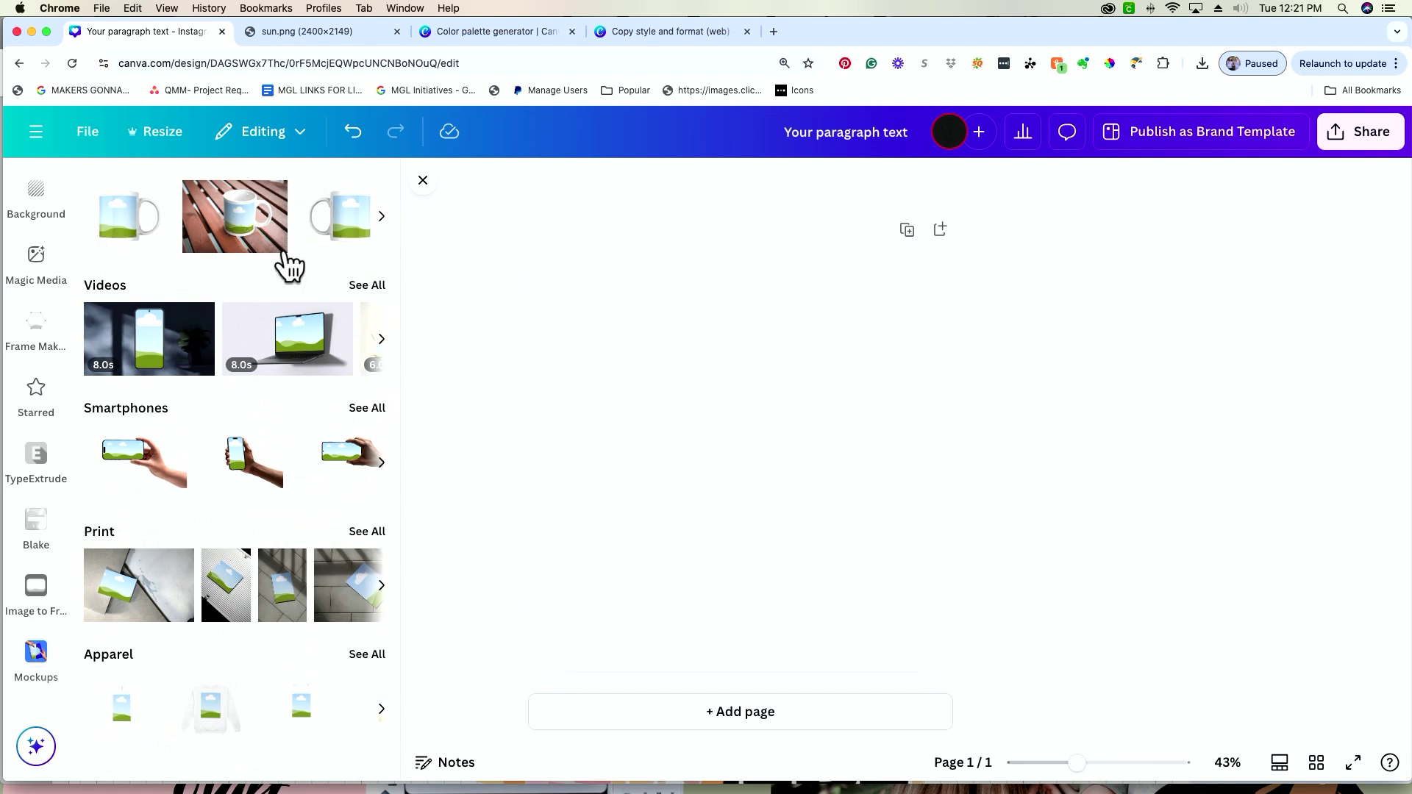
pyautogui.scroll(-5, 290, 266)
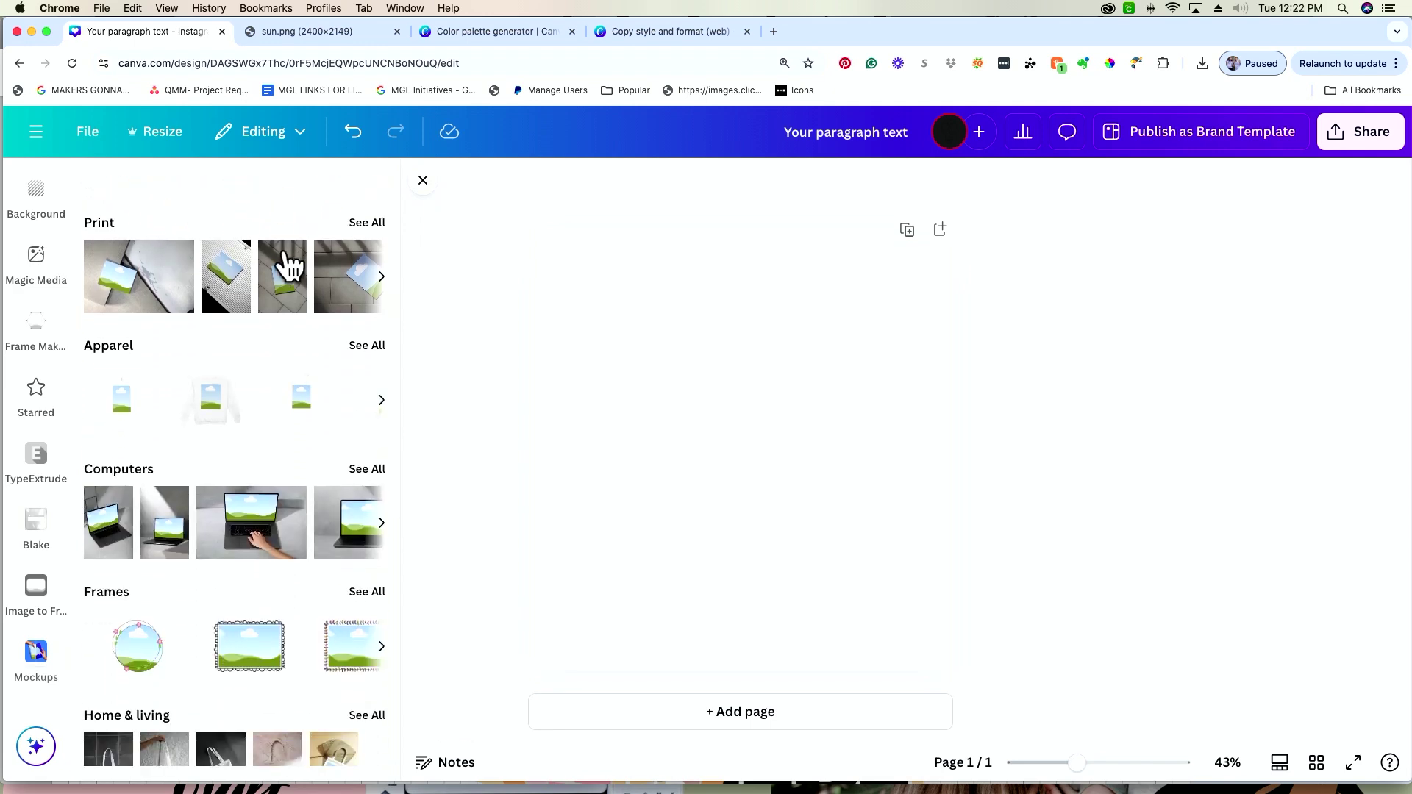
pyautogui.scroll(-6, 291, 267)
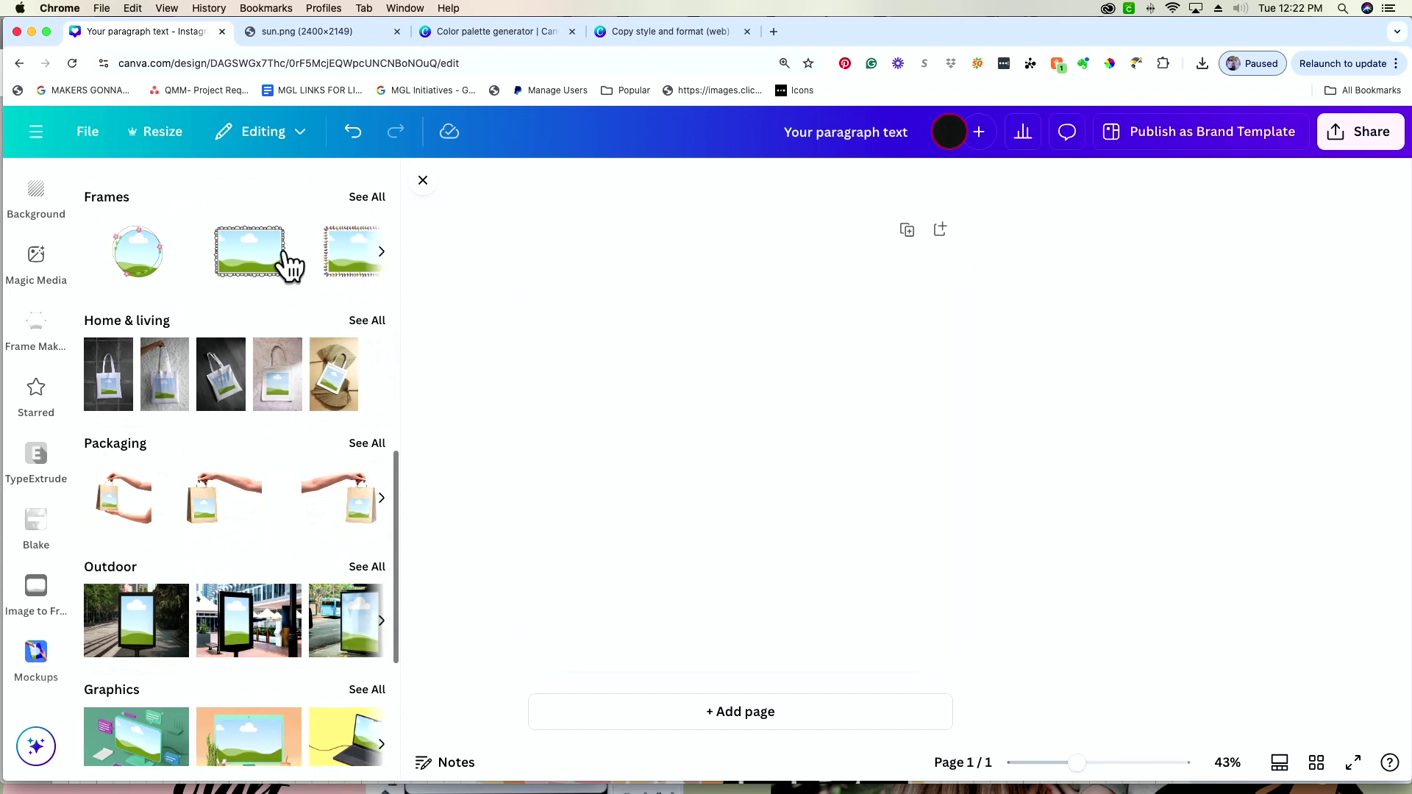
pyautogui.scroll(-2, 291, 266)
pyautogui.scroll(-2, 290, 267)
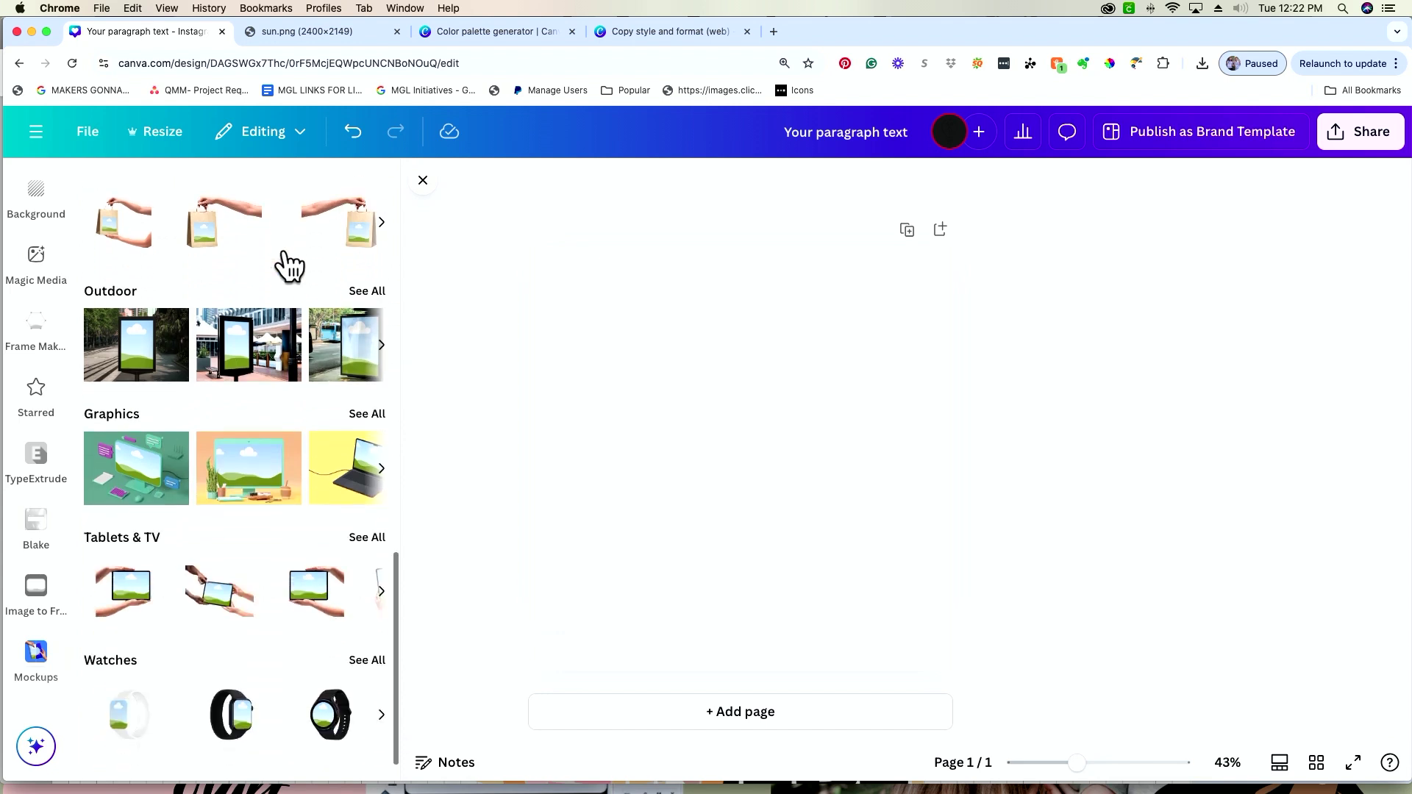
pyautogui.scroll(3, 245, 340)
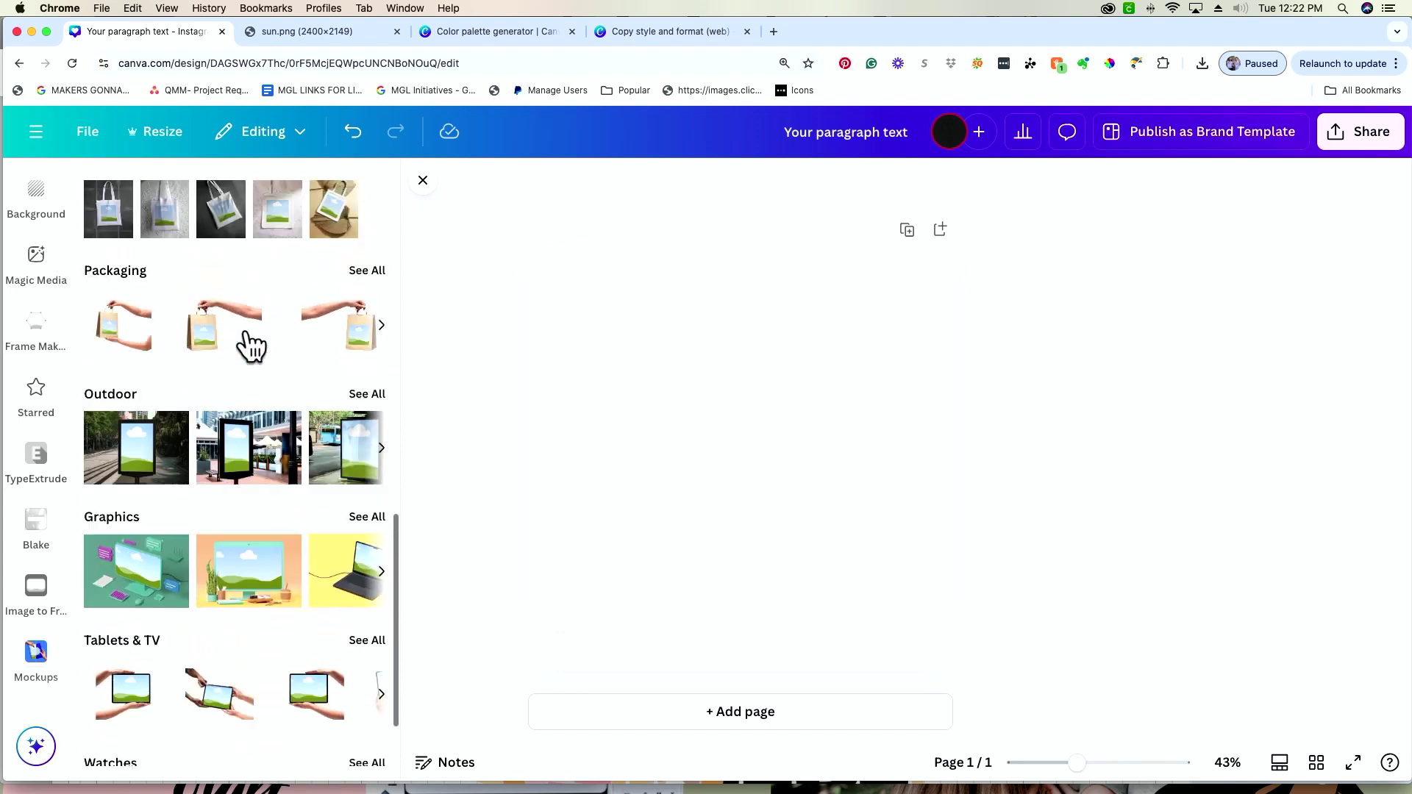
pyautogui.scroll(5, 21, 302)
# - Return to the apps library and look over the popular and AI-powered apps
pyautogui.click(27, 315)
pyautogui.scroll(1, 340, 252)
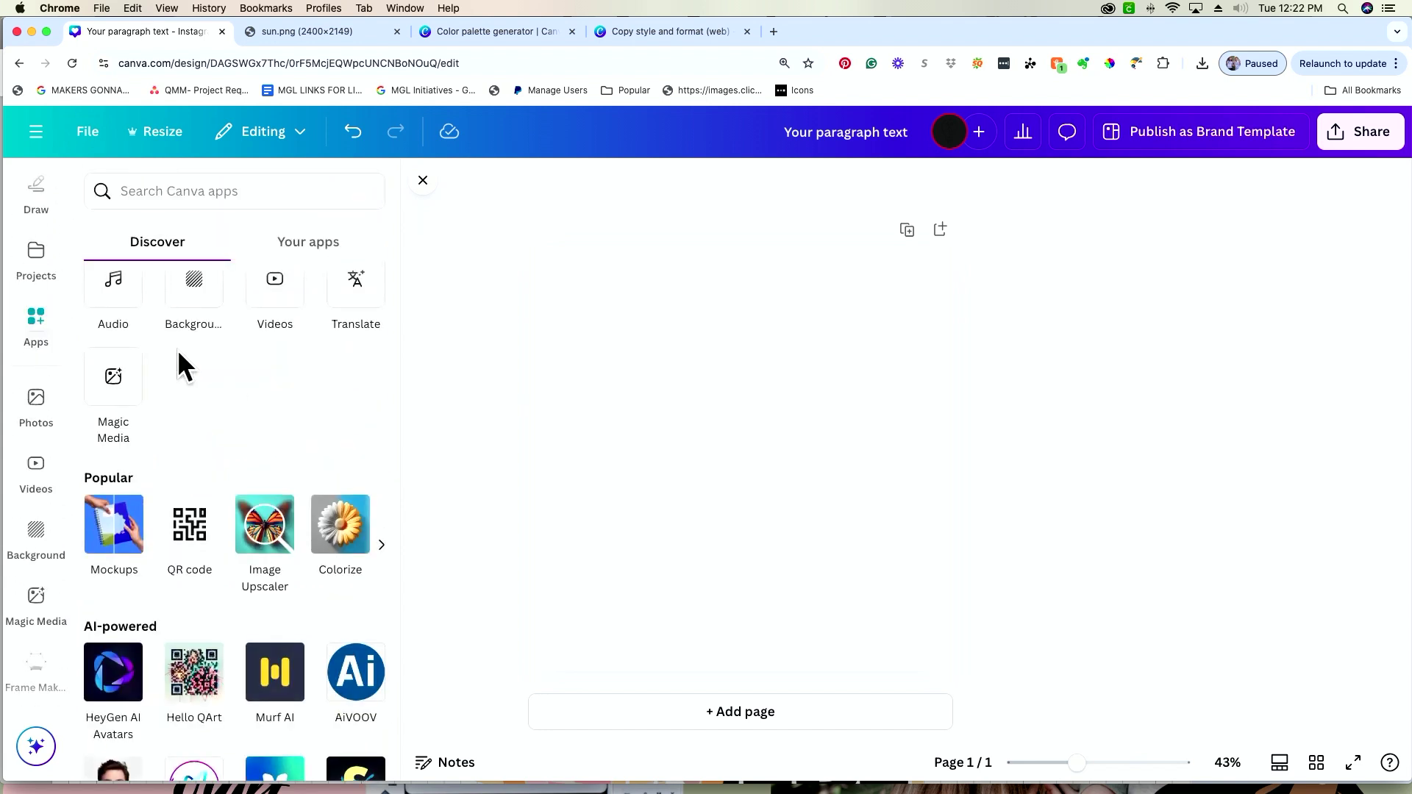
pyautogui.scroll(-2, 178, 350)
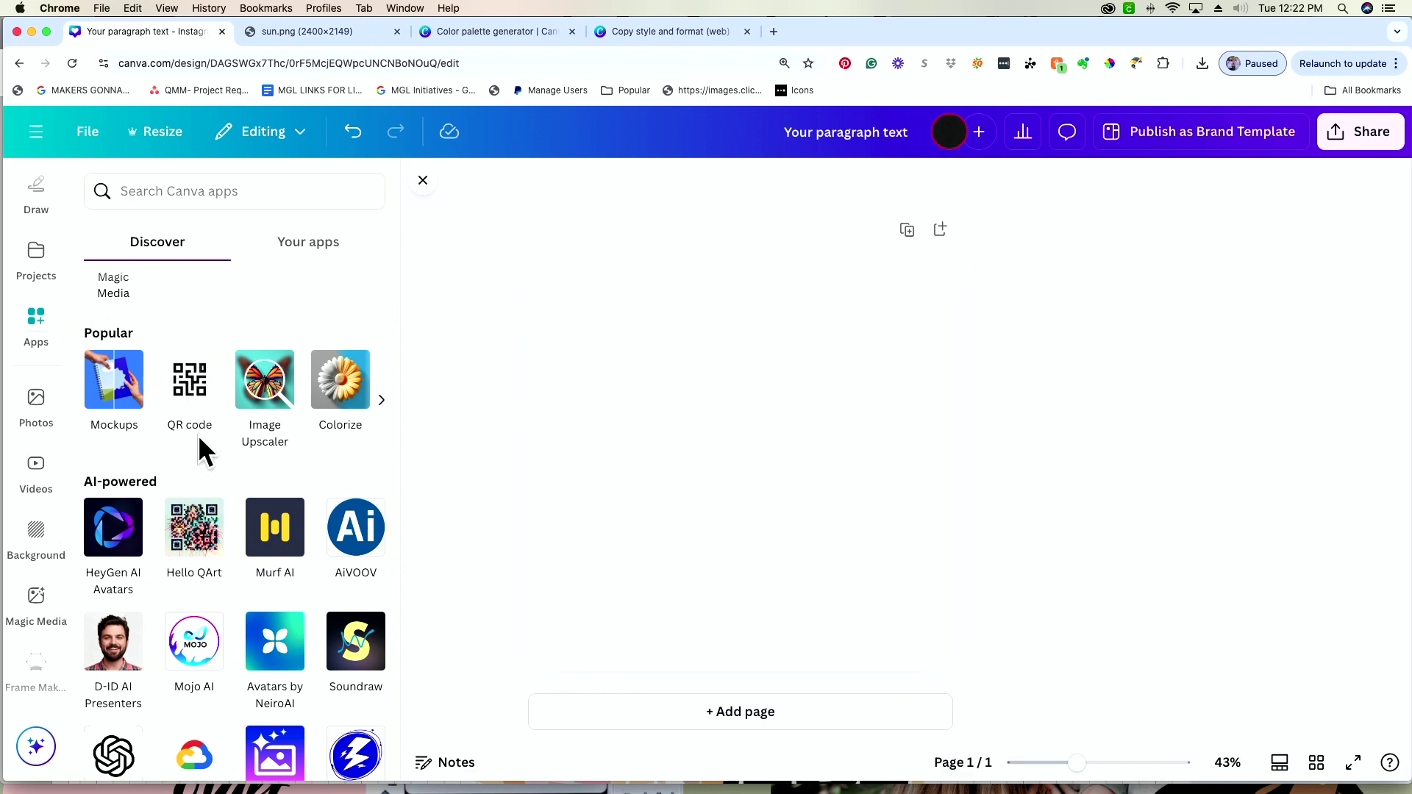
pyautogui.scroll(5, 198, 438)
pyautogui.scroll(-8, 199, 438)
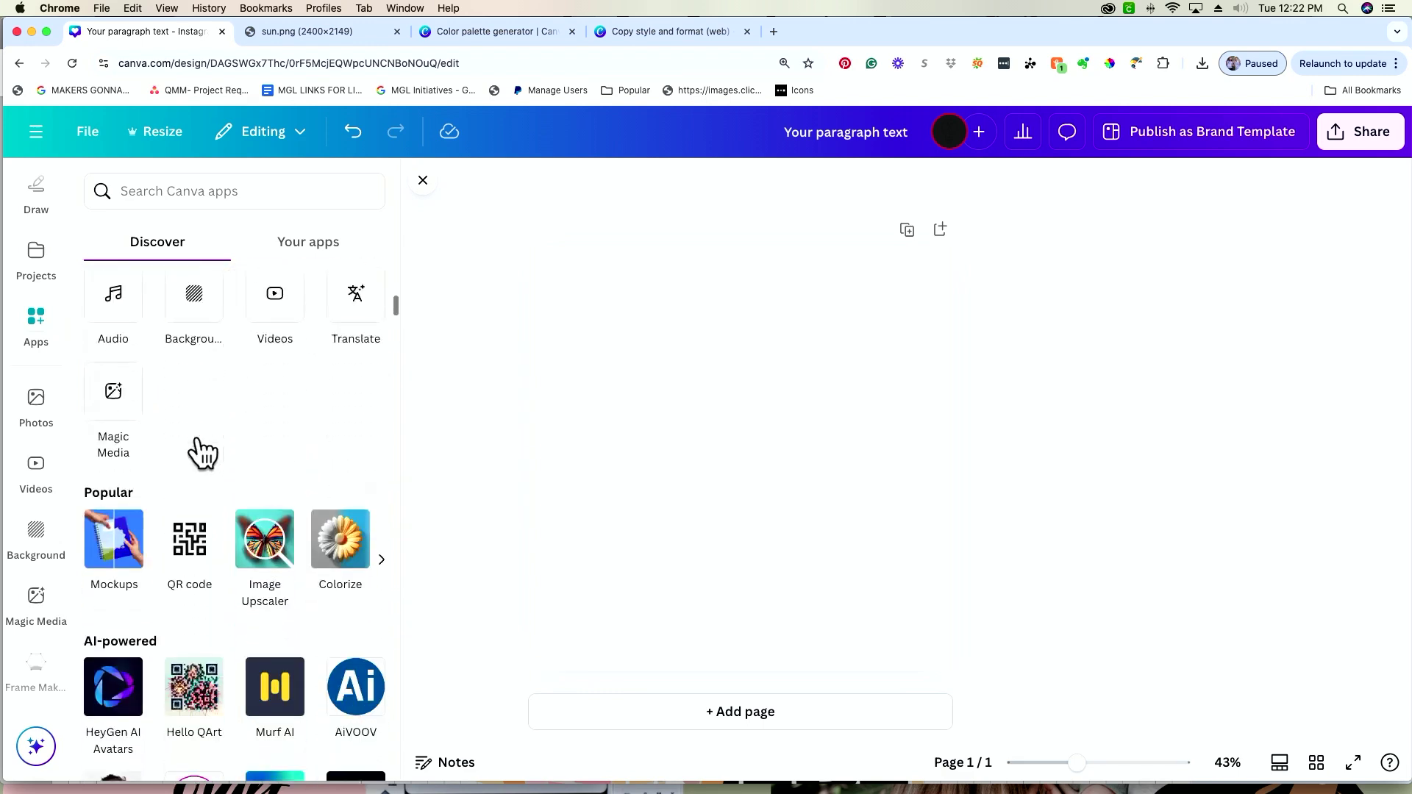
pyautogui.scroll(-2, 198, 450)
pyautogui.scroll(10, 191, 412)
# - Search the apps for "type" and open the TypeCraft app
pyautogui.click(272, 193)
pyautogui.write('type')
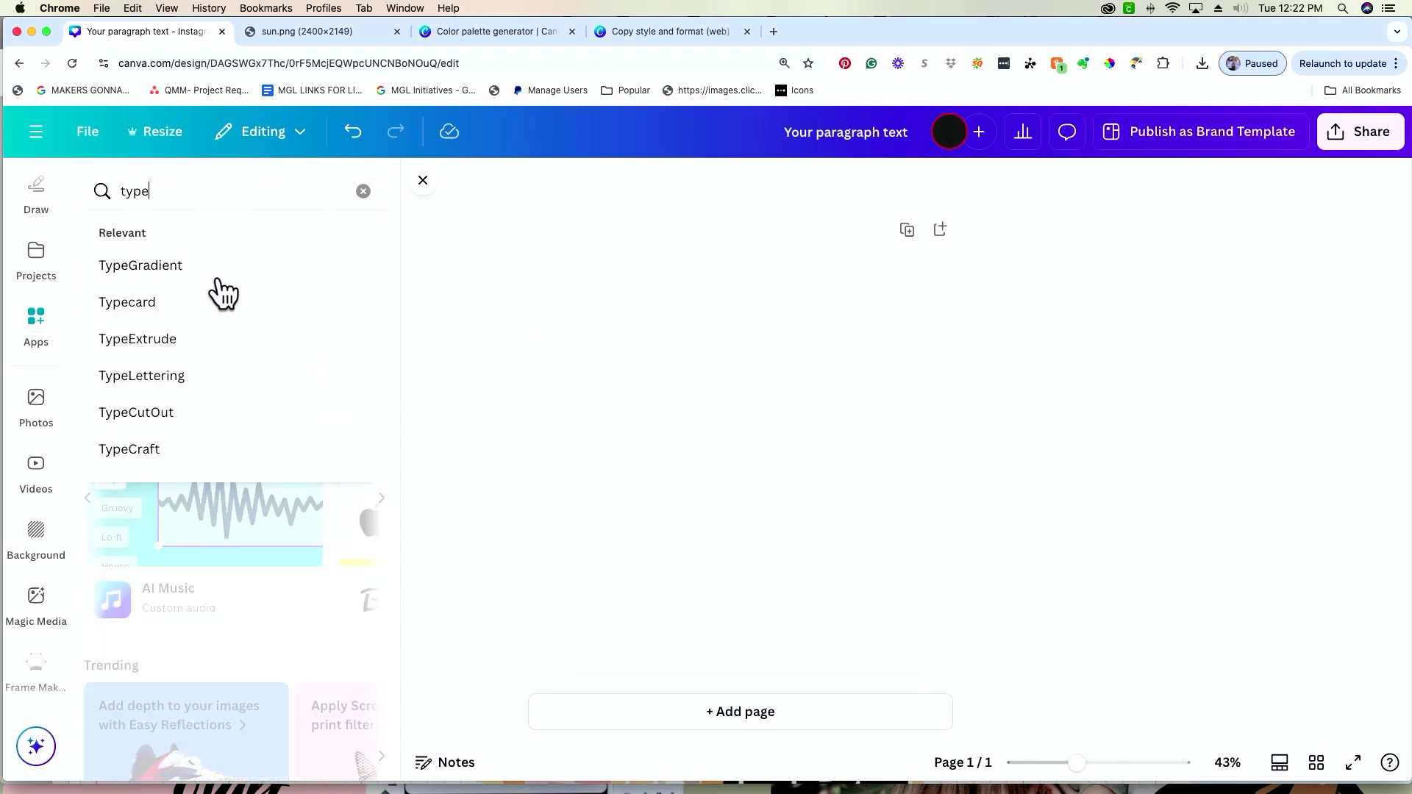
pyautogui.click(215, 449)
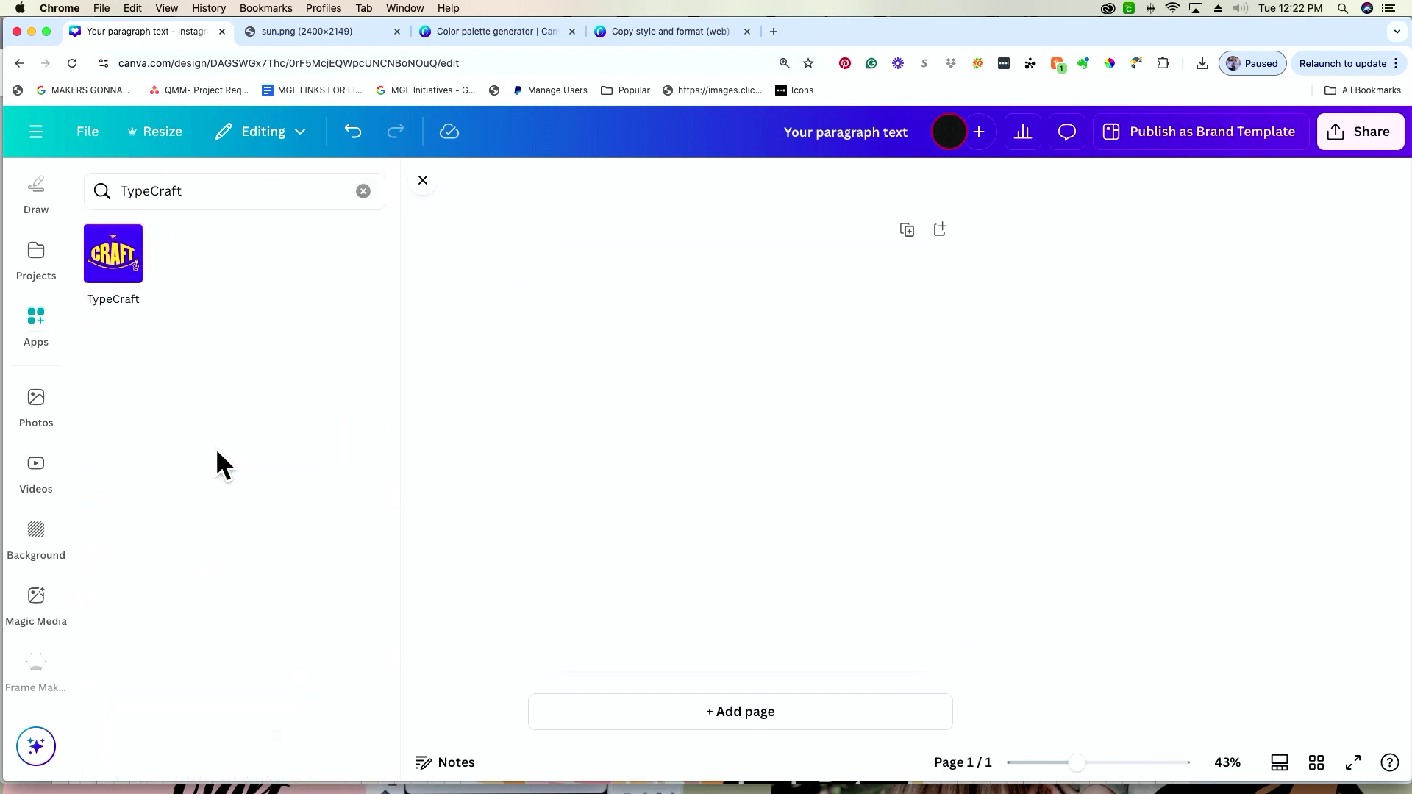
pyautogui.click(113, 263)
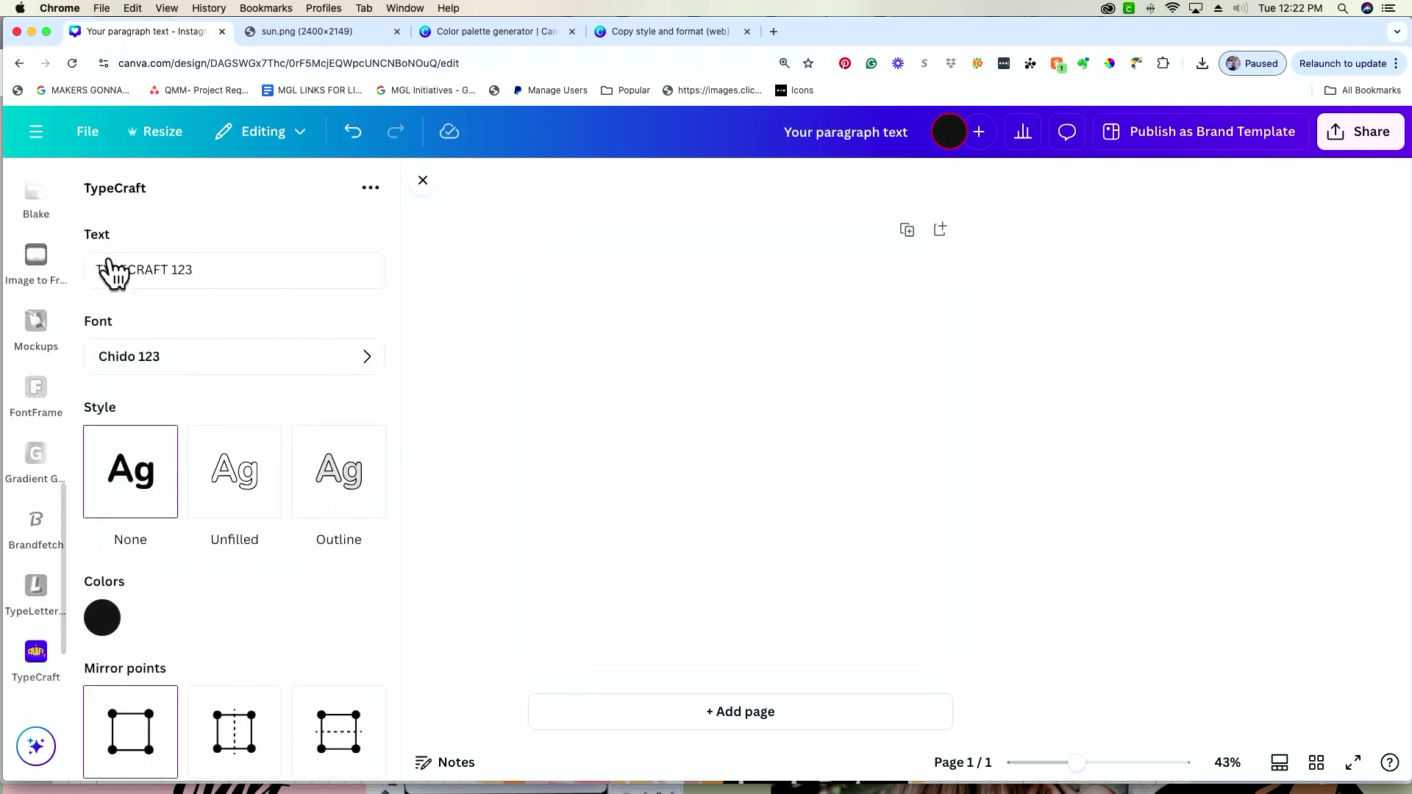
# - Set the TypeCraft lettering's font to Agila 1 123
pyautogui.click(250, 356)
pyautogui.scroll(-3, 248, 397)
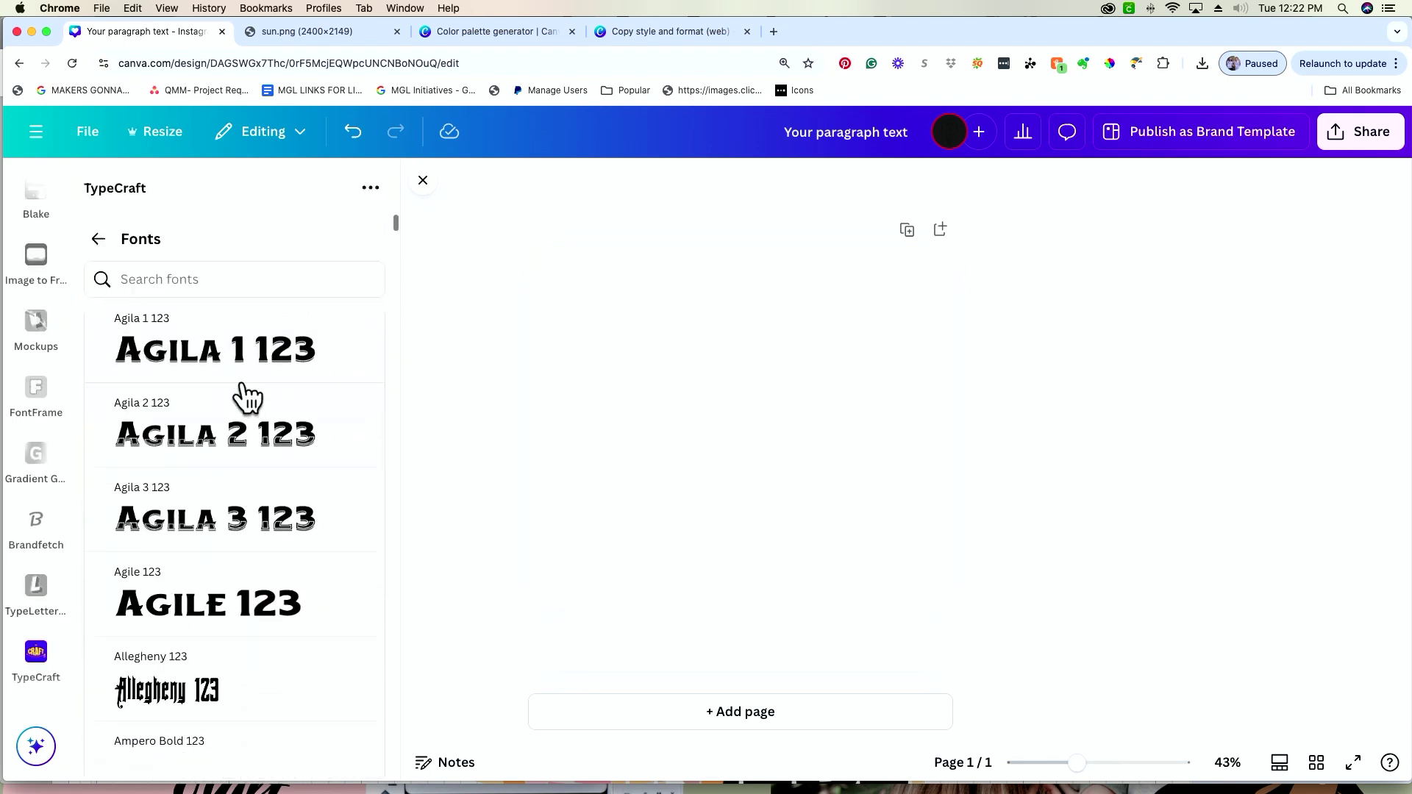
pyautogui.scroll(1, 248, 397)
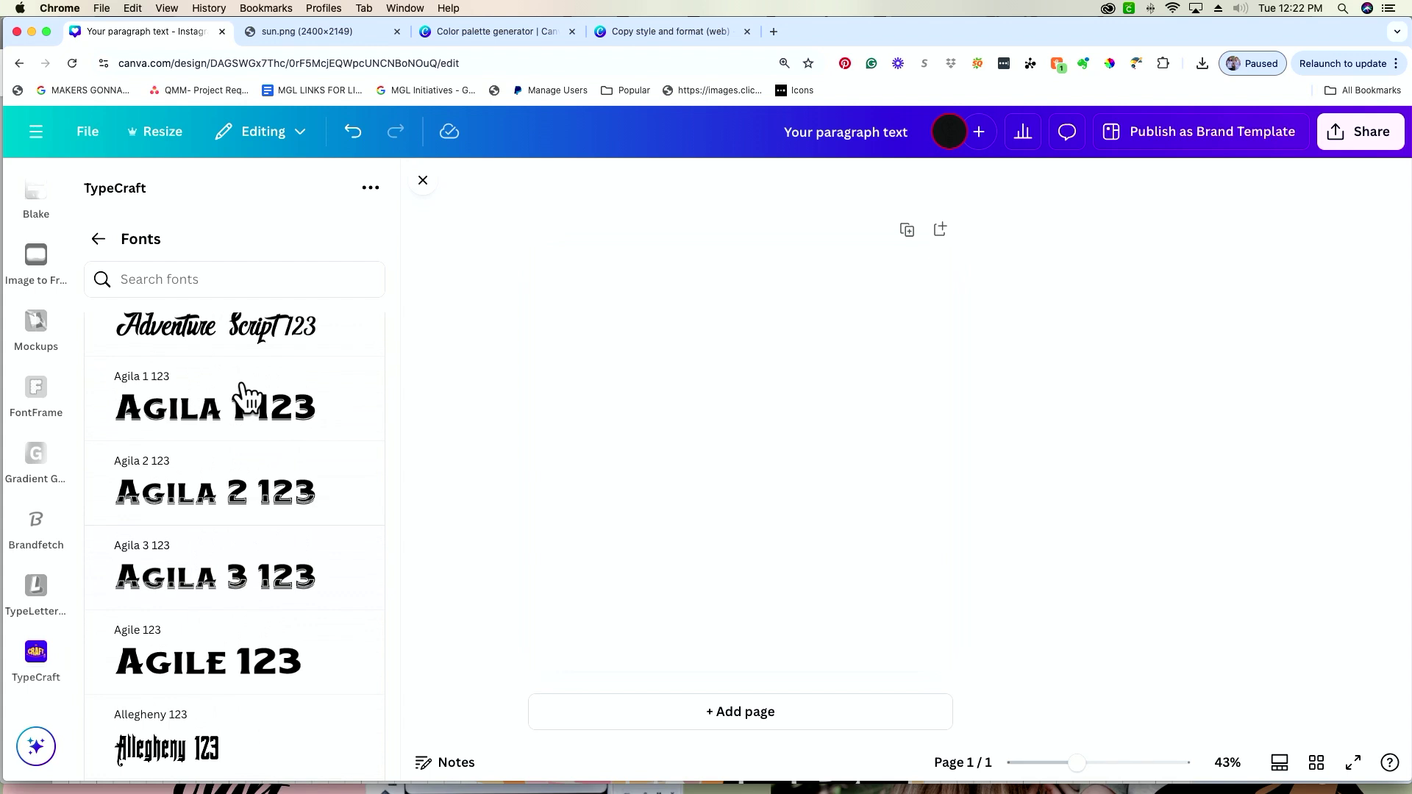
pyautogui.click(329, 424)
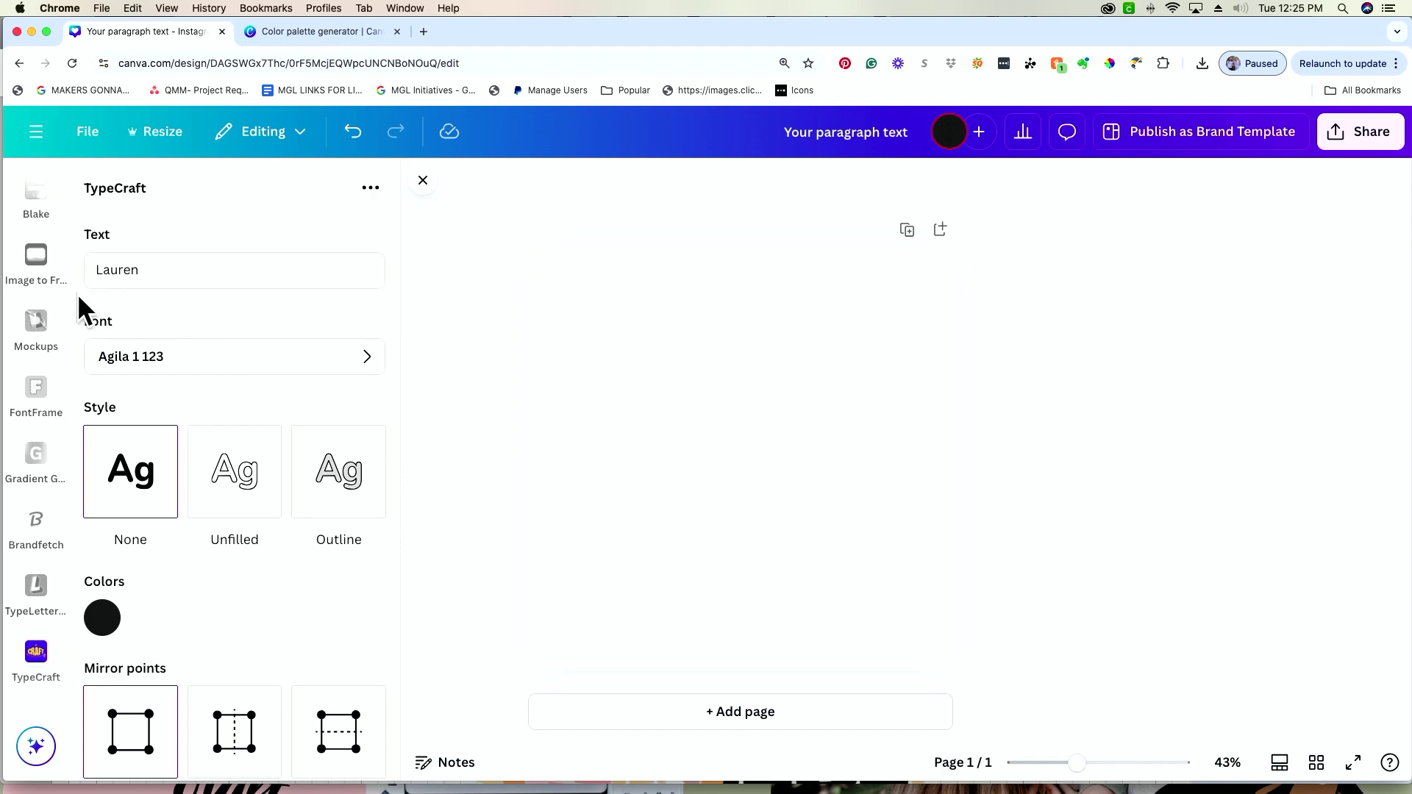
# - Look through TypeCraft's list of available fonts and go back to the lettering settings without choosing another one
pyautogui.click(197, 374)
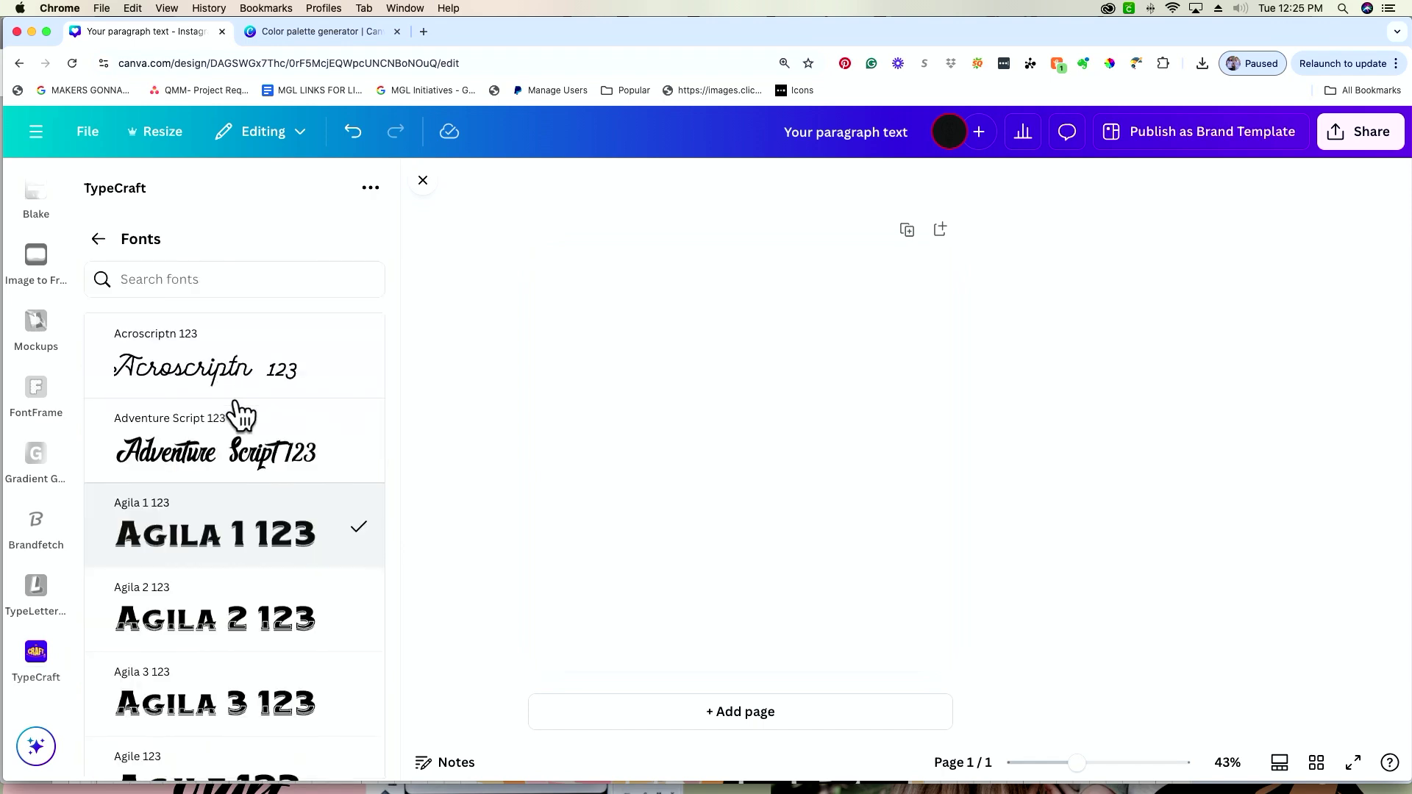
pyautogui.scroll(-10, 234, 409)
pyautogui.scroll(-20, 241, 417)
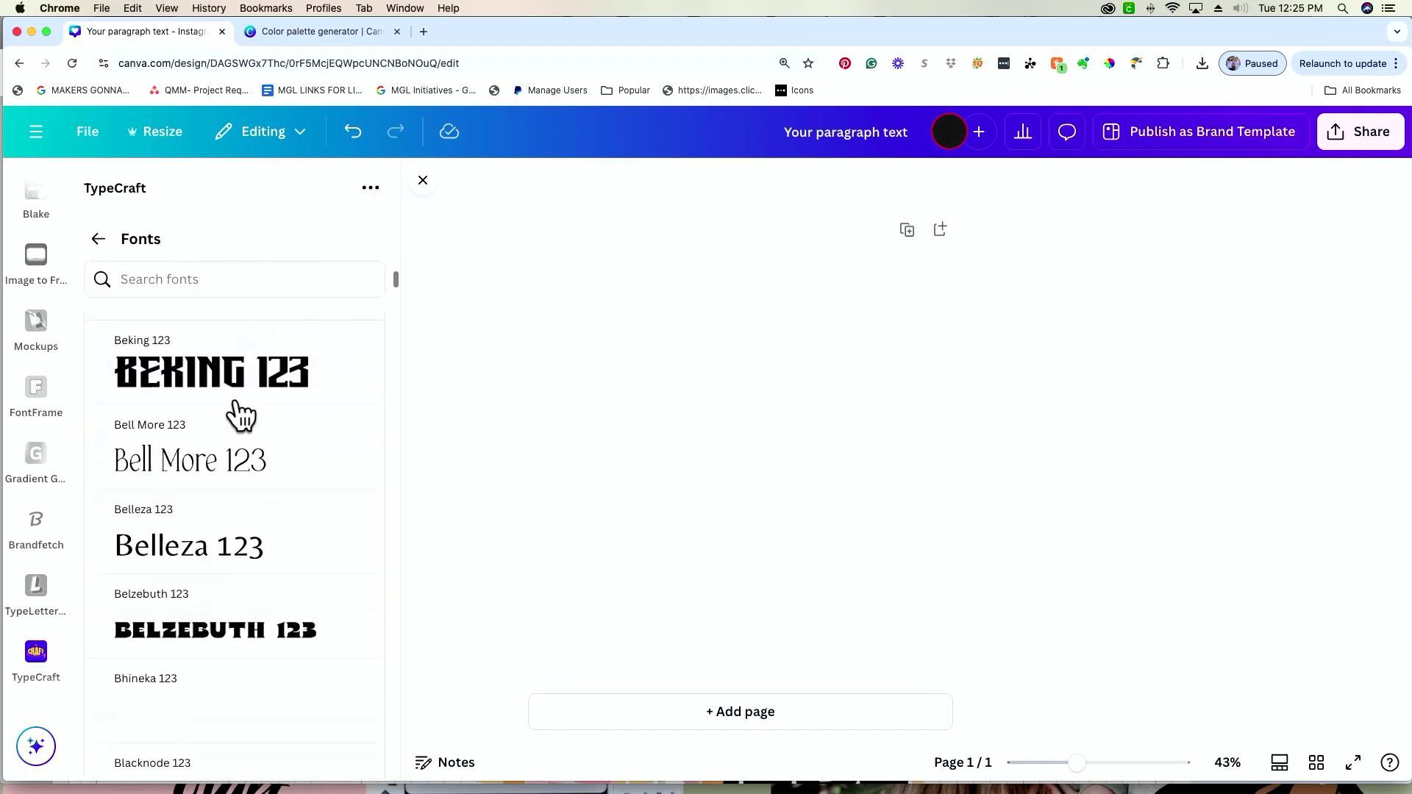
pyautogui.scroll(-20, 241, 417)
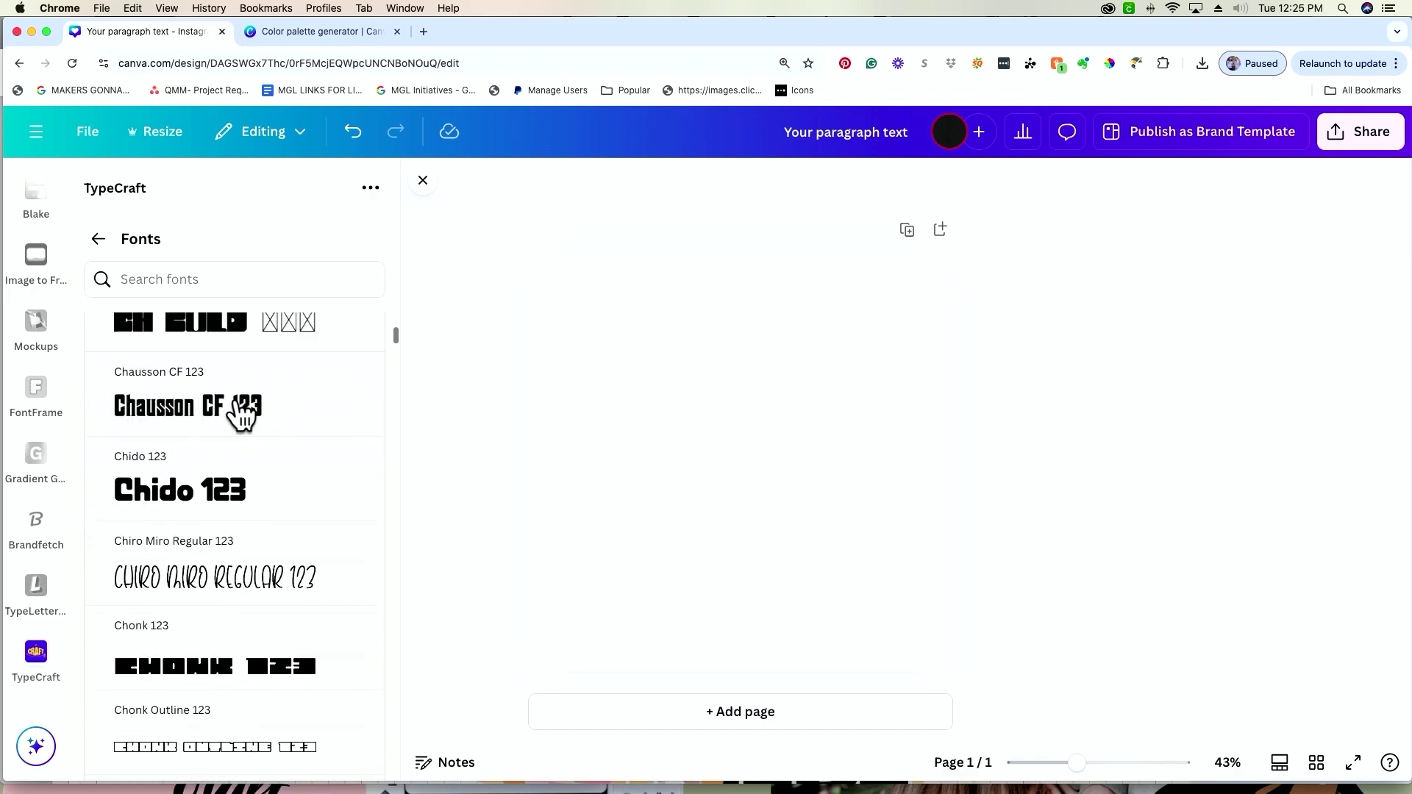
pyautogui.scroll(-20, 241, 417)
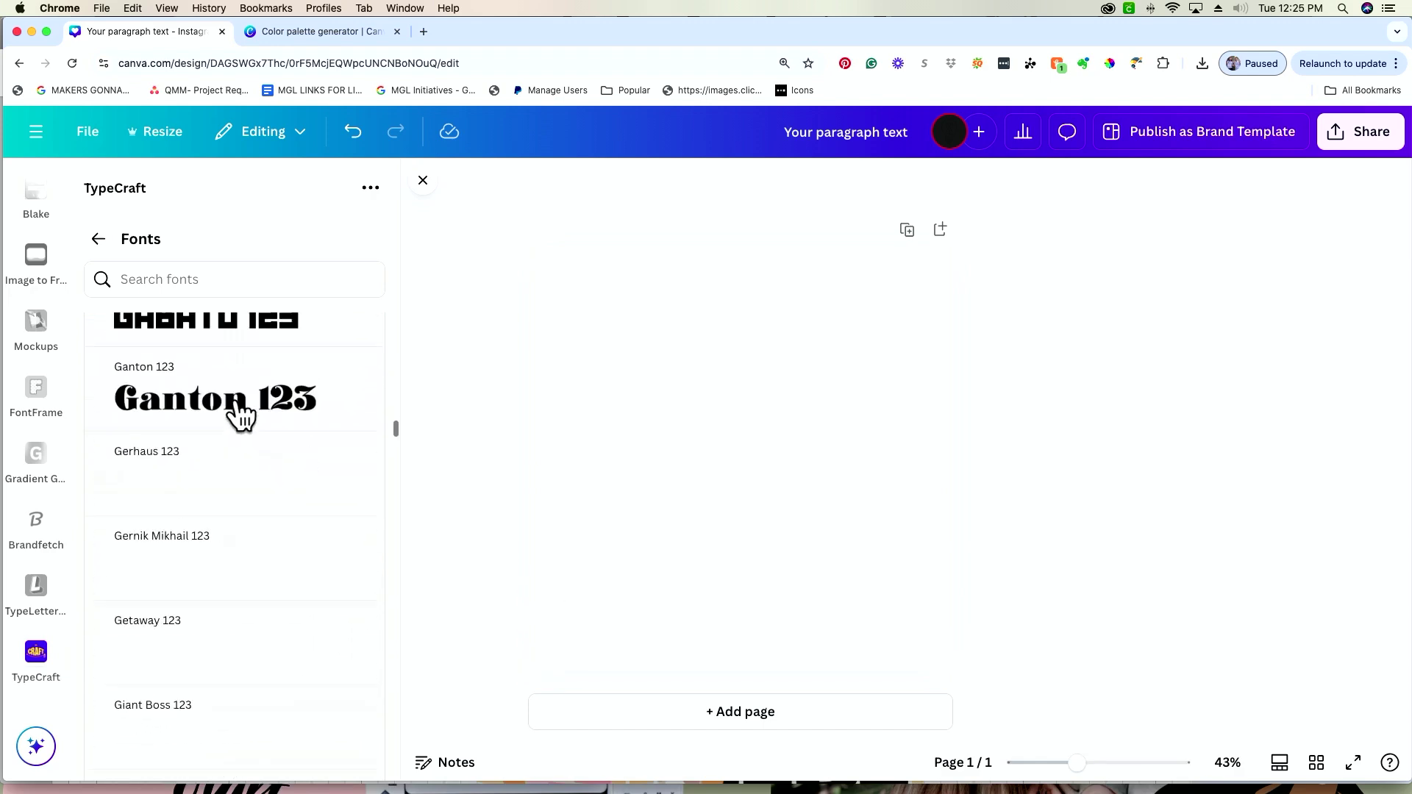
pyautogui.click(98, 240)
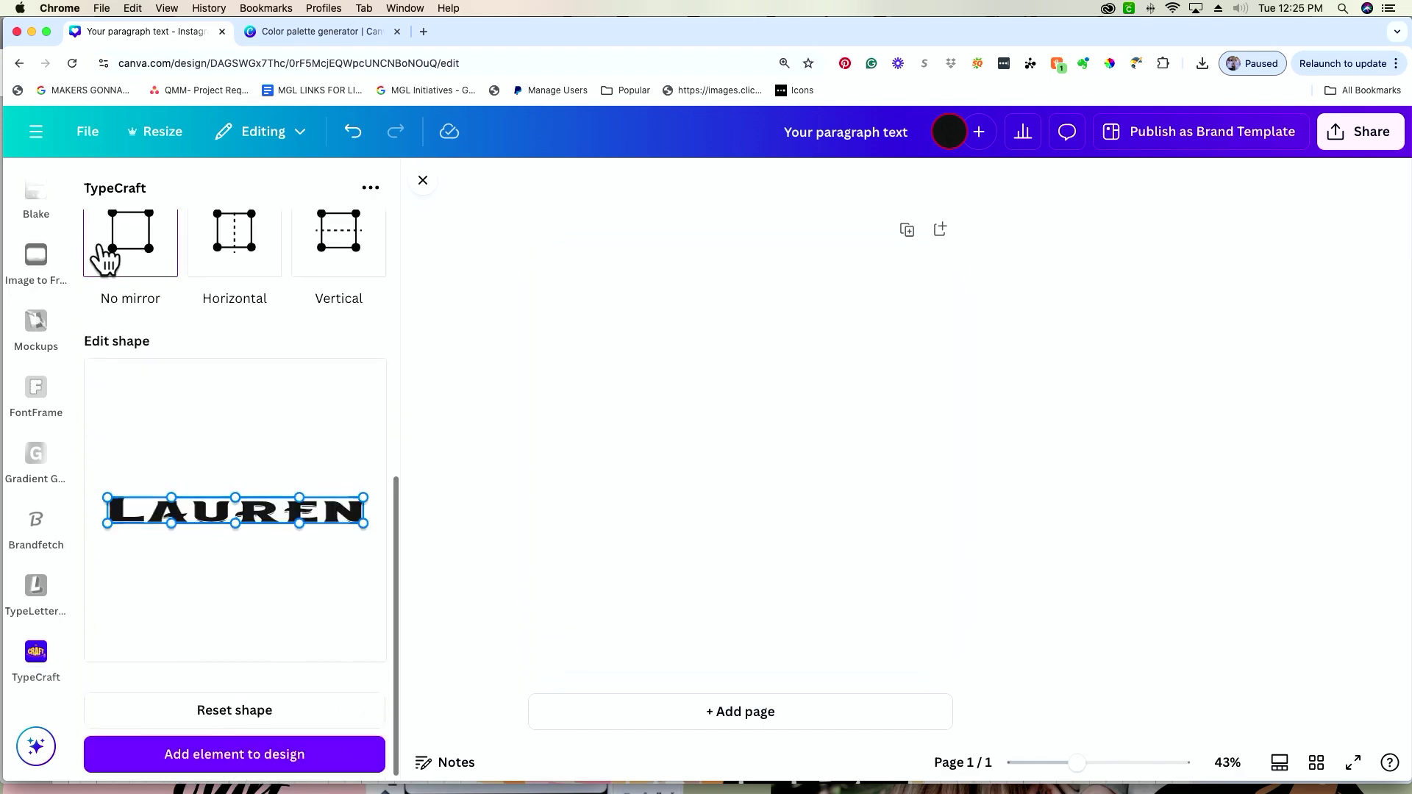
# - Try the Unfilled and Outline styles on the lettering, and set the style back to None
pyautogui.scroll(4, 191, 377)
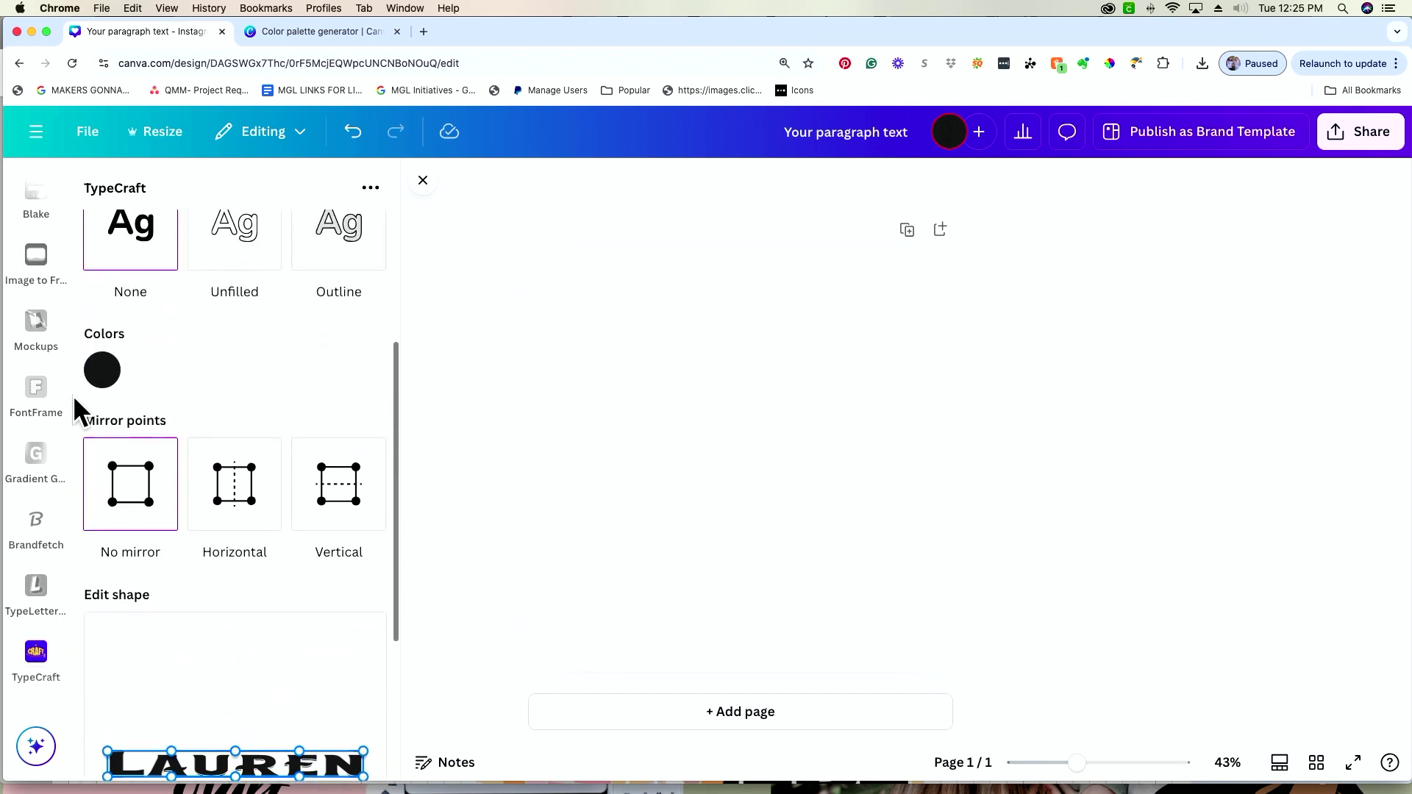
pyautogui.click(217, 246)
pyautogui.scroll(-5, 171, 475)
pyautogui.scroll(6, 171, 476)
pyautogui.click(339, 357)
pyautogui.scroll(-5, 288, 404)
pyautogui.scroll(-1, 211, 515)
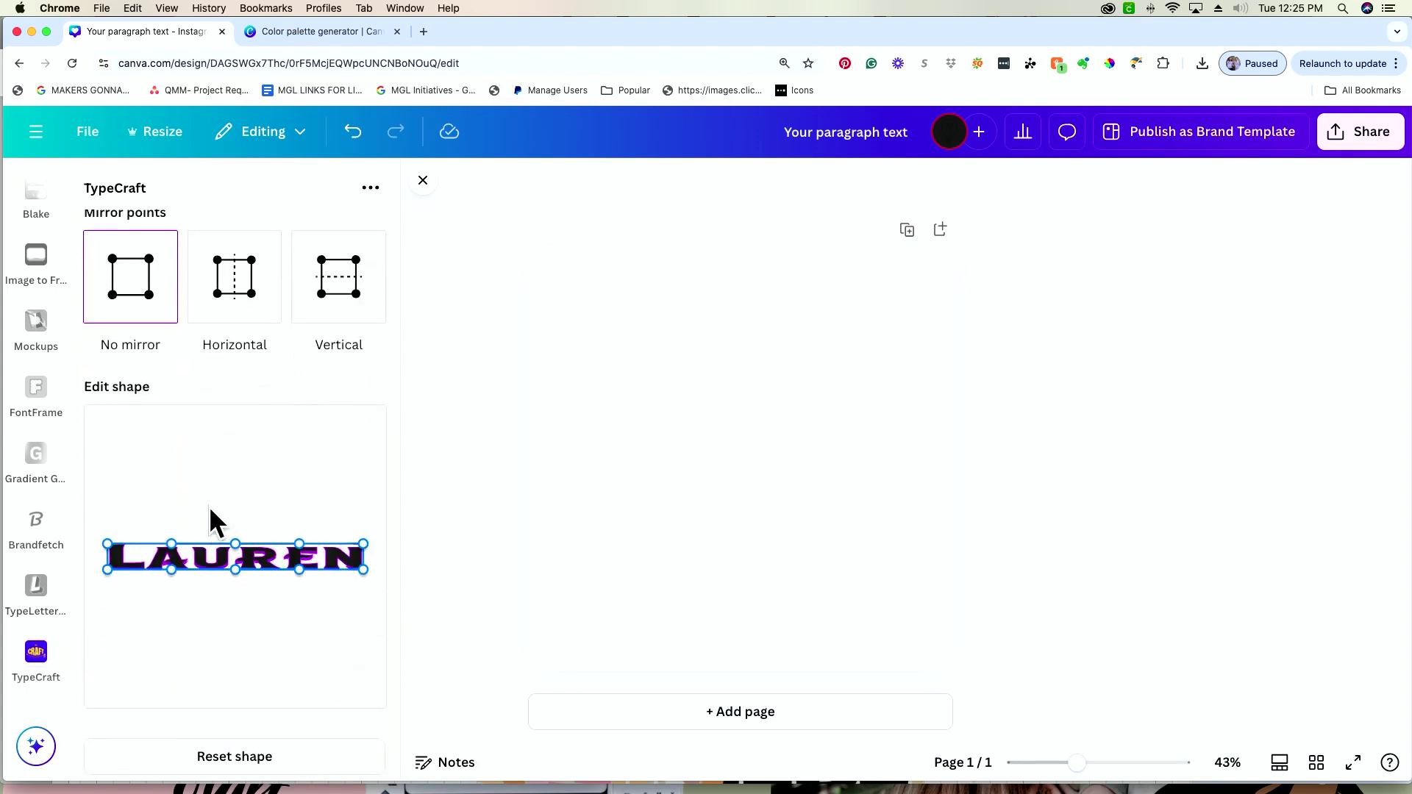
pyautogui.scroll(6, 209, 506)
pyautogui.click(114, 379)
# - Warp the lettering into a sagging curve by raising its upper corners and pulling the middle of both edges down
pyautogui.scroll(-5, 169, 434)
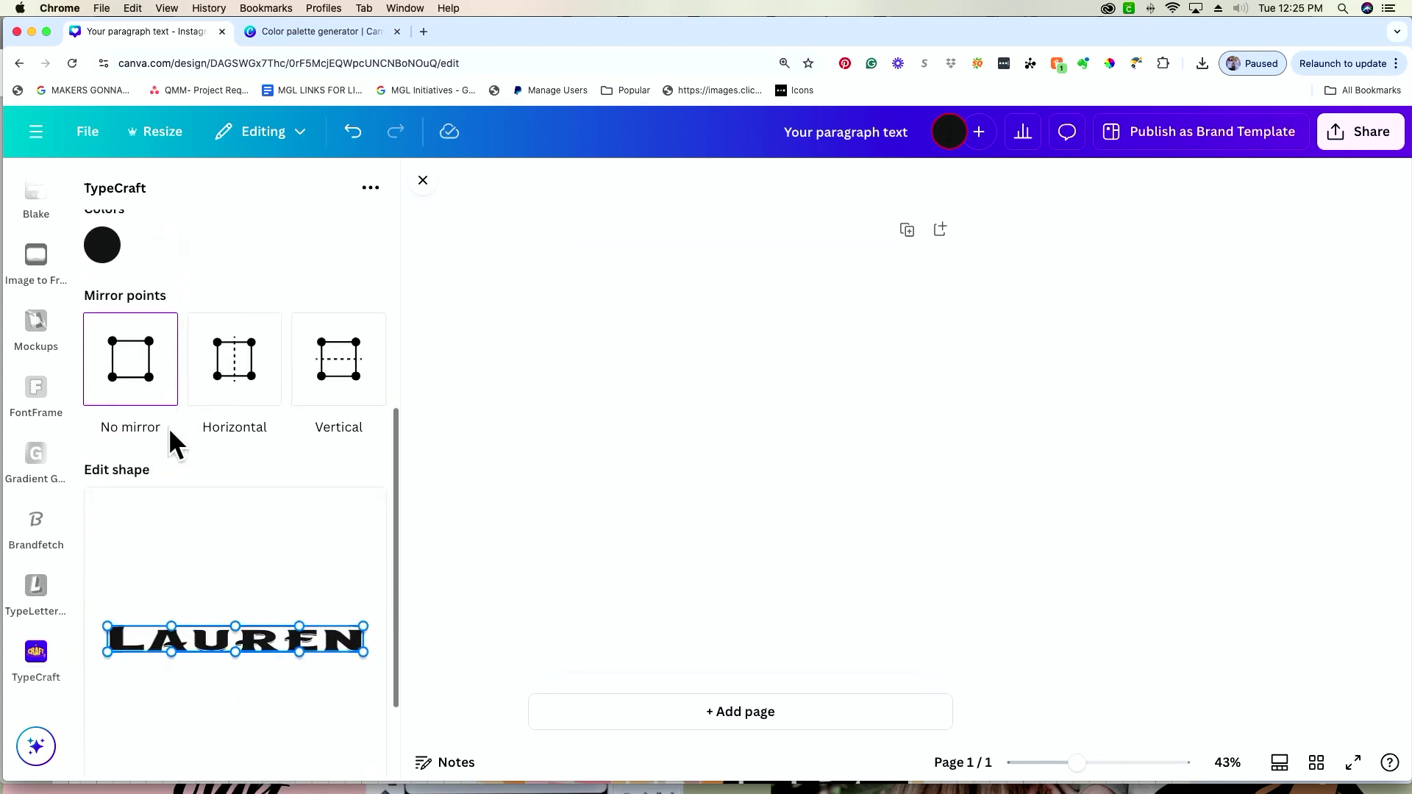
pyautogui.moveTo(170, 493); pyautogui.dragTo(174, 447)
pyautogui.moveTo(300, 517); pyautogui.dragTo(290, 587)
pyautogui.moveTo(227, 528); pyautogui.dragTo(226, 542)
pyautogui.moveTo(289, 600)
pyautogui.mouseDown()
pyautogui.moveTo(301, 545)
pyautogui.moveTo(295, 573)
pyautogui.mouseUp()
pyautogui.moveTo(360, 516); pyautogui.dragTo(356, 442)
pyautogui.moveTo(295, 491); pyautogui.dragTo(229, 502)
pyautogui.moveTo(107, 491); pyautogui.dragTo(113, 454)
pyautogui.moveTo(108, 517); pyautogui.dragTo(111, 502)
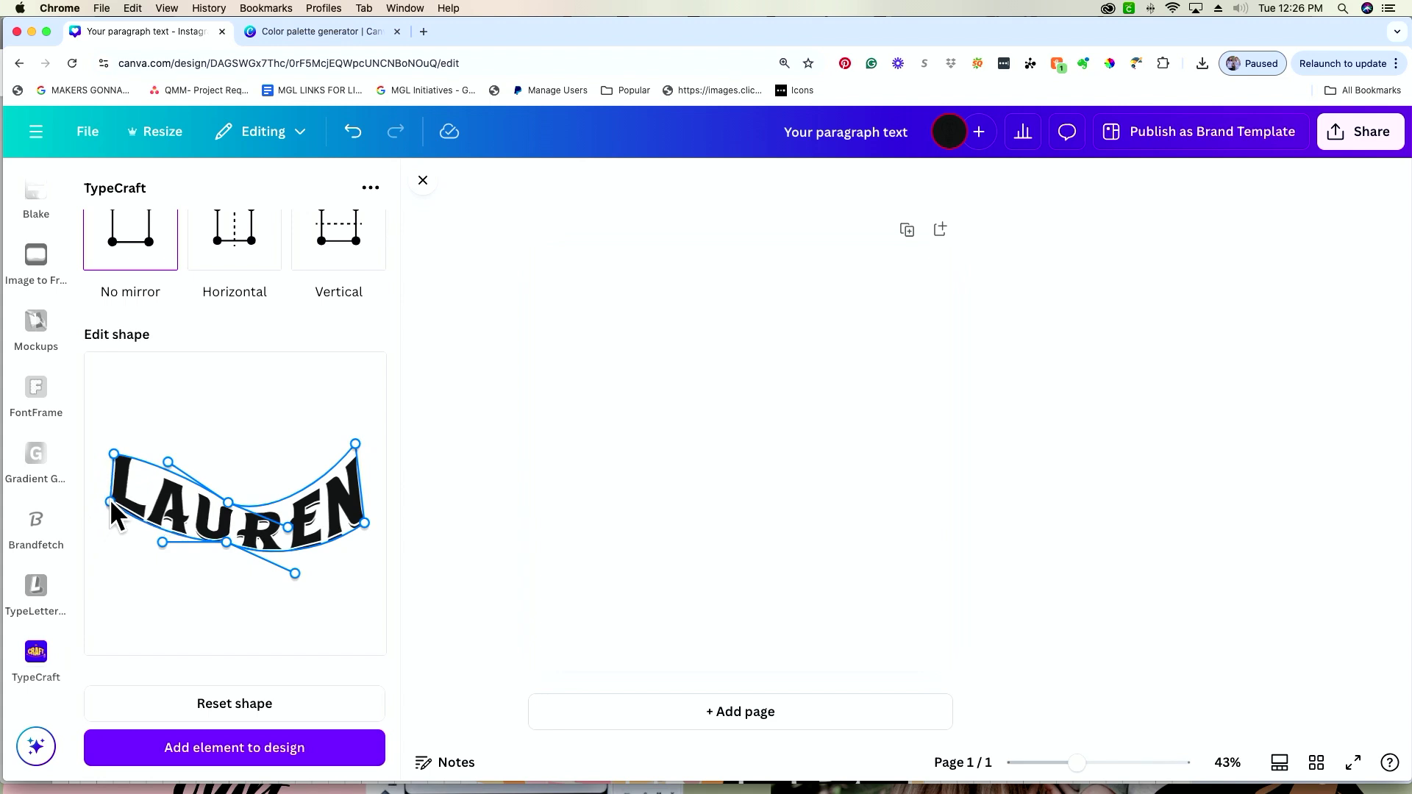
pyautogui.moveTo(154, 548); pyautogui.dragTo(224, 559)
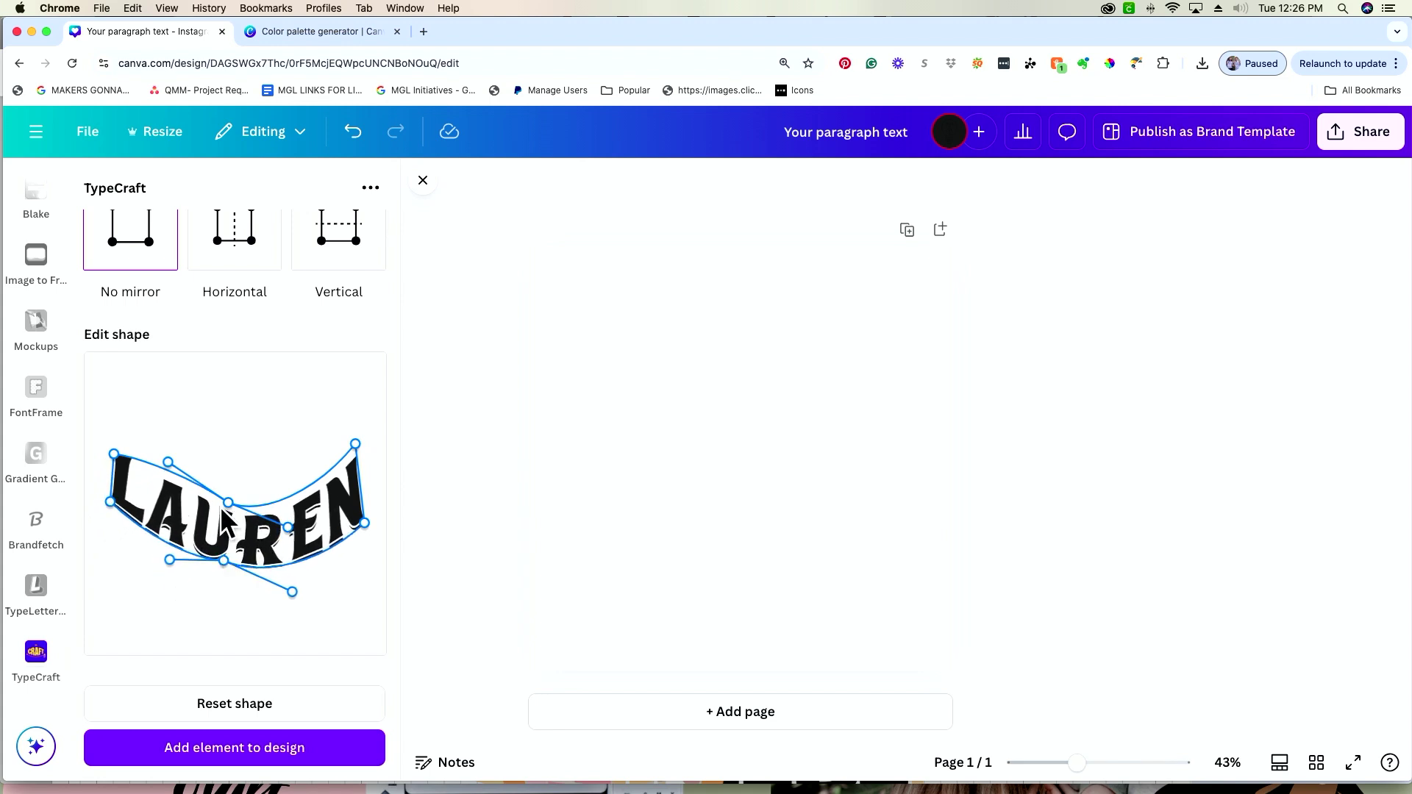
pyautogui.moveTo(234, 510)
pyautogui.mouseDown()
pyautogui.moveTo(318, 511)
pyautogui.moveTo(225, 492)
pyautogui.moveTo(226, 526)
pyautogui.mouseUp()
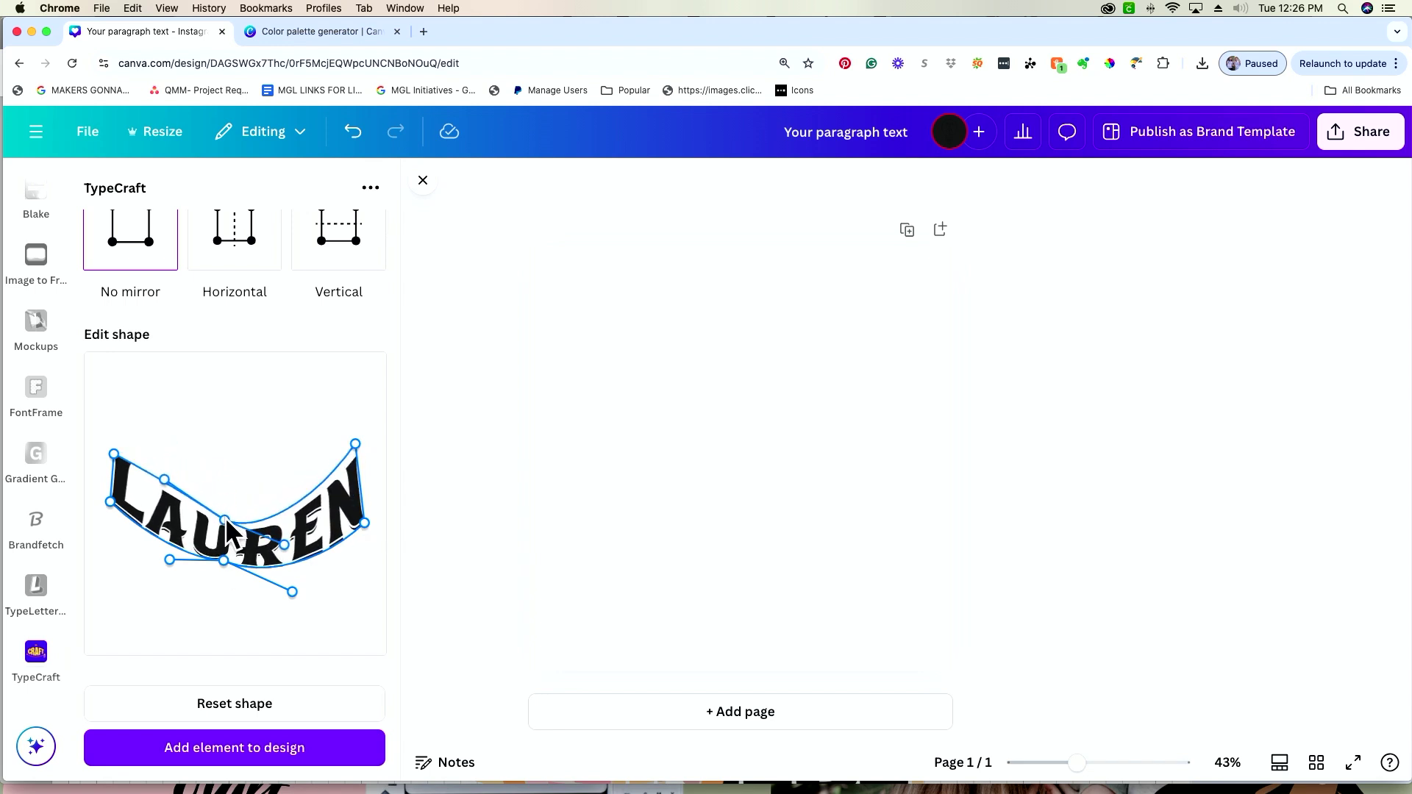
# - Refine the sagging warp by lowering the end letter's upper corner and adjusting the middle handles, and add the lettering to the design
pyautogui.moveTo(357, 444); pyautogui.dragTo(355, 465)
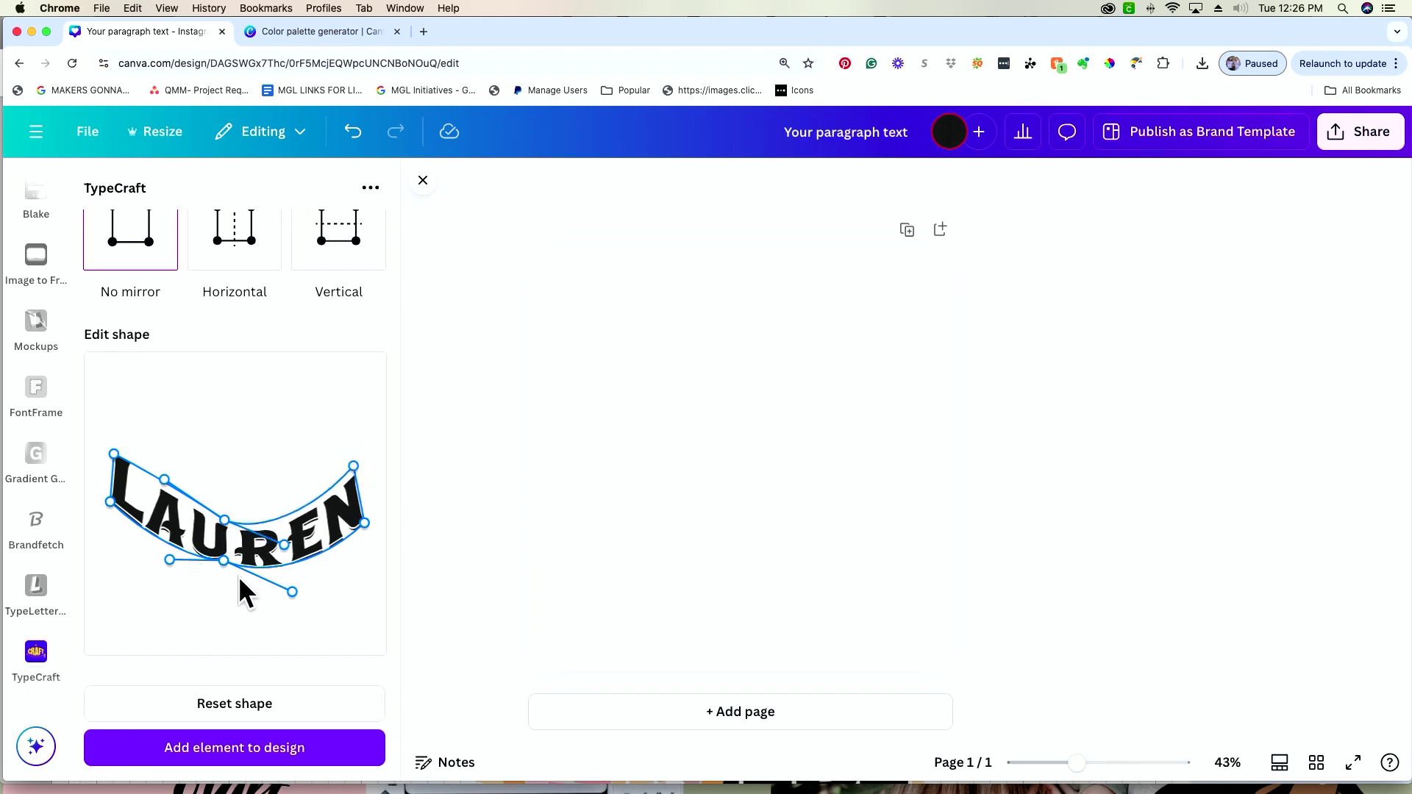
pyautogui.moveTo(170, 560); pyautogui.dragTo(149, 537)
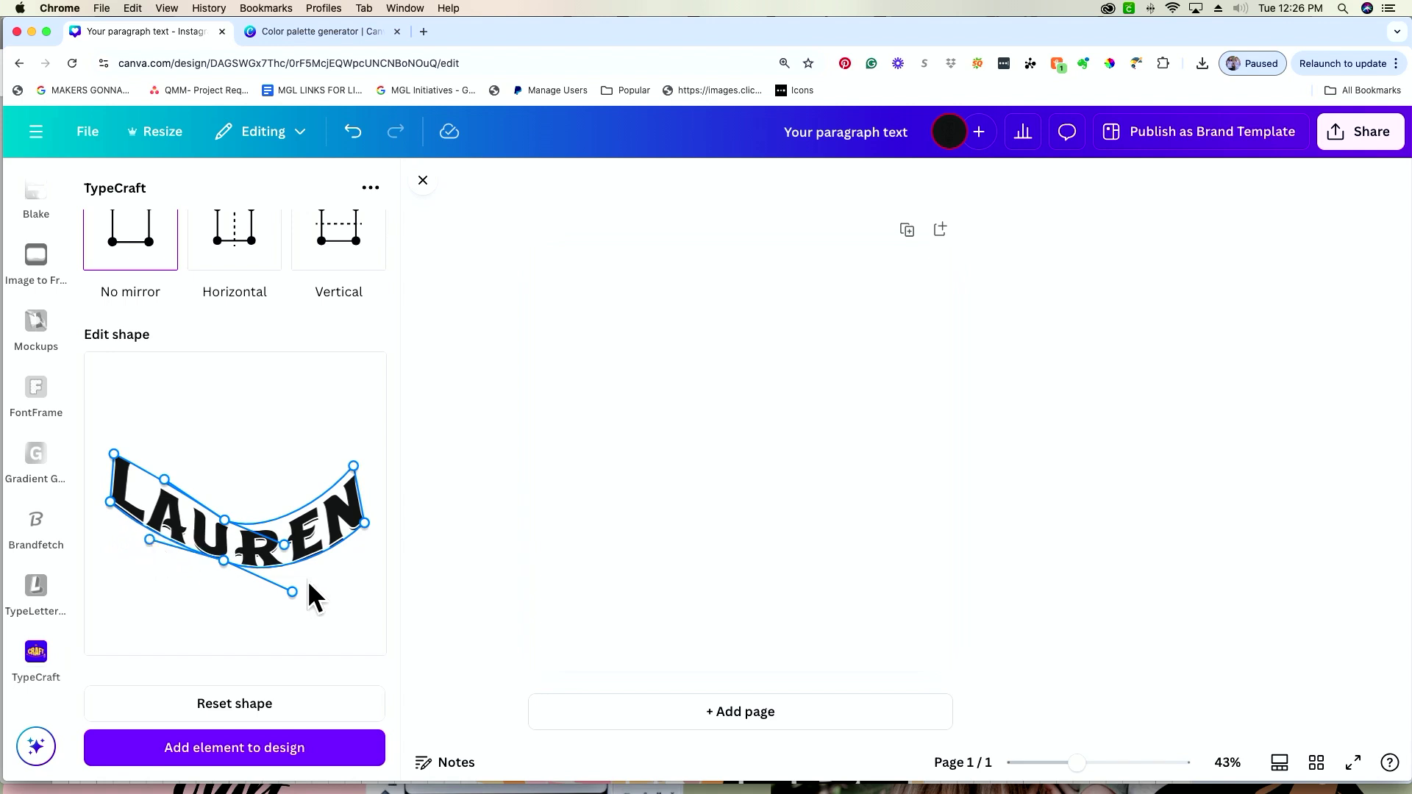
pyautogui.moveTo(295, 589); pyautogui.dragTo(301, 584)
pyautogui.moveTo(226, 524); pyautogui.dragTo(241, 505)
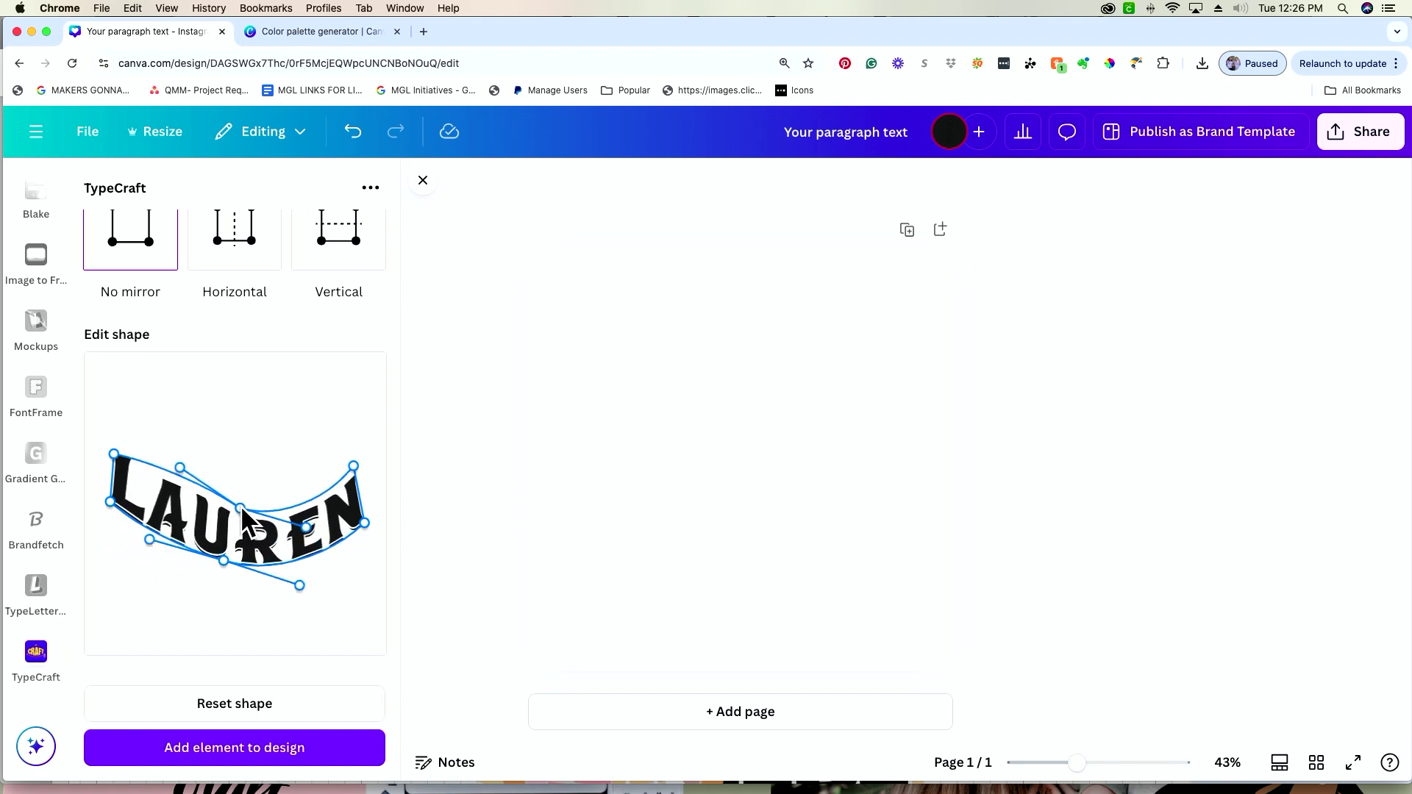
pyautogui.click(252, 758)
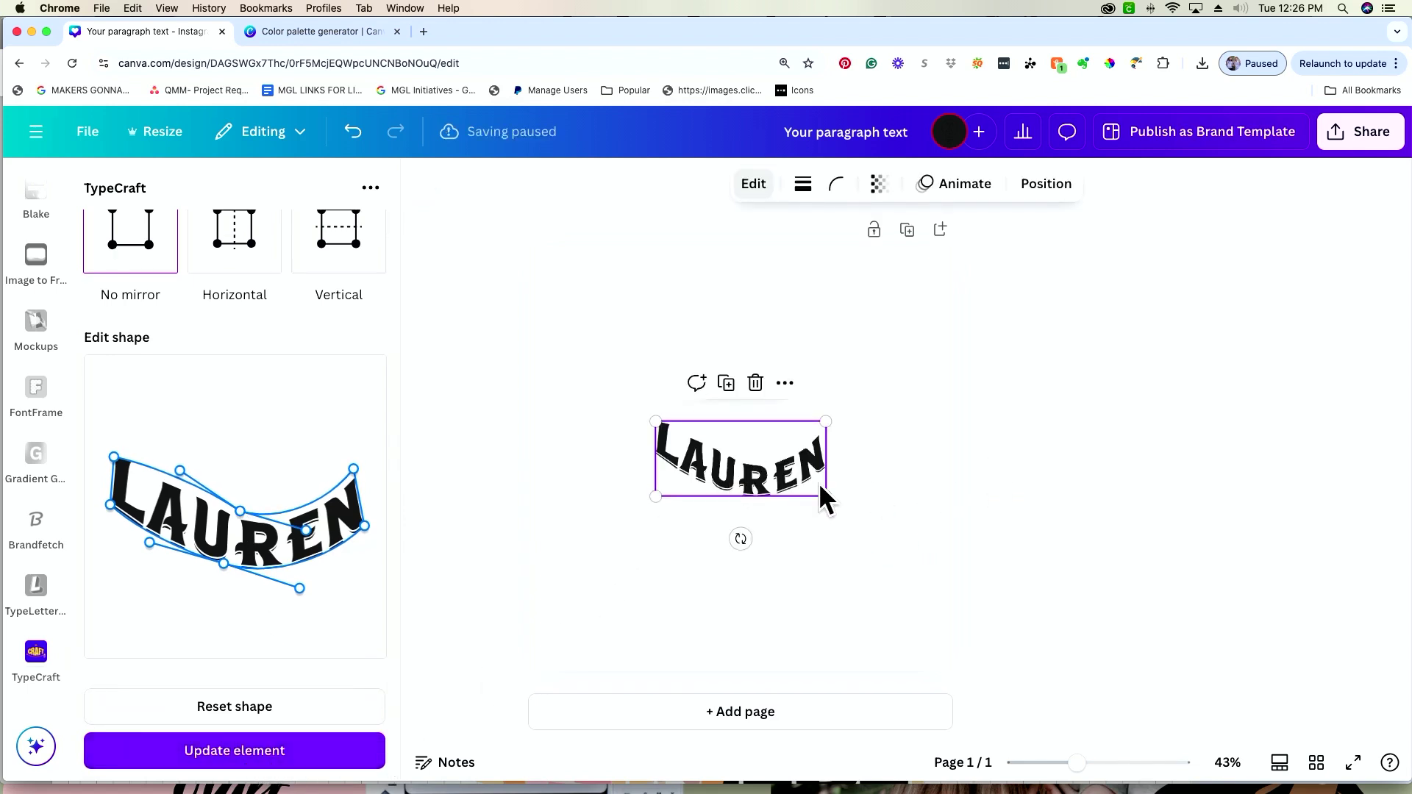
# - Stretch the middle of the lettering taller, and reset the shape to its original straight outline
pyautogui.moveTo(224, 563)
pyautogui.mouseDown()
pyautogui.moveTo(224, 536)
pyautogui.moveTo(216, 567)
pyautogui.mouseUp()
pyautogui.moveTo(241, 511); pyautogui.dragTo(246, 474)
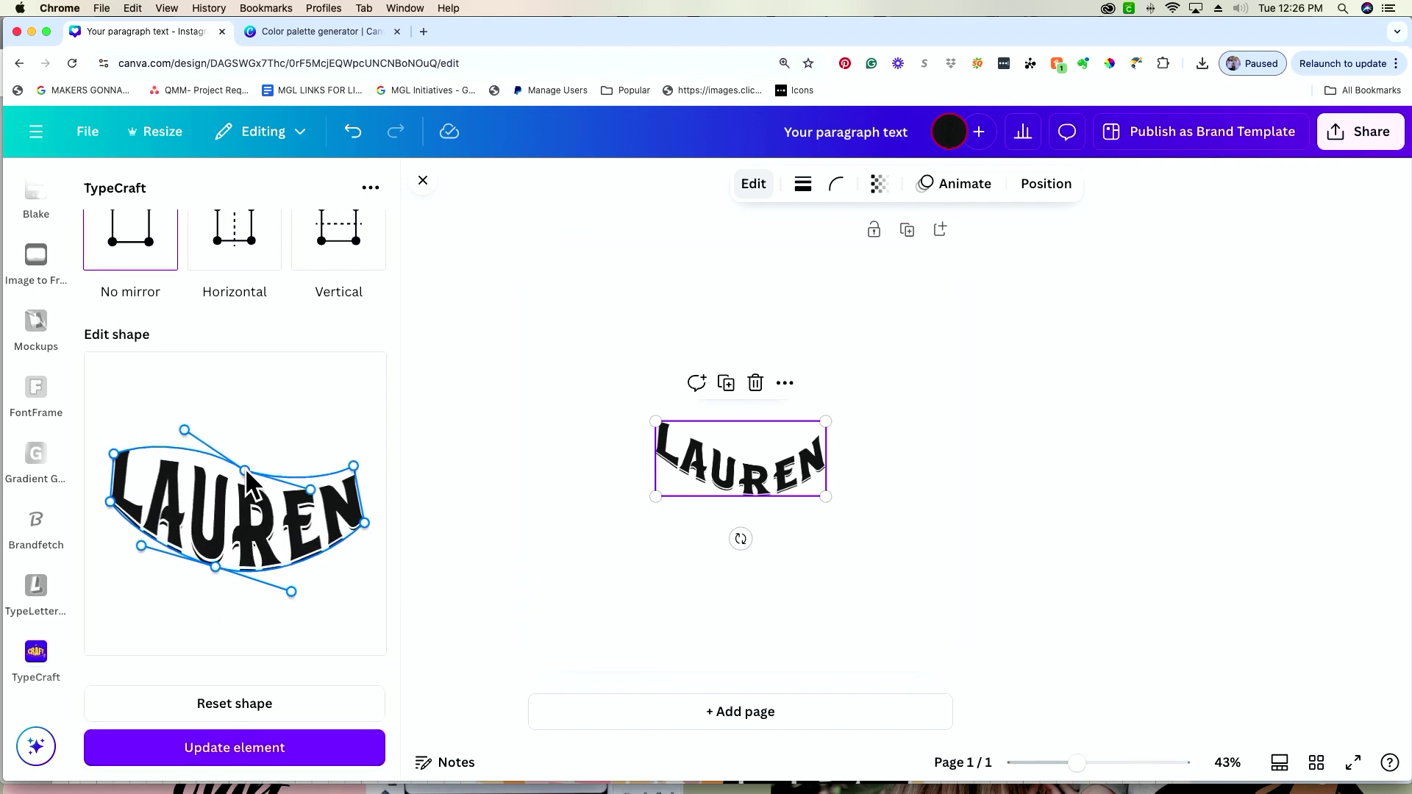
pyautogui.click(267, 707)
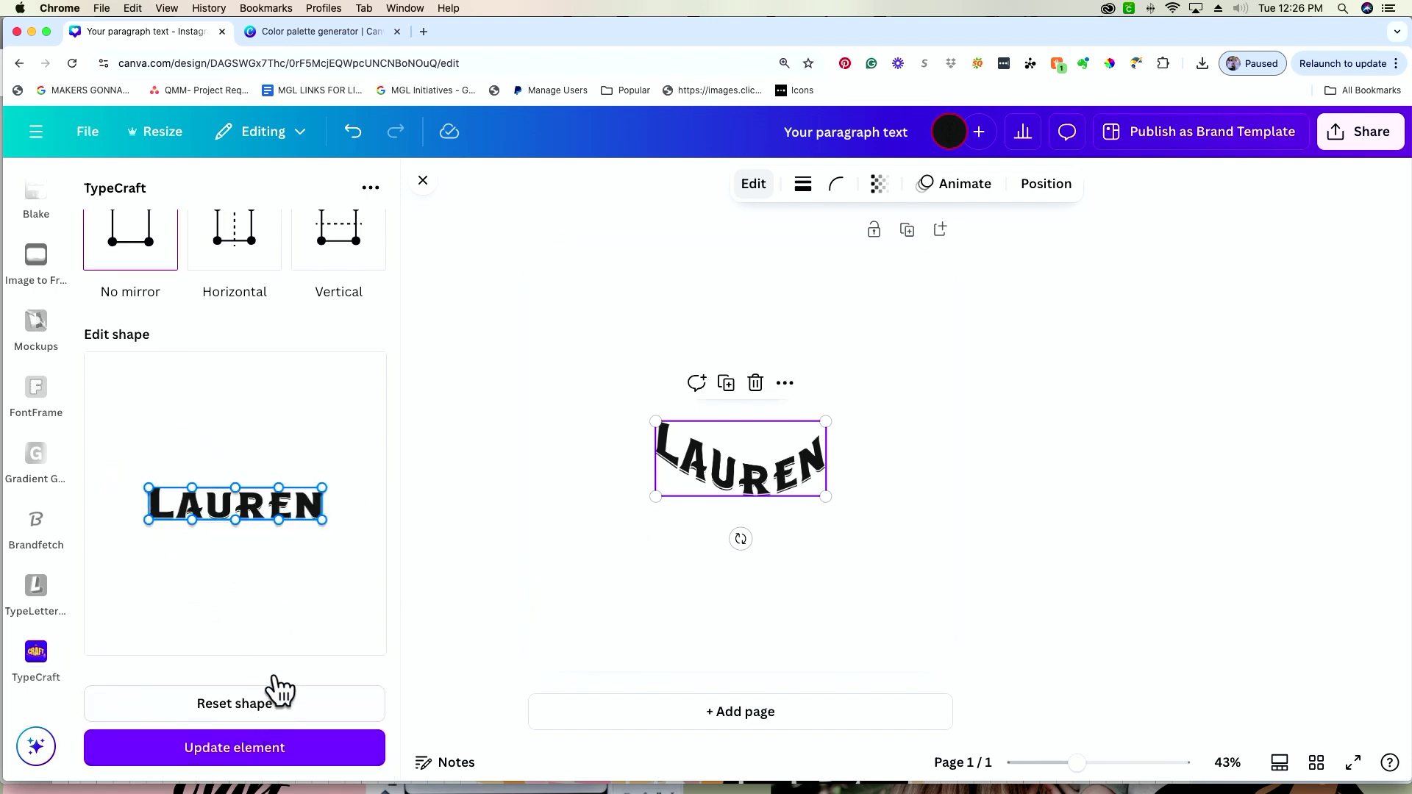
# - Bulge the lettering by pulling its lower edge's middle down and upper edge's slightly up, flare the first letter's lower corner, and update the element
pyautogui.moveTo(236, 520); pyautogui.dragTo(235, 568)
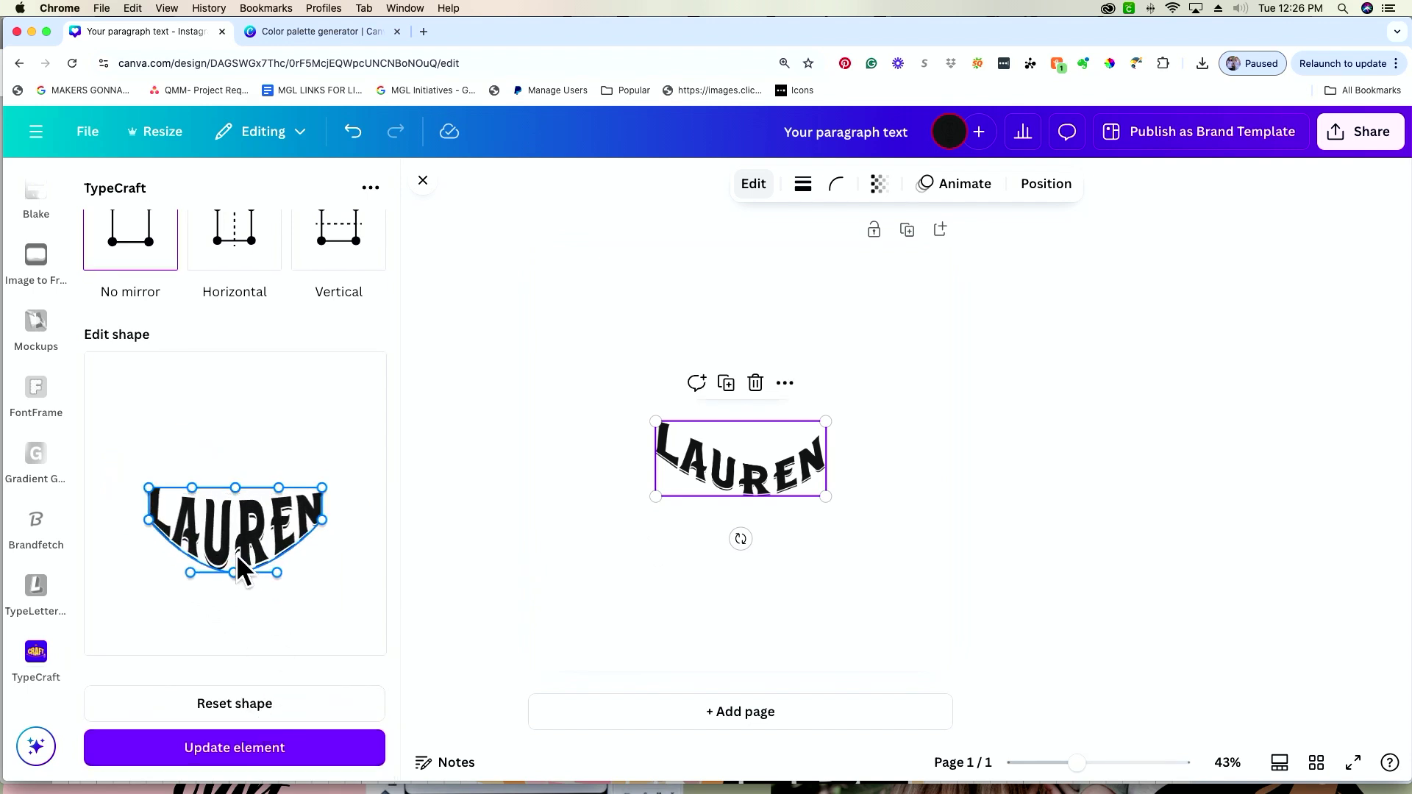
pyautogui.moveTo(234, 483)
pyautogui.mouseDown()
pyautogui.moveTo(236, 462)
pyautogui.moveTo(236, 476)
pyautogui.mouseUp()
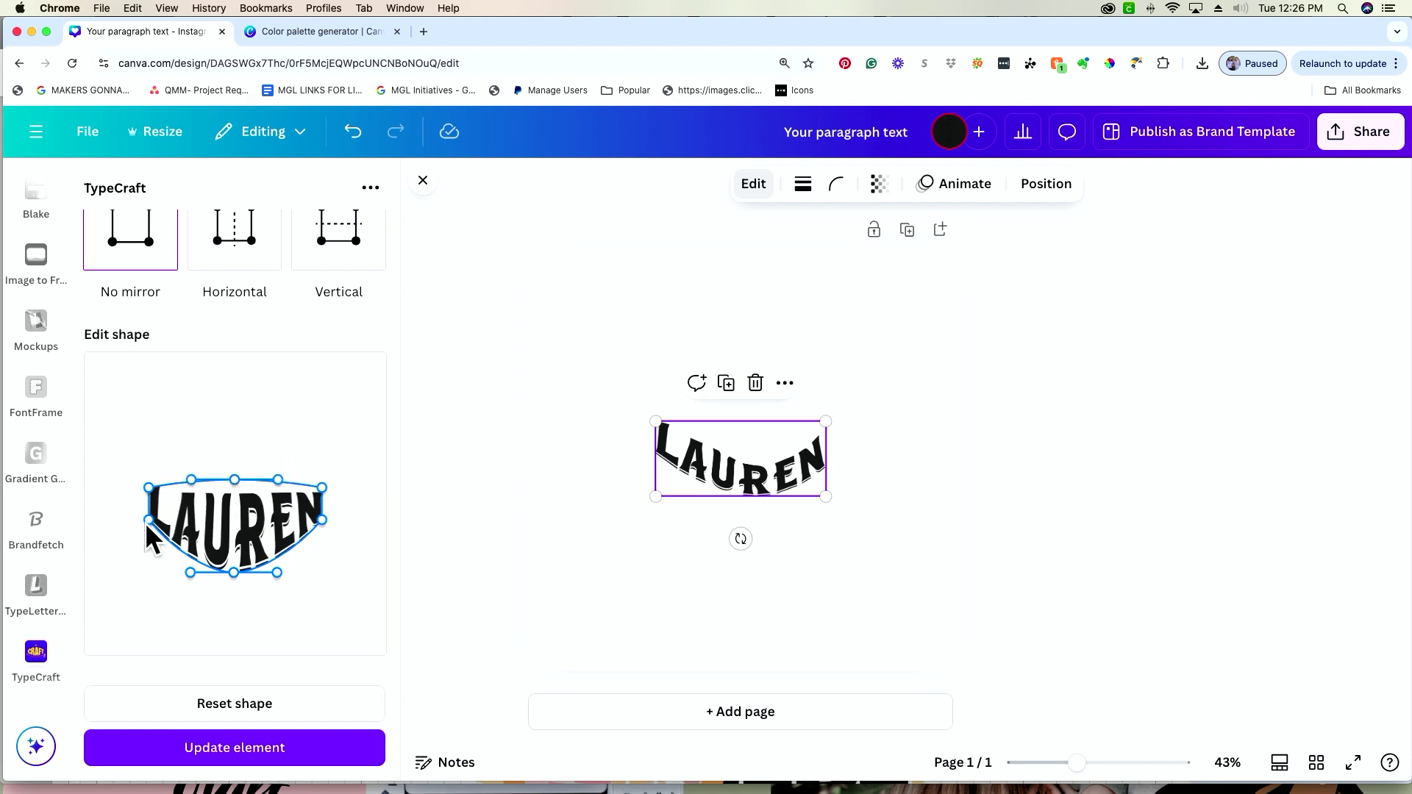
pyautogui.moveTo(151, 524); pyautogui.dragTo(141, 527)
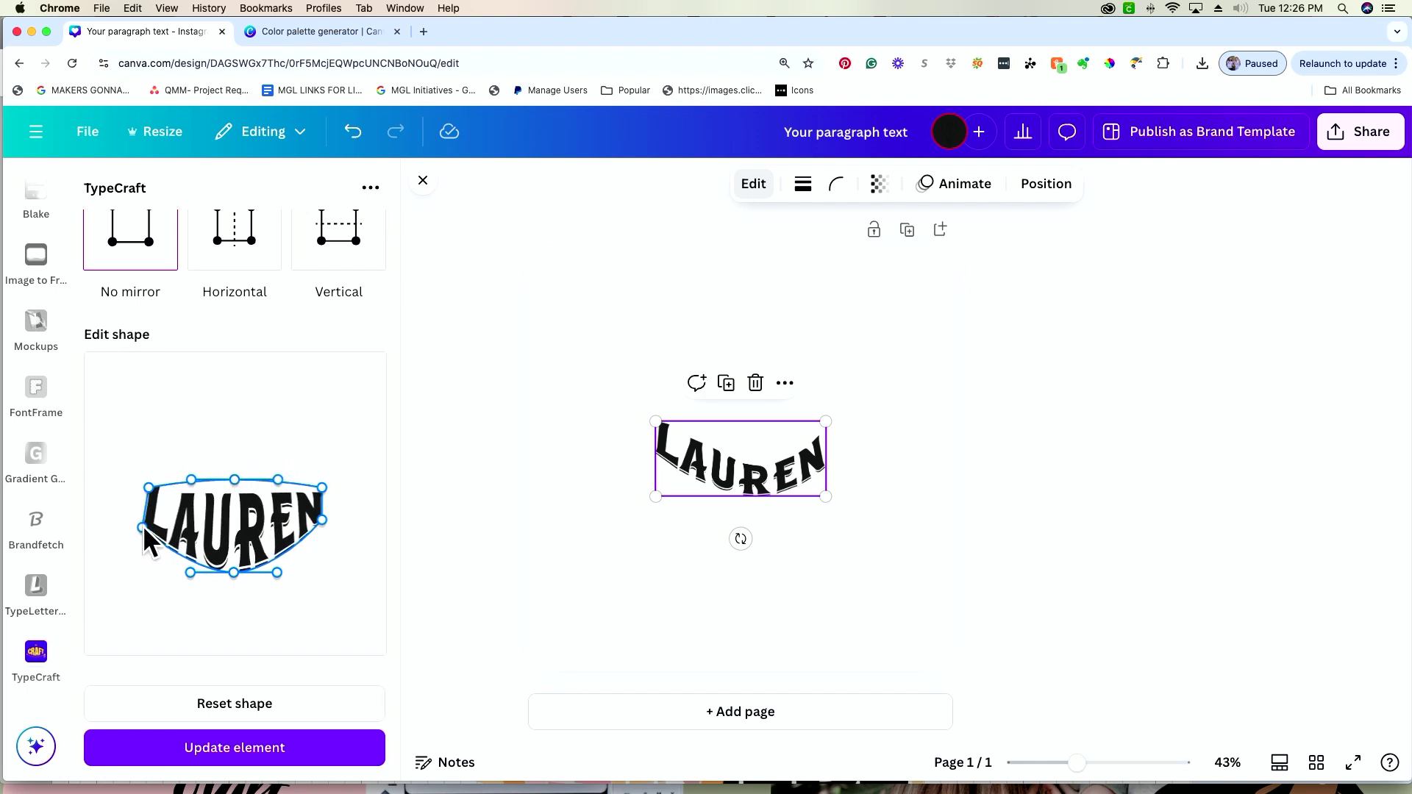
pyautogui.click(275, 763)
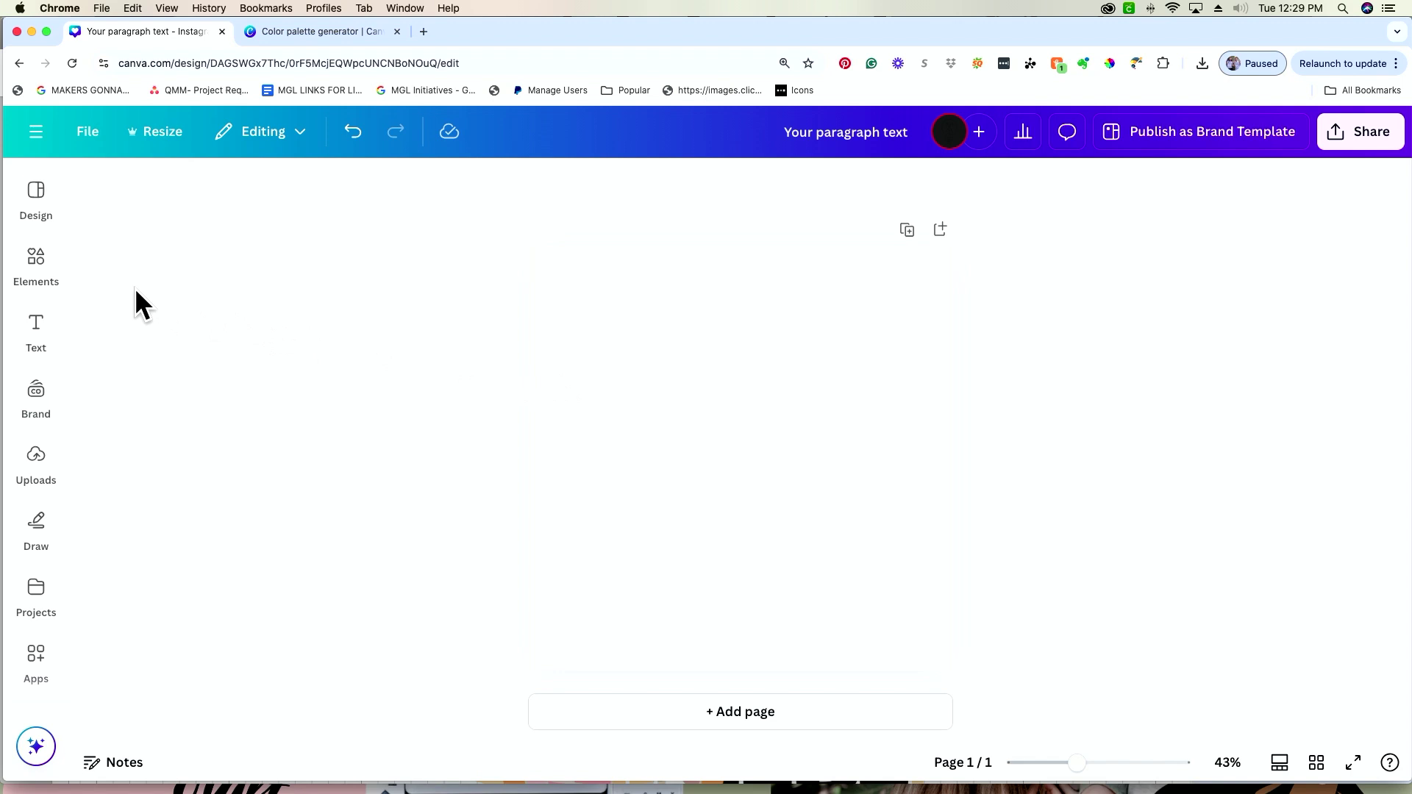
# - Add the photo of purple mountain flowers at sunset from the landscape photo results to the page
pyautogui.click(44, 278)
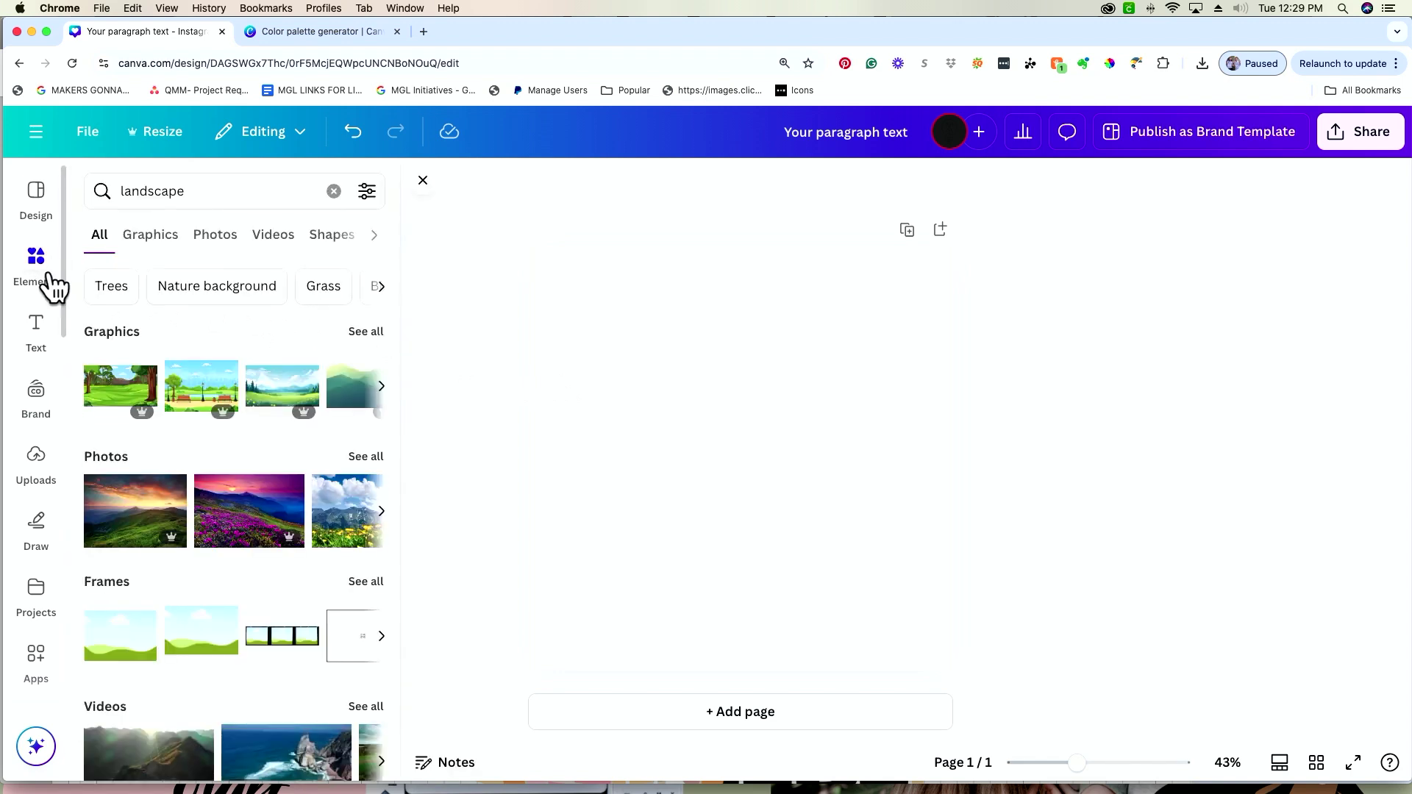
pyautogui.click(364, 457)
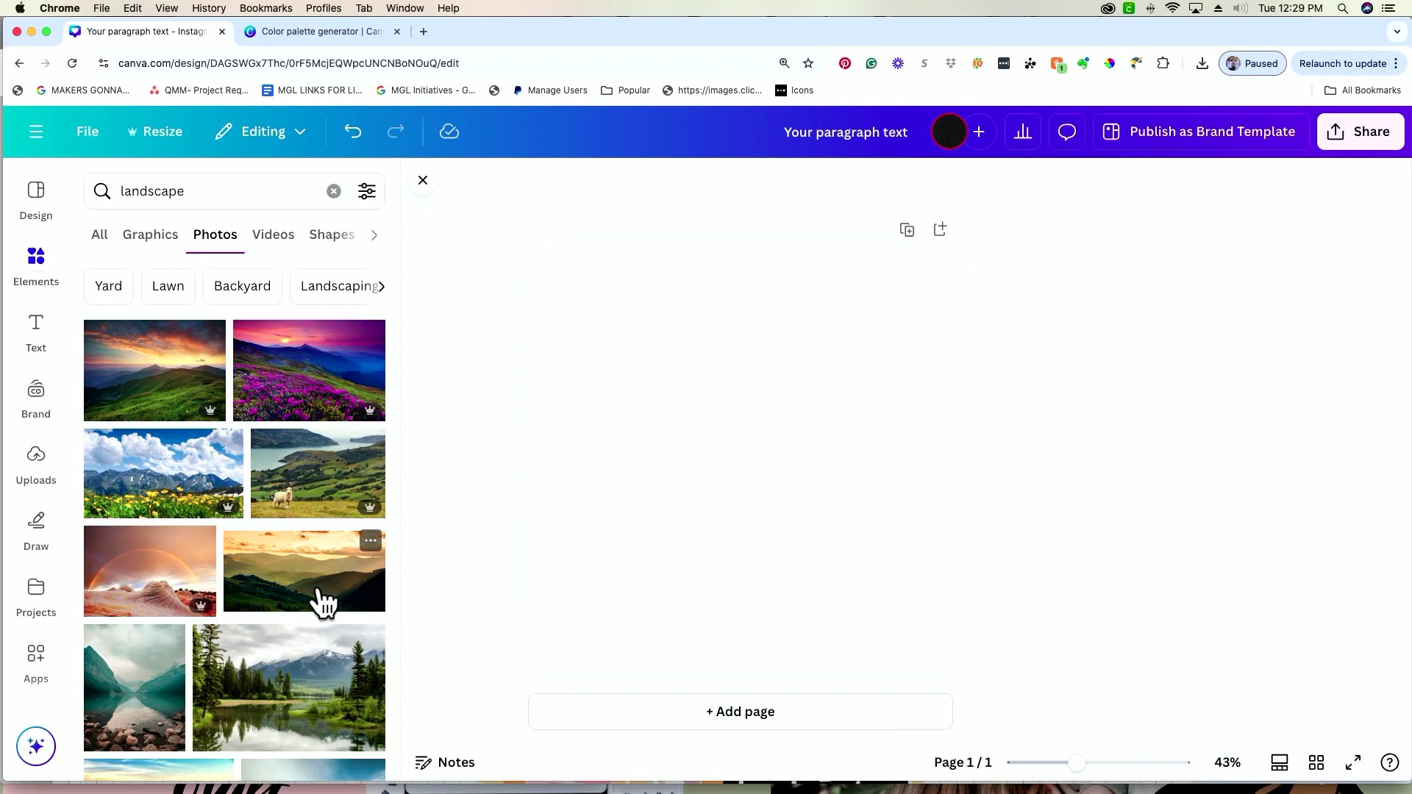
pyautogui.click(321, 414)
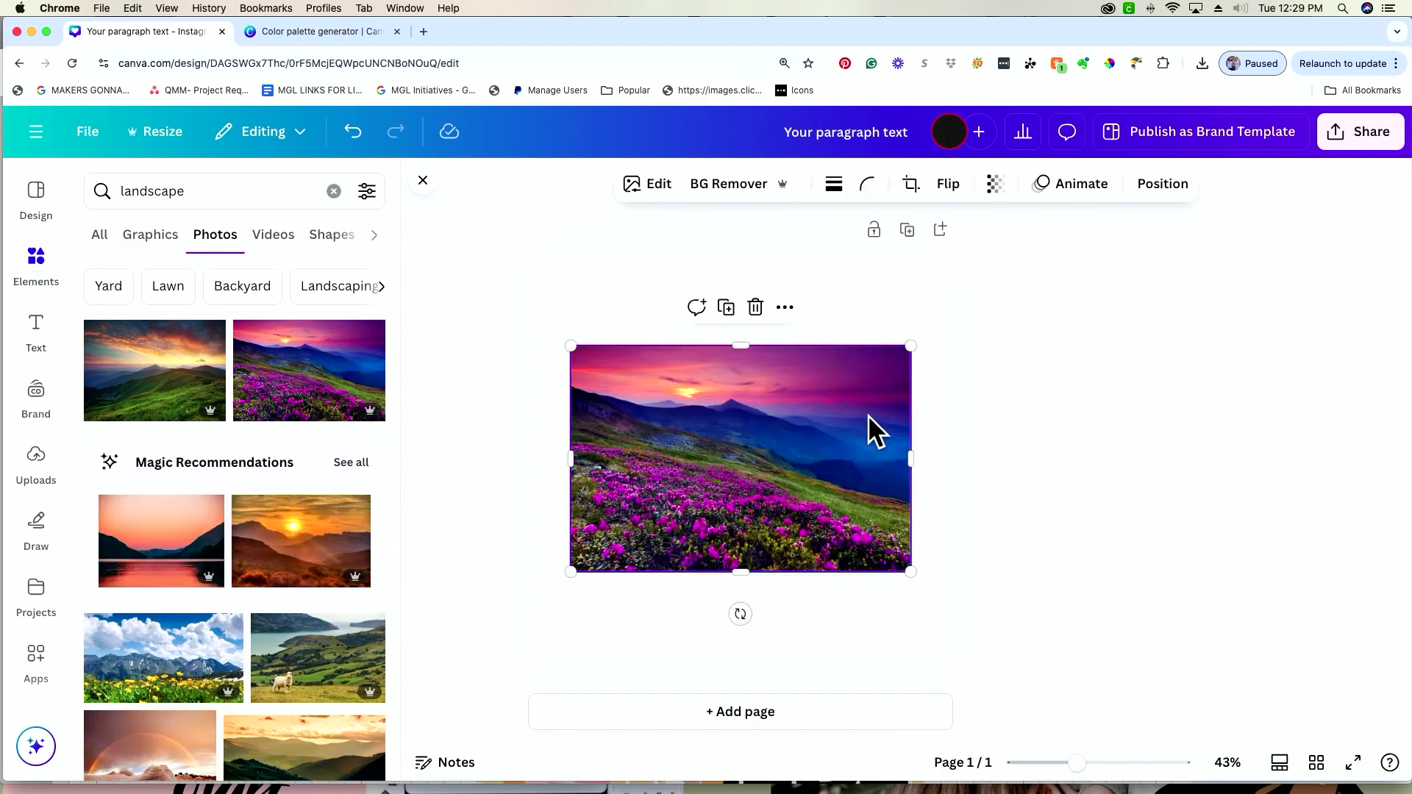
# - Search the Canva apps for "font frame" and open the FontFrame app
pyautogui.click(43, 677)
pyautogui.click(227, 192)
pyautogui.doubleClick(229, 194)
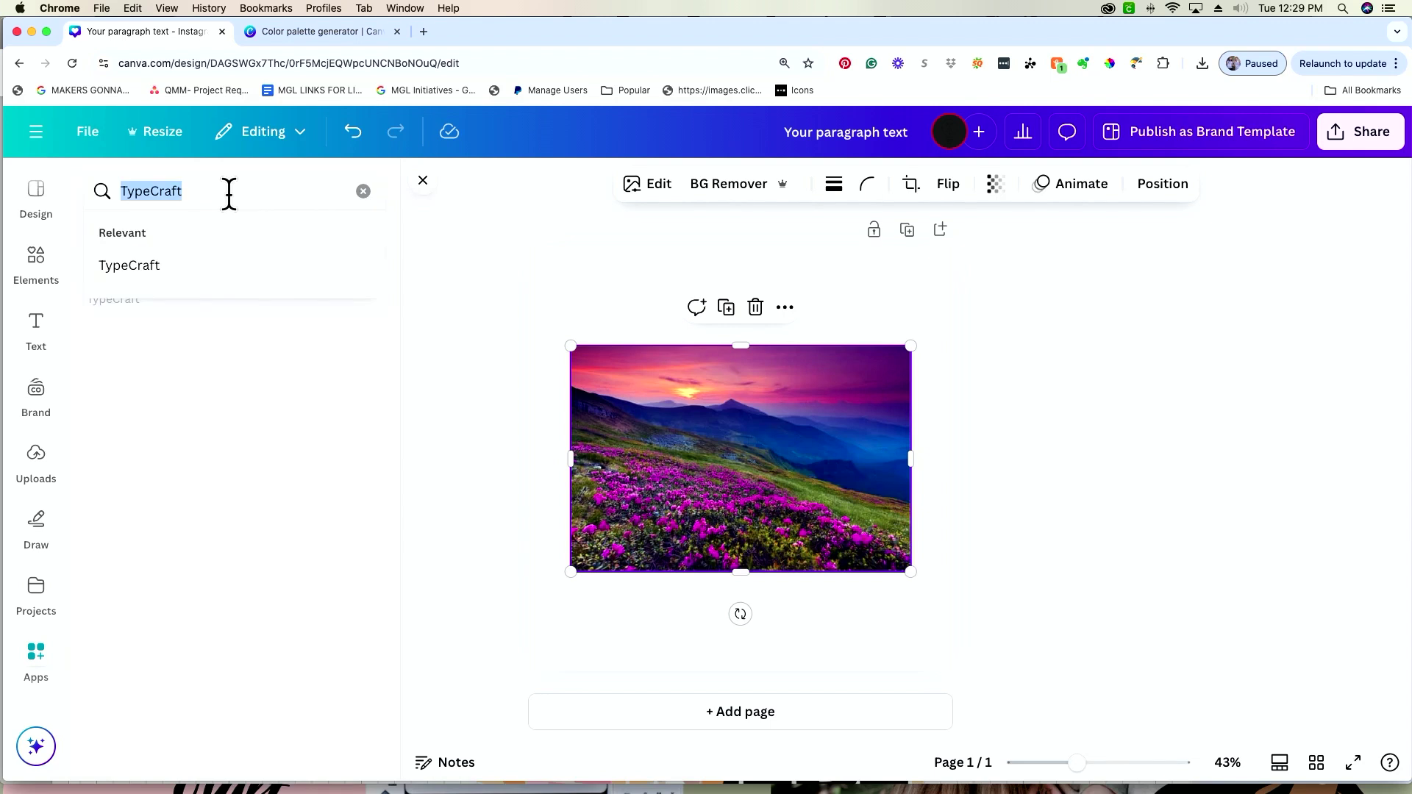
pyautogui.write('font frame')
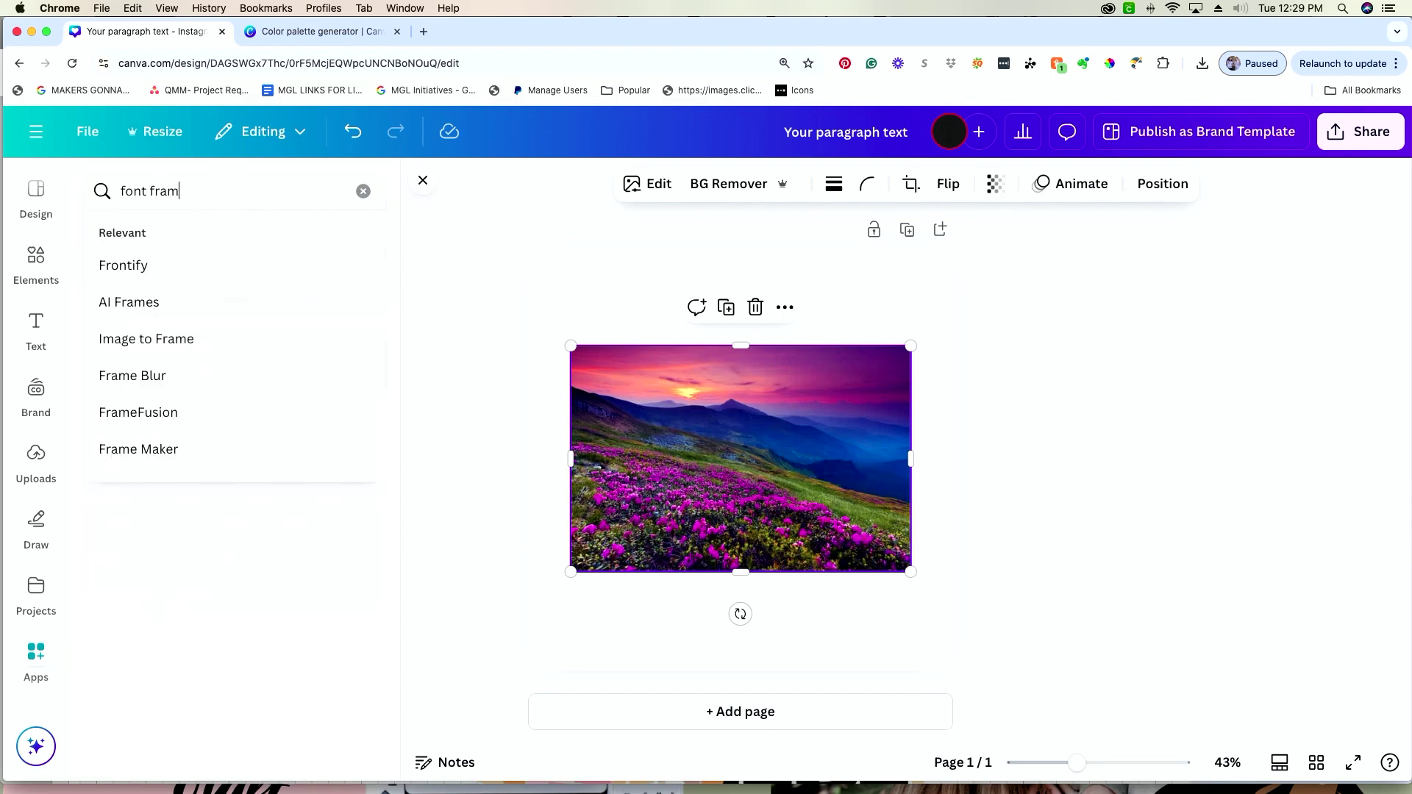
pyautogui.click(122, 266)
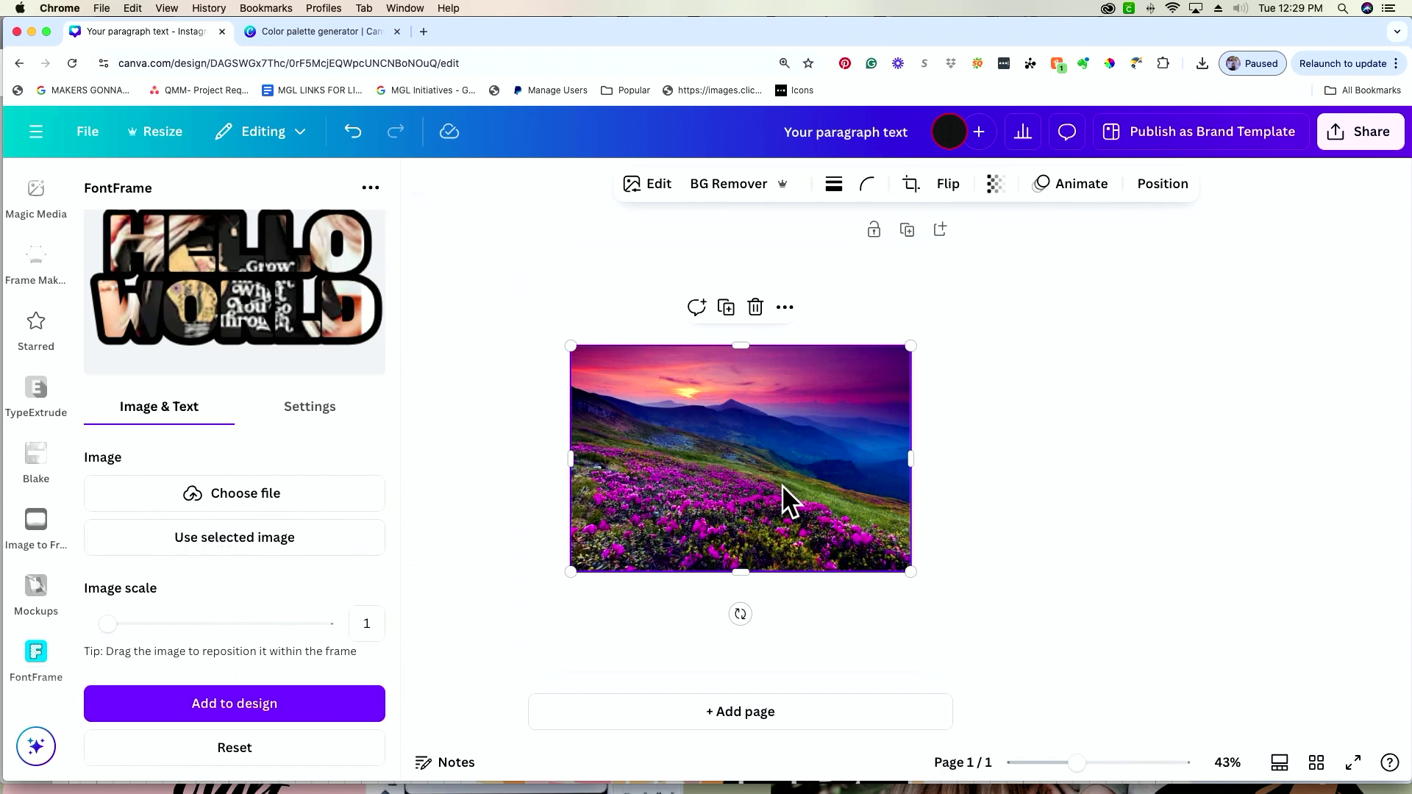
# - Fill FontFrame's HELLO WORLD lettering with the selected landscape photo and try repositioning the photo within the letters
pyautogui.click(254, 554)
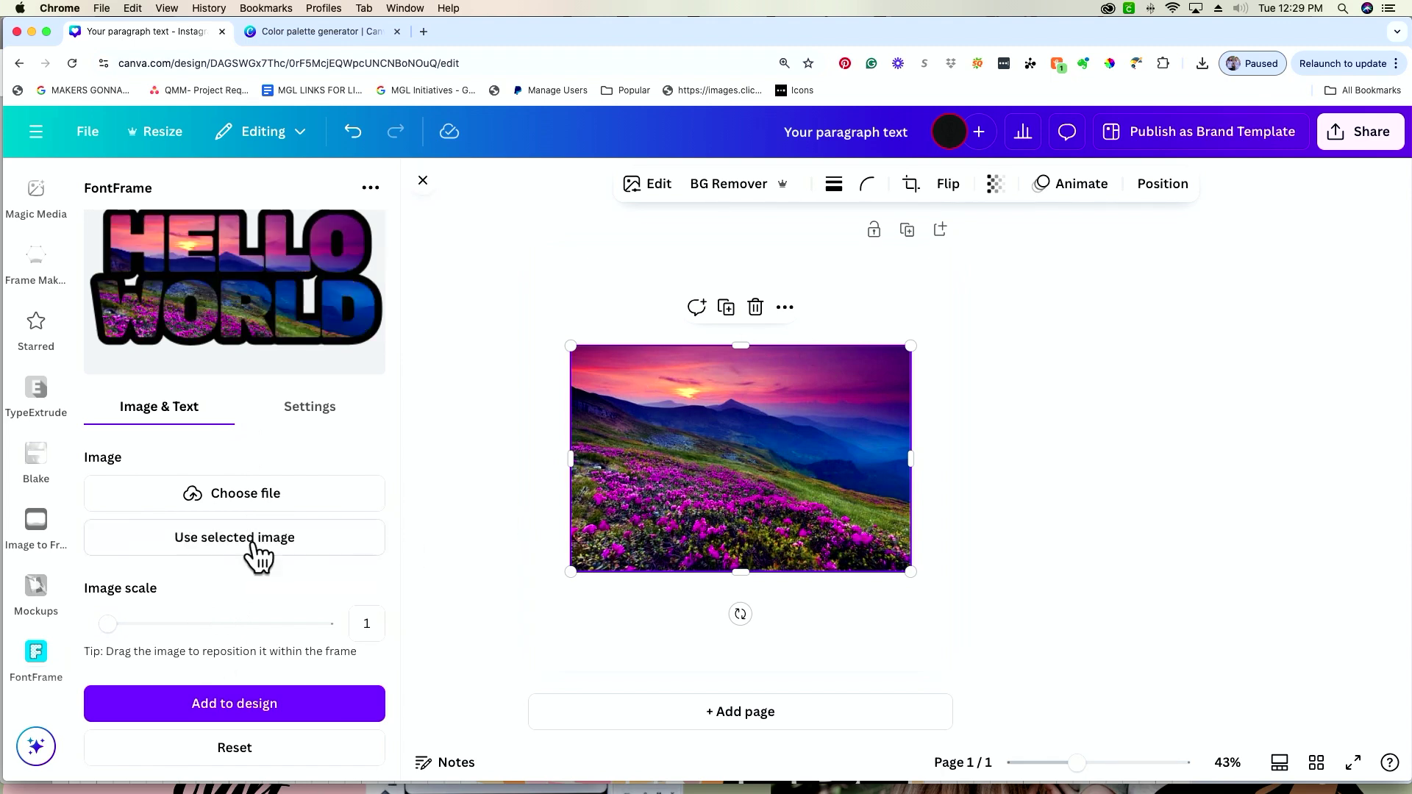
pyautogui.scroll(-3, 208, 554)
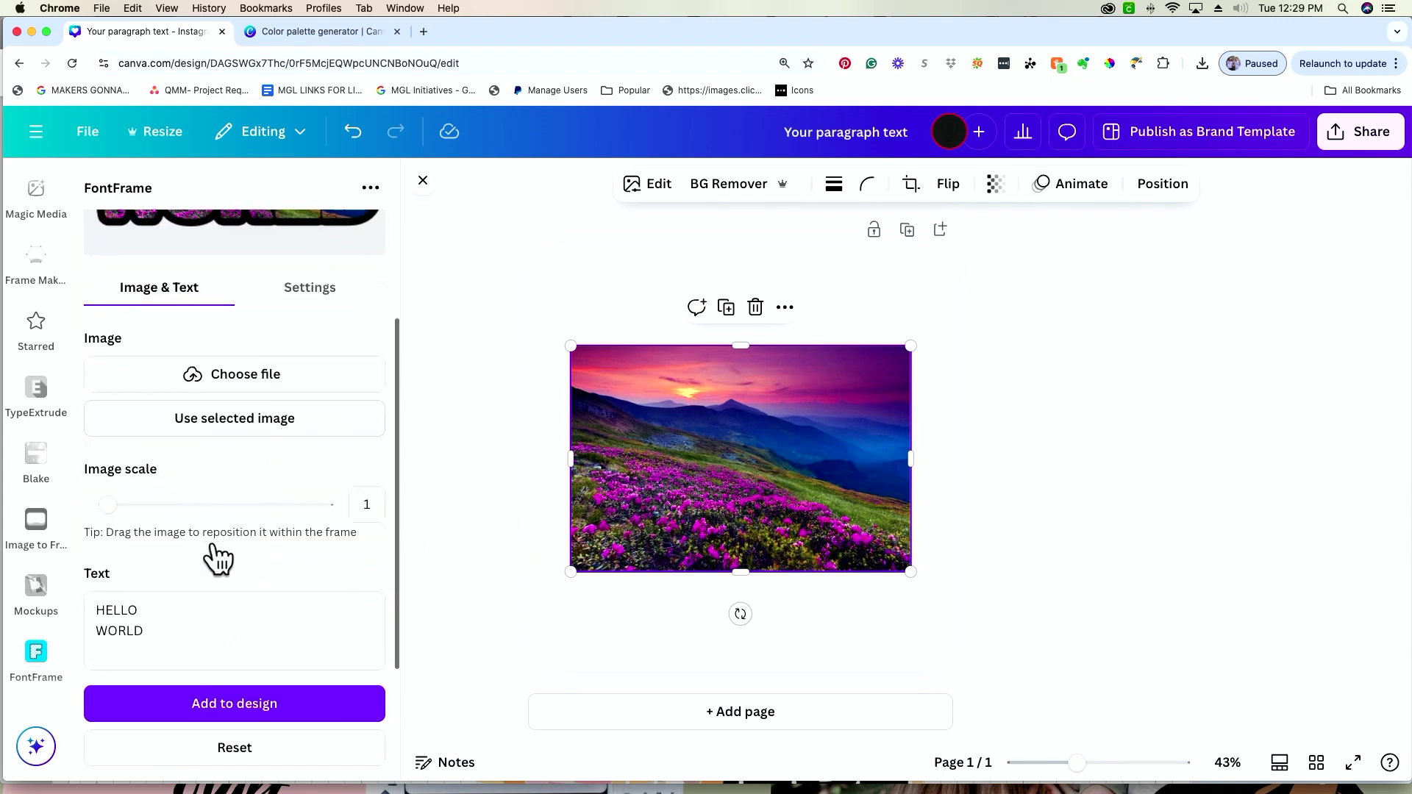
pyautogui.doubleClick(177, 618)
pyautogui.click(178, 630)
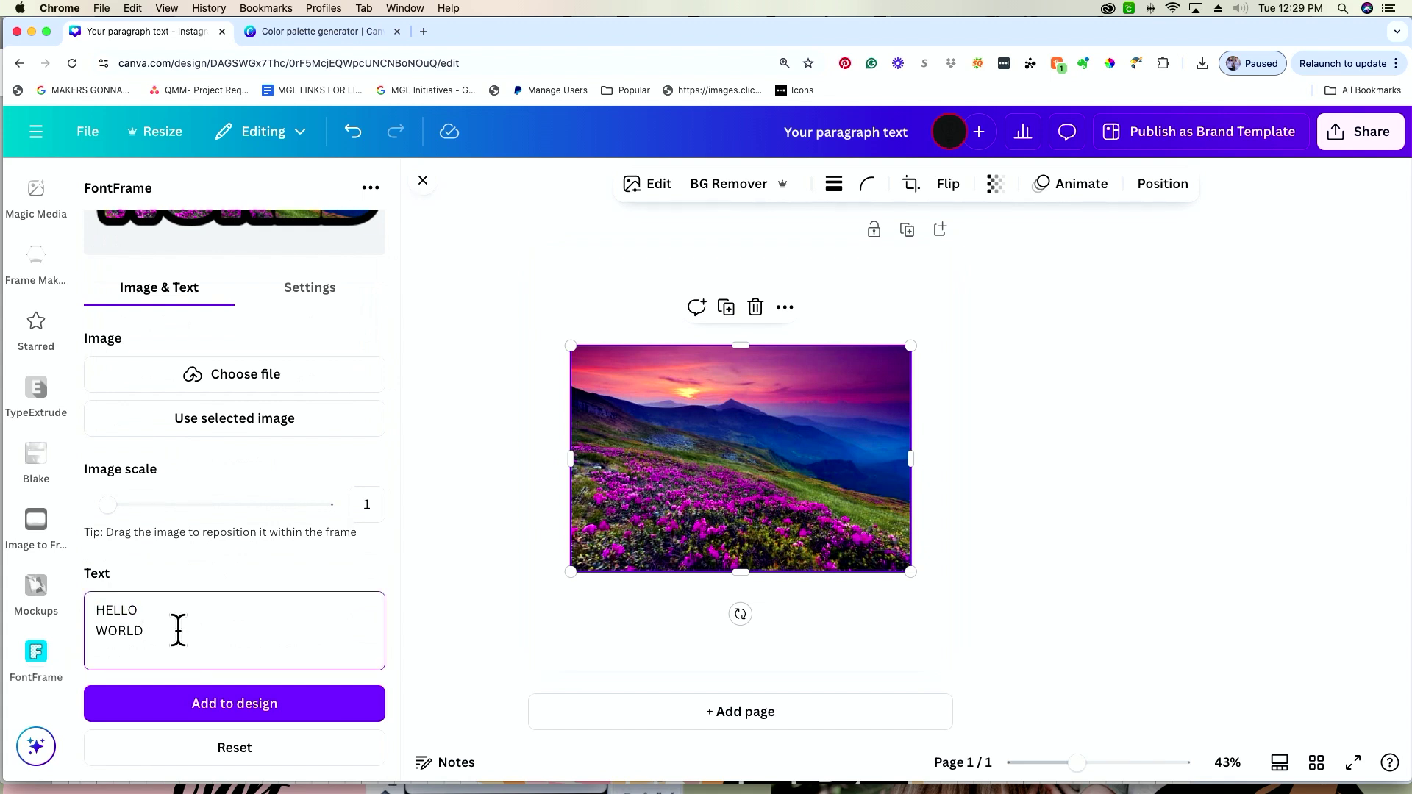
pyautogui.press('super+a')
pyautogui.click(240, 549)
pyautogui.moveTo(107, 644); pyautogui.dragTo(79, 657)
pyautogui.moveTo(240, 341); pyautogui.dragTo(213, 329)
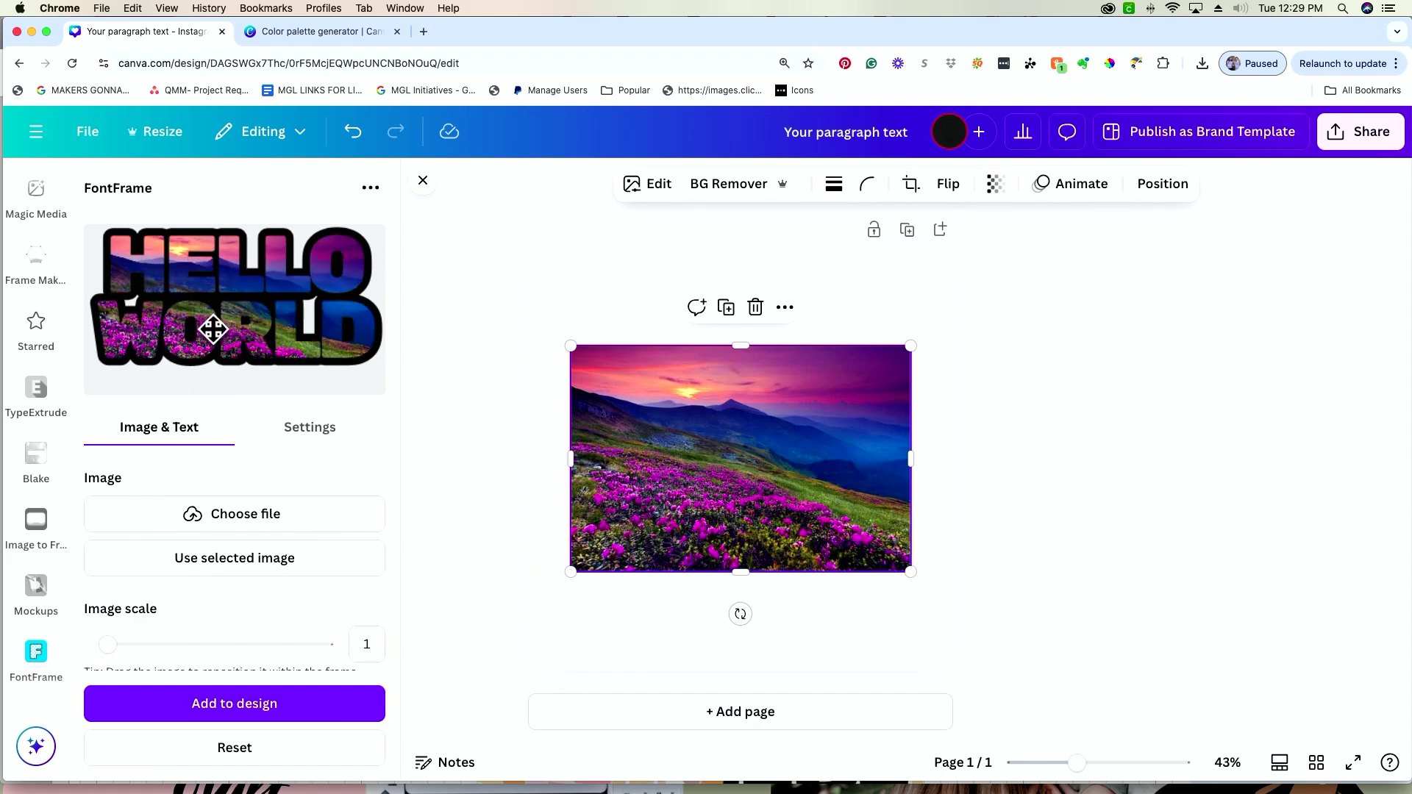
# - Set the HELLO WORLD lettering's font to Barlow Semi Condensed in the FontFrame settings
pyautogui.scroll(-2, 228, 408)
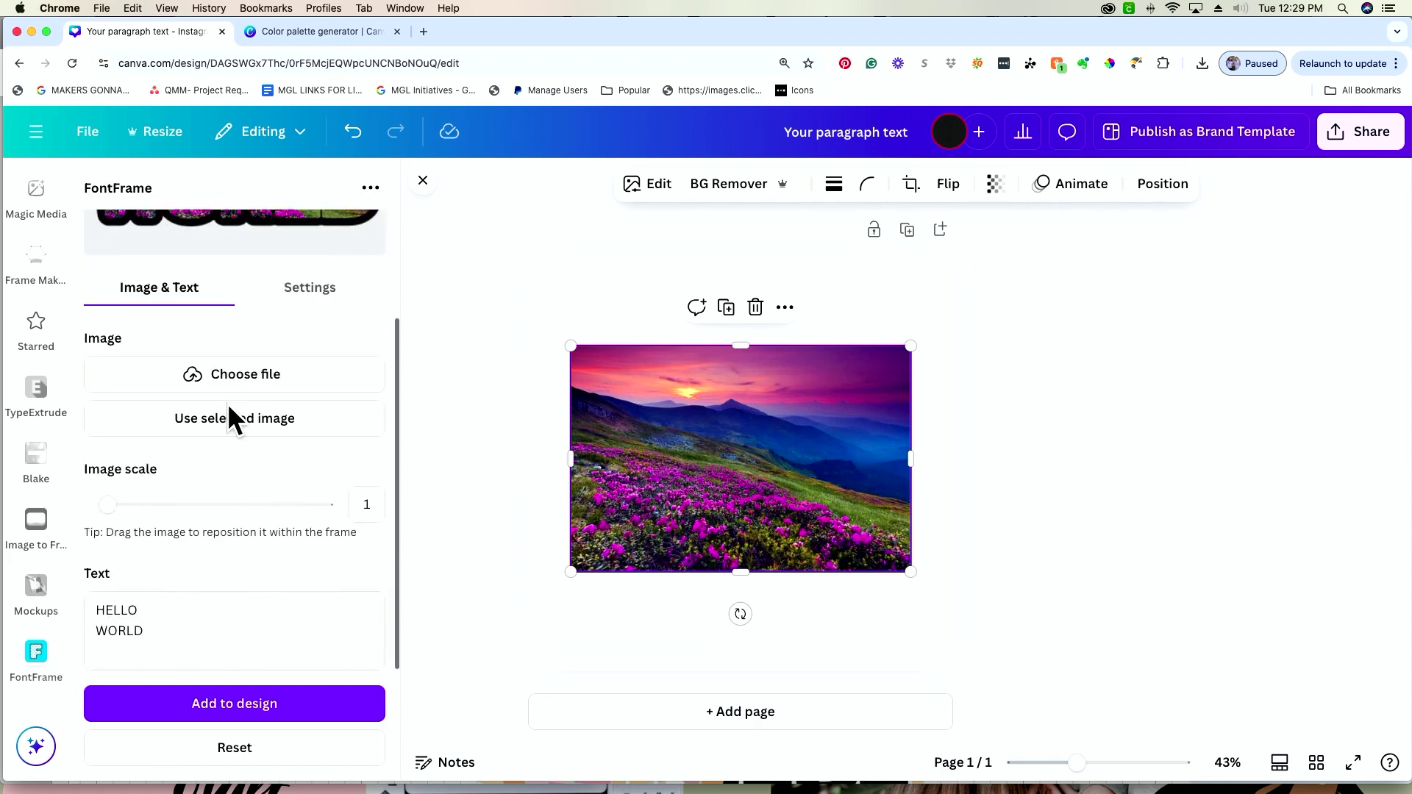
pyautogui.scroll(1, 228, 403)
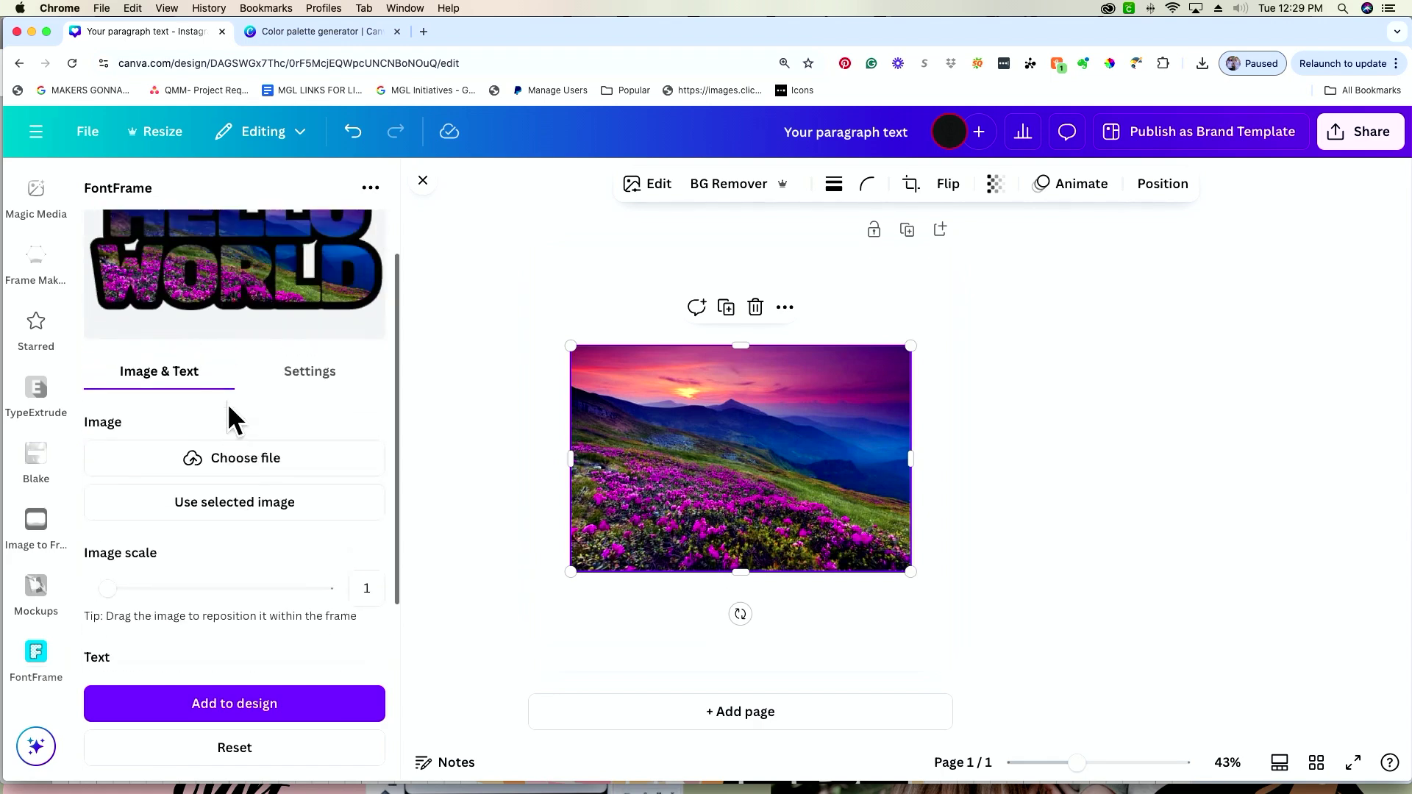
pyautogui.click(321, 374)
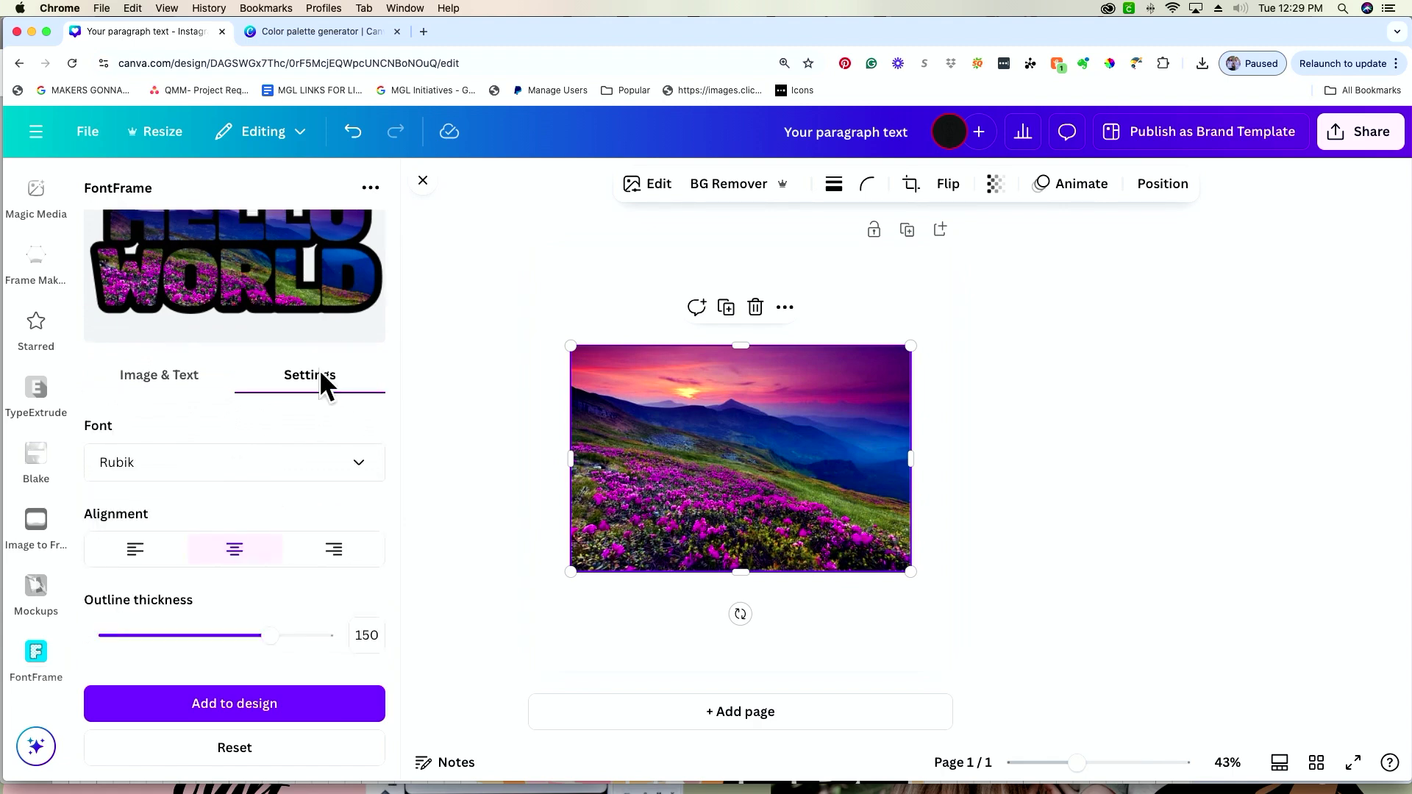
pyautogui.click(272, 474)
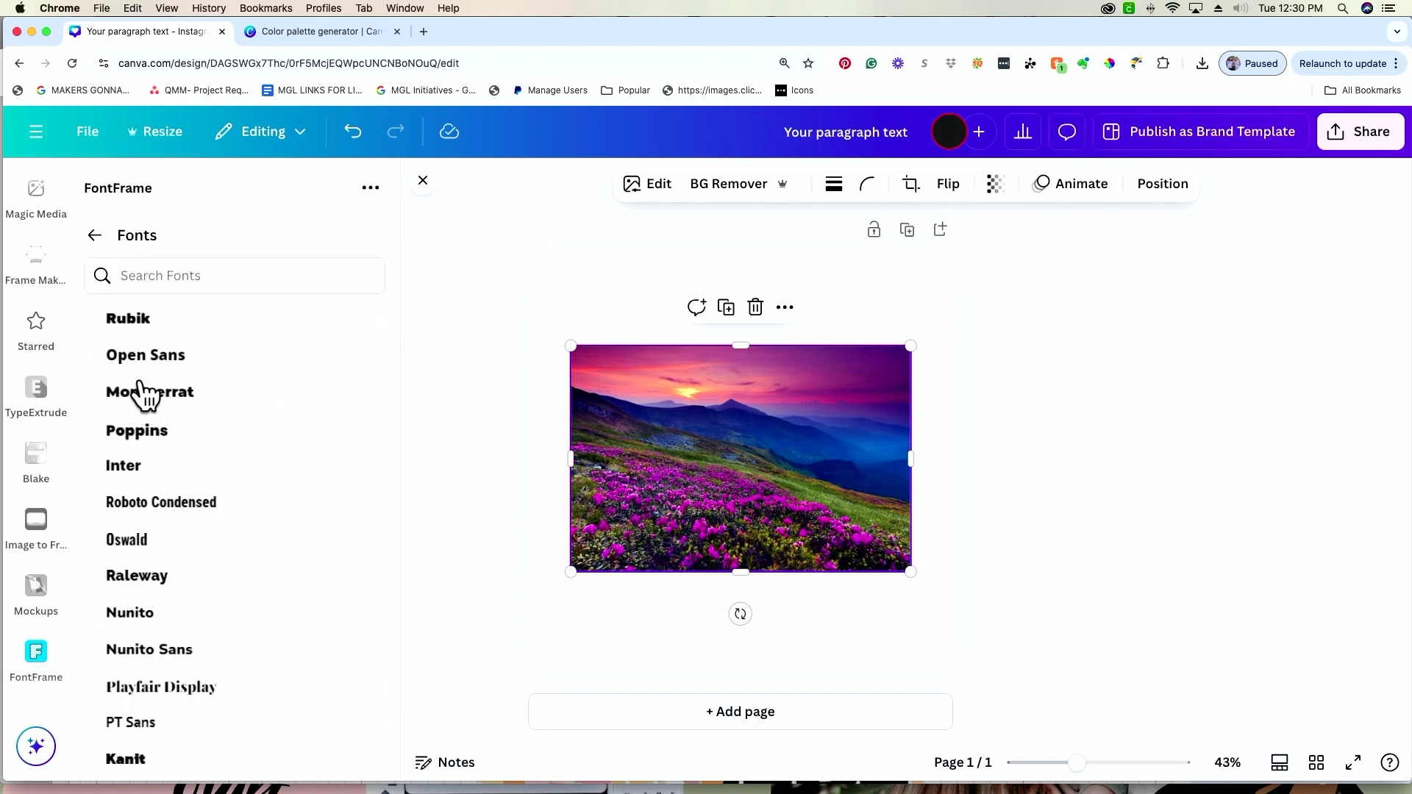
pyautogui.scroll(-4, 144, 395)
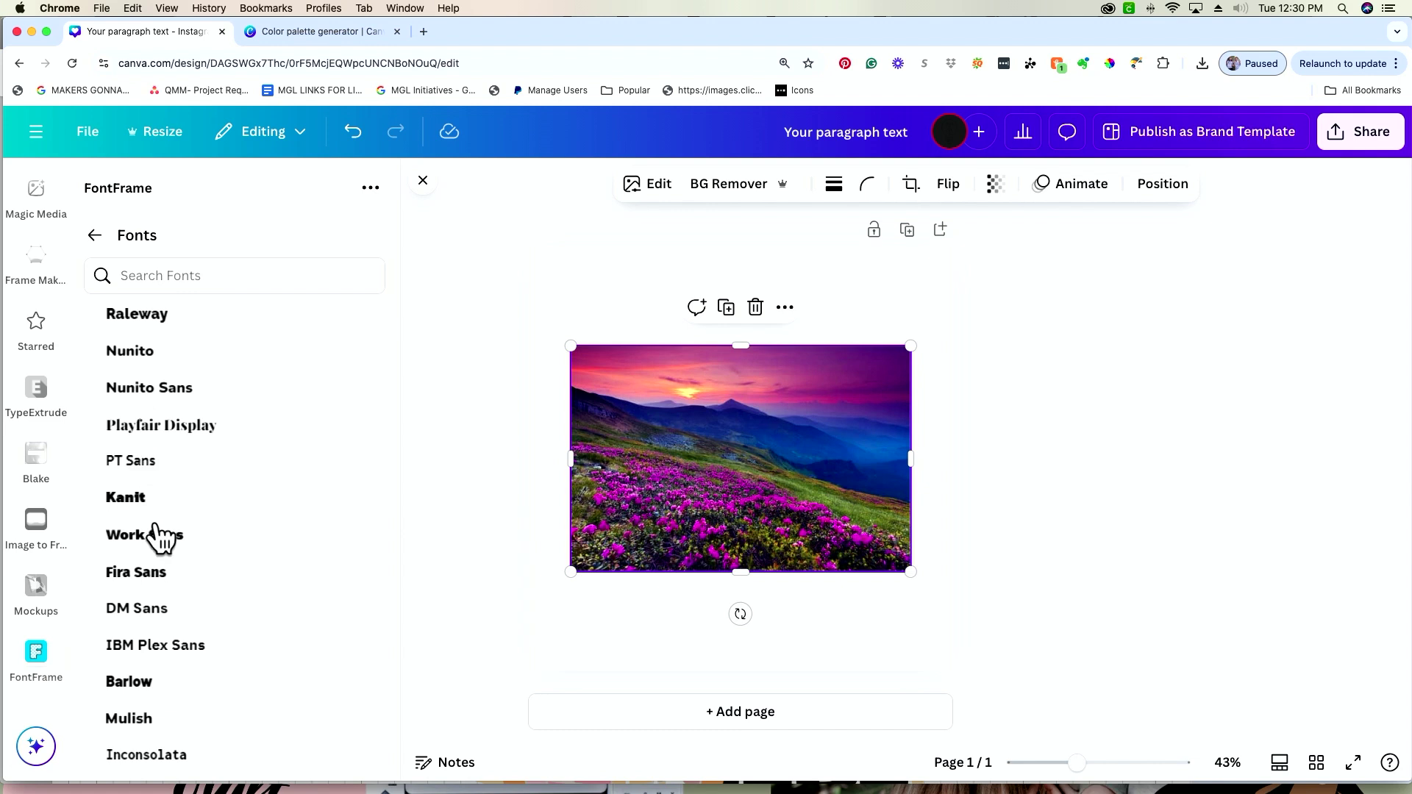
pyautogui.scroll(-2, 156, 519)
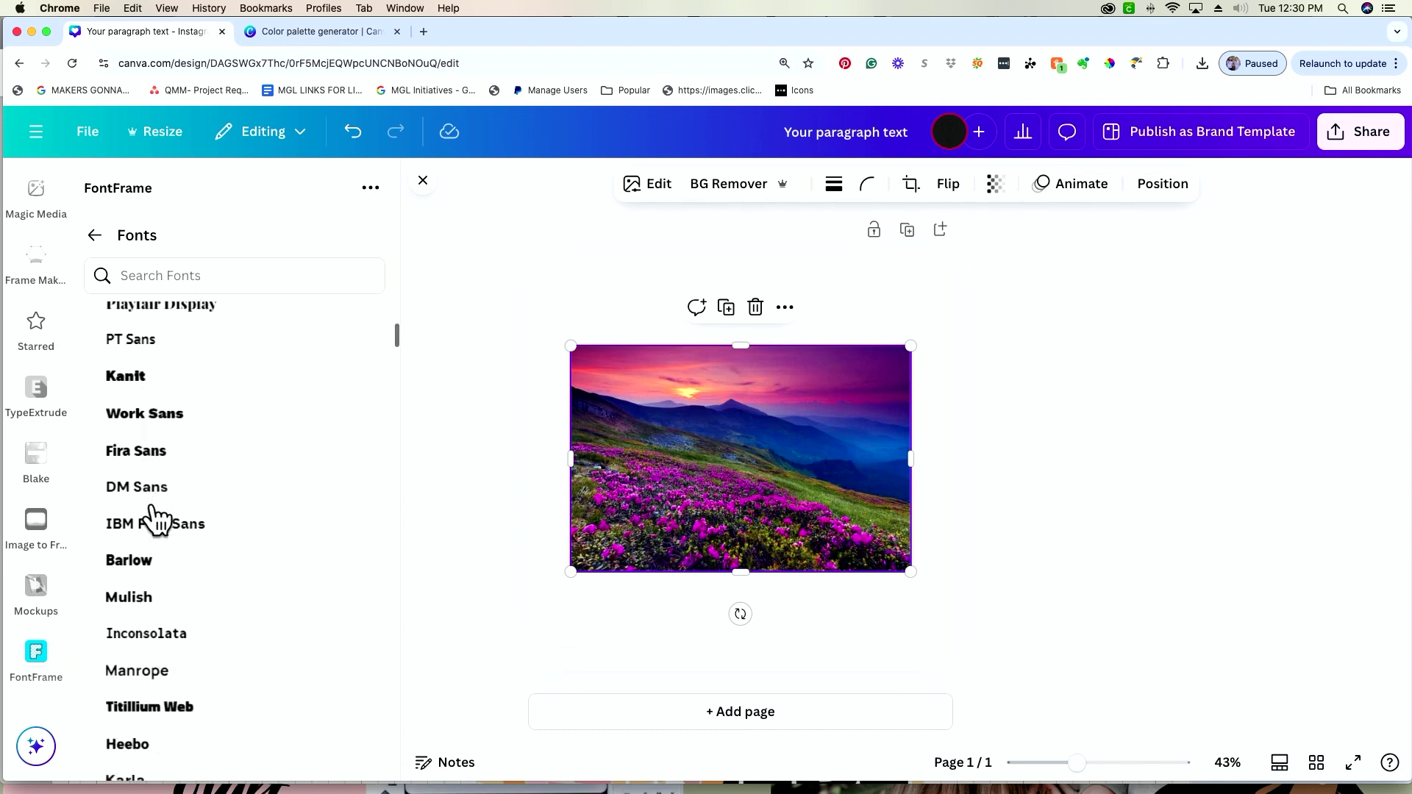
pyautogui.scroll(-8, 157, 518)
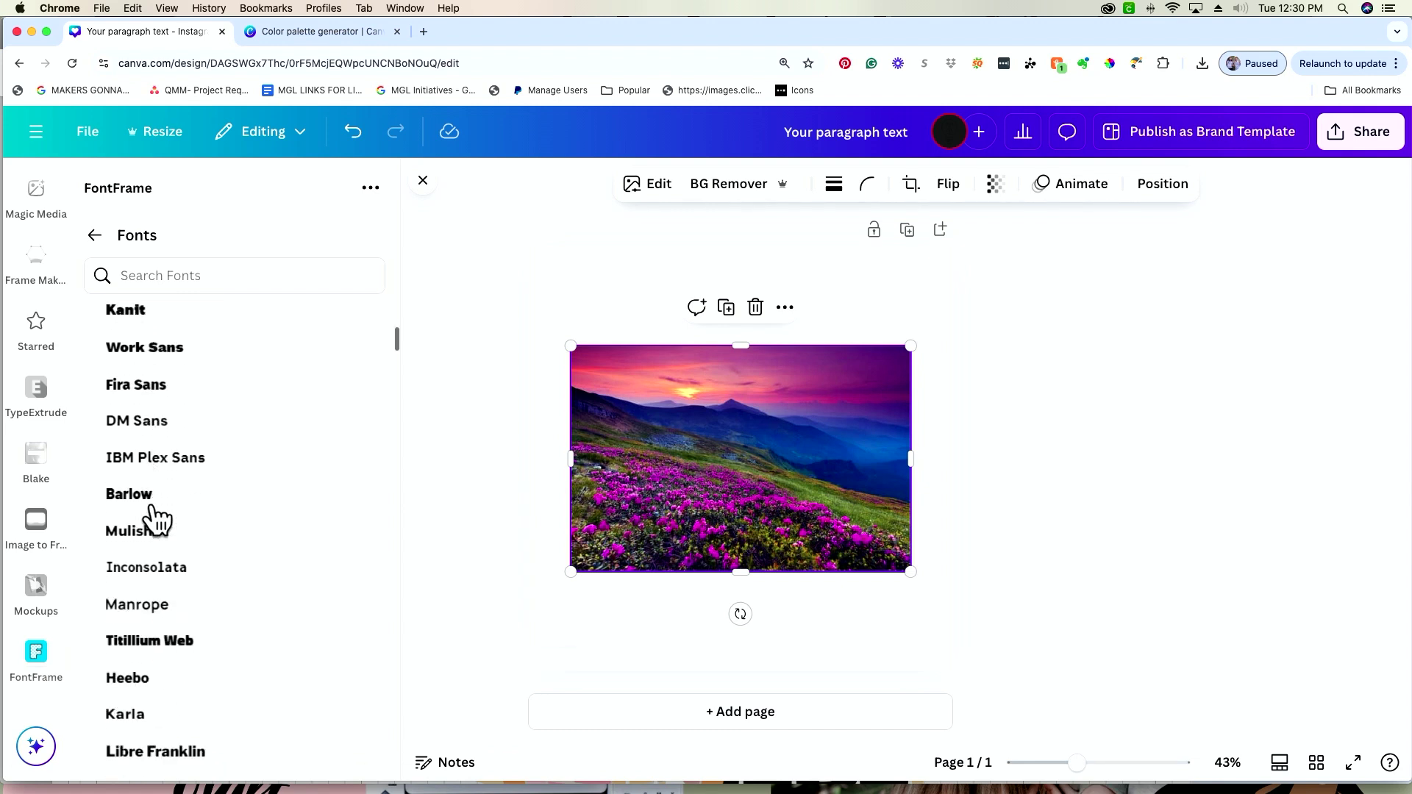
pyautogui.scroll(-5, 156, 518)
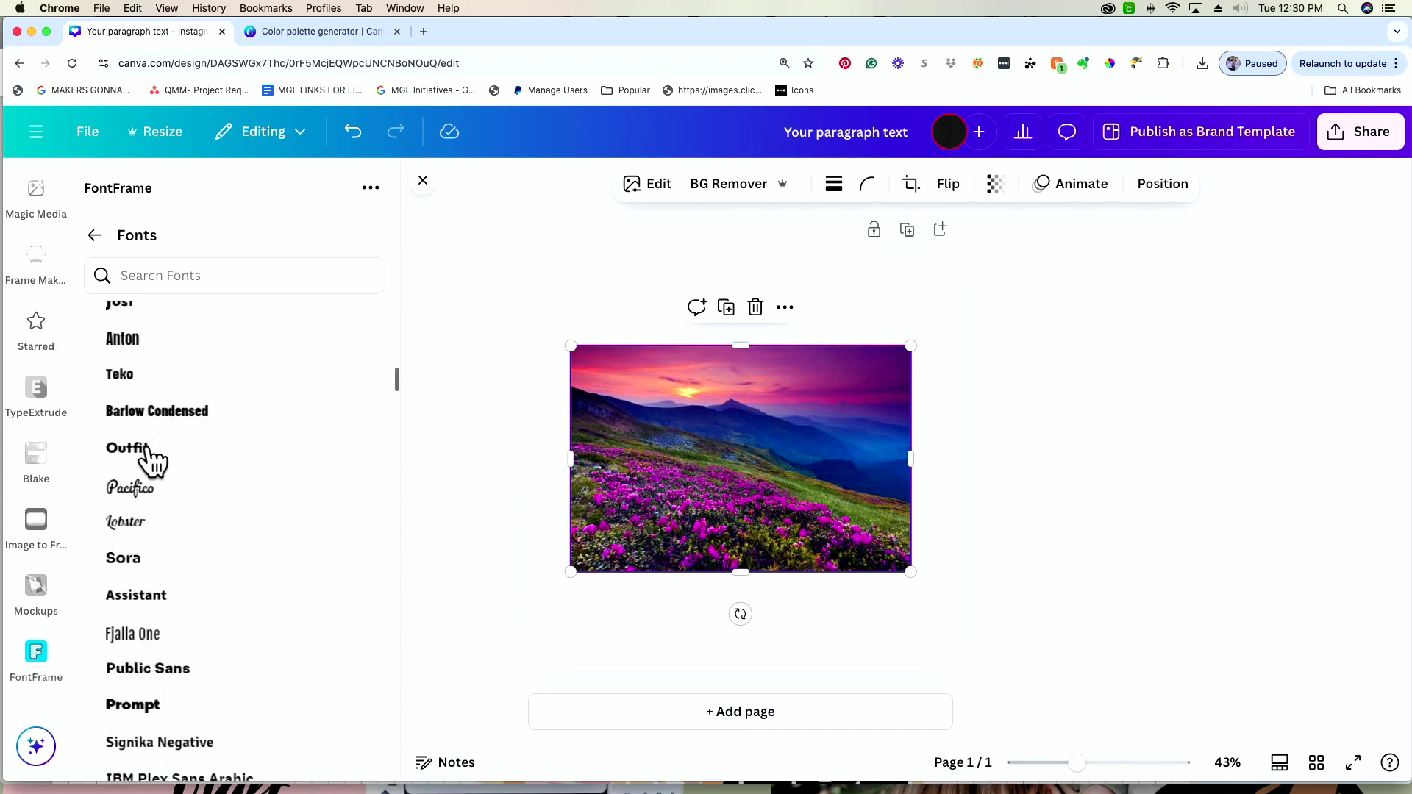
pyautogui.scroll(-3, 147, 504)
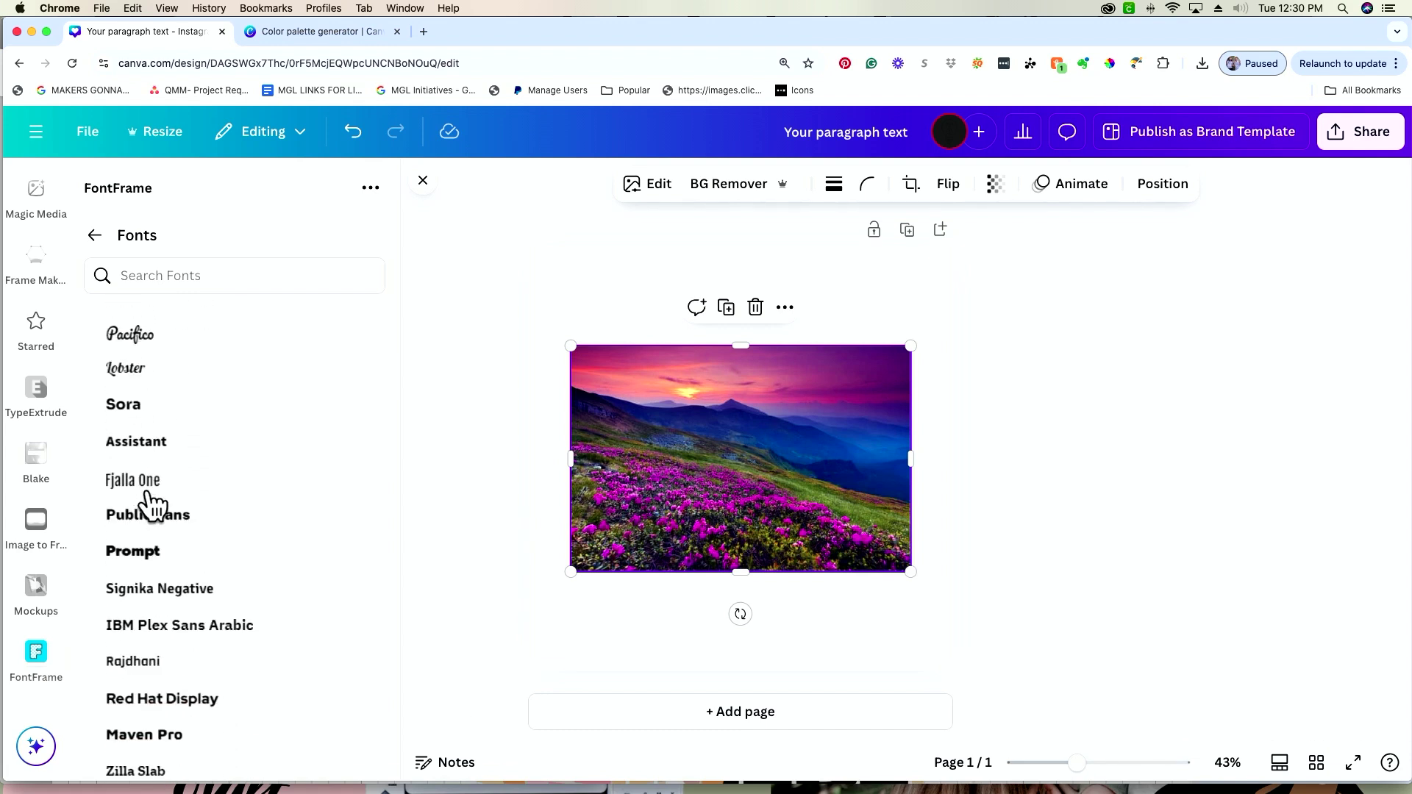
pyautogui.scroll(-6, 151, 508)
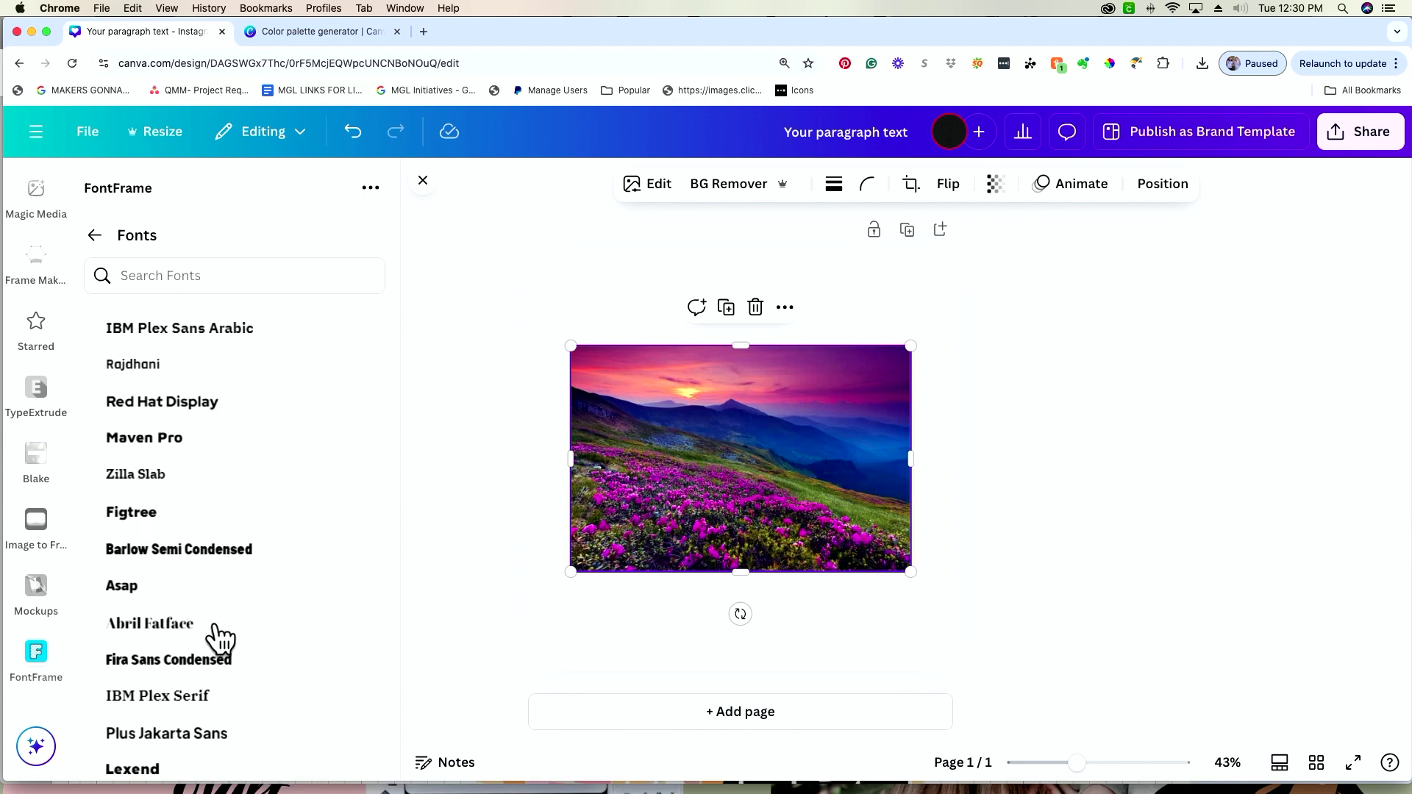
pyautogui.click(239, 555)
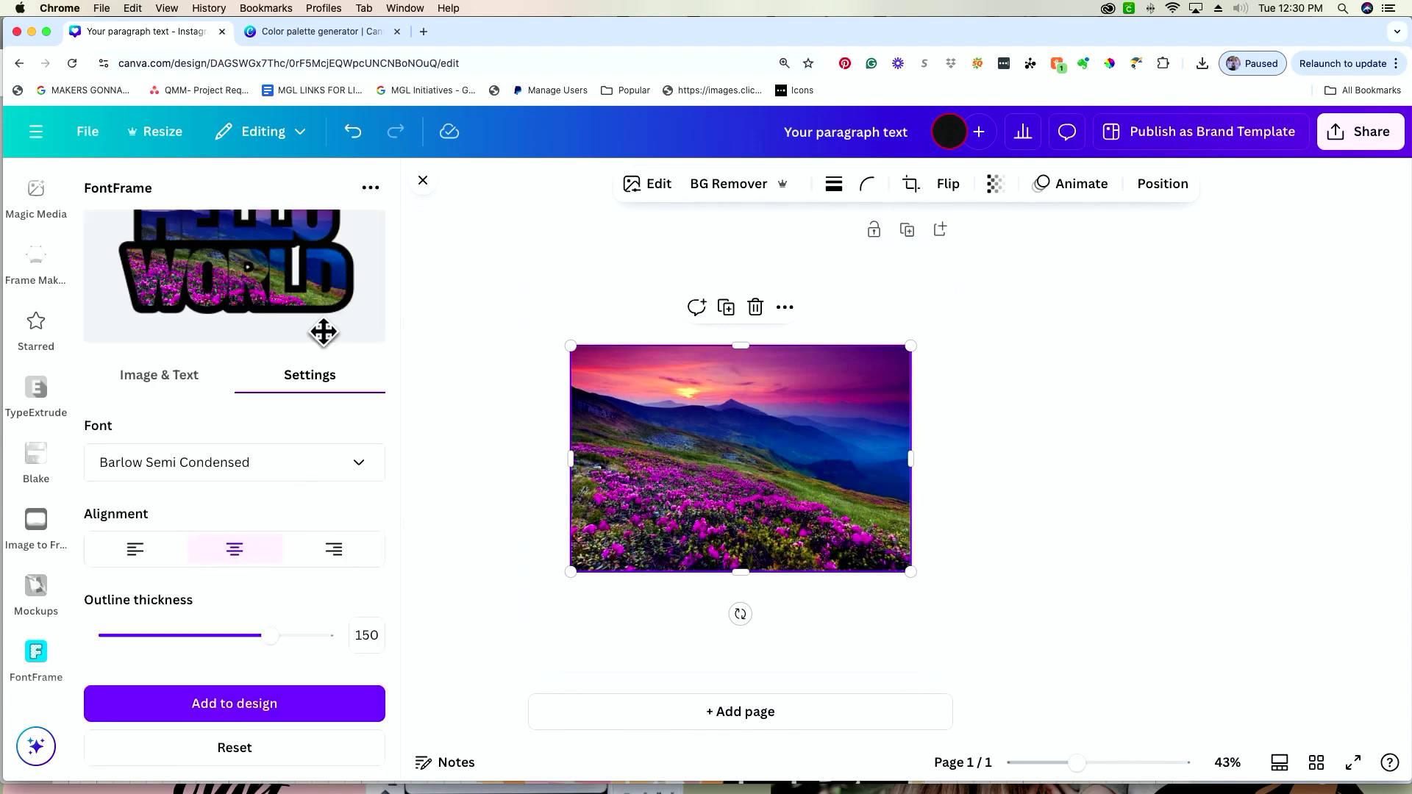
# - Try left alignment on the lettering, and set the alignment back to centered
pyautogui.scroll(-2, 265, 515)
pyautogui.click(151, 539)
pyautogui.click(220, 545)
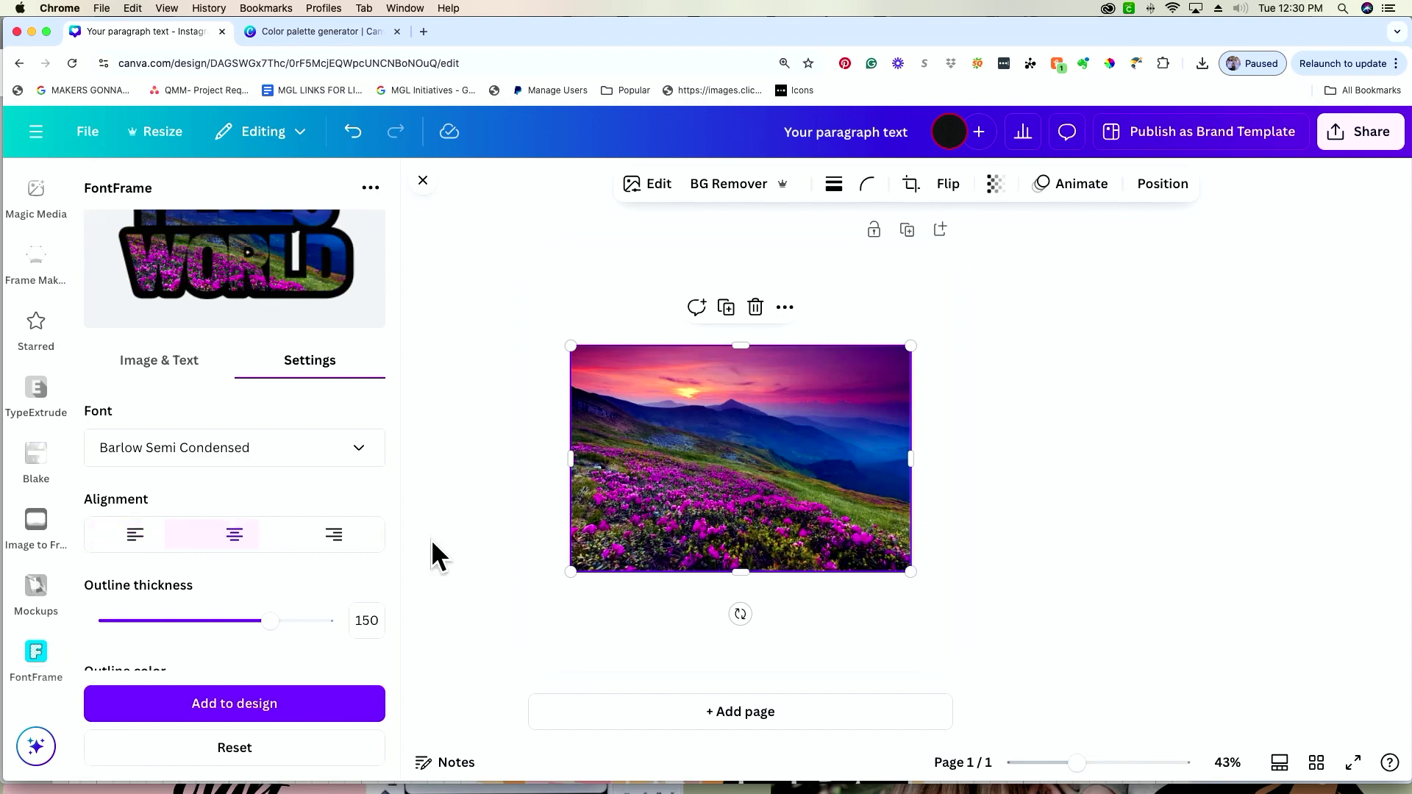
# - Reduce the lettering's outline thickness to 0
pyautogui.scroll(-4, 240, 552)
pyautogui.scroll(3, 245, 552)
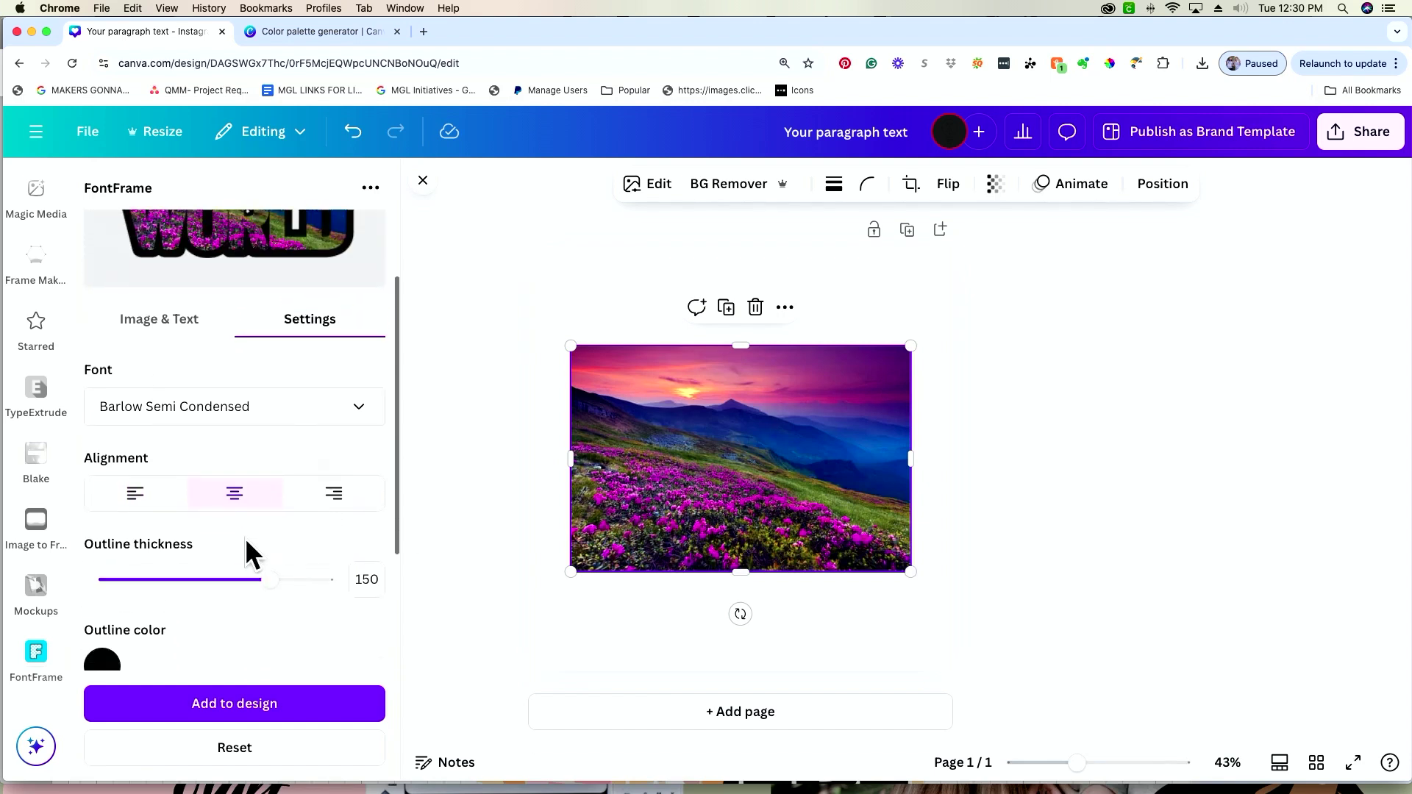
pyautogui.moveTo(270, 593); pyautogui.dragTo(234, 593)
pyautogui.scroll(3, 230, 605)
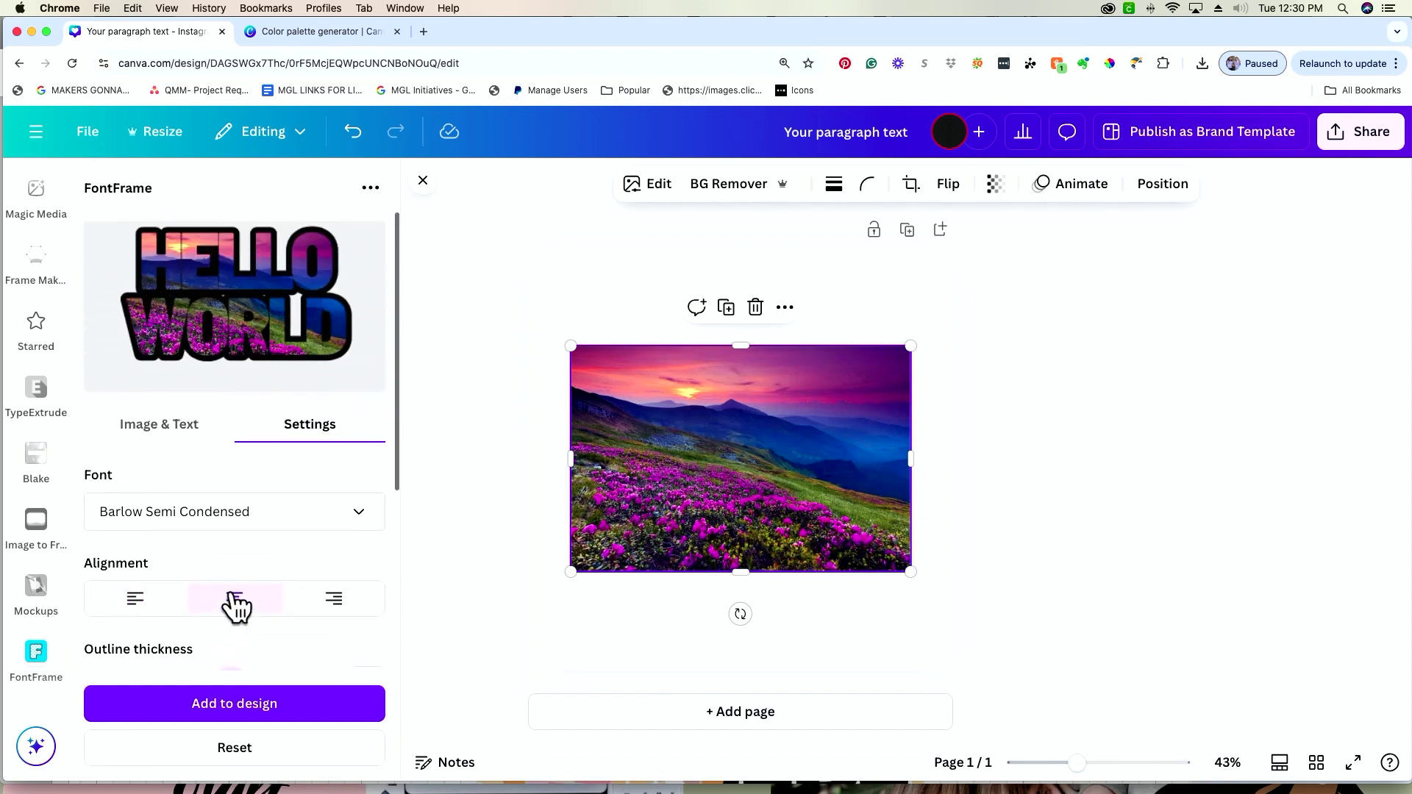
pyautogui.scroll(-1, 230, 598)
pyautogui.moveTo(233, 652); pyautogui.dragTo(97, 652)
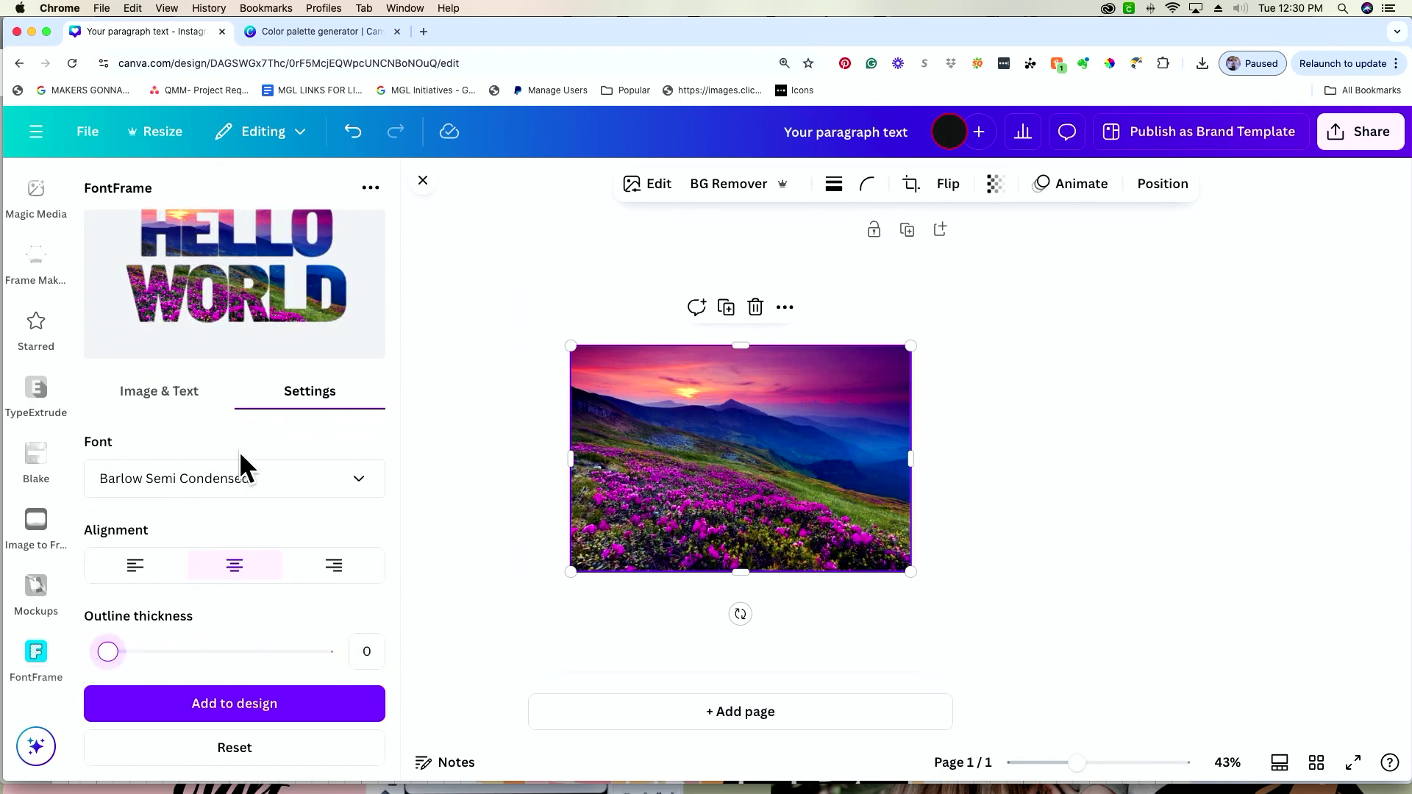
# - Try widening the HELLO WORLD lettering's letter spacing to 80 and check the preview
pyautogui.scroll(1, 241, 456)
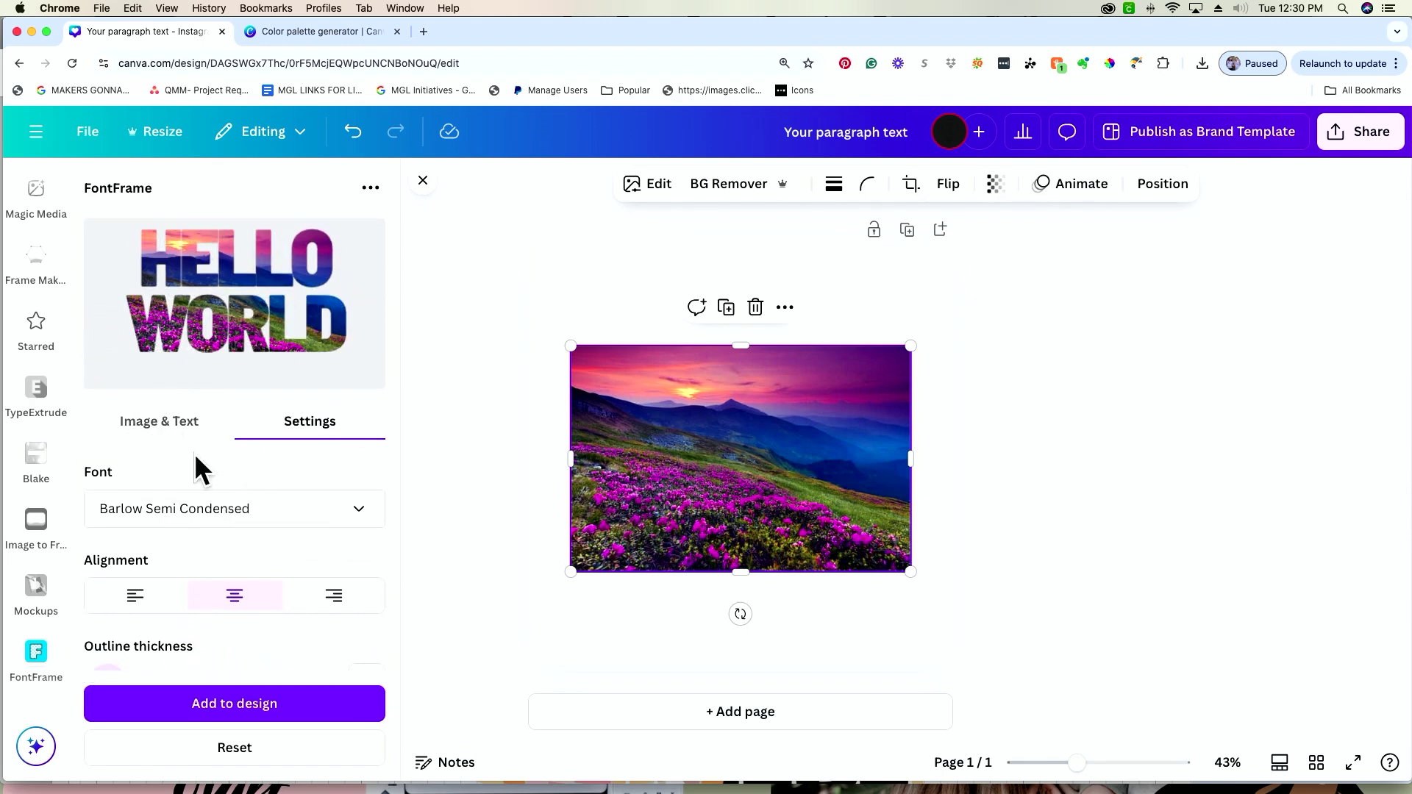
pyautogui.scroll(-4, 196, 455)
pyautogui.scroll(-4, 195, 460)
pyautogui.scroll(2, 195, 456)
pyautogui.scroll(6, 228, 579)
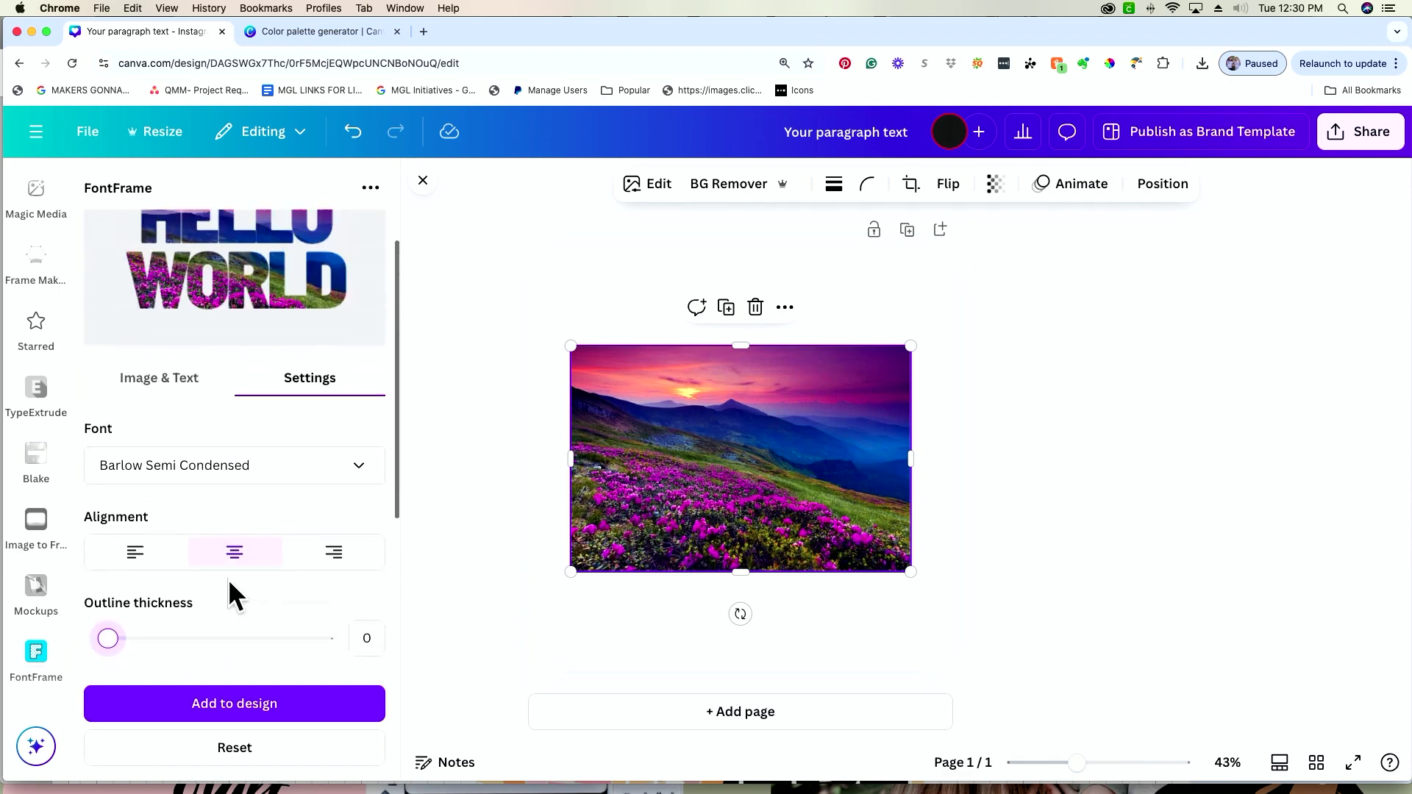
pyautogui.scroll(-5, 228, 580)
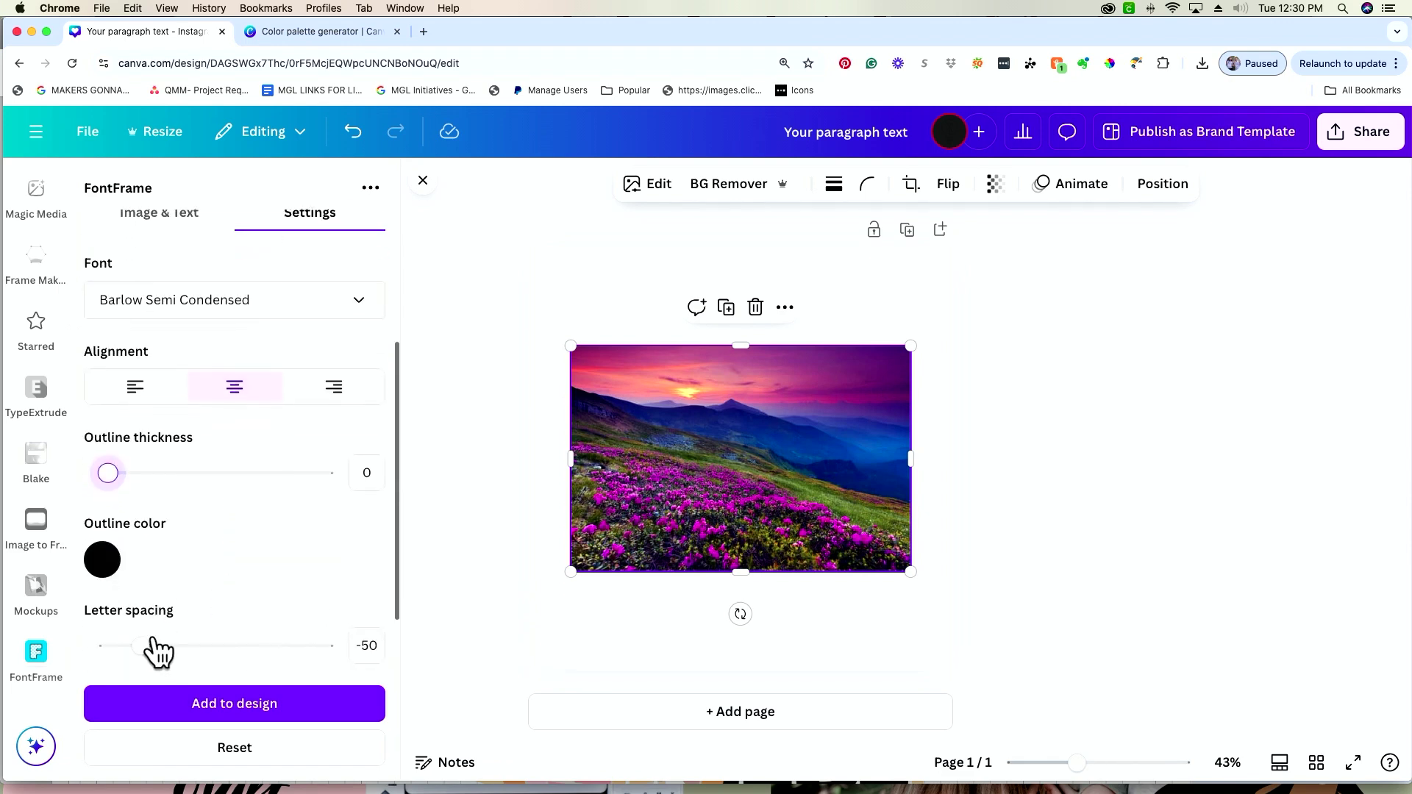
pyautogui.moveTo(135, 647); pyautogui.dragTo(168, 647)
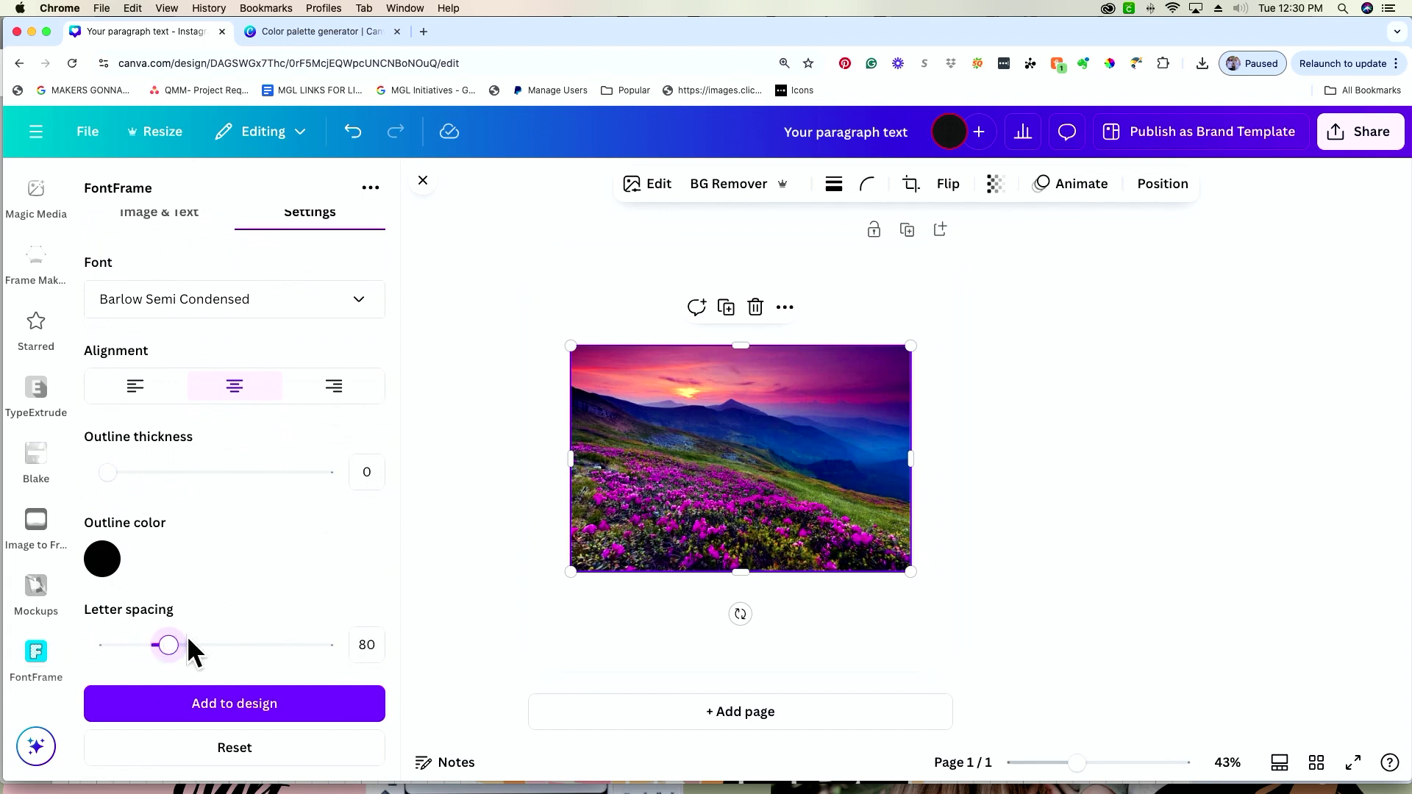
pyautogui.scroll(6, 280, 550)
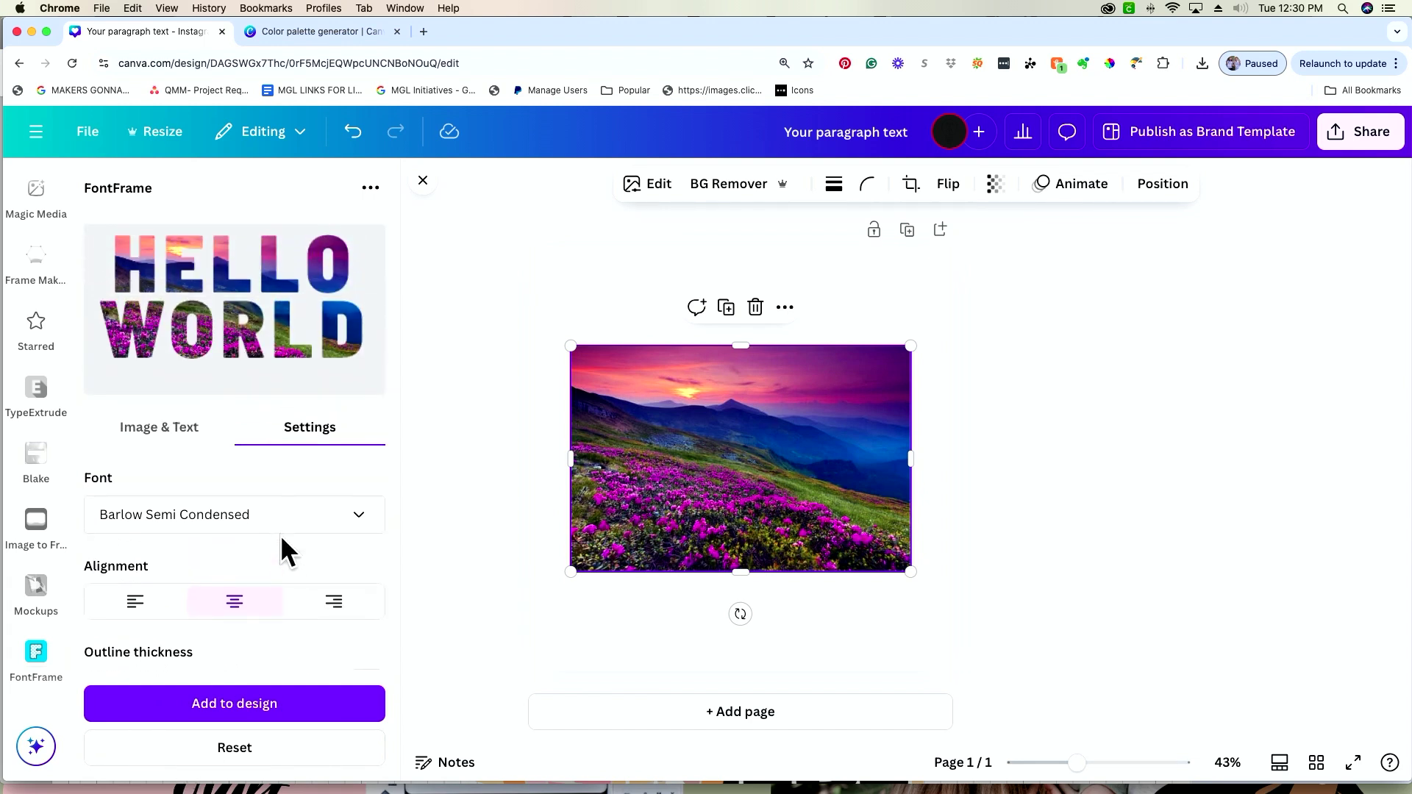
# - Tighten the HELLO WORLD lettering's letter spacing to -25
pyautogui.scroll(-8, 280, 551)
pyautogui.scroll(-1, 280, 535)
pyautogui.moveTo(180, 567); pyautogui.dragTo(146, 565)
pyautogui.scroll(5, 262, 517)
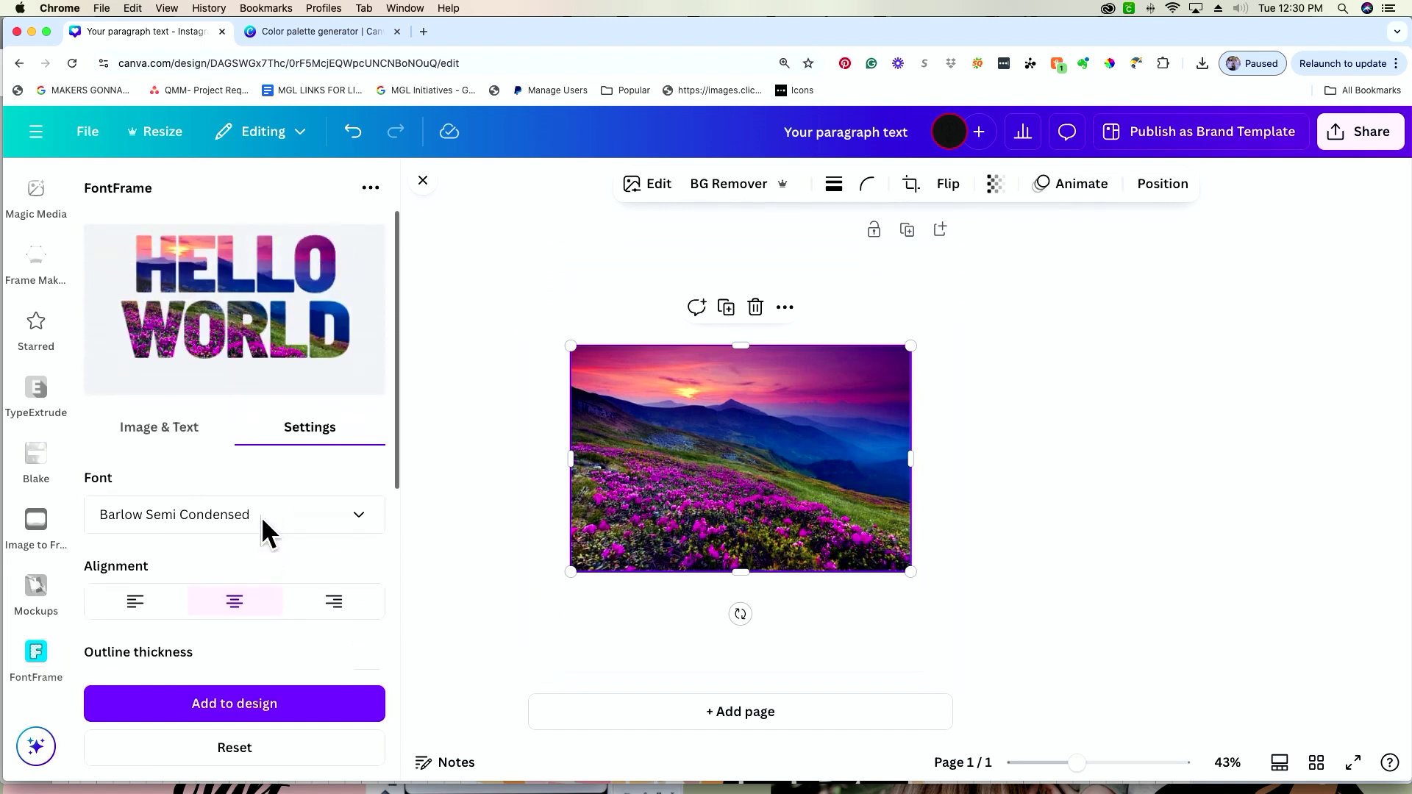
# - Reduce the line spacing so the HELLO and WORLD lines sit closer together
pyautogui.scroll(-5, 262, 517)
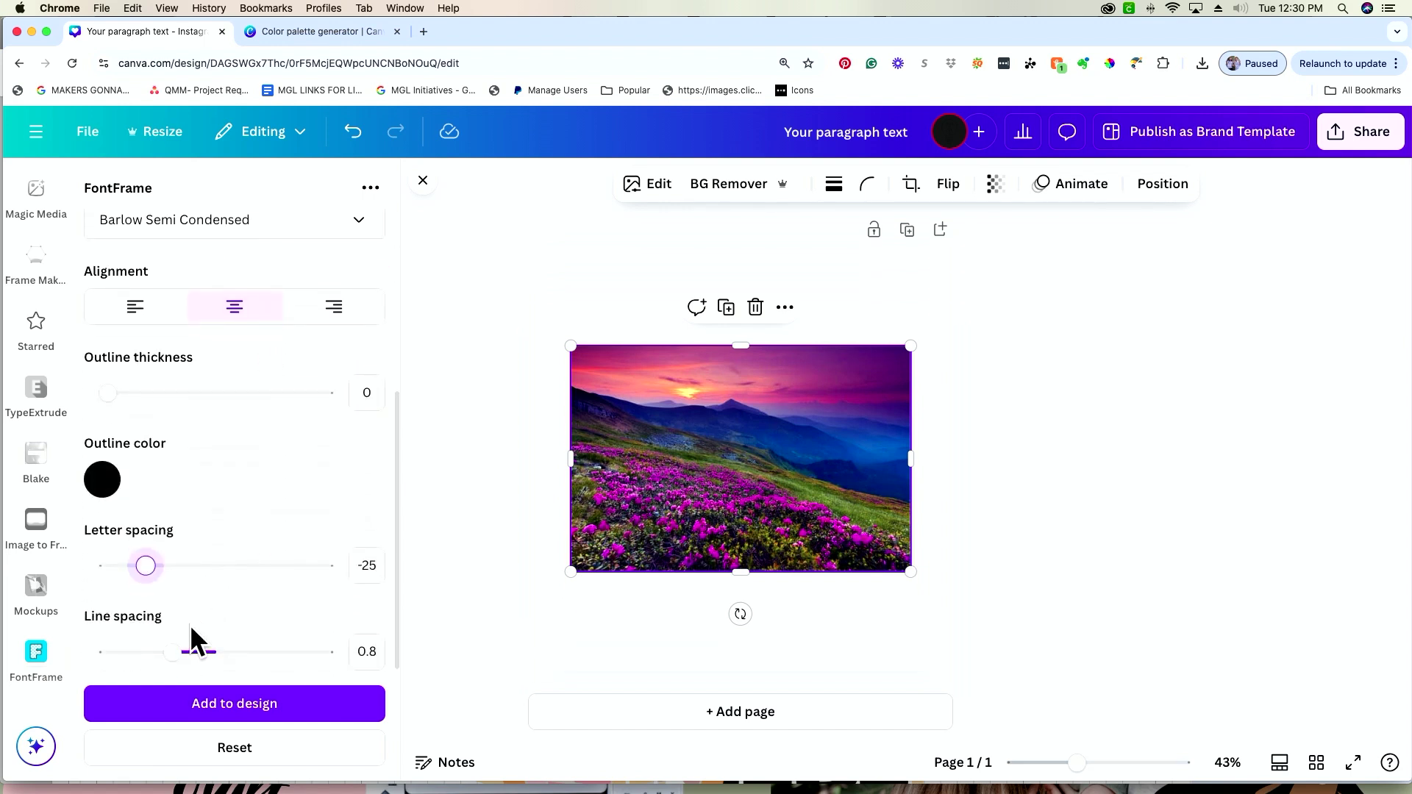
pyautogui.scroll(3, 224, 526)
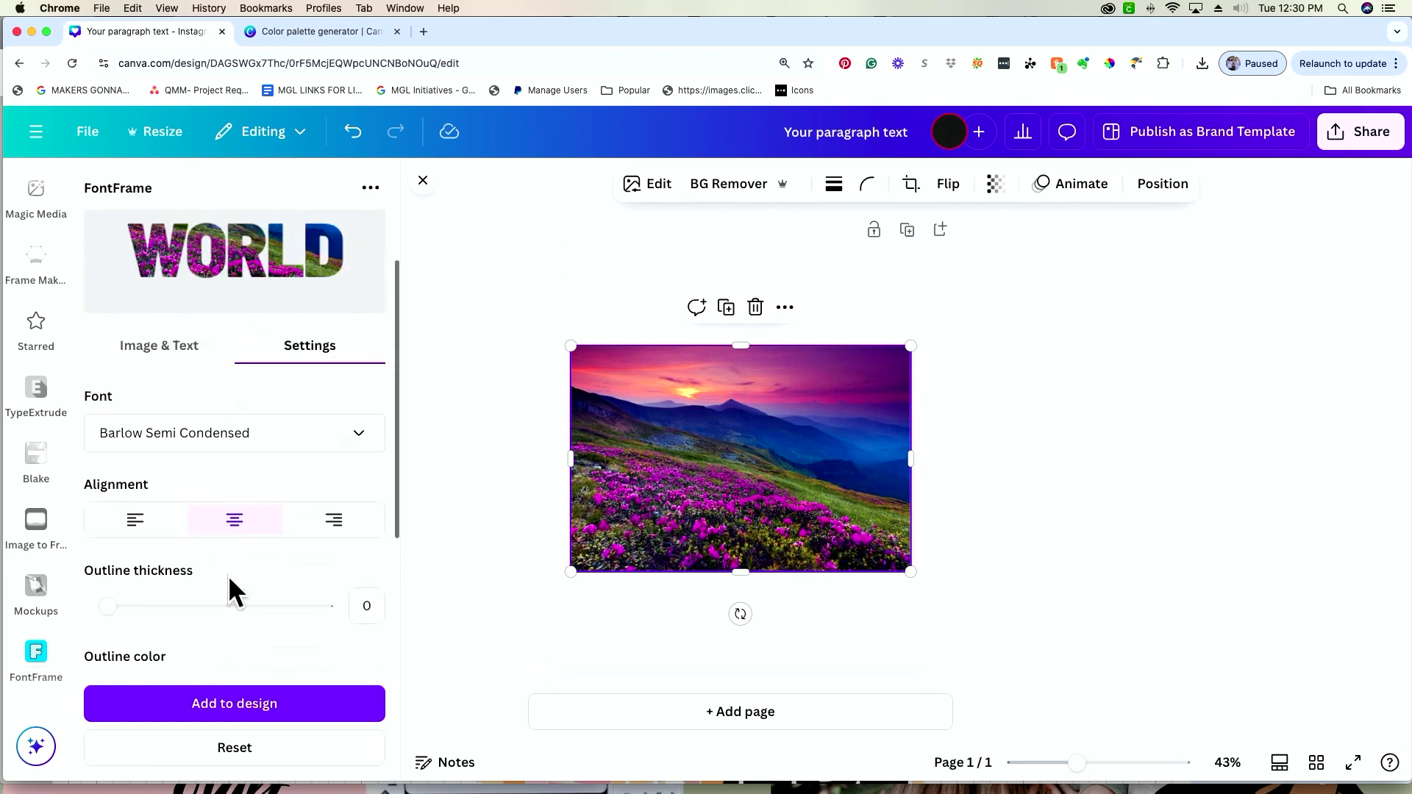
pyautogui.scroll(1, 228, 614)
pyautogui.scroll(-5, 227, 614)
pyautogui.moveTo(197, 654); pyautogui.dragTo(163, 653)
pyautogui.scroll(4, 256, 541)
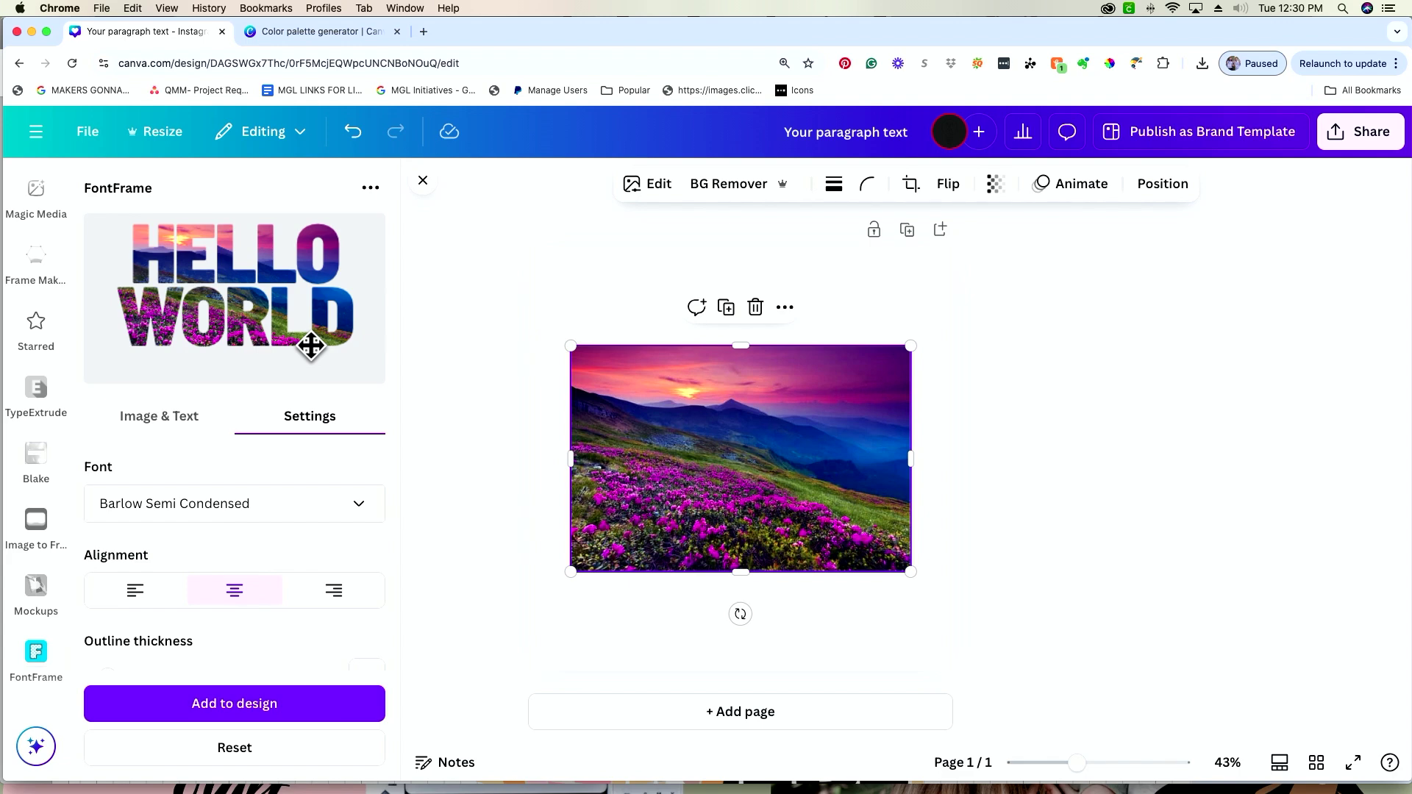
# - Open the Frame Maker app and pull the four-point frame shape's upper-right corner down and inward
pyautogui.click(37, 269)
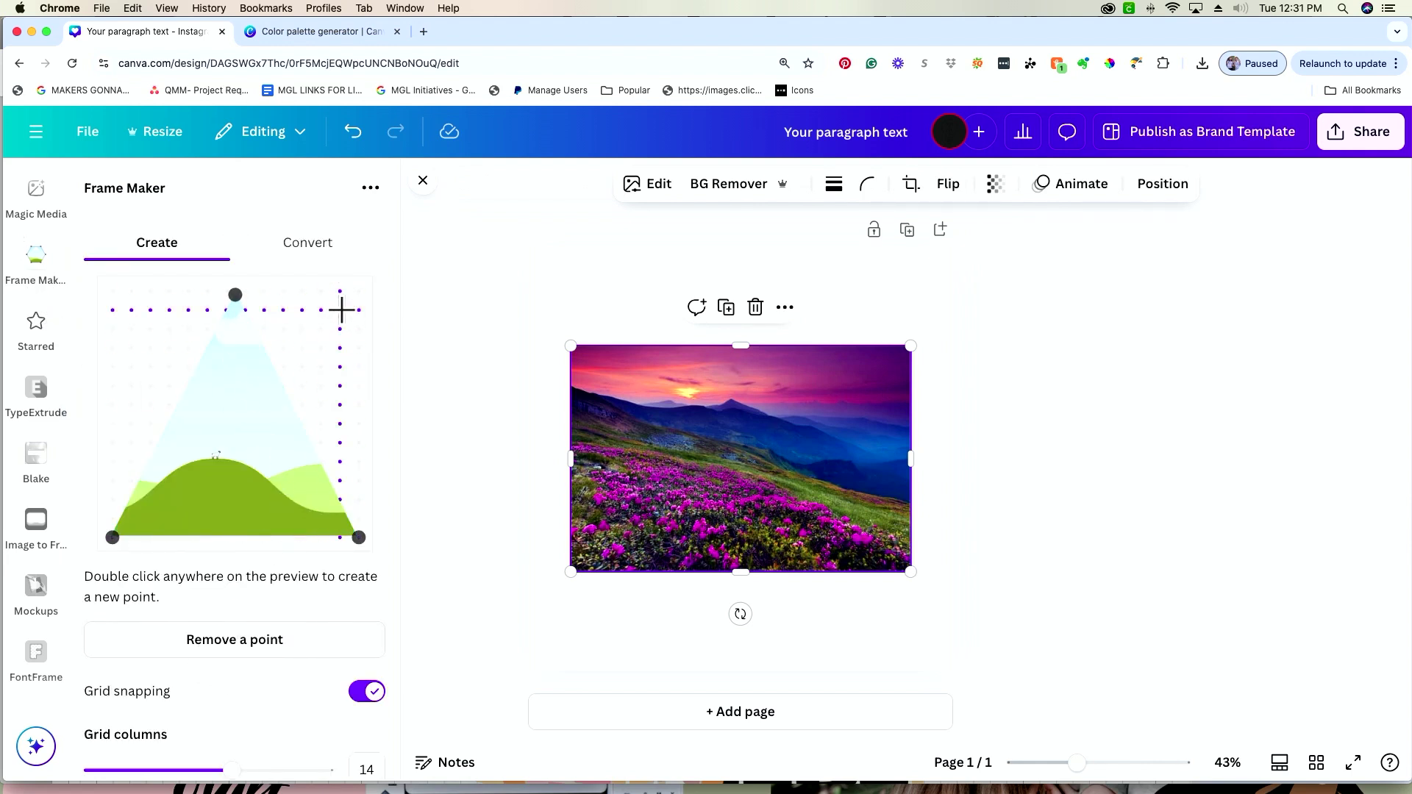
pyautogui.scroll(-3, 240, 601)
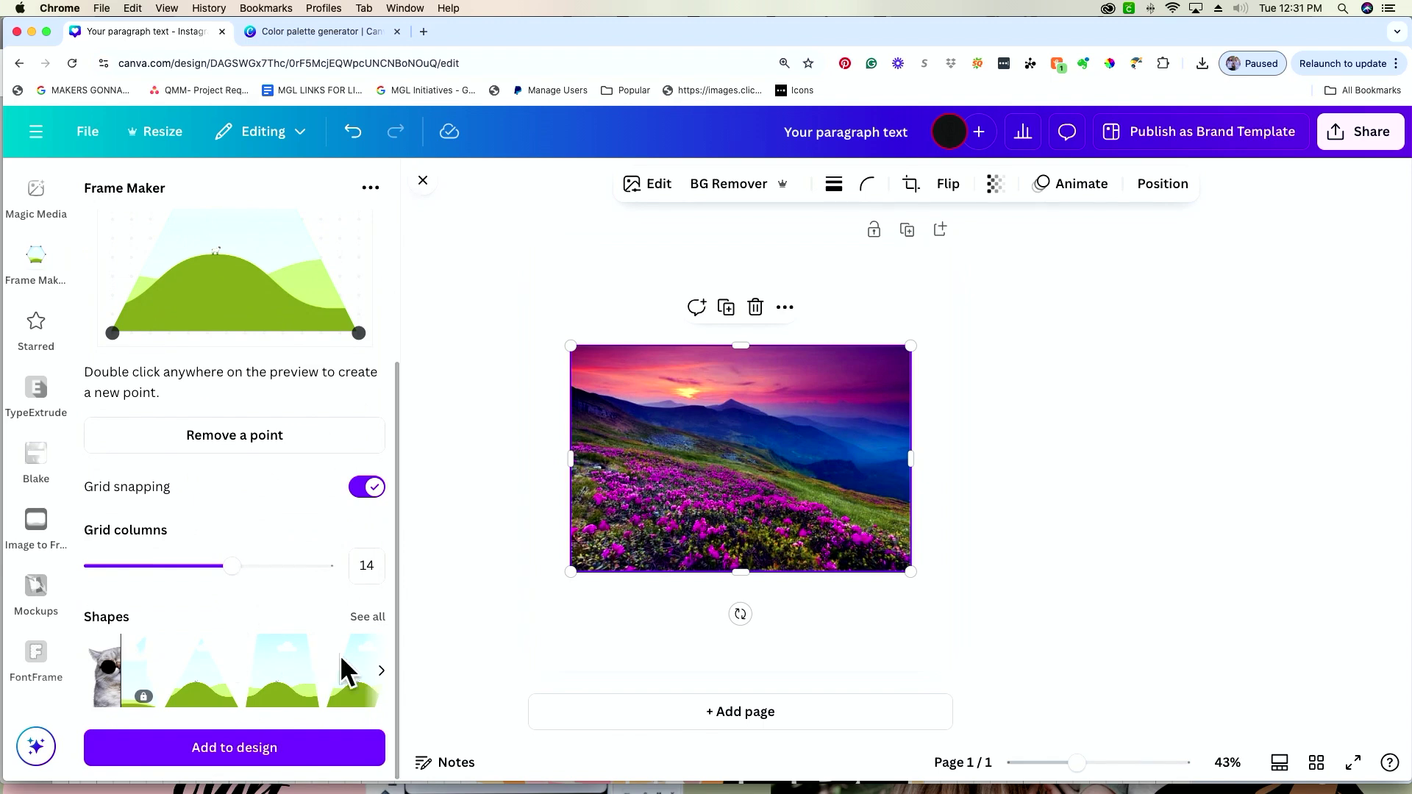
pyautogui.scroll(3, 267, 460)
pyautogui.moveTo(359, 291); pyautogui.dragTo(302, 366)
# - Set the frame's snapping grid to 16 columns
pyautogui.scroll(-5, 301, 375)
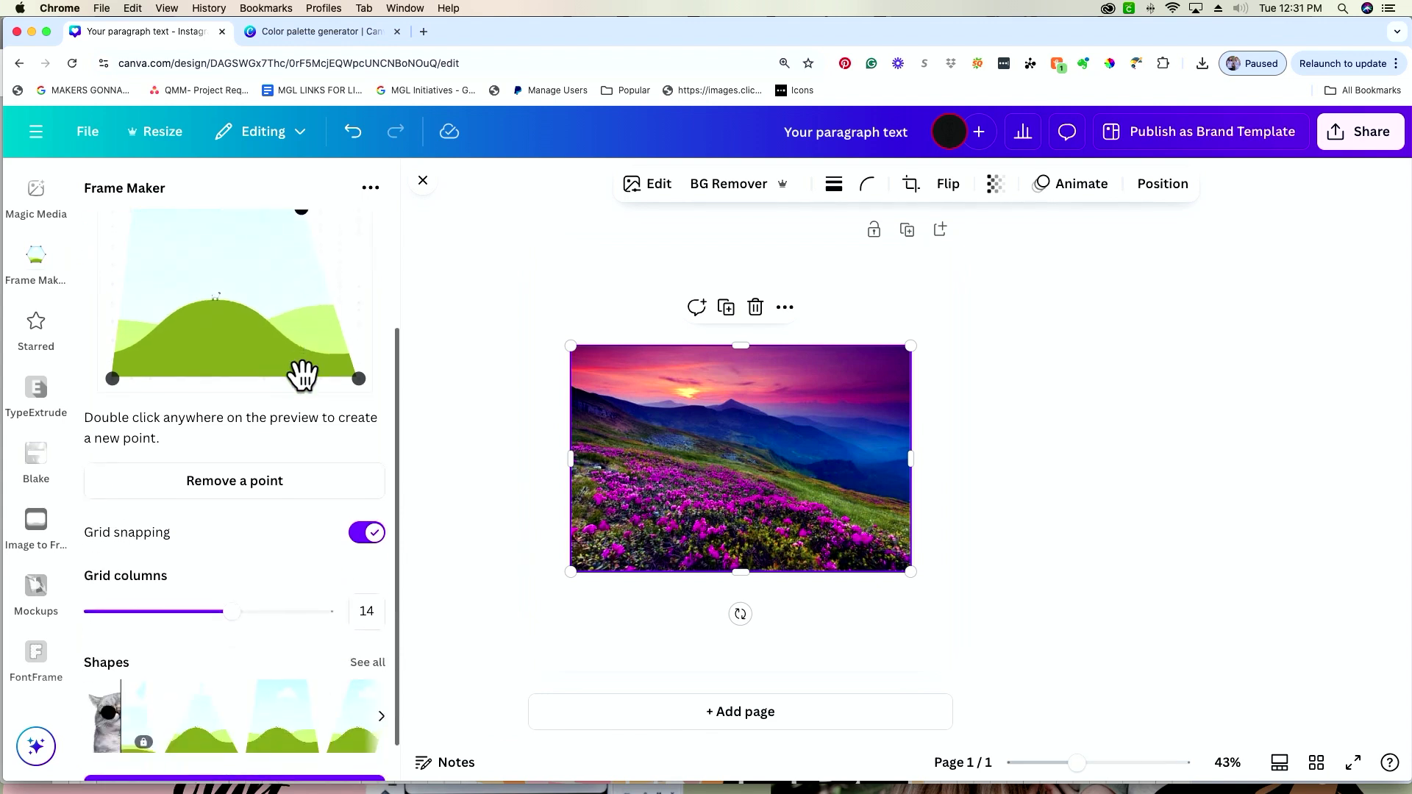
pyautogui.moveTo(231, 581); pyautogui.dragTo(266, 580)
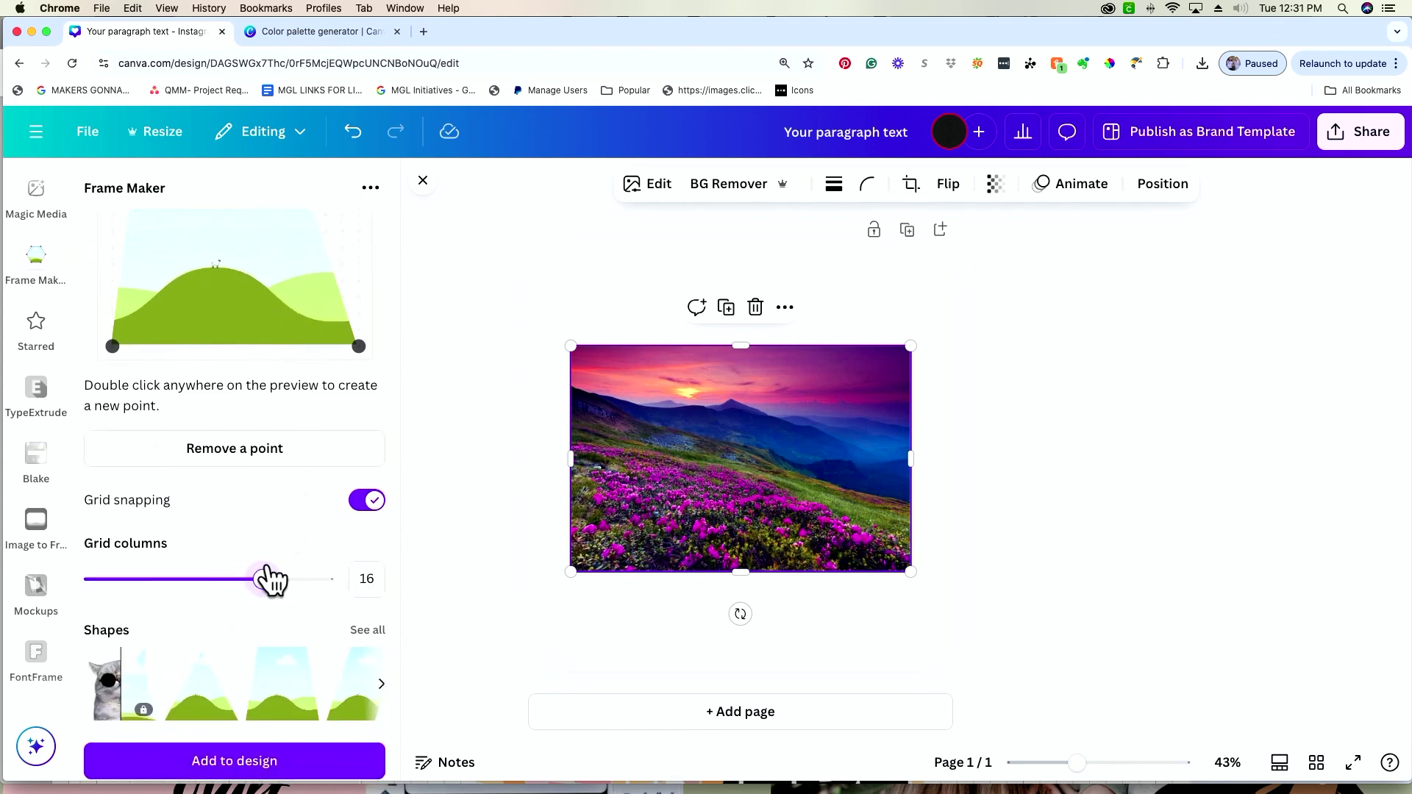
pyautogui.scroll(5, 253, 487)
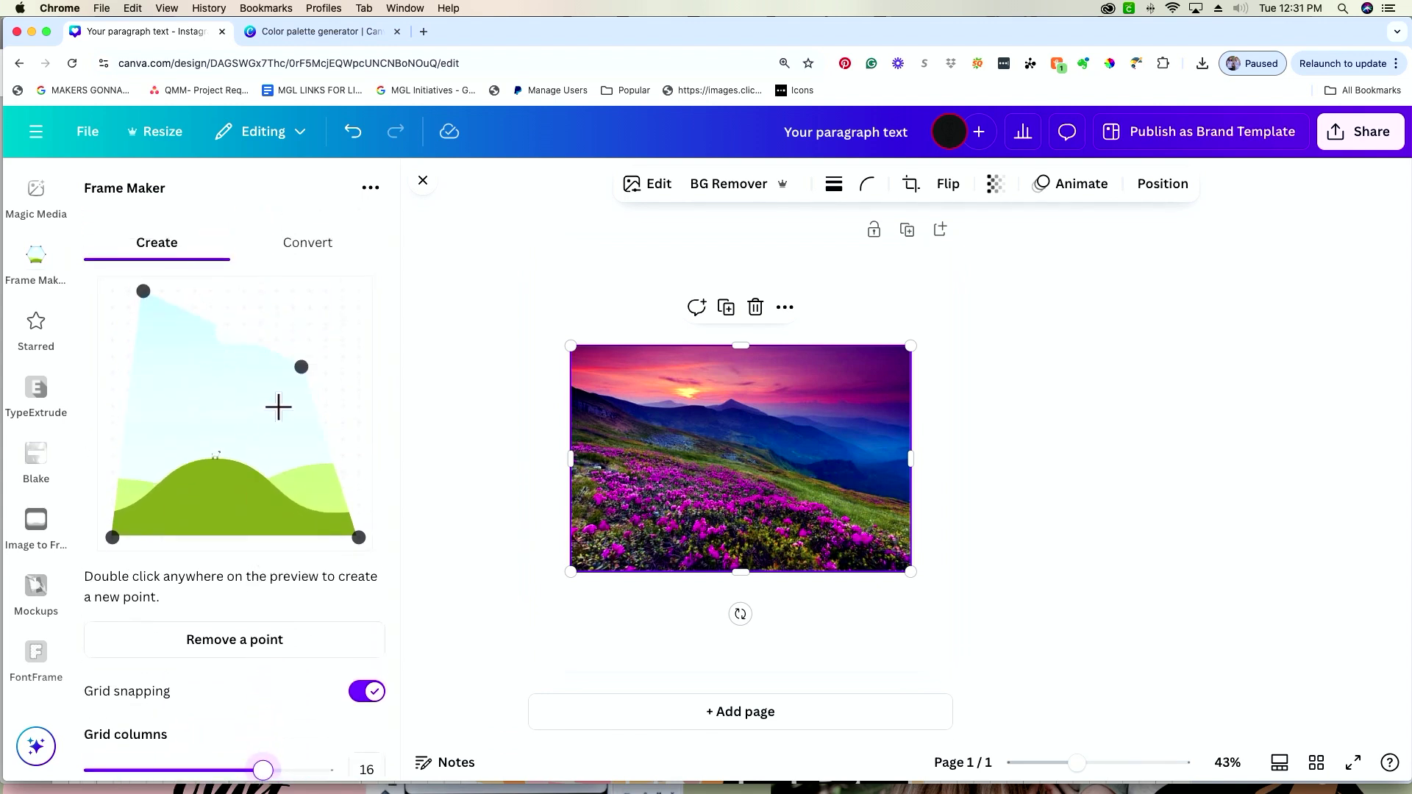
# - Reposition the frame shape's two upper corner points into a nearly level top edge, briefly viewing the Convert options
pyautogui.moveTo(301, 367)
pyautogui.mouseDown()
pyautogui.moveTo(309, 323)
pyautogui.moveTo(342, 308)
pyautogui.moveTo(310, 340)
pyautogui.mouseUp()
pyautogui.moveTo(143, 291); pyautogui.dragTo(129, 357)
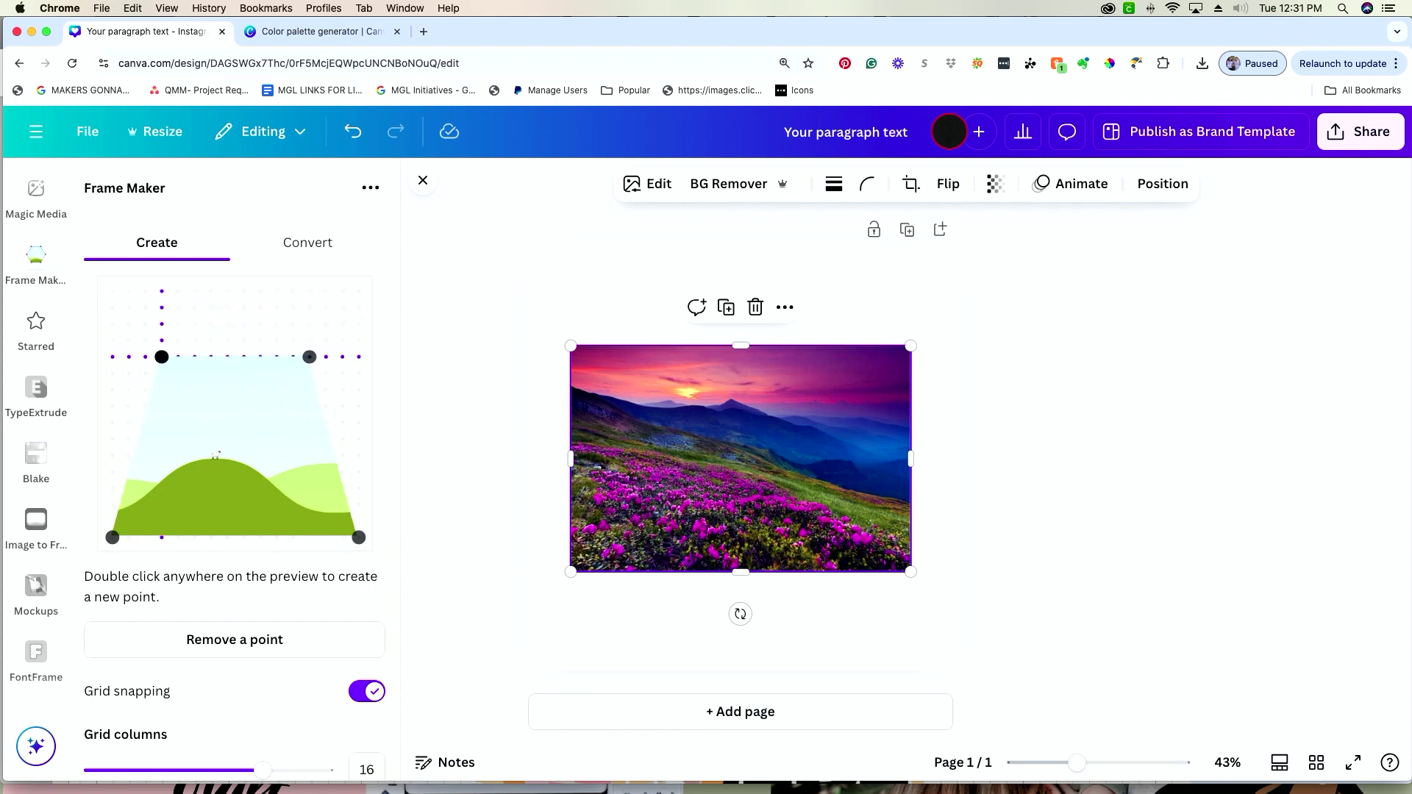
pyautogui.moveTo(310, 357); pyautogui.dragTo(326, 324)
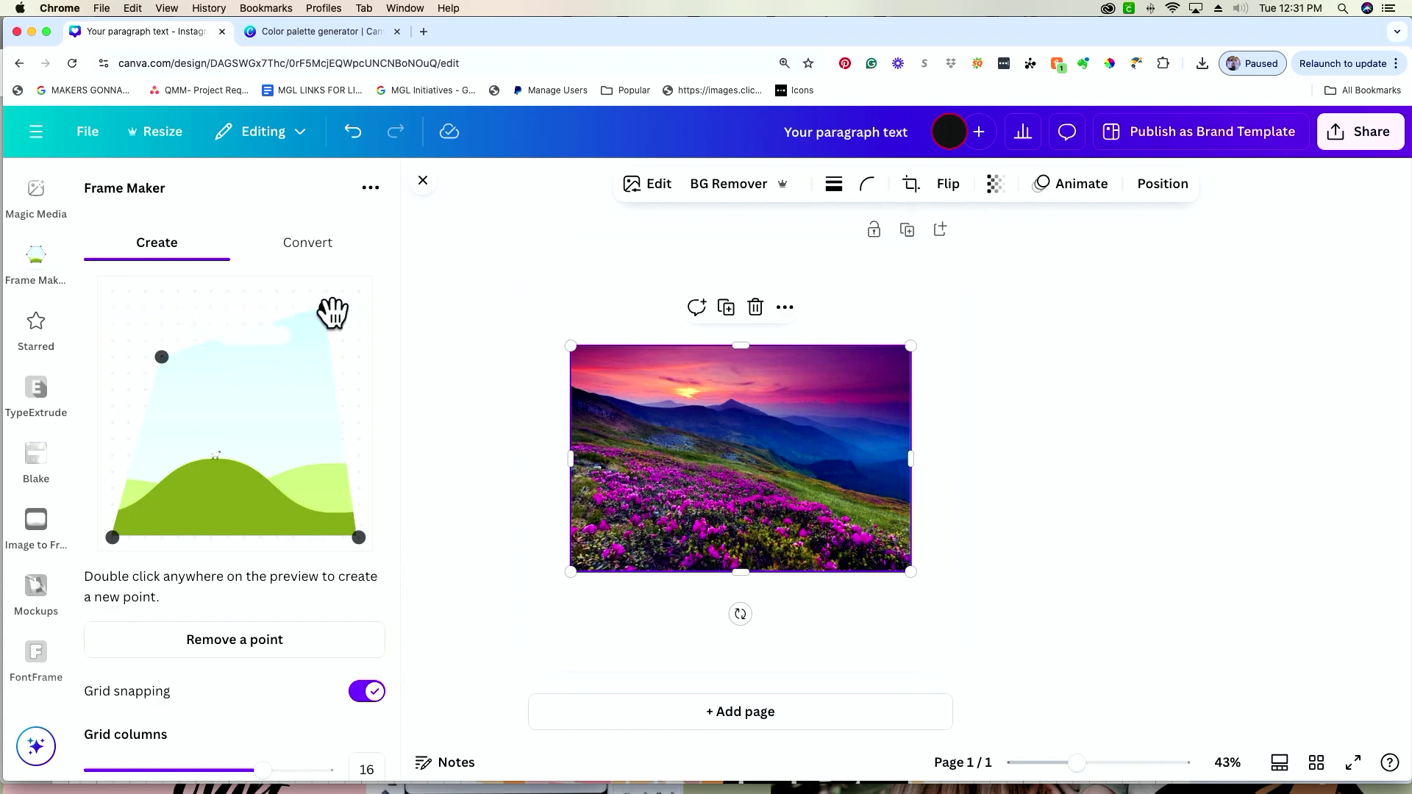
pyautogui.click(290, 247)
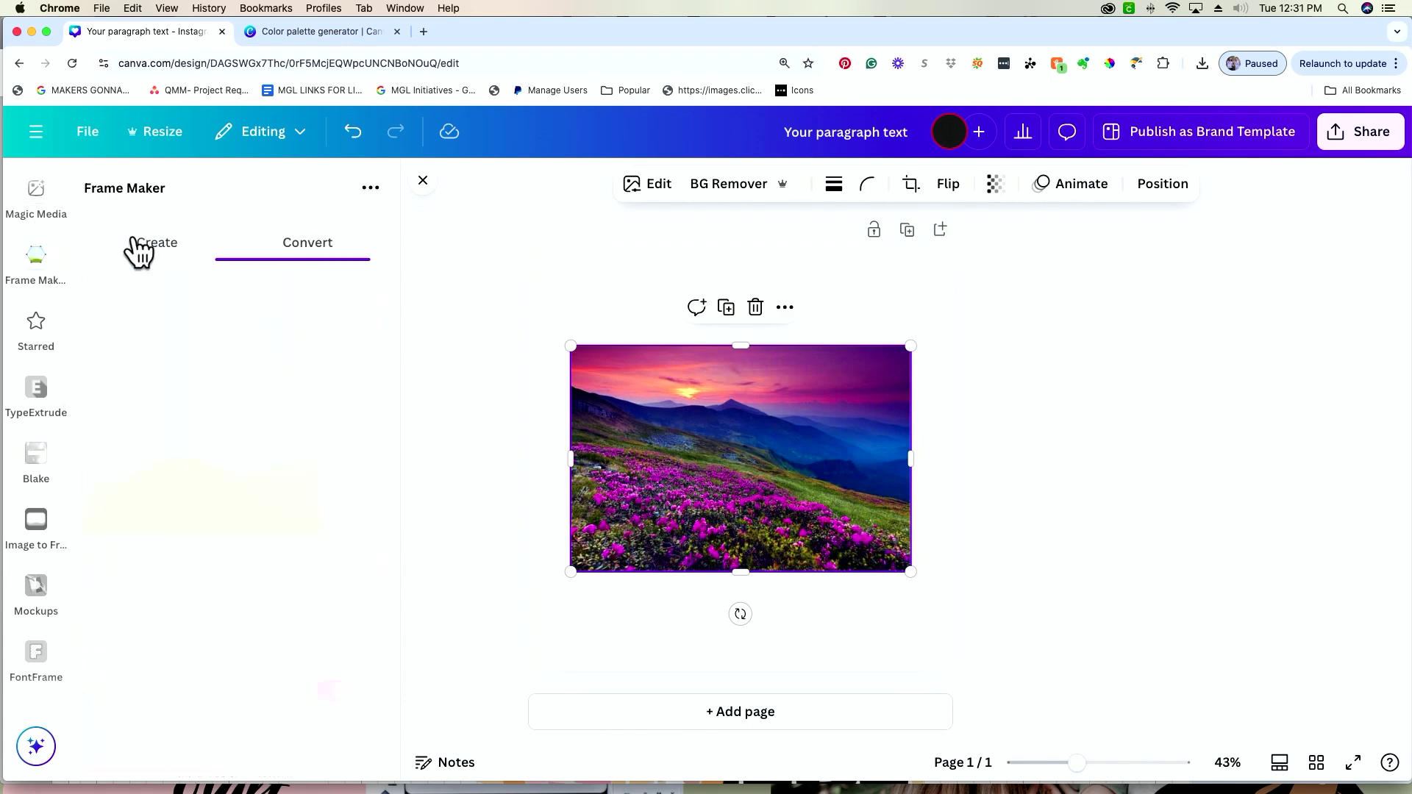
pyautogui.click(140, 246)
pyautogui.moveTo(163, 358); pyautogui.dragTo(144, 325)
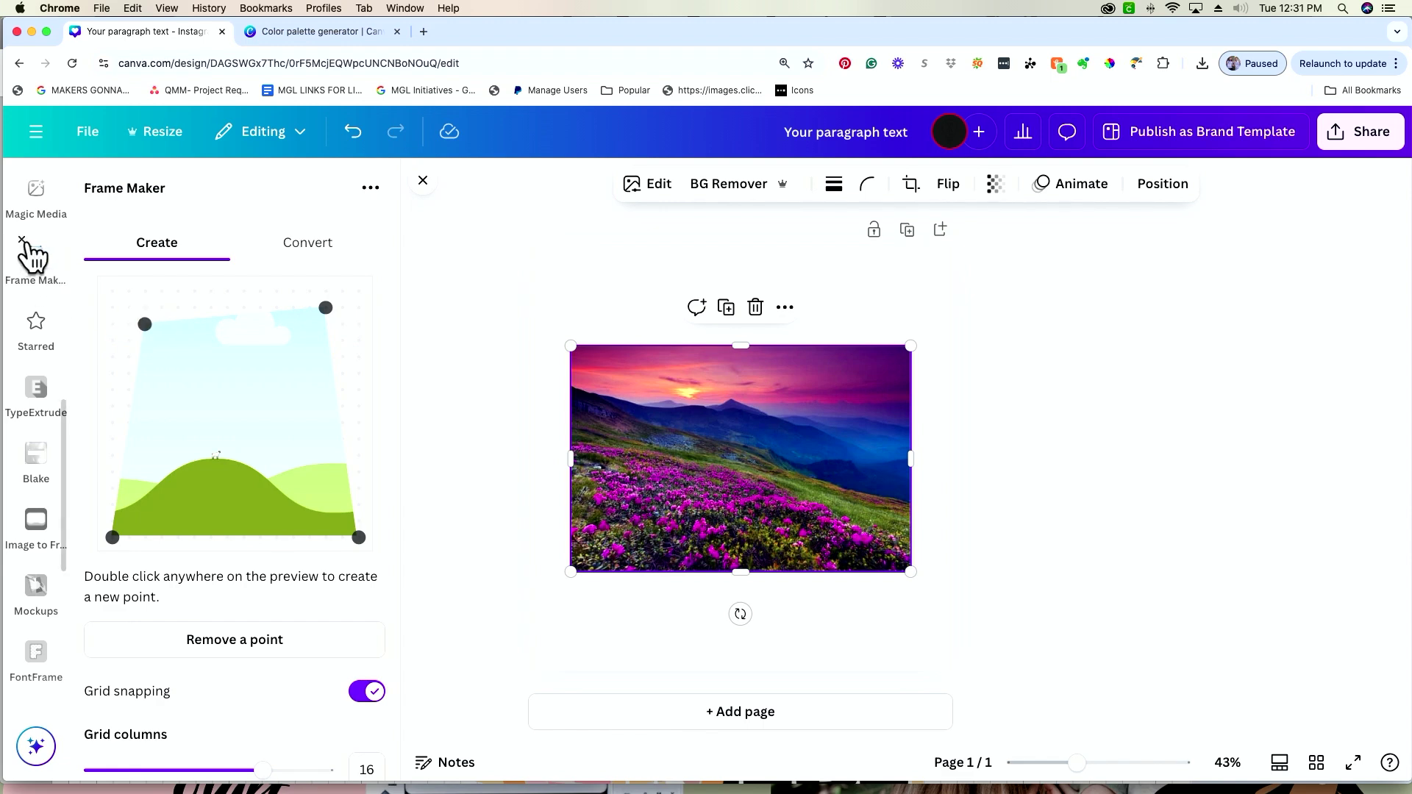
# - Search the Canva apps for TypeGradient and open it
pyautogui.scroll(-3, 28, 258)
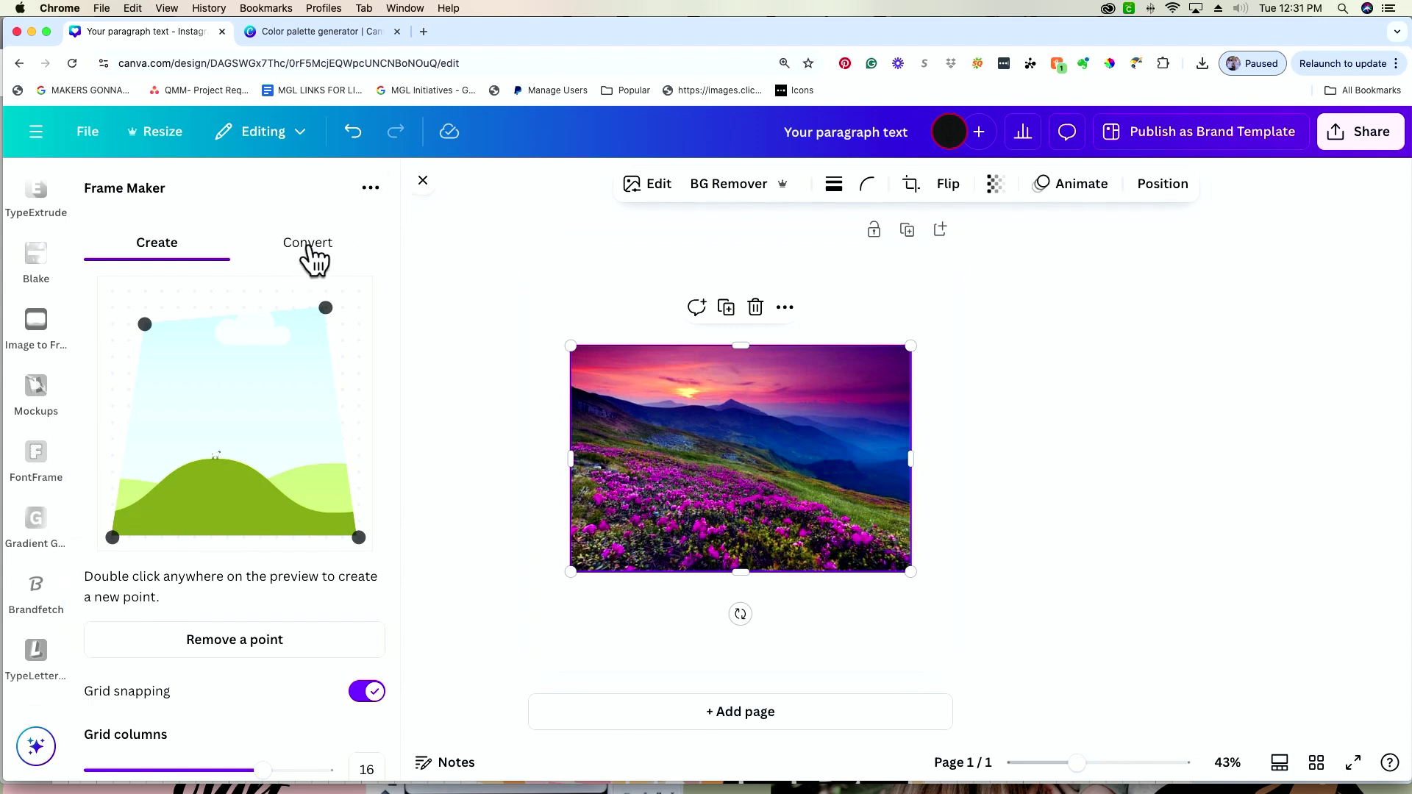
pyautogui.scroll(5, 41, 371)
pyautogui.scroll(5, 40, 368)
pyautogui.click(36, 274)
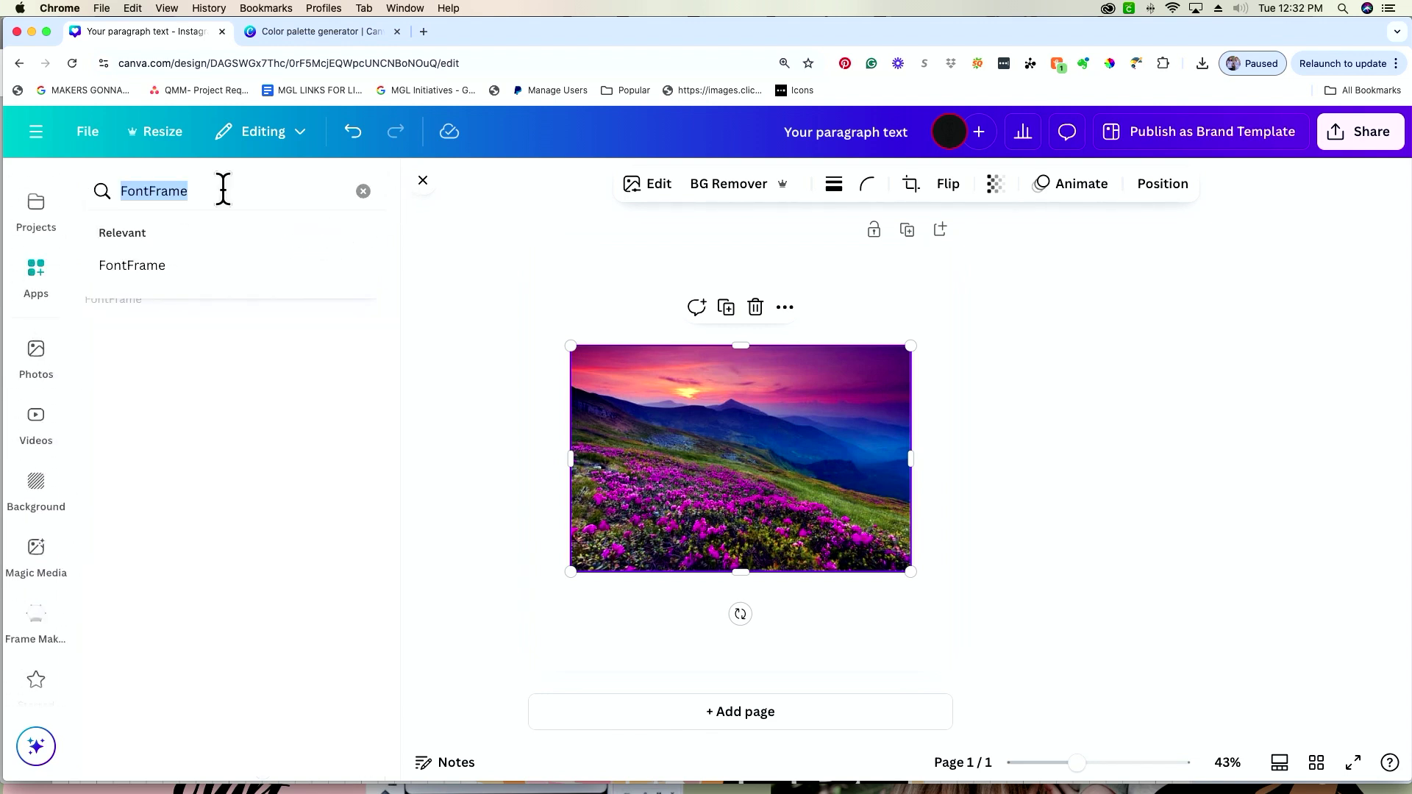
pyautogui.write('type')
pyautogui.click(169, 265)
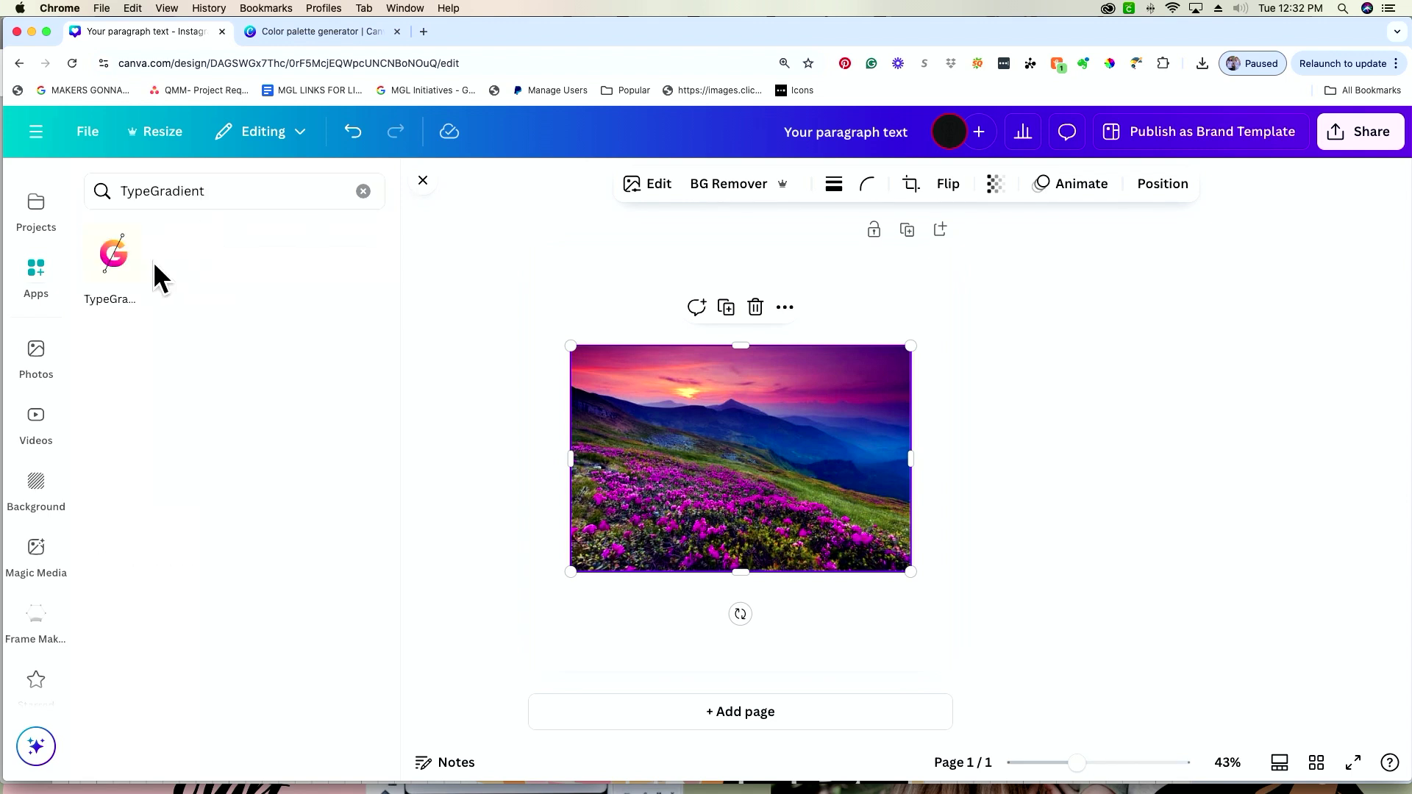
pyautogui.click(125, 275)
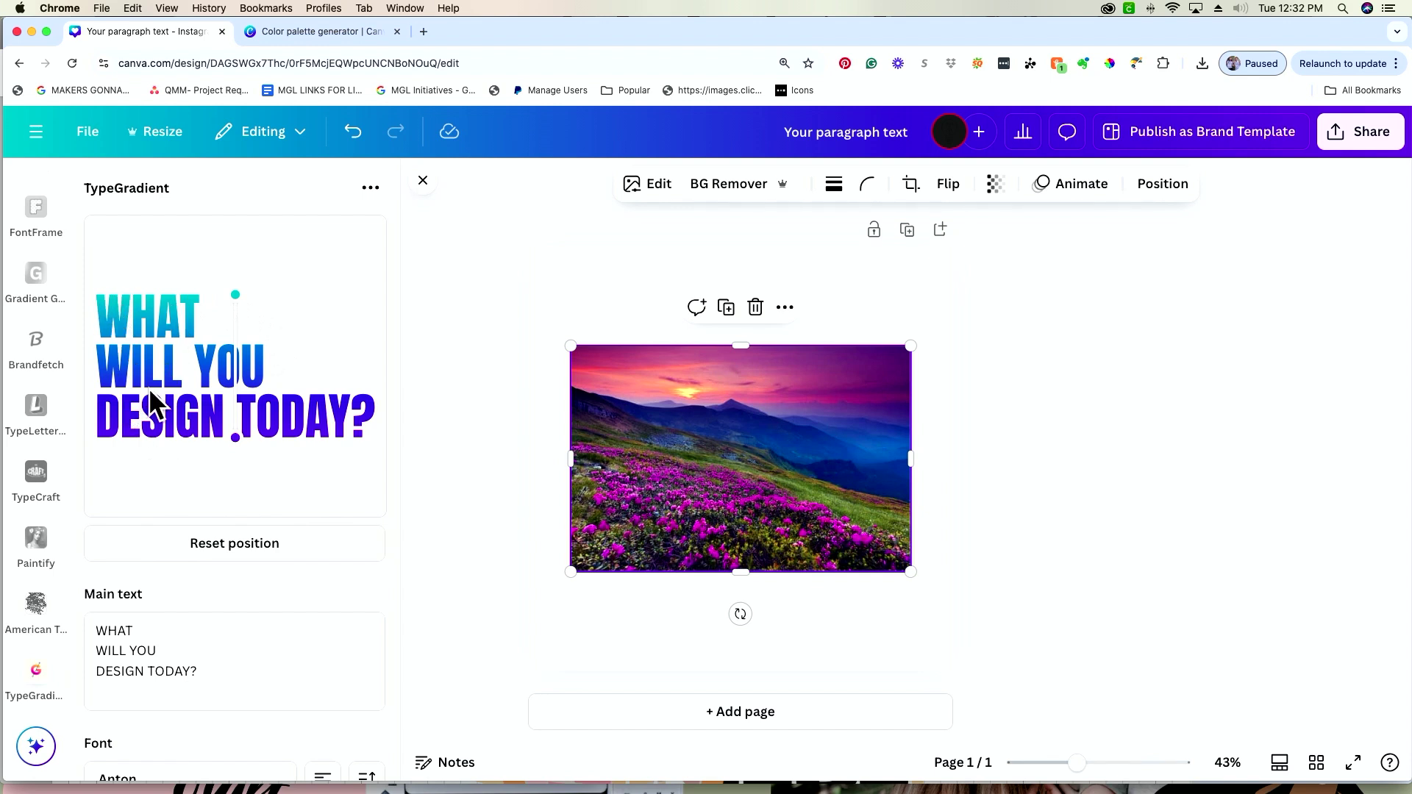
# - Set the font of the WHAT WILL YOU DESIGN TODAY? text to Amatic SC
pyautogui.scroll(-3, 148, 387)
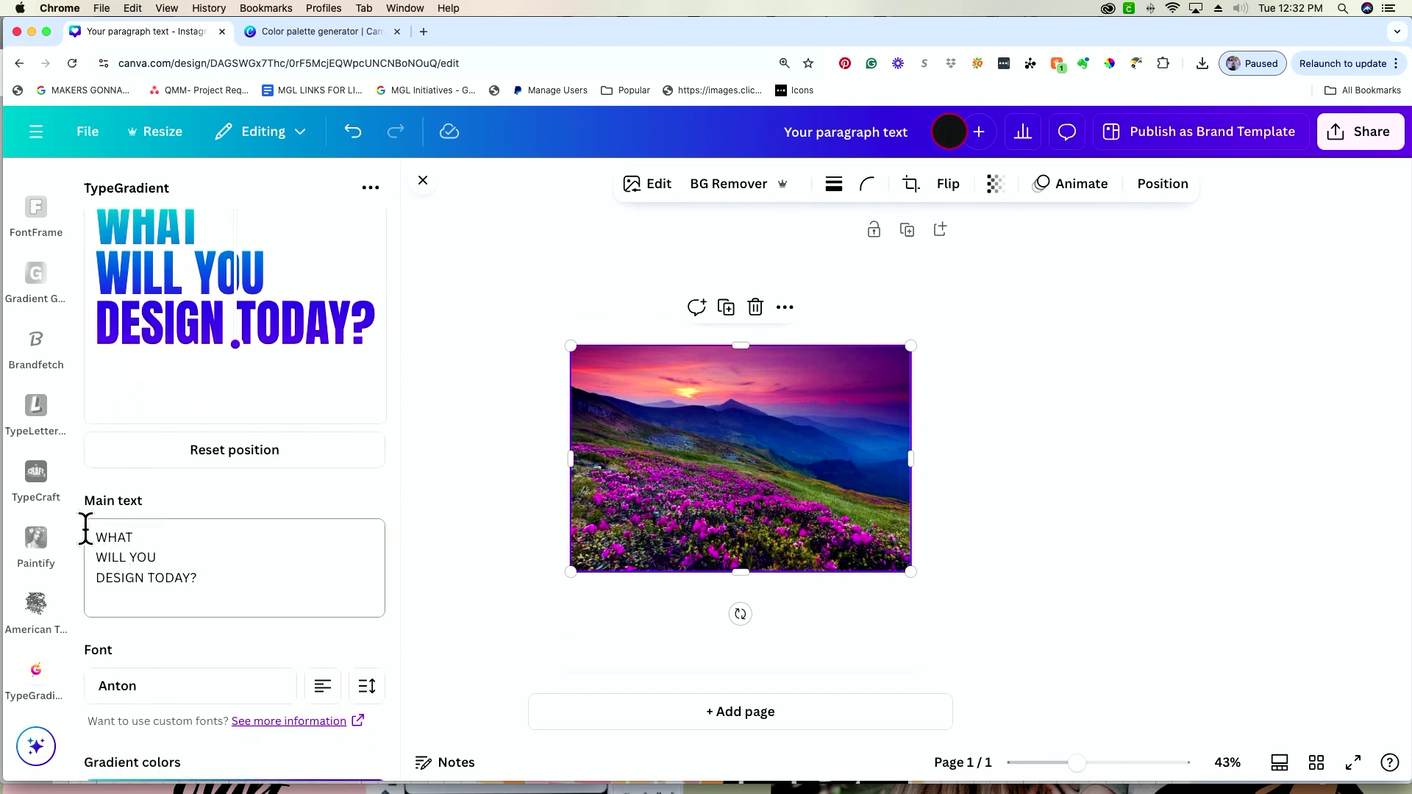
pyautogui.scroll(-1, 127, 587)
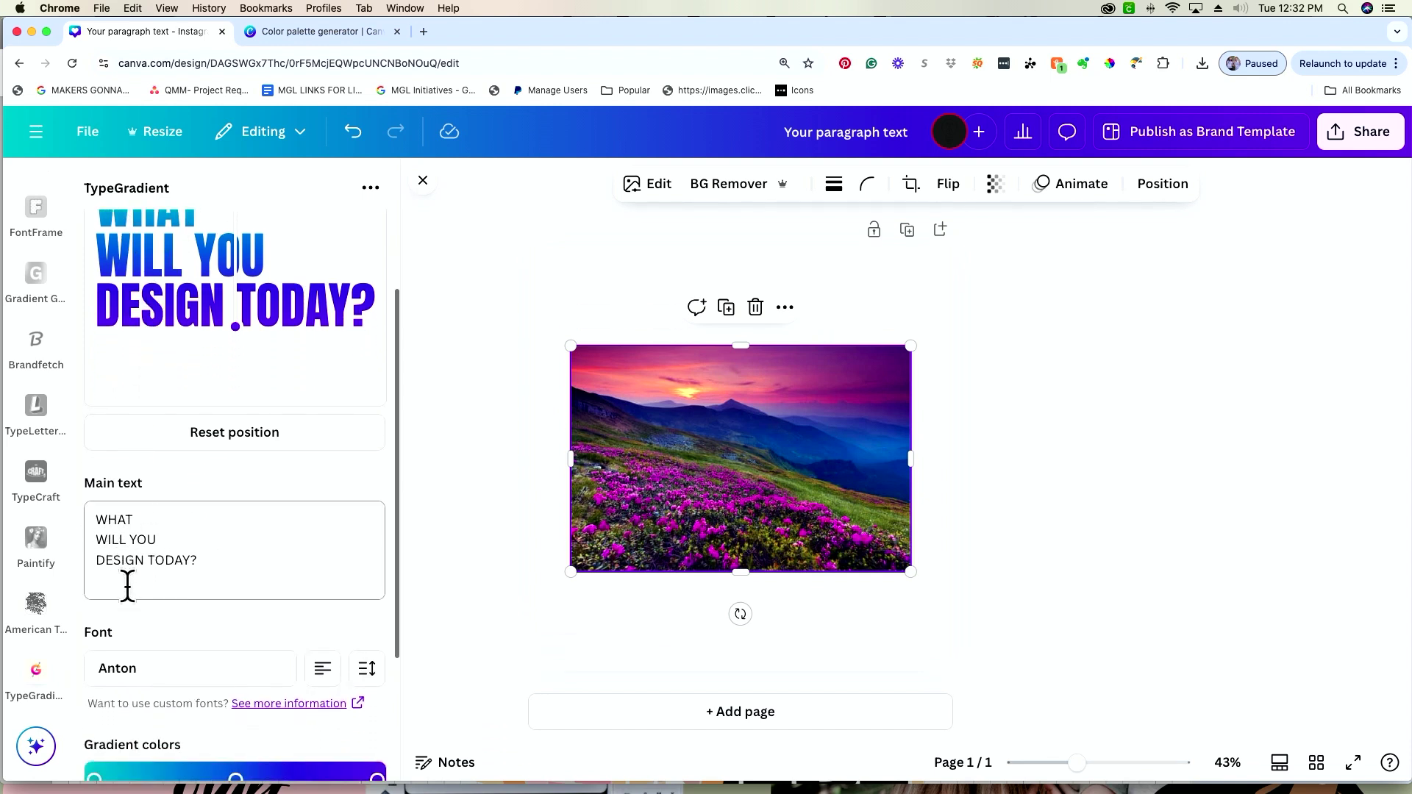
pyautogui.click(195, 684)
pyautogui.scroll(-10, 239, 479)
pyautogui.scroll(15, 240, 479)
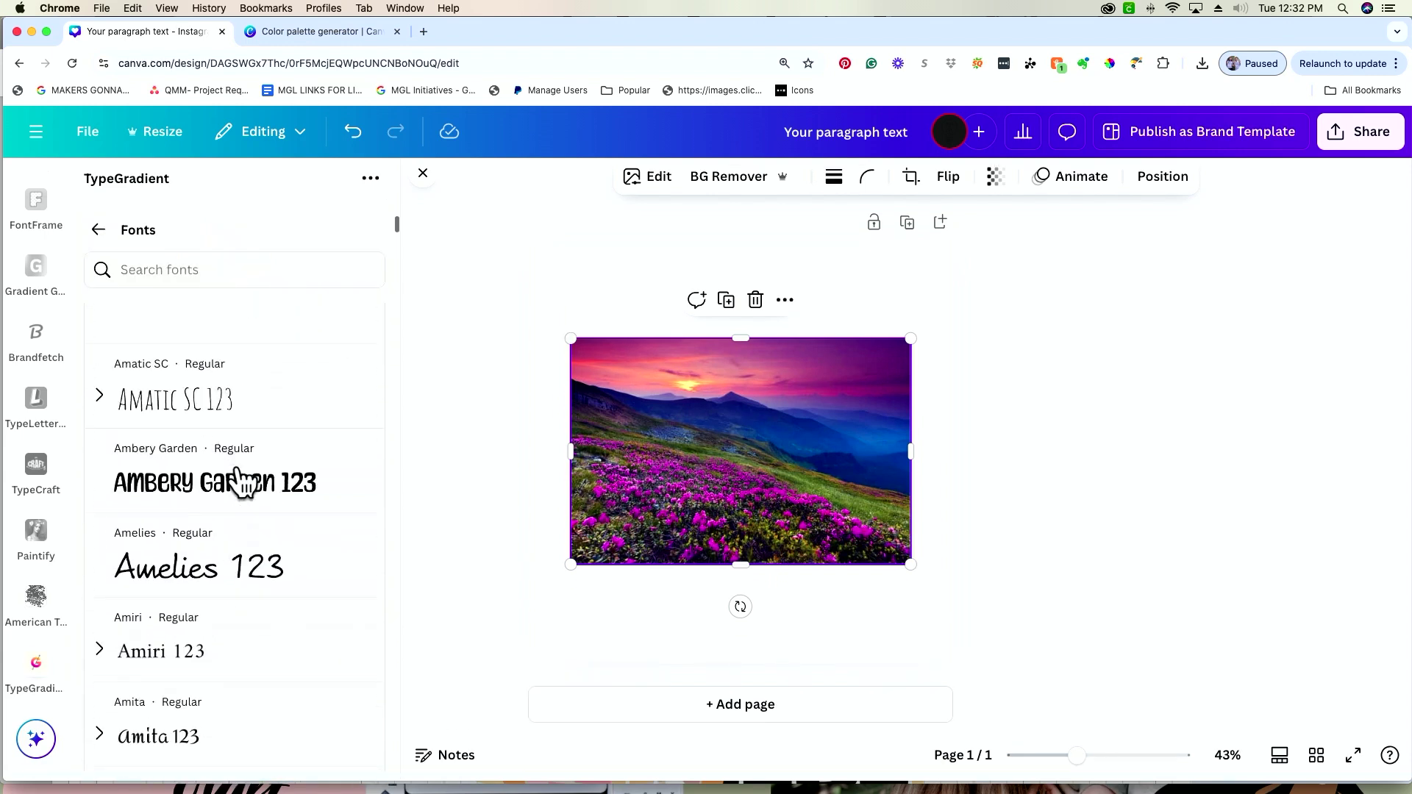
pyautogui.scroll(-2, 243, 471)
pyautogui.click(258, 441)
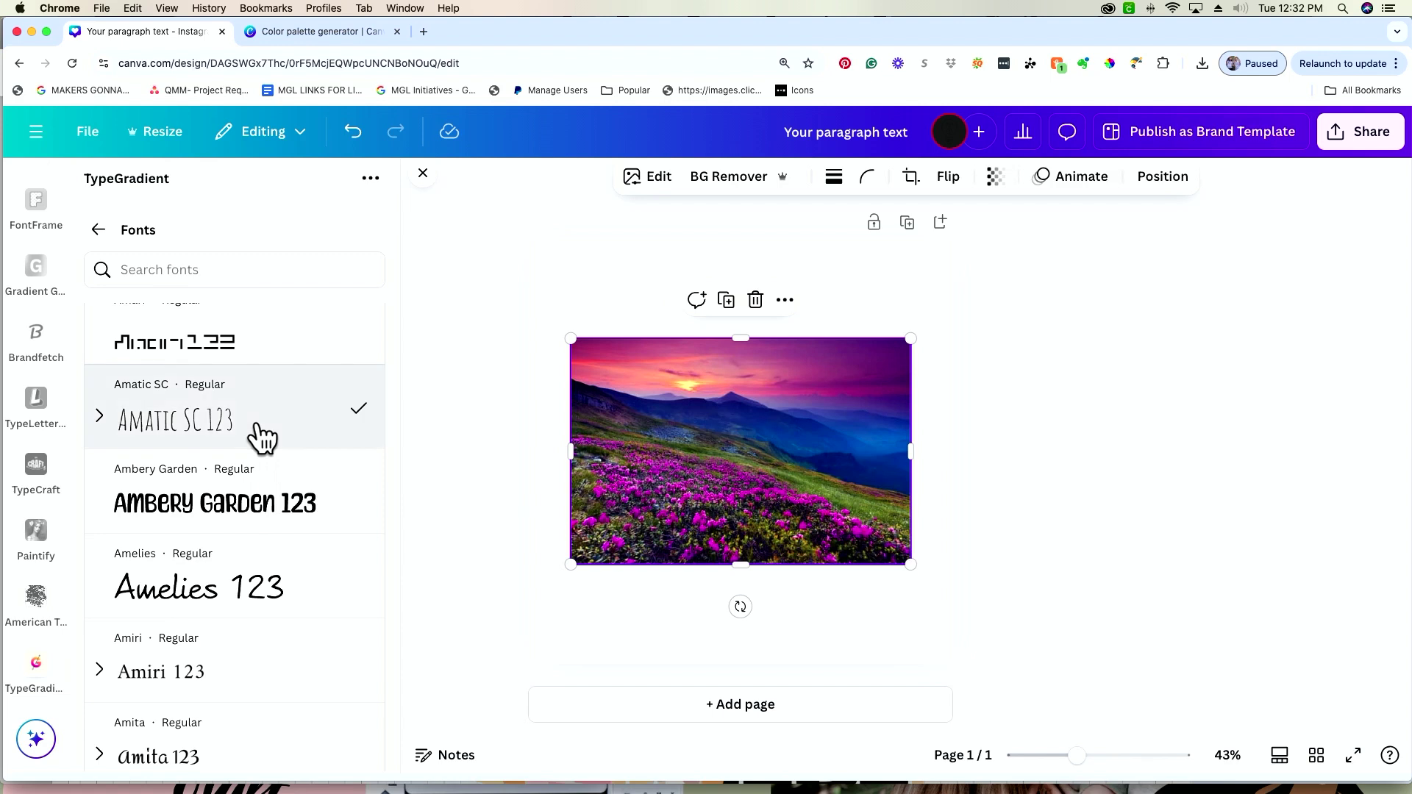
pyautogui.click(100, 227)
pyautogui.scroll(4, 142, 309)
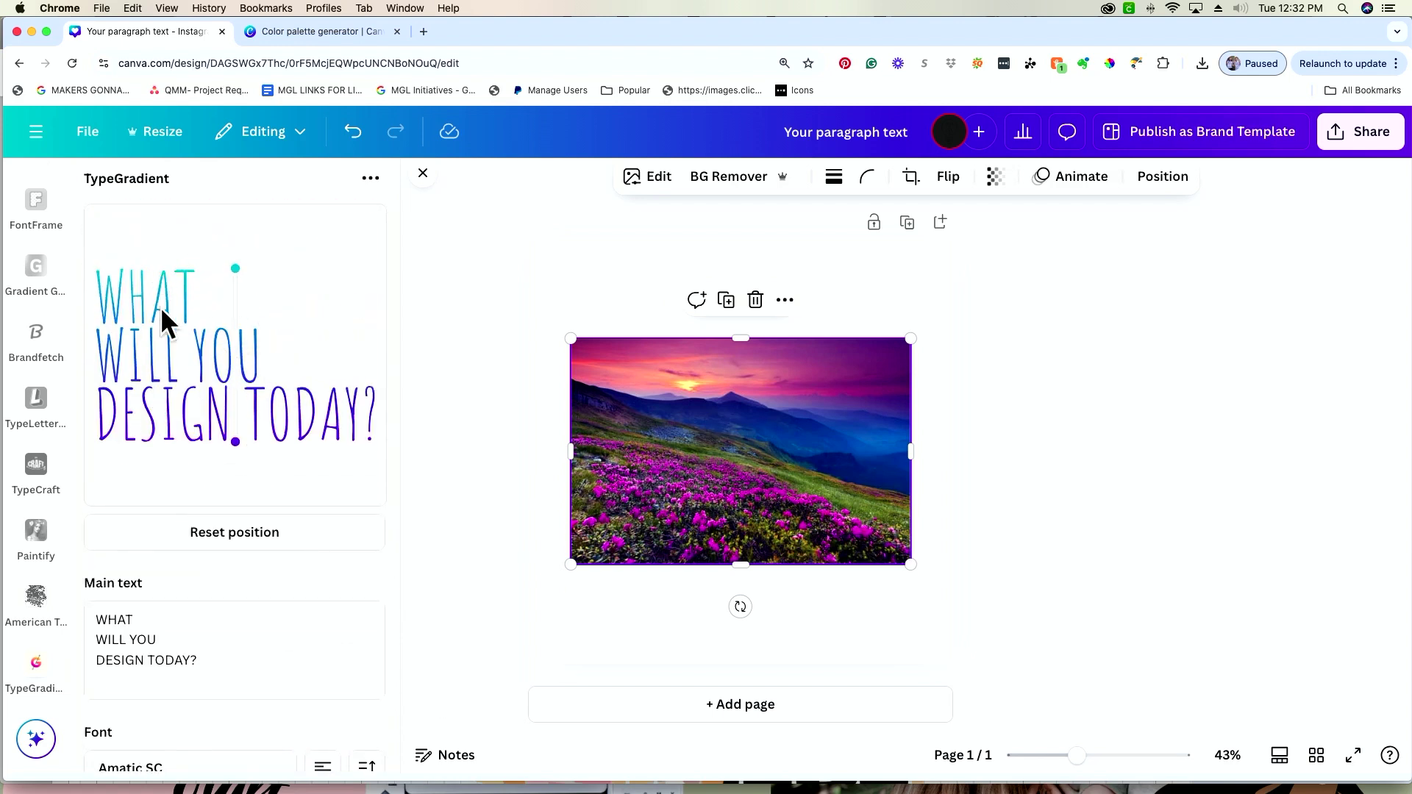
# - Add a green #04db00 stop before the text gradient's middle color and a pink #f14fcd stop after it
pyautogui.scroll(-4, 197, 346)
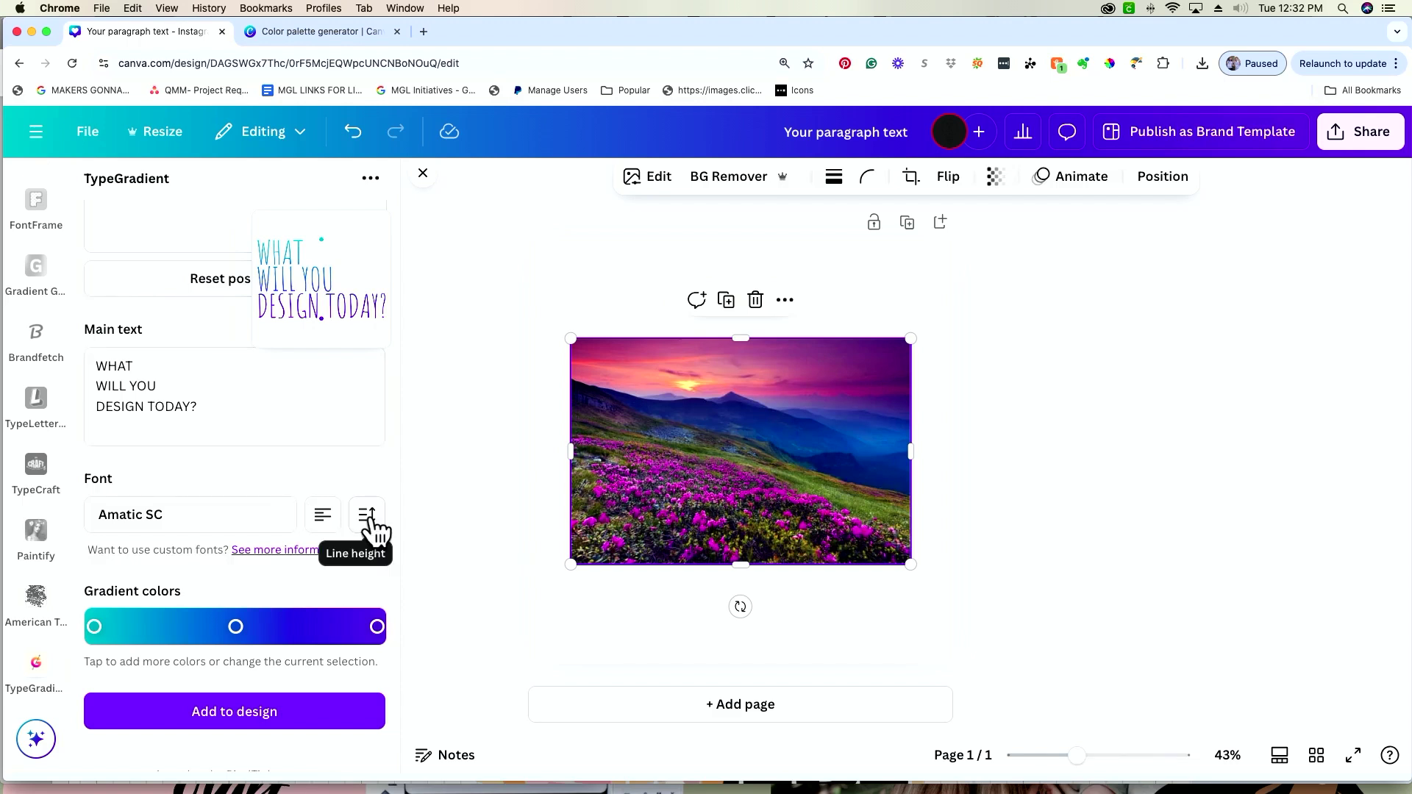
pyautogui.click(165, 627)
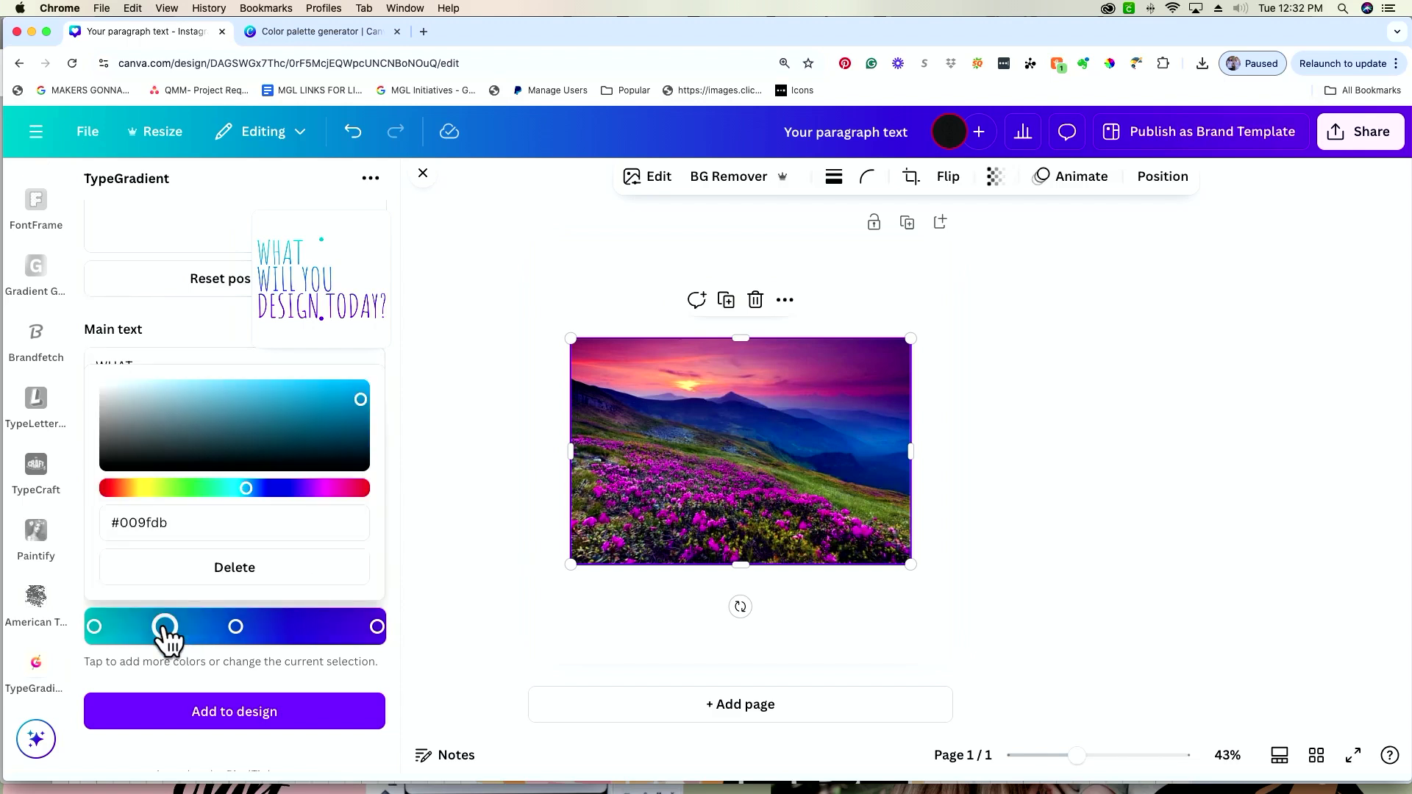
pyautogui.click(192, 487)
pyautogui.click(318, 628)
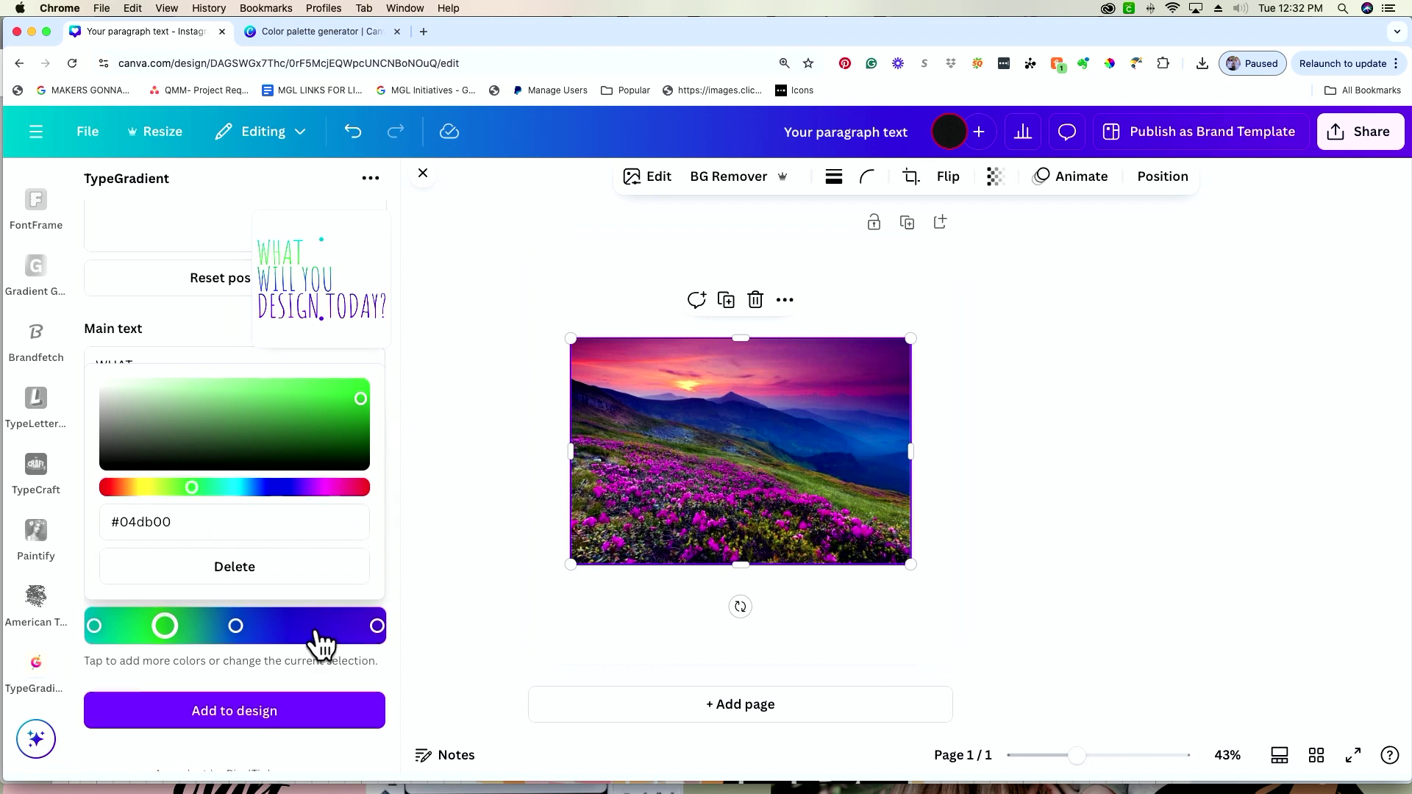
pyautogui.click(328, 489)
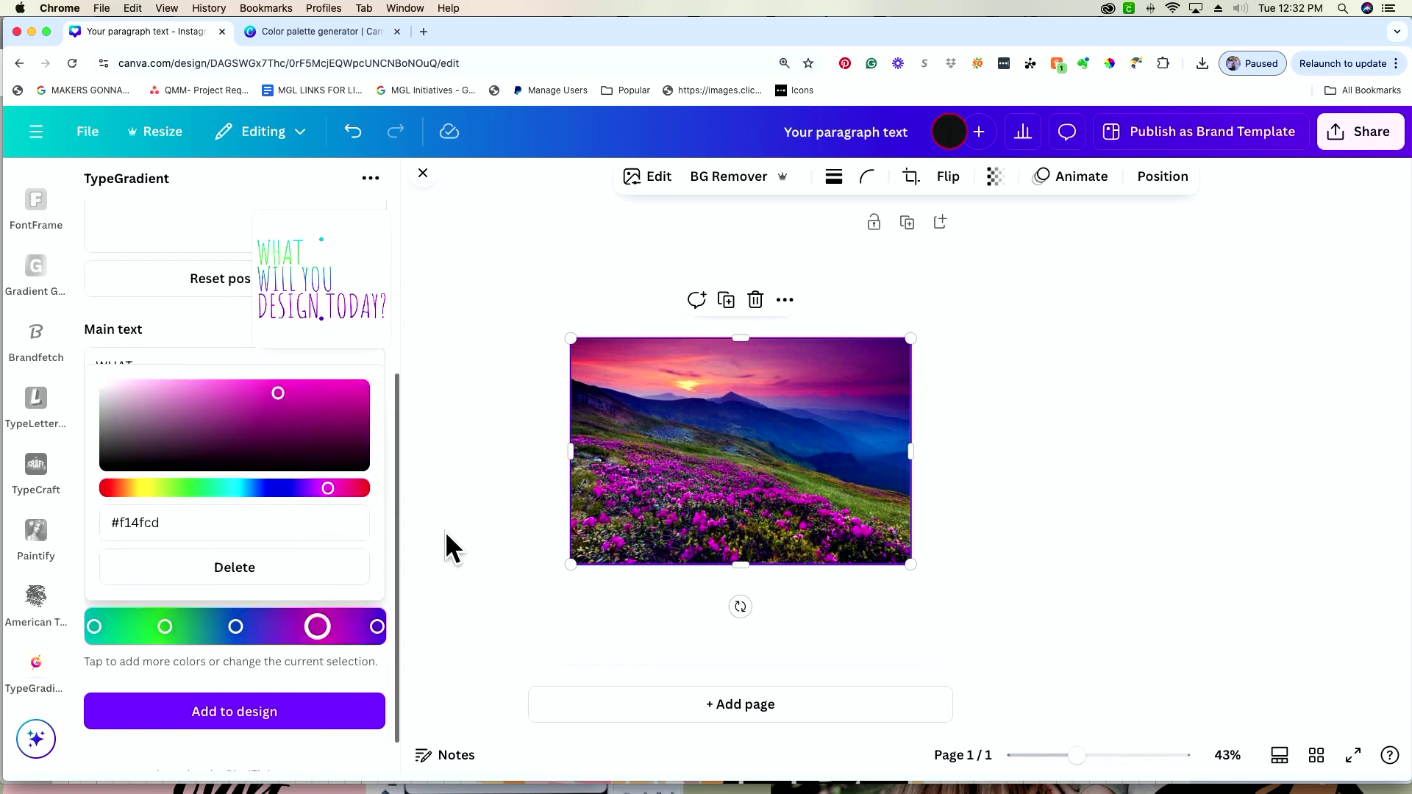
pyautogui.click(469, 519)
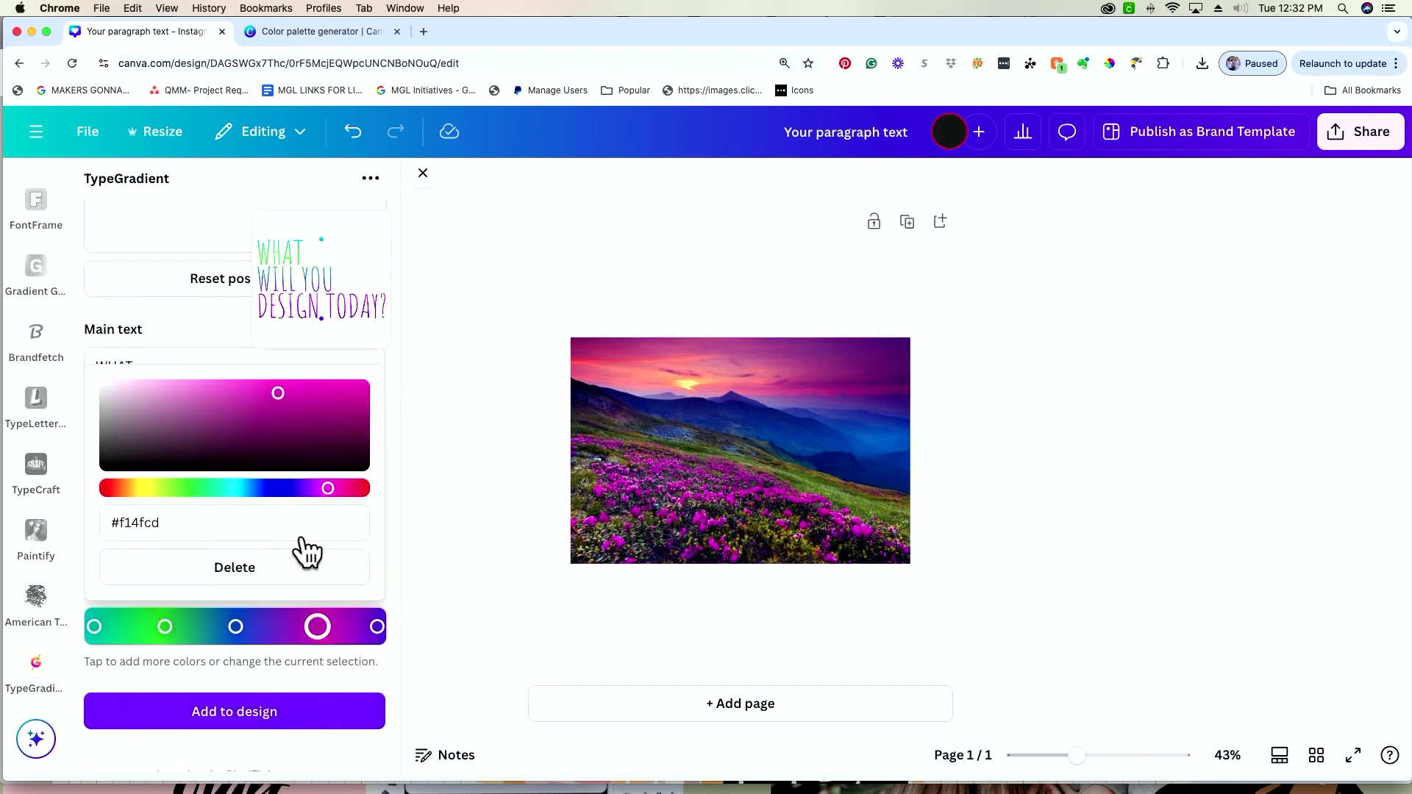
# - Move the gradient's two handles to opposite ends of the DESIGN TODAY? line so the colors run horizontally
pyautogui.scroll(5, 263, 300)
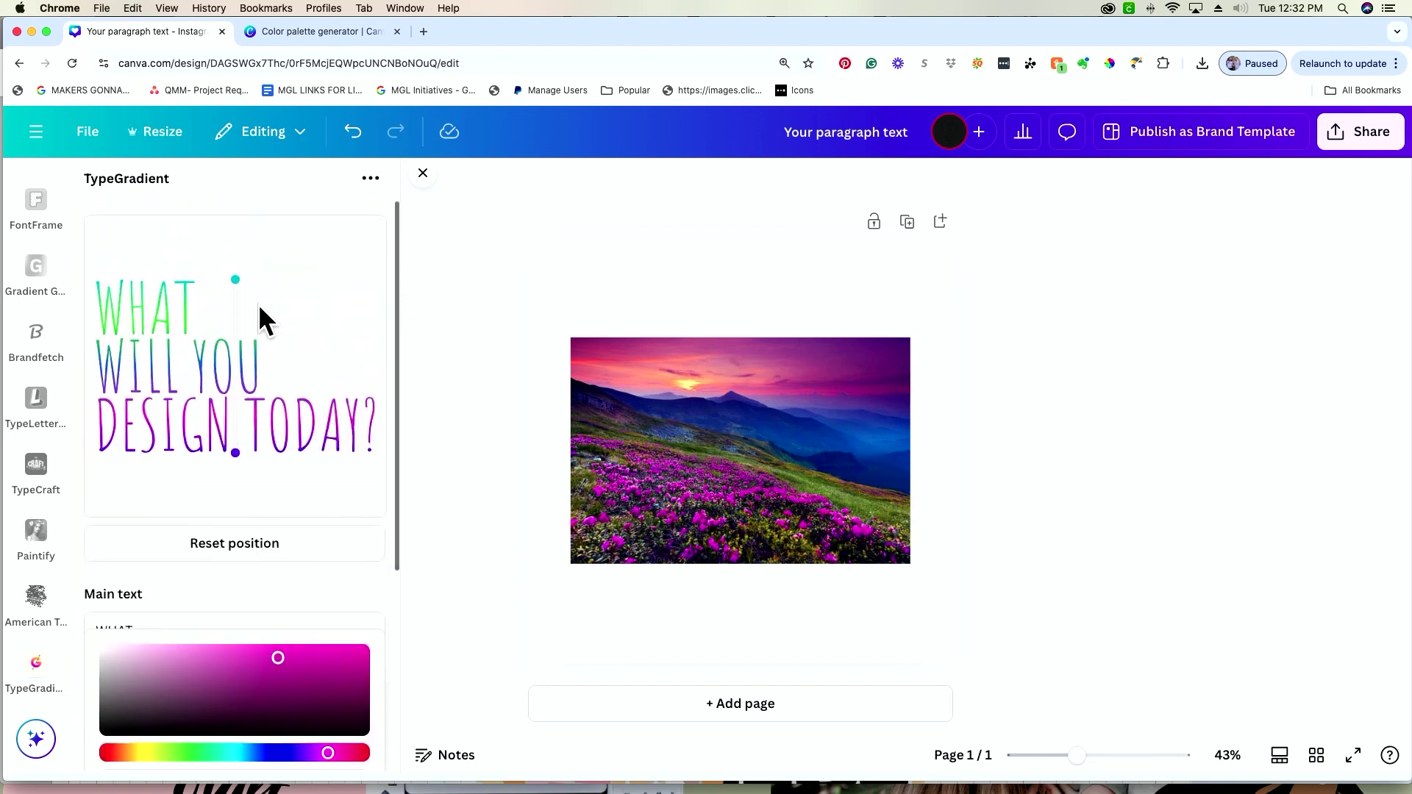
pyautogui.moveTo(236, 432); pyautogui.dragTo(344, 453)
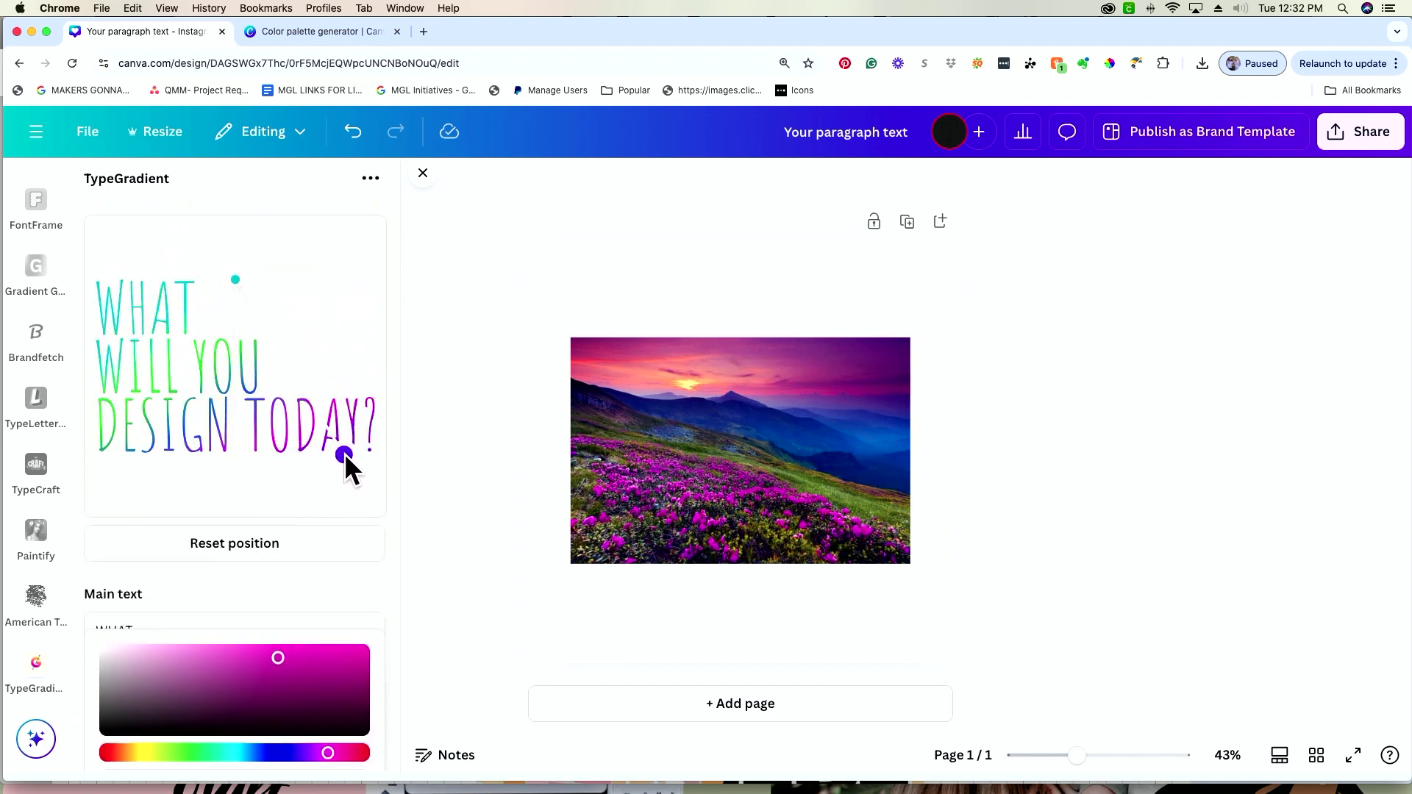
pyautogui.moveTo(220, 282); pyautogui.dragTo(132, 344)
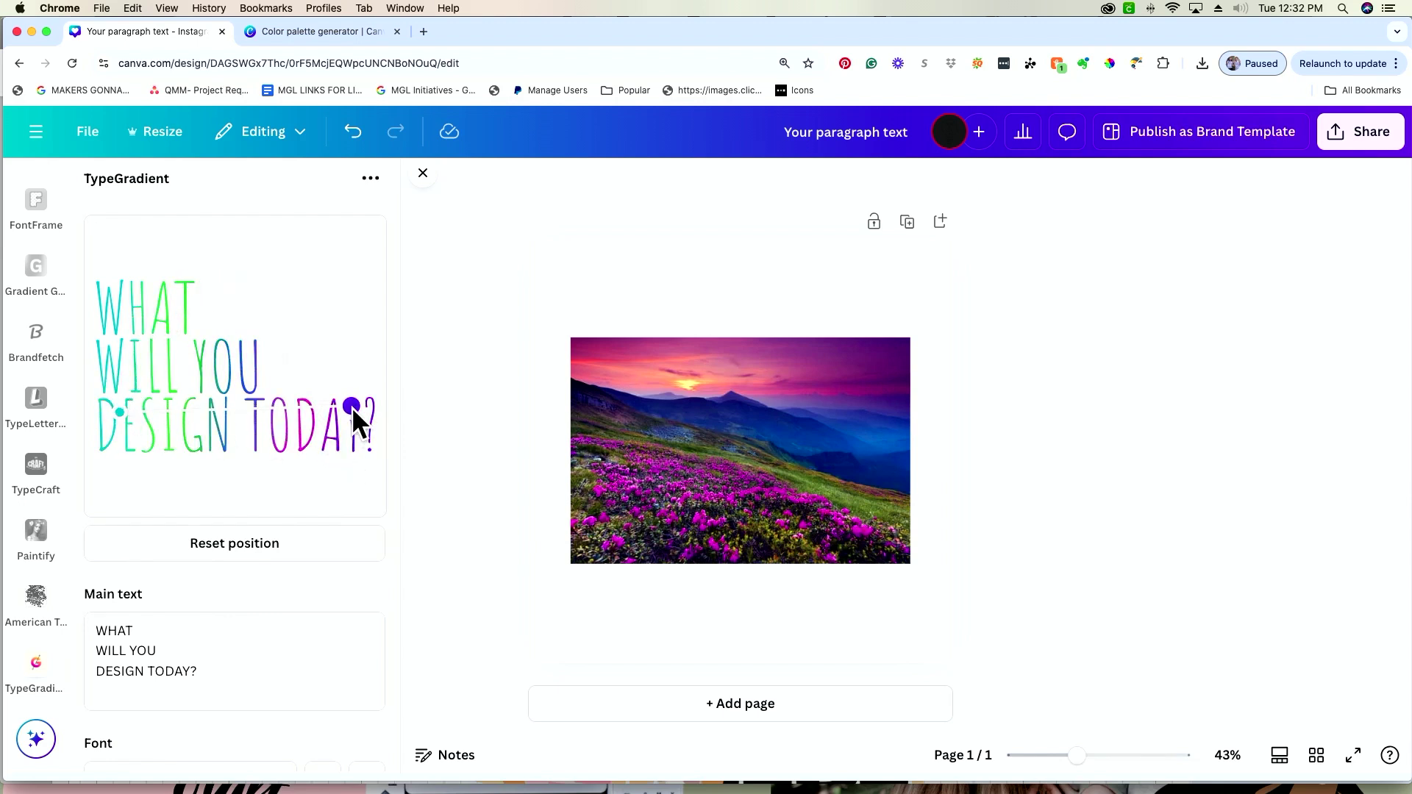
# - Move the gradient's start handle above the text and its end handle below it so the colors run vertically
pyautogui.moveTo(350, 413); pyautogui.dragTo(266, 459)
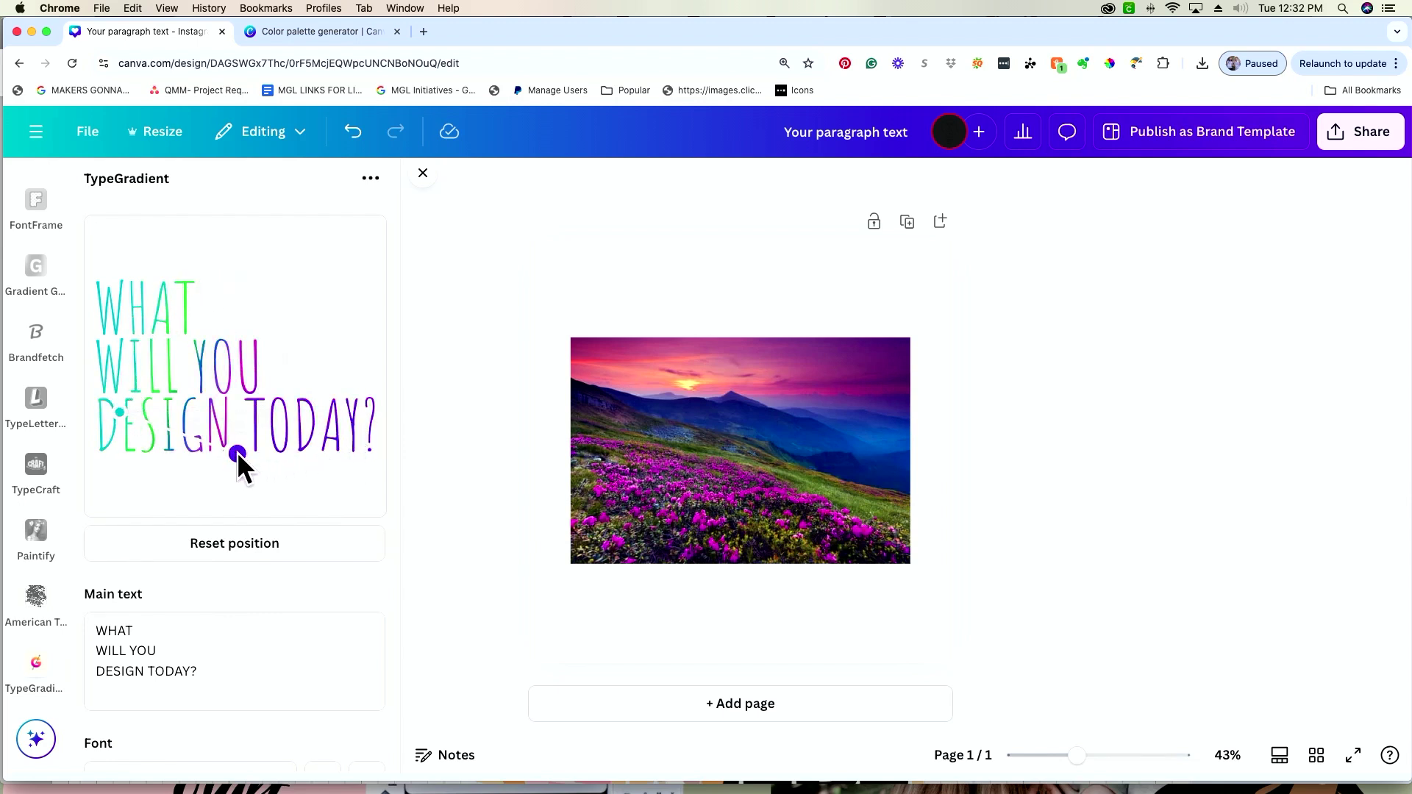
pyautogui.moveTo(119, 398); pyautogui.dragTo(231, 273)
pyautogui.moveTo(265, 456); pyautogui.dragTo(233, 452)
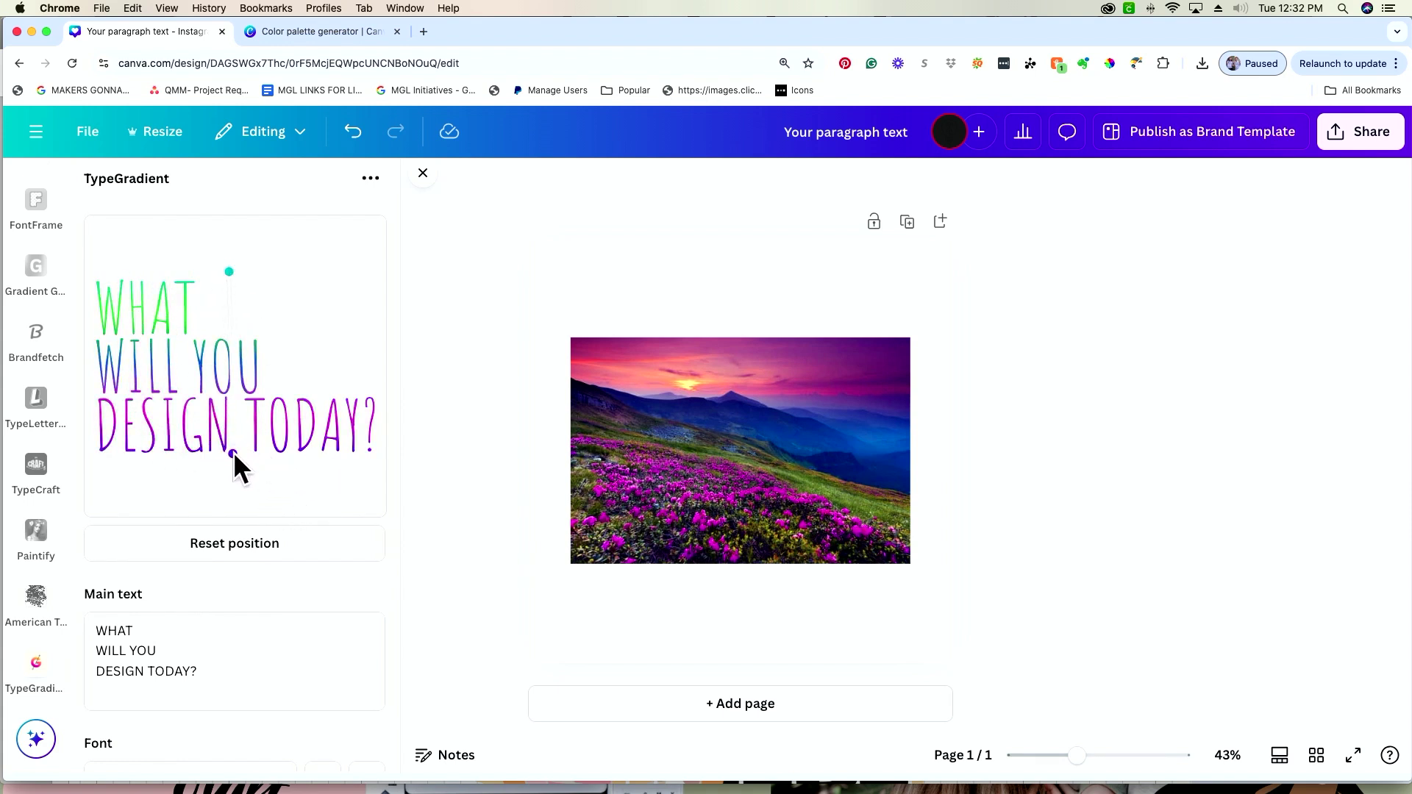
# - Add the gradient text to the design, then reposition the mountain photo and the lettering to place the text on the white page
pyautogui.scroll(-5, 285, 518)
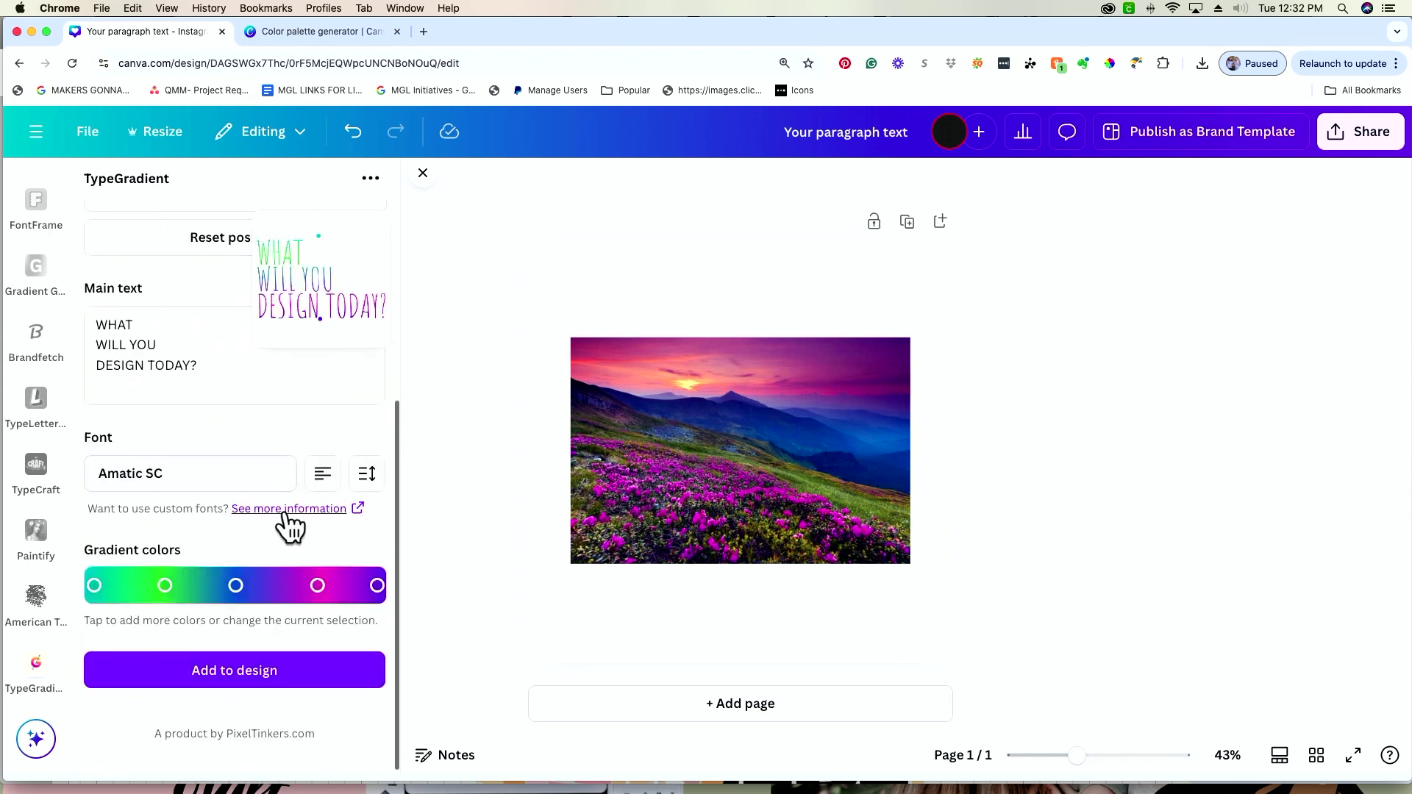
pyautogui.click(261, 684)
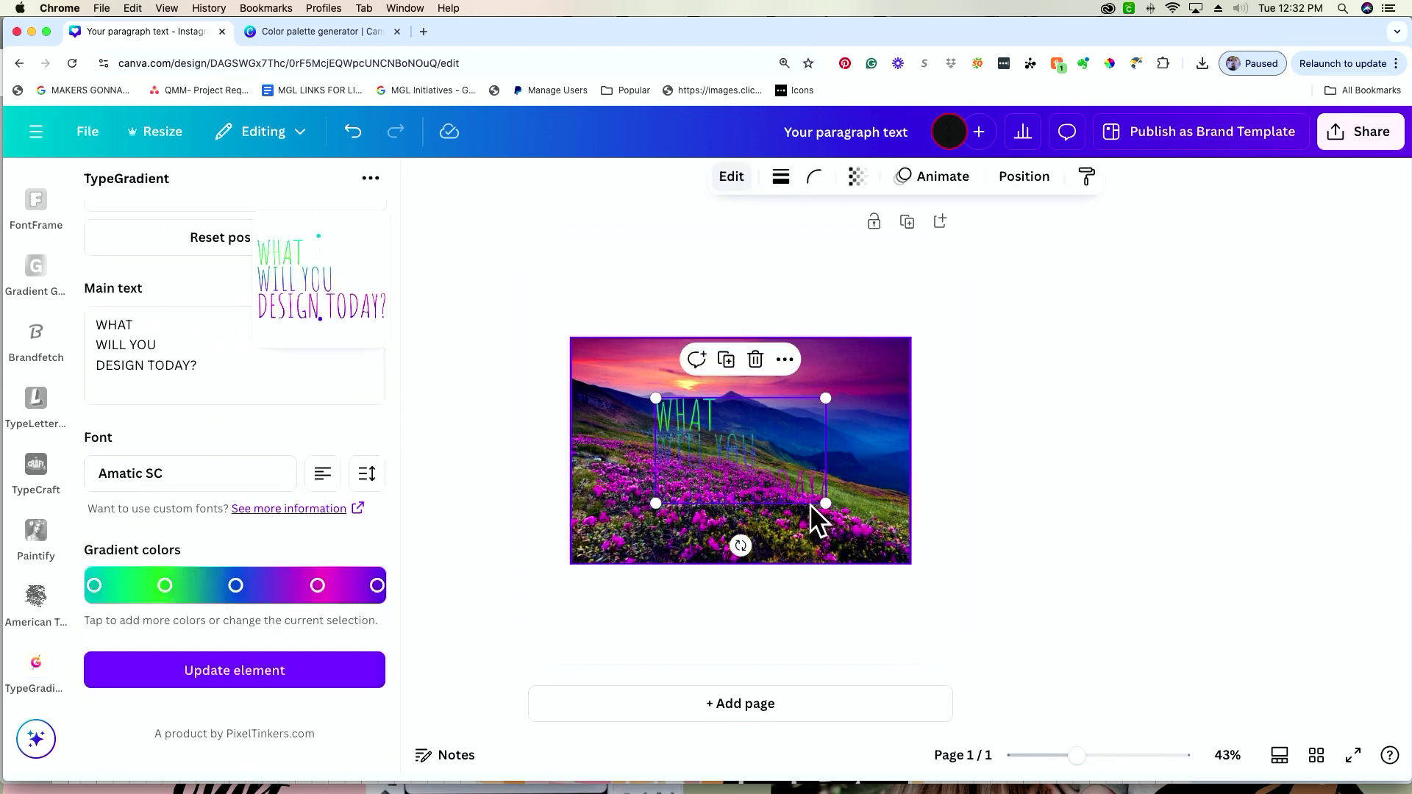
pyautogui.moveTo(836, 423); pyautogui.dragTo(902, 284)
pyautogui.moveTo(709, 483); pyautogui.dragTo(660, 576)
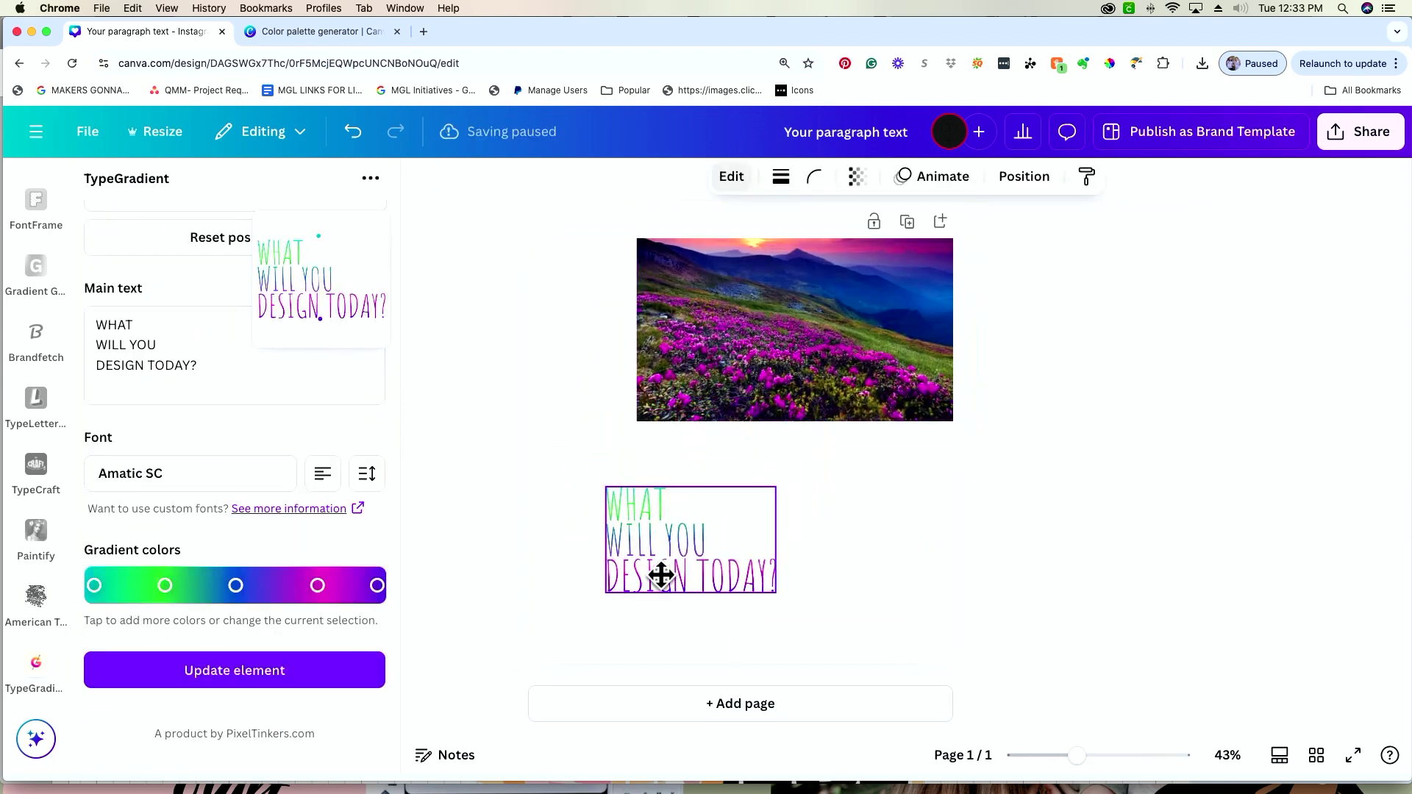
pyautogui.moveTo(838, 379); pyautogui.dragTo(775, 427)
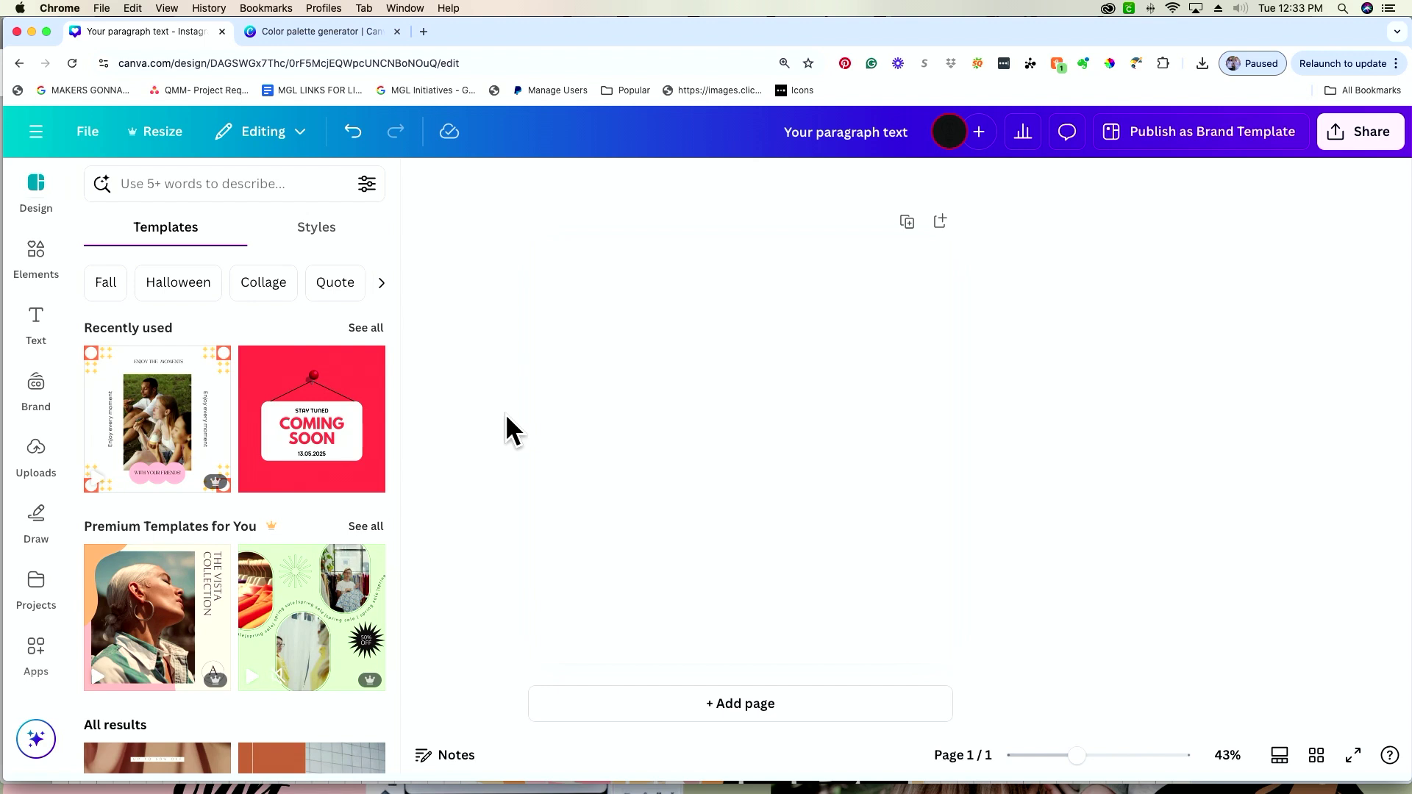
# - Apply the red Coming Soon template and shuffle the Design Make Sell brand palette until the background is mint and the card yellow
pyautogui.click(317, 446)
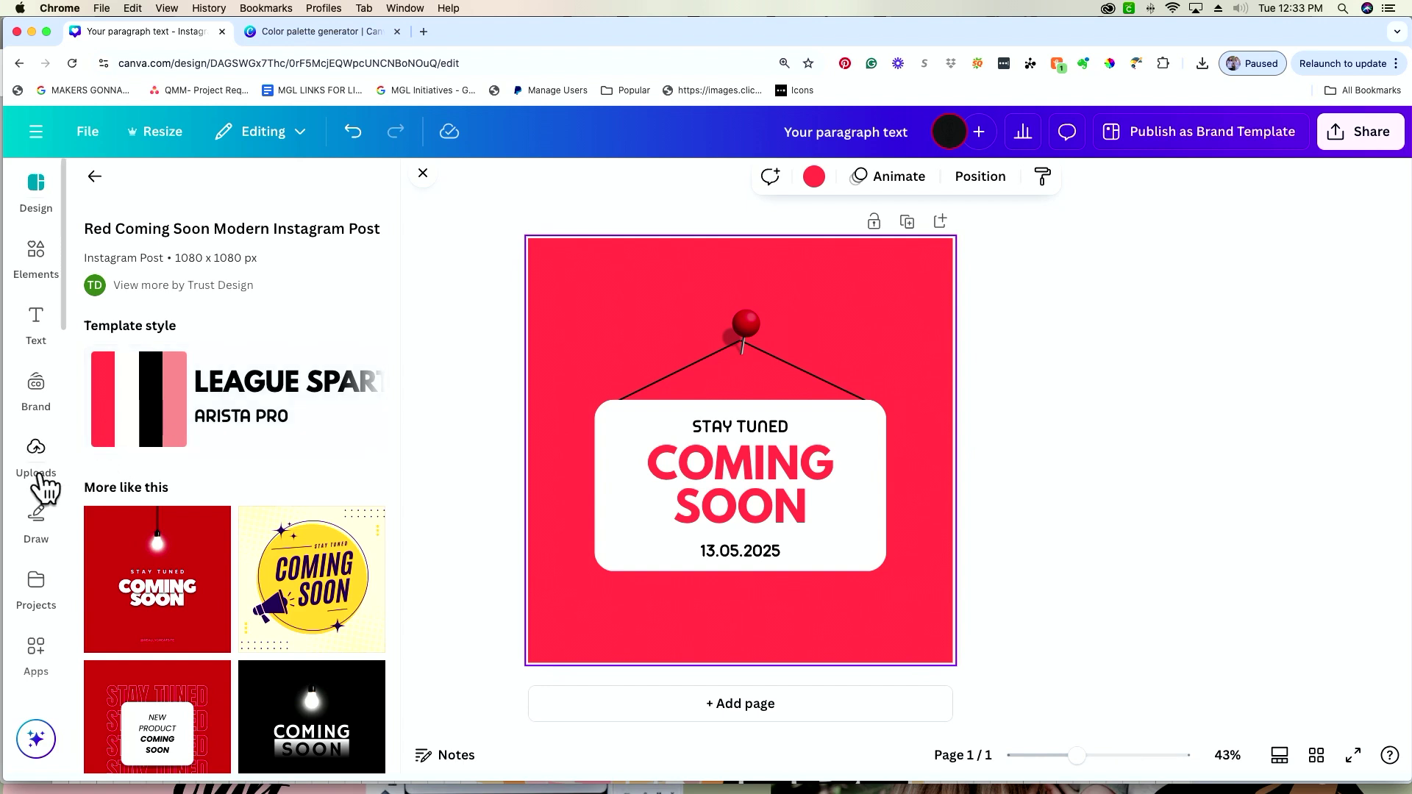
pyautogui.click(43, 415)
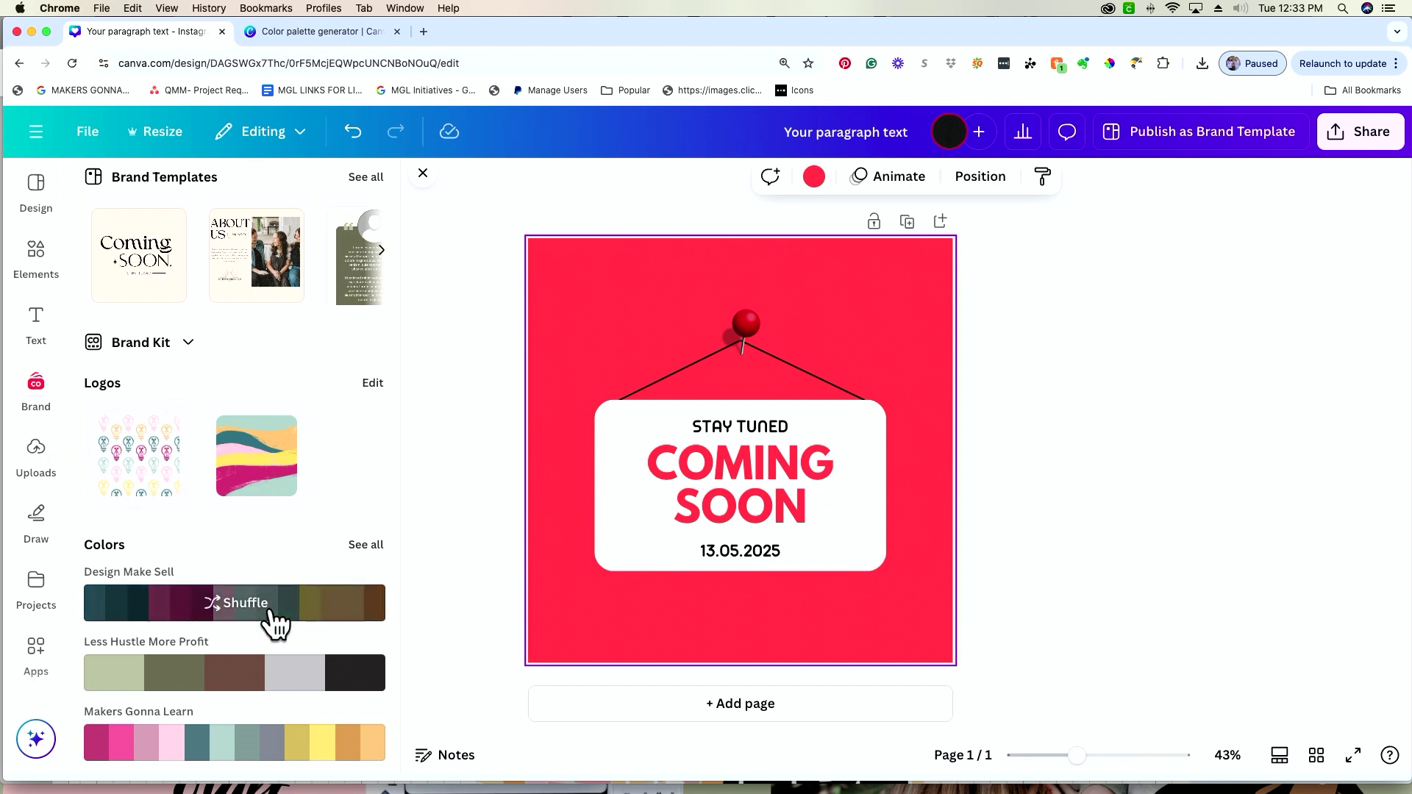
pyautogui.click(312, 612)
pyautogui.click(316, 622)
pyautogui.click(316, 621)
pyautogui.click(317, 622)
pyautogui.click(316, 622)
pyautogui.click(317, 622)
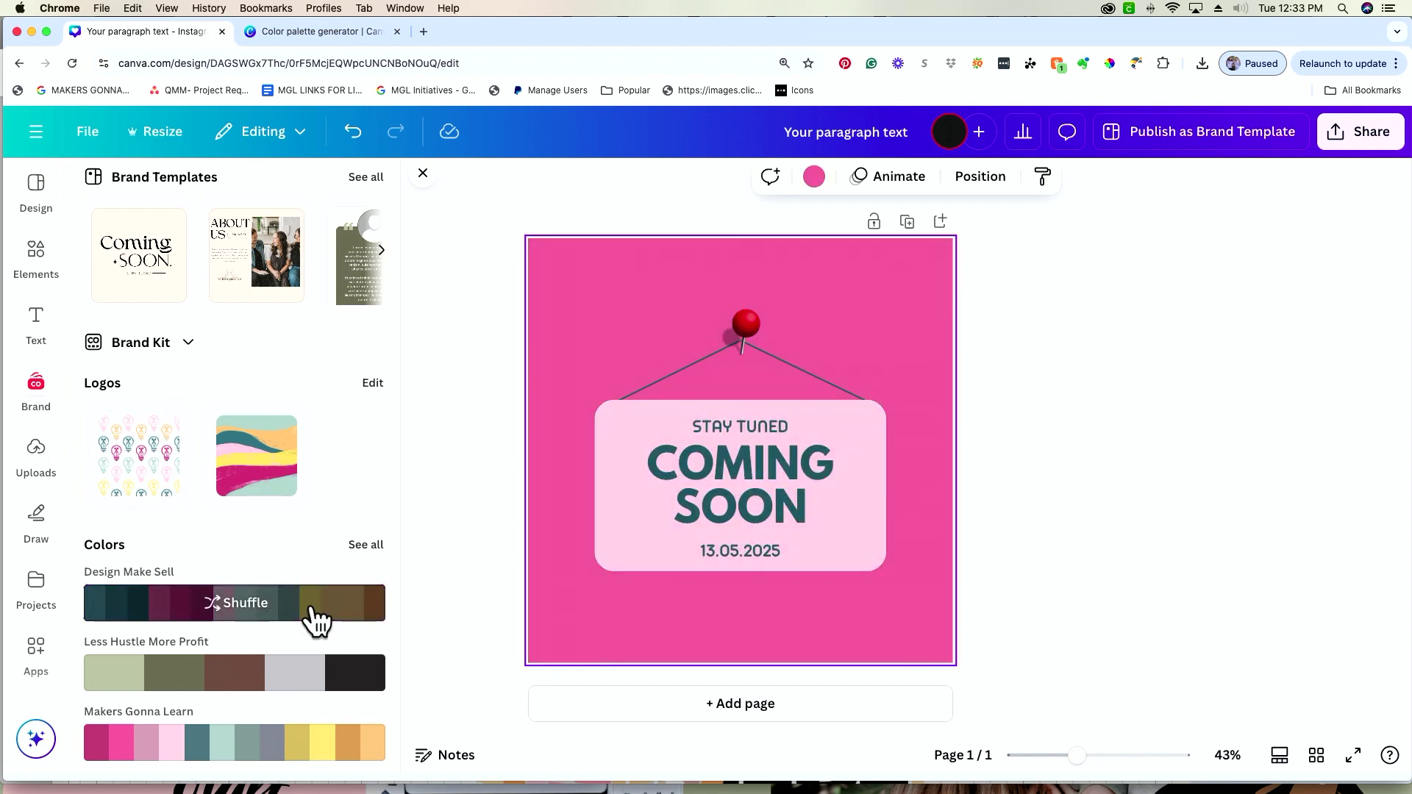
pyautogui.click(316, 621)
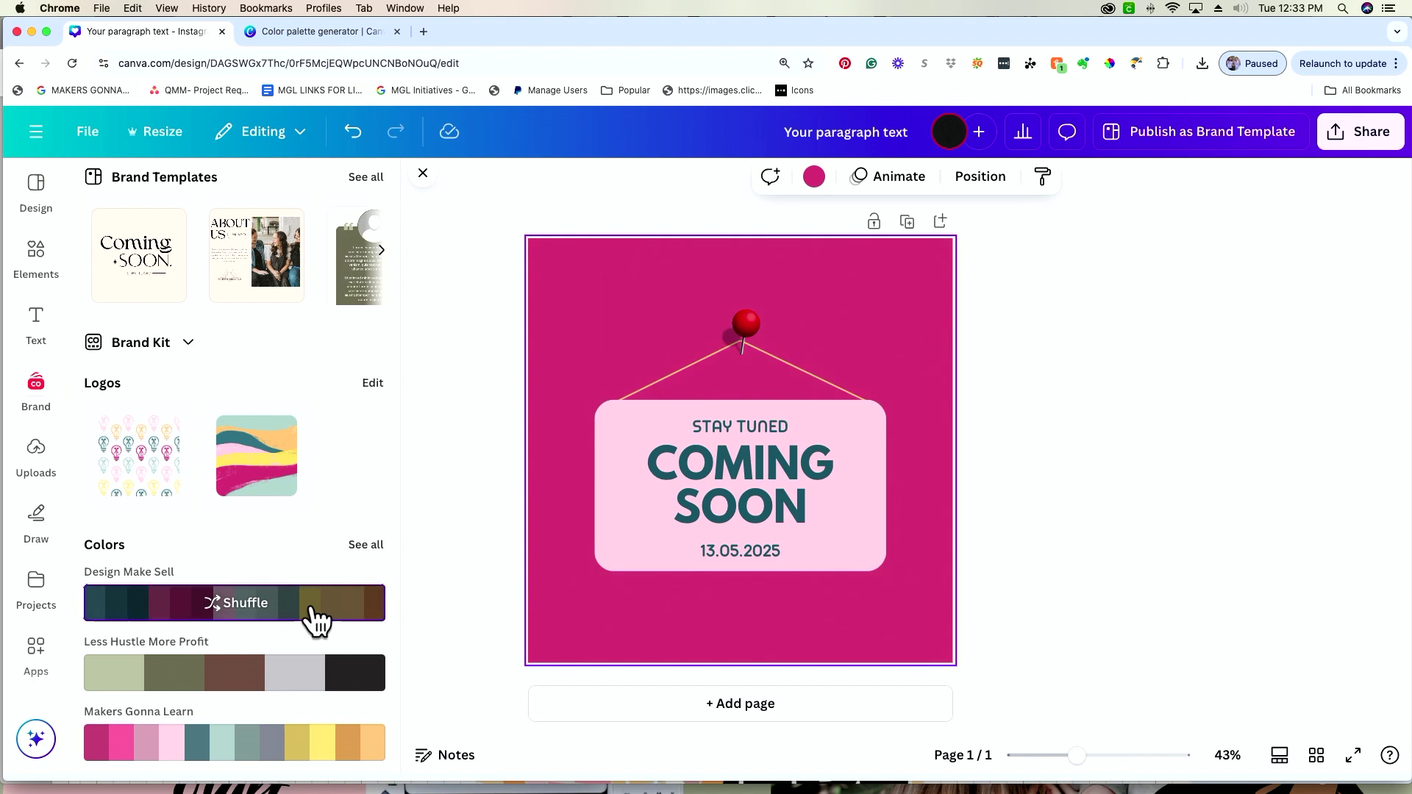
pyautogui.click(316, 621)
pyautogui.click(316, 621)
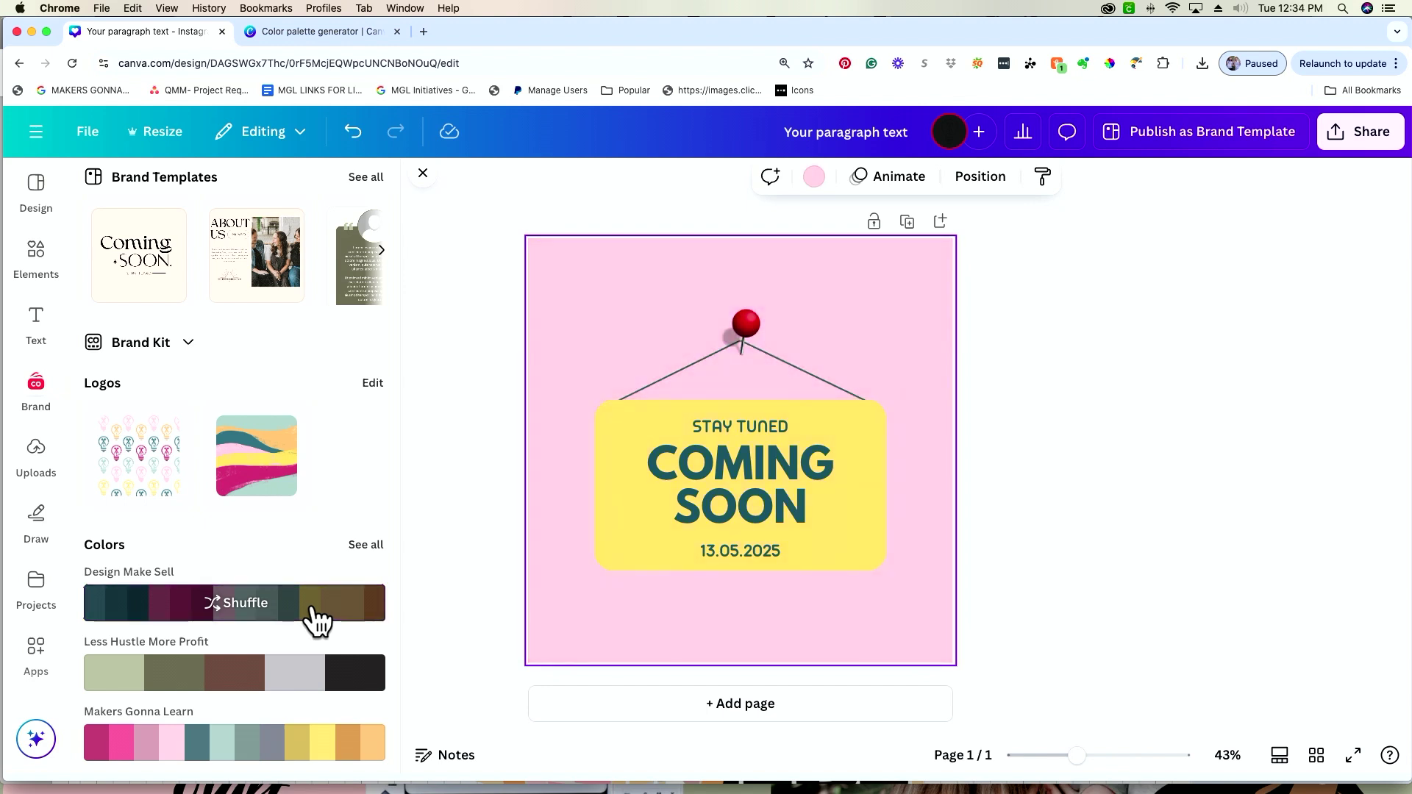
pyautogui.click(316, 622)
pyautogui.click(458, 525)
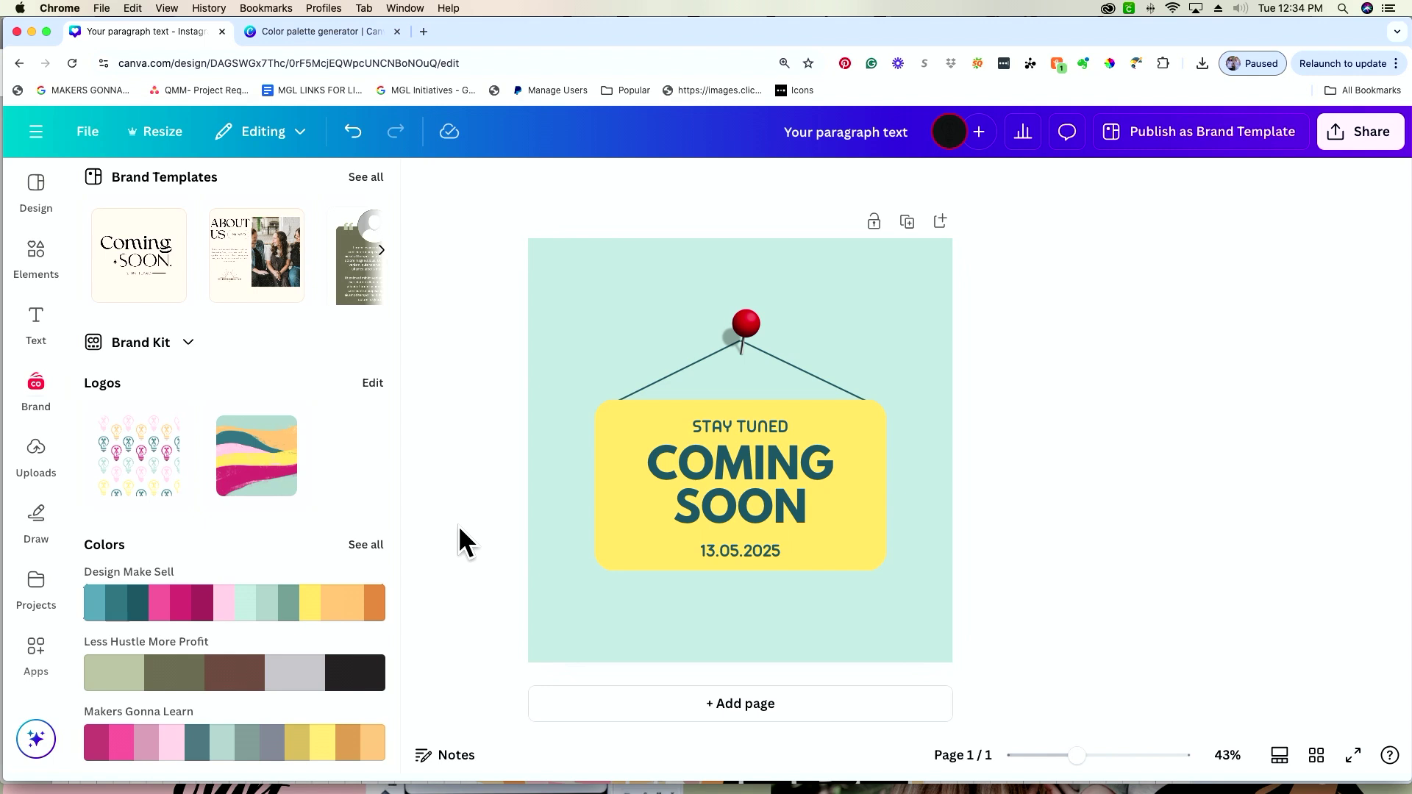
# - Switch to the Canva Colors page, look over its color tools and open the Color palette generator
pyautogui.click(350, 34)
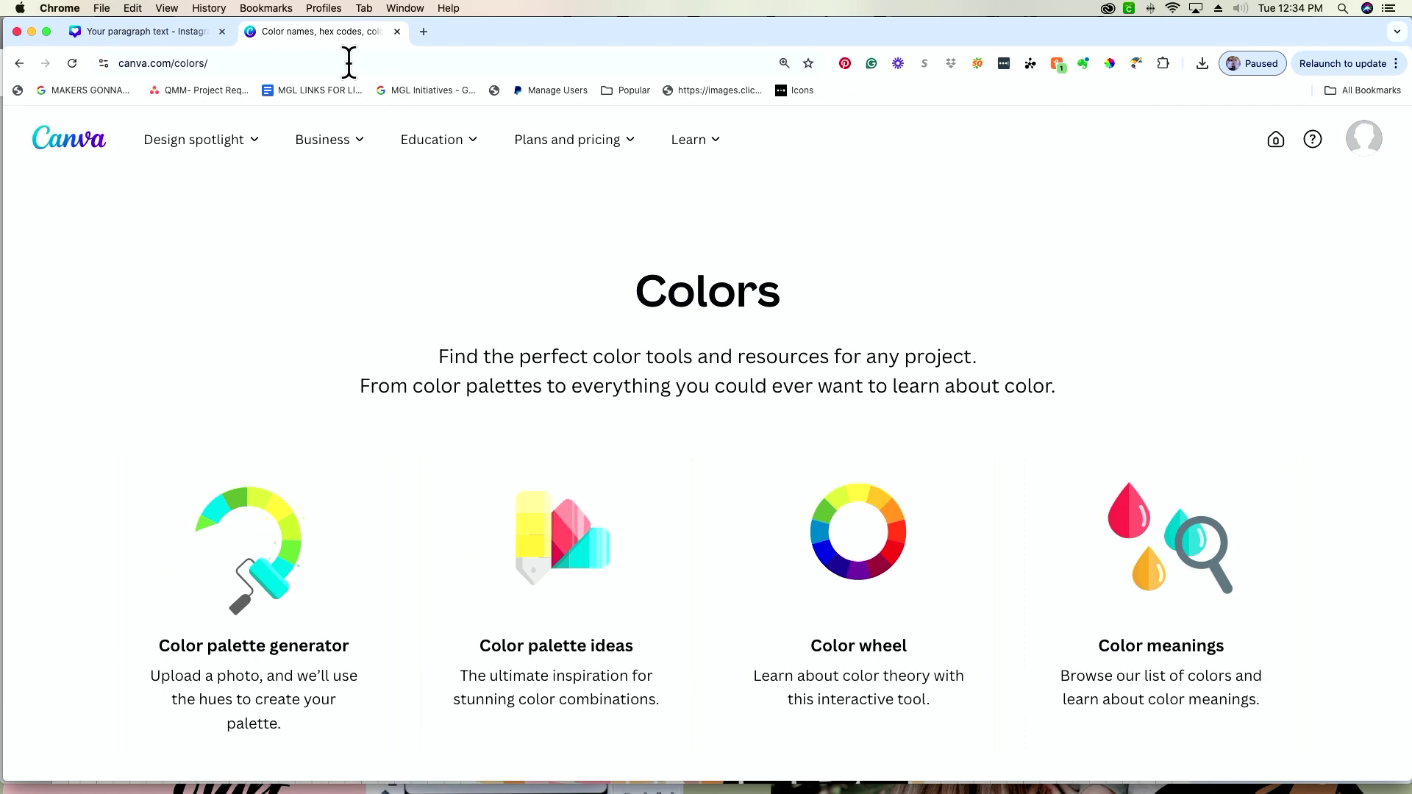
pyautogui.scroll(-5, 151, 400)
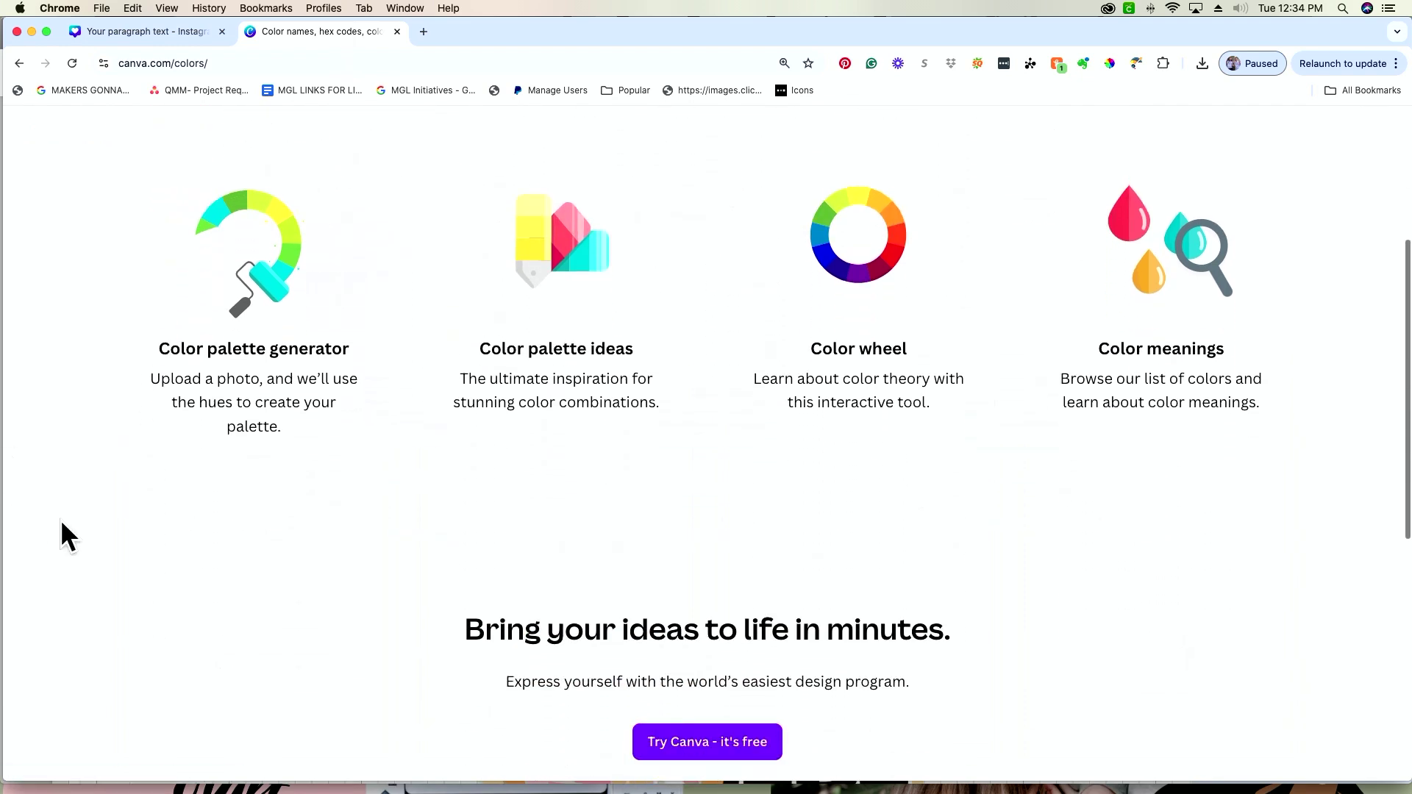
pyautogui.scroll(2, 365, 514)
pyautogui.scroll(-3, 536, 483)
pyautogui.scroll(3, 1060, 488)
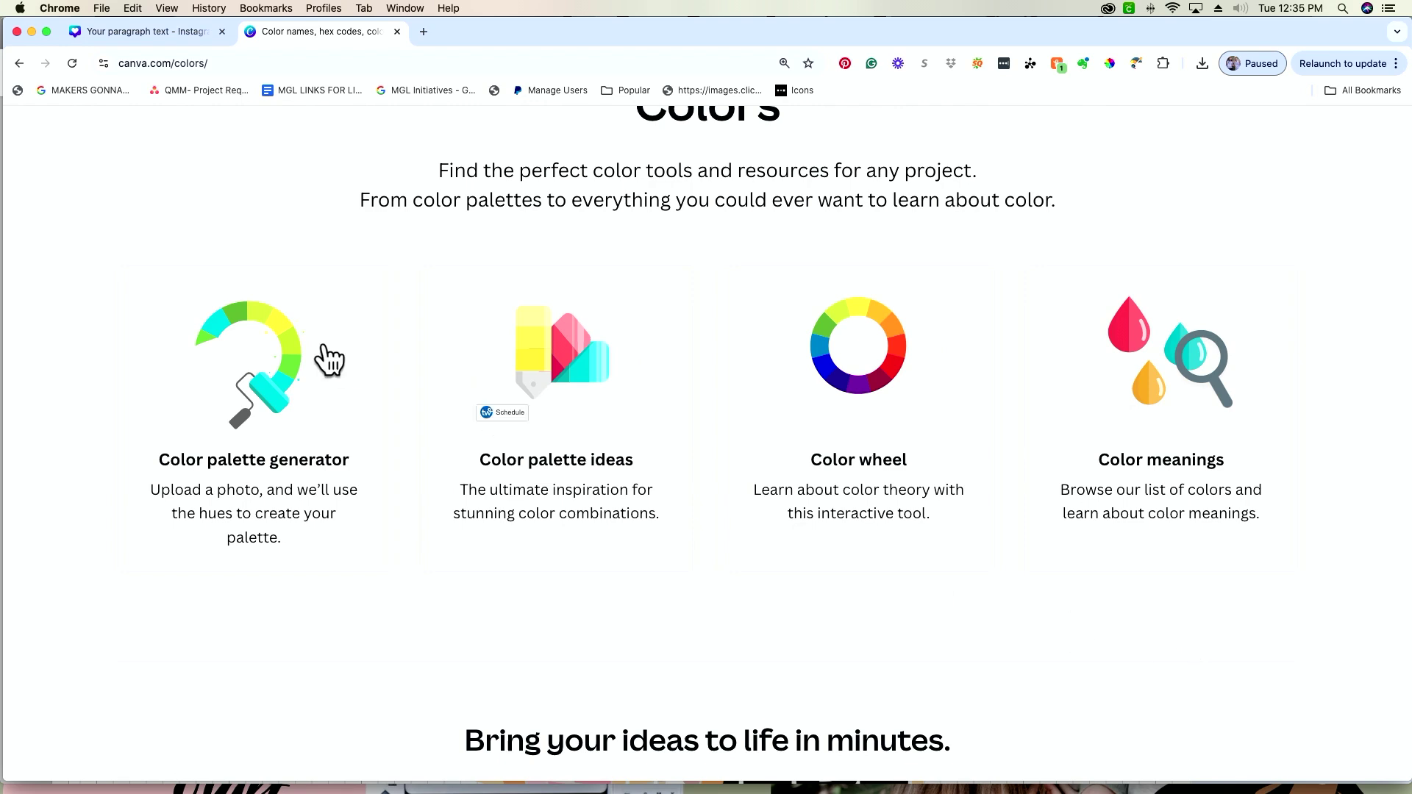
pyautogui.click(308, 390)
# - Search Google for appalachian mountains in a new browser tab and show the image results
pyautogui.click(423, 32)
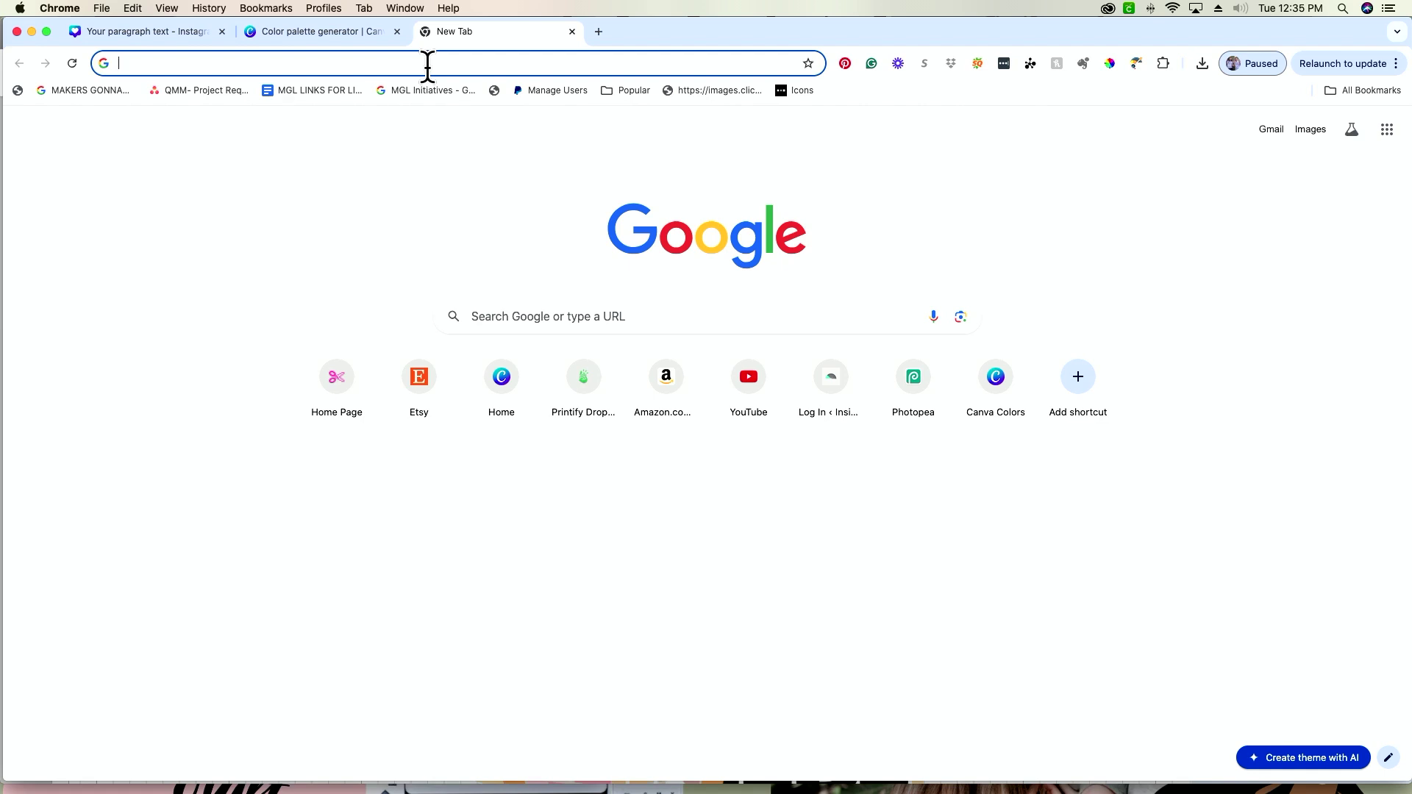
pyautogui.write('a')
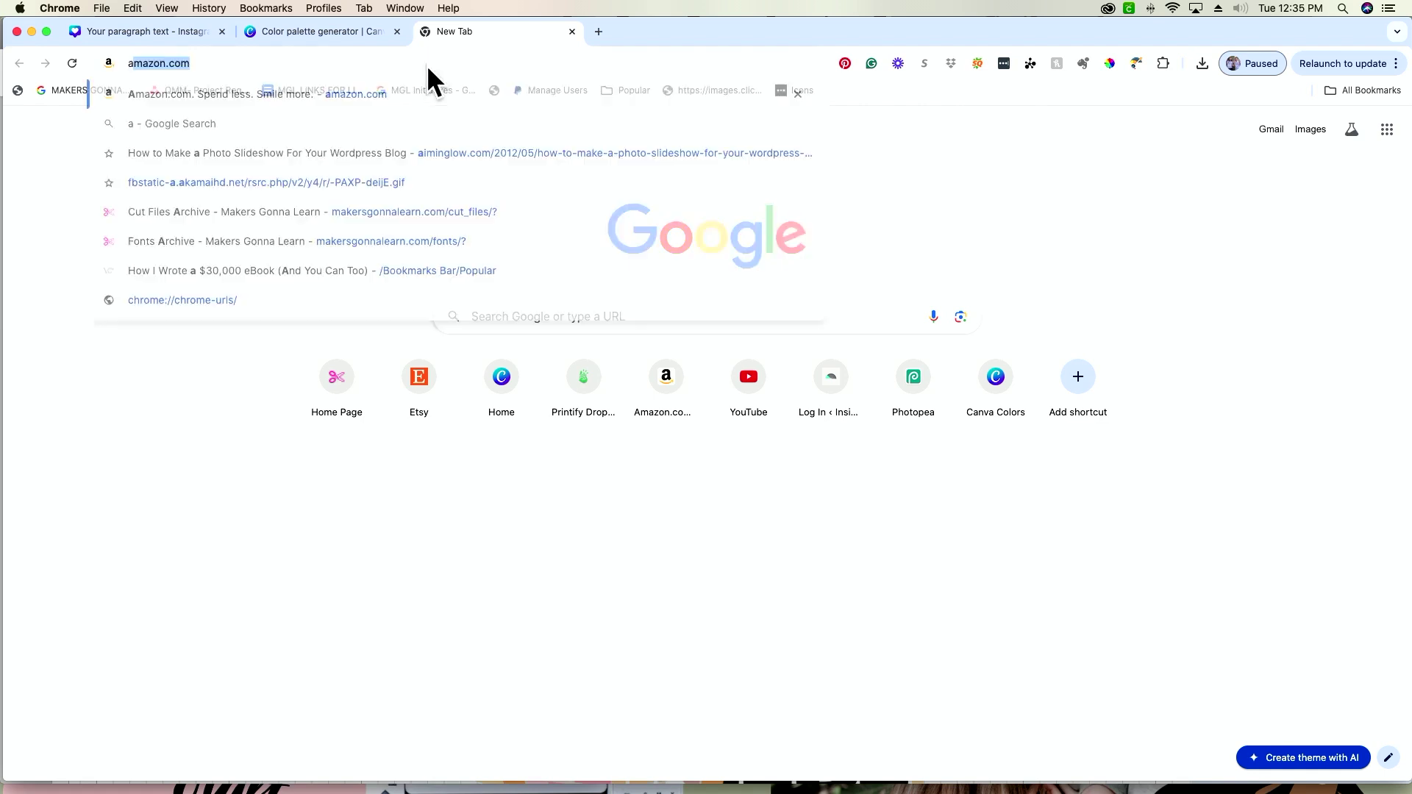
pyautogui.write('ppala')
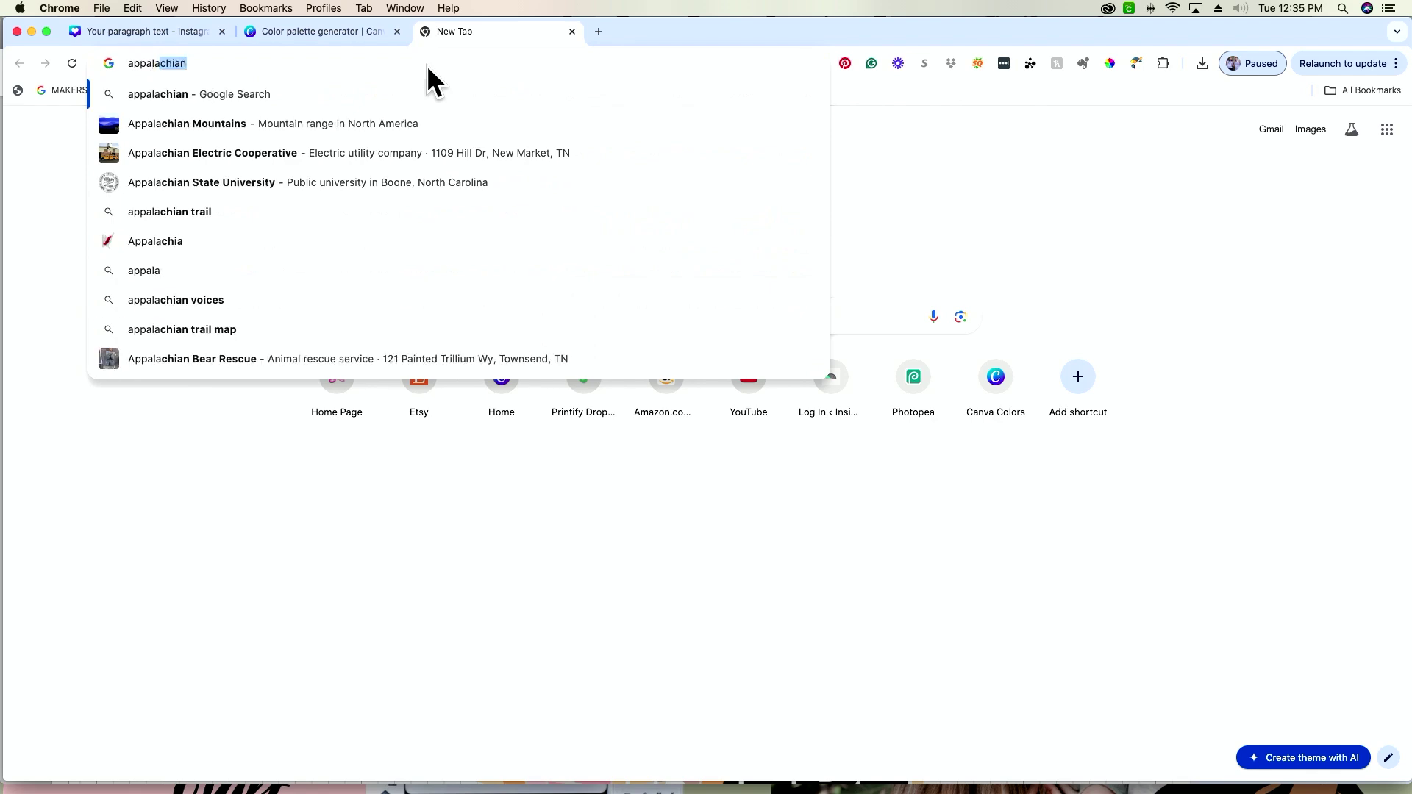
pyautogui.write('chian mountains')
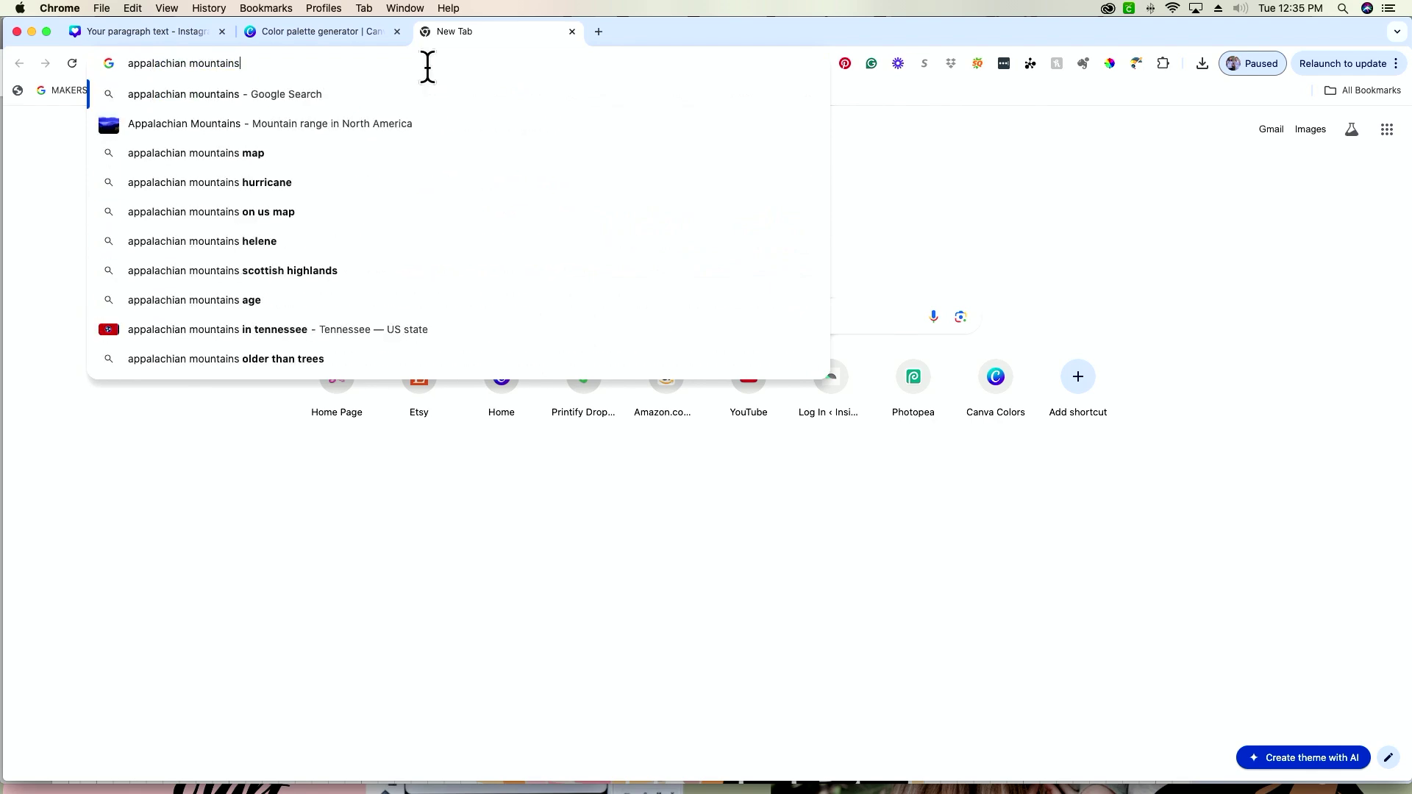
pyautogui.press('Return')
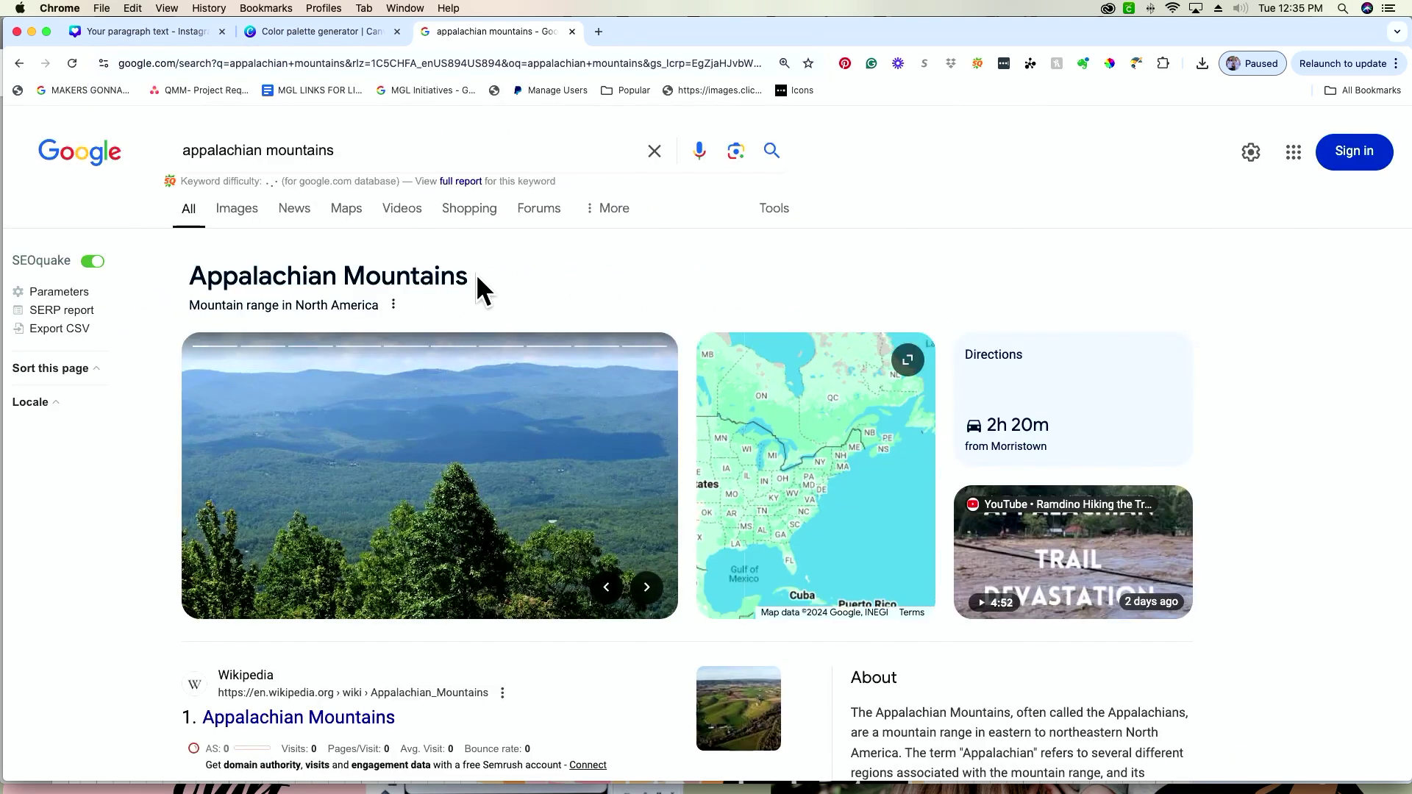
pyautogui.click(237, 209)
# - Open the World Atlas photo of mountains with pink flowers and capture a screenshot of that picture
pyautogui.scroll(-4, 565, 347)
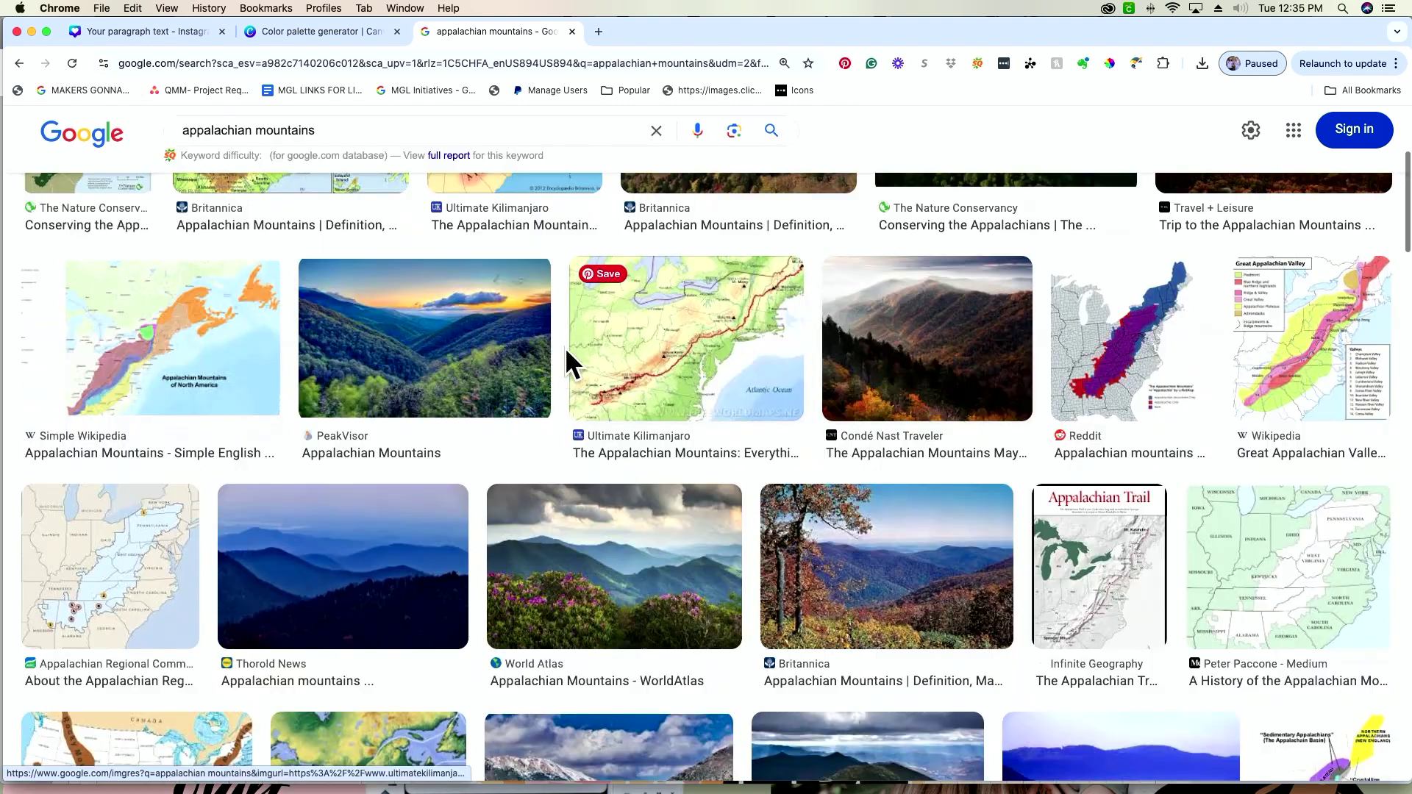
pyautogui.scroll(-4, 592, 589)
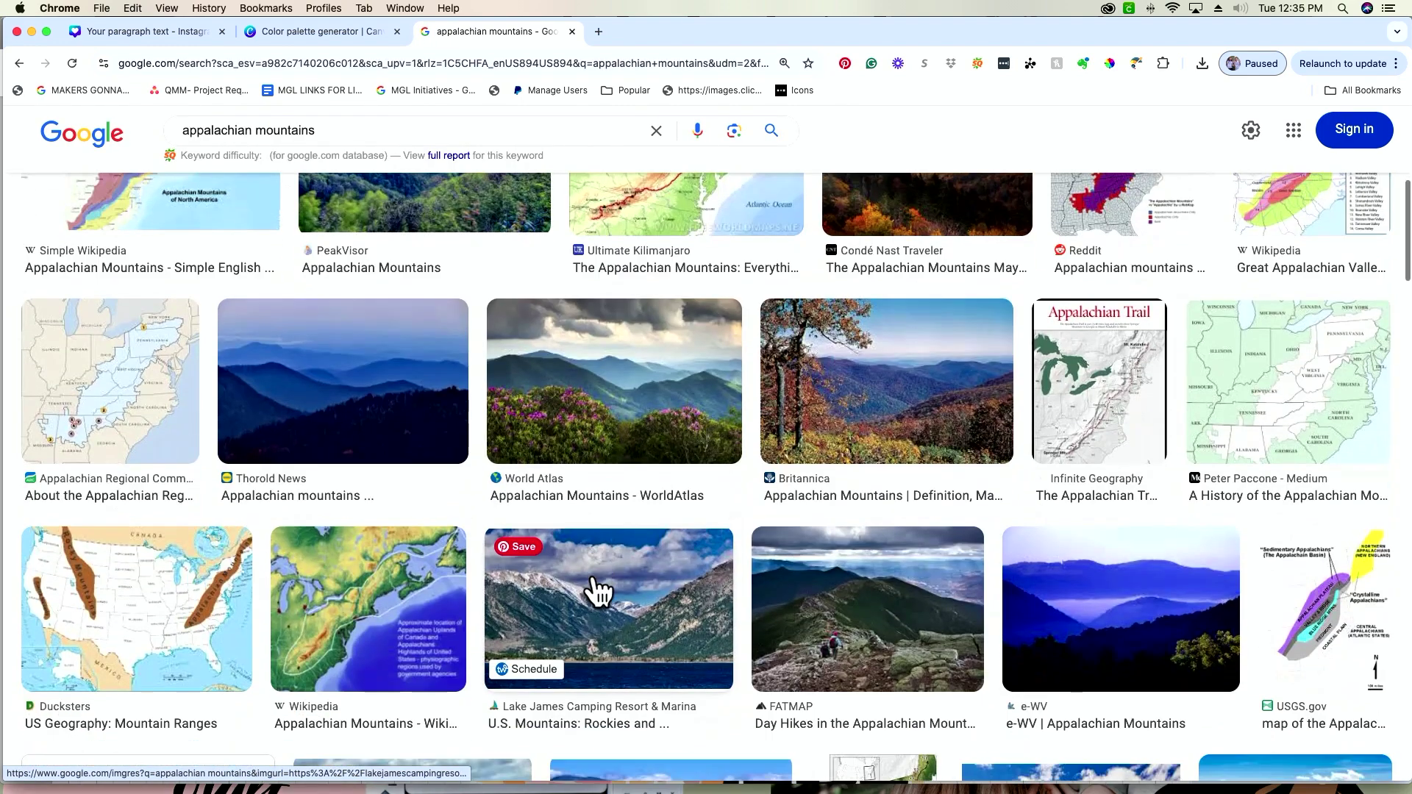
pyautogui.scroll(1, 618, 353)
pyautogui.click(621, 319)
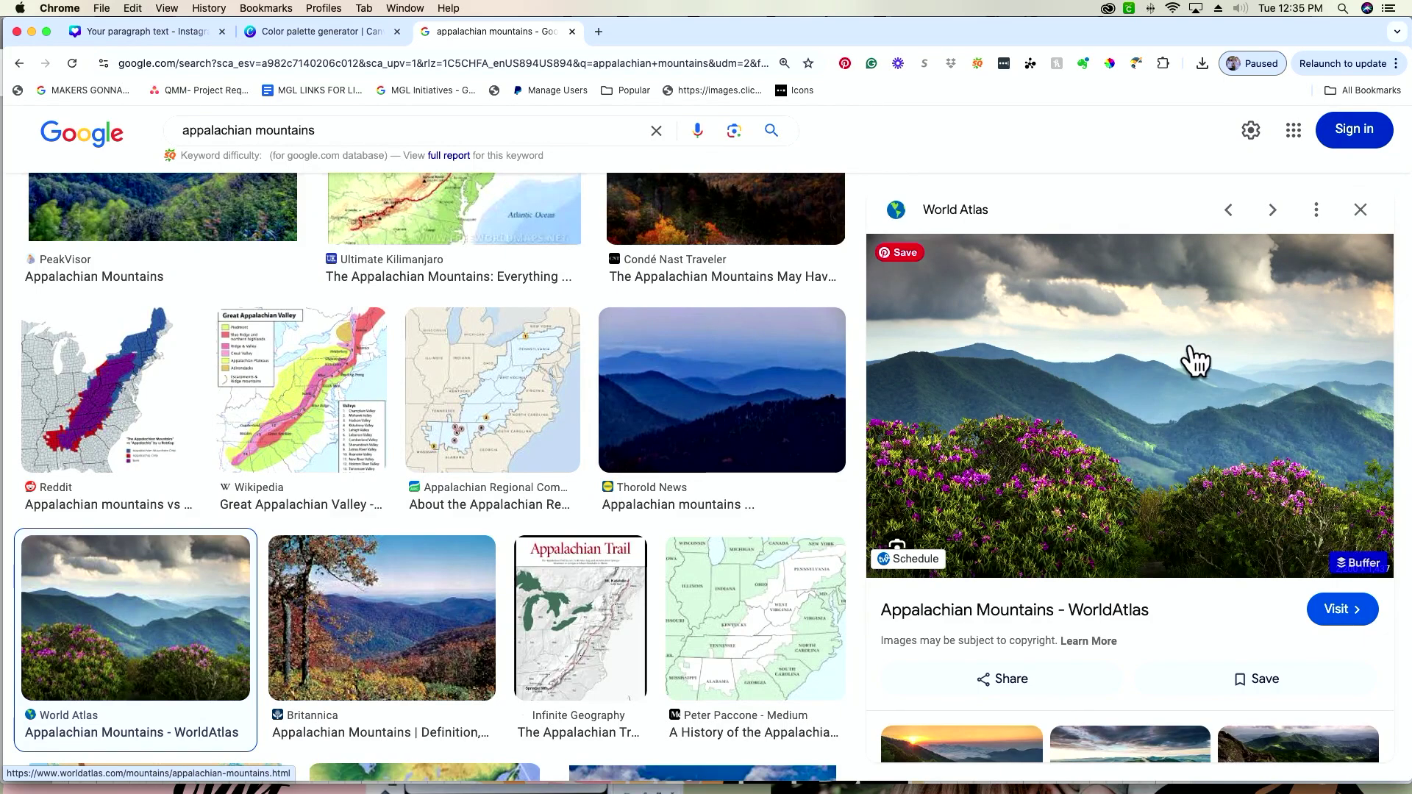
pyautogui.press('super+shift+4')
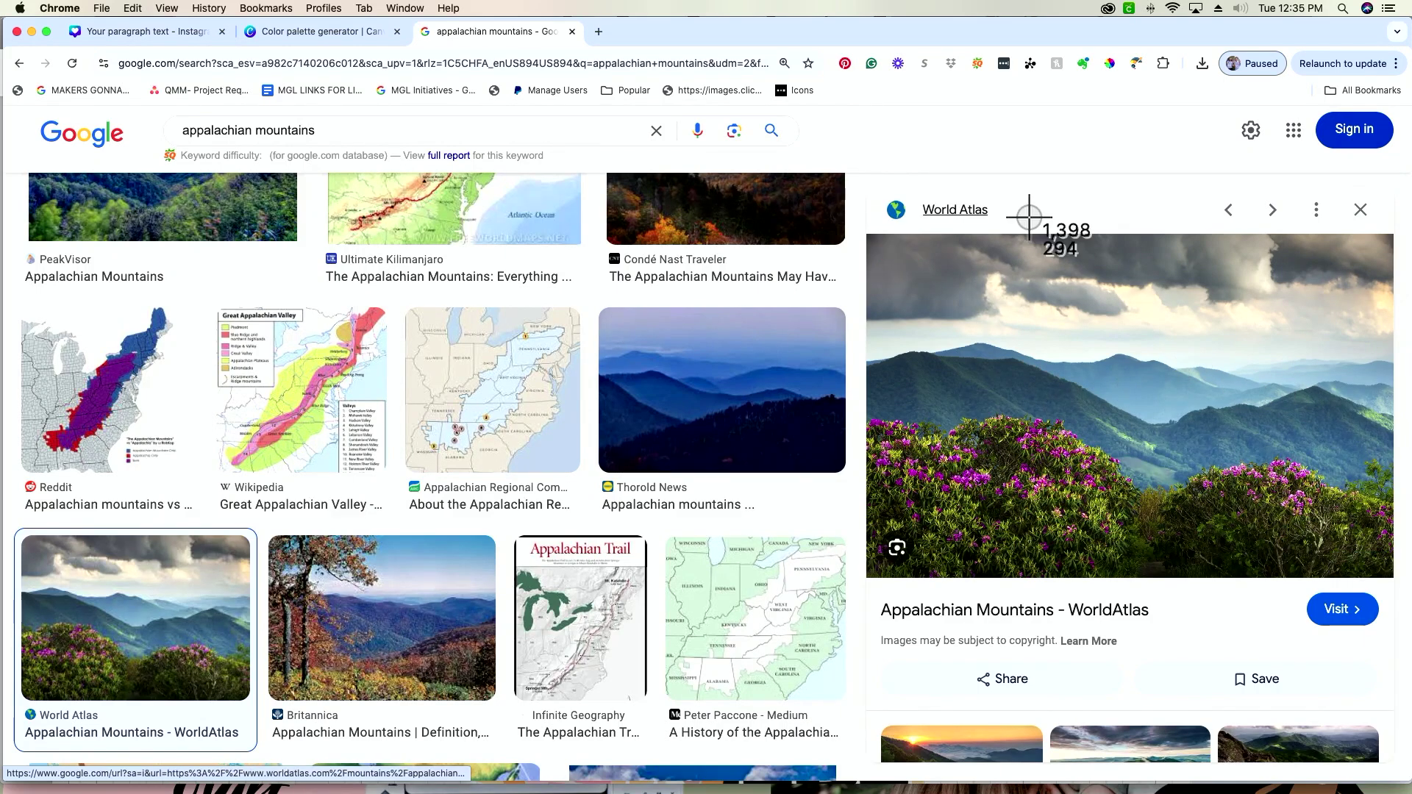
pyautogui.moveTo(868, 234); pyautogui.dragTo(1398, 534)
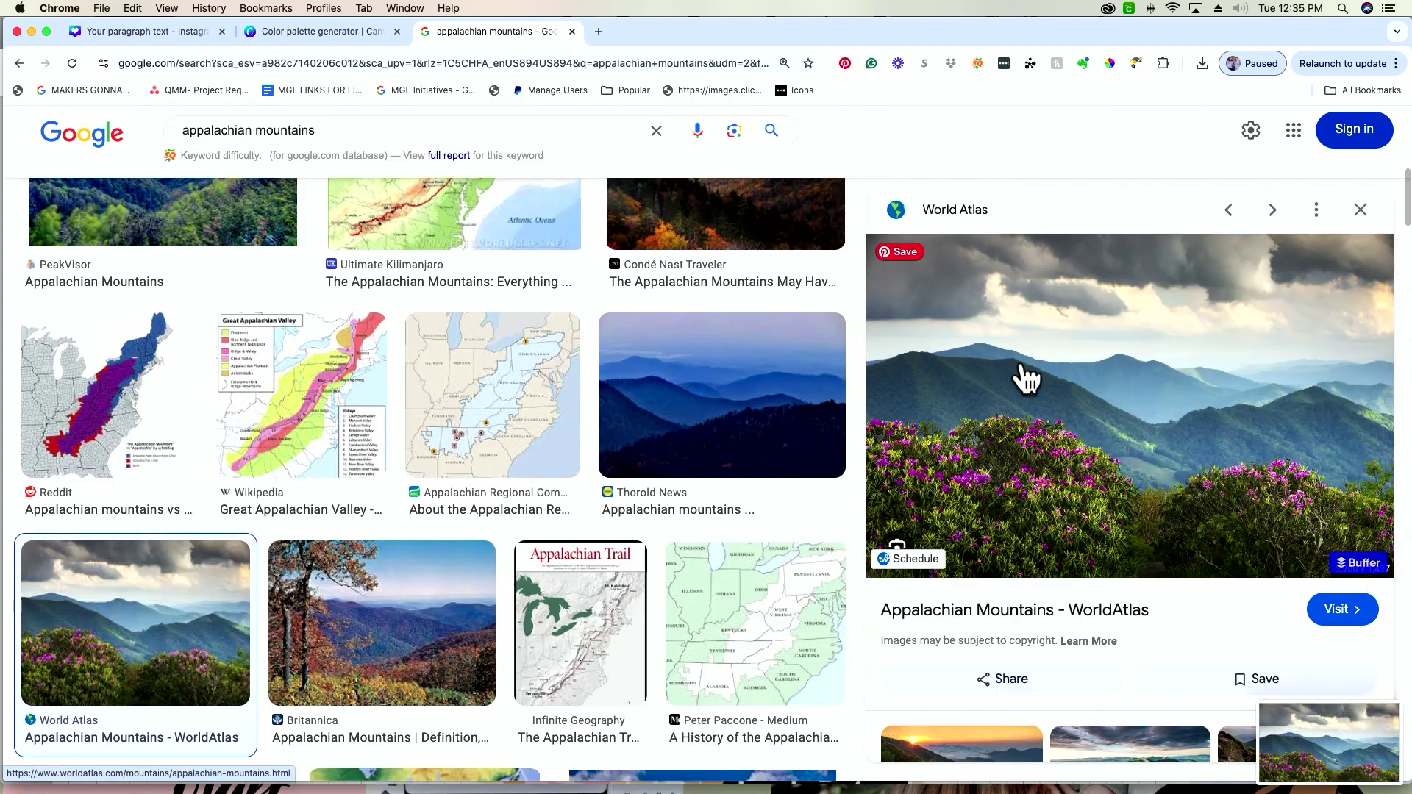
# - Upload the mountain screenshot to Canva's Color palette generator, dismiss the file chooser and review the generated palette
pyautogui.click(347, 29)
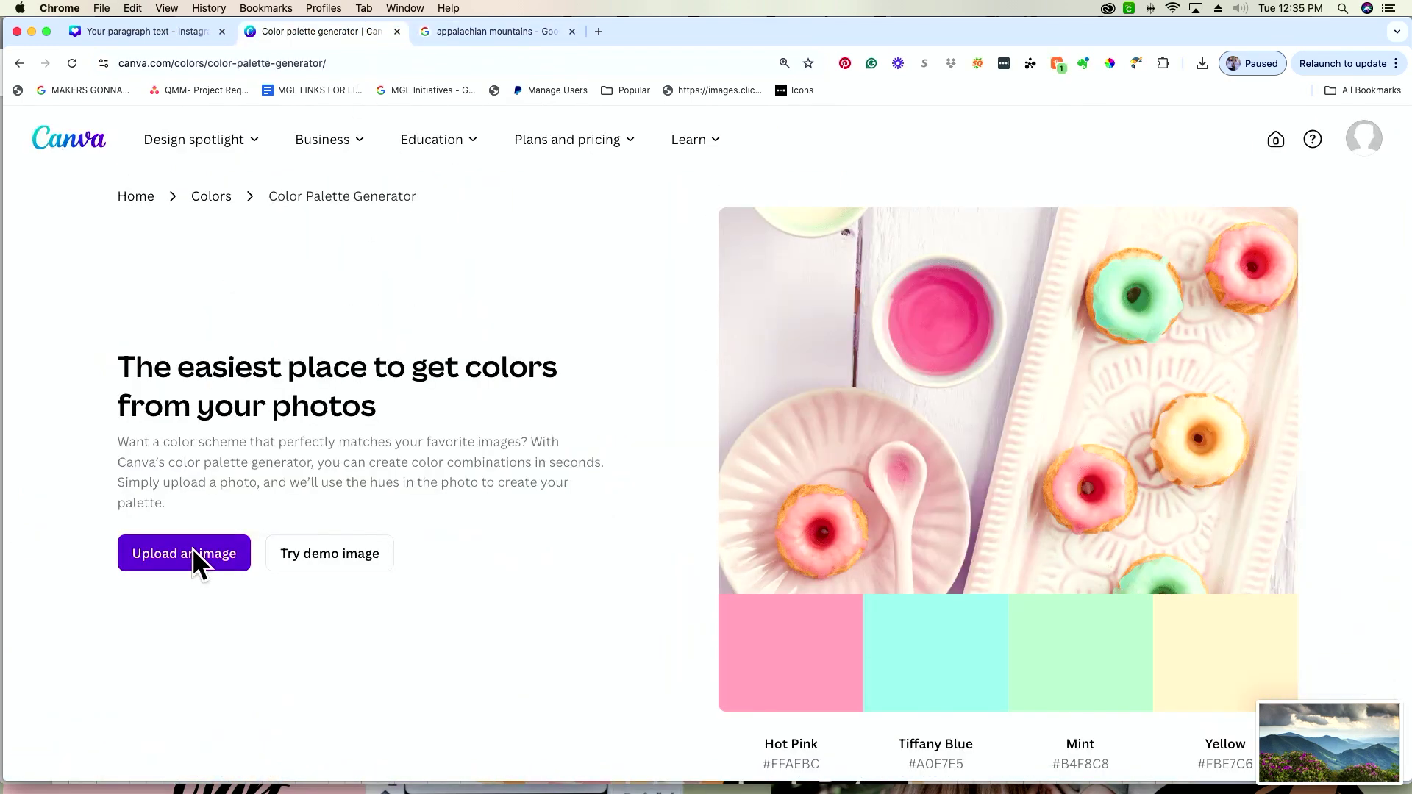
pyautogui.click(192, 549)
pyautogui.moveTo(1313, 726); pyautogui.dragTo(630, 550)
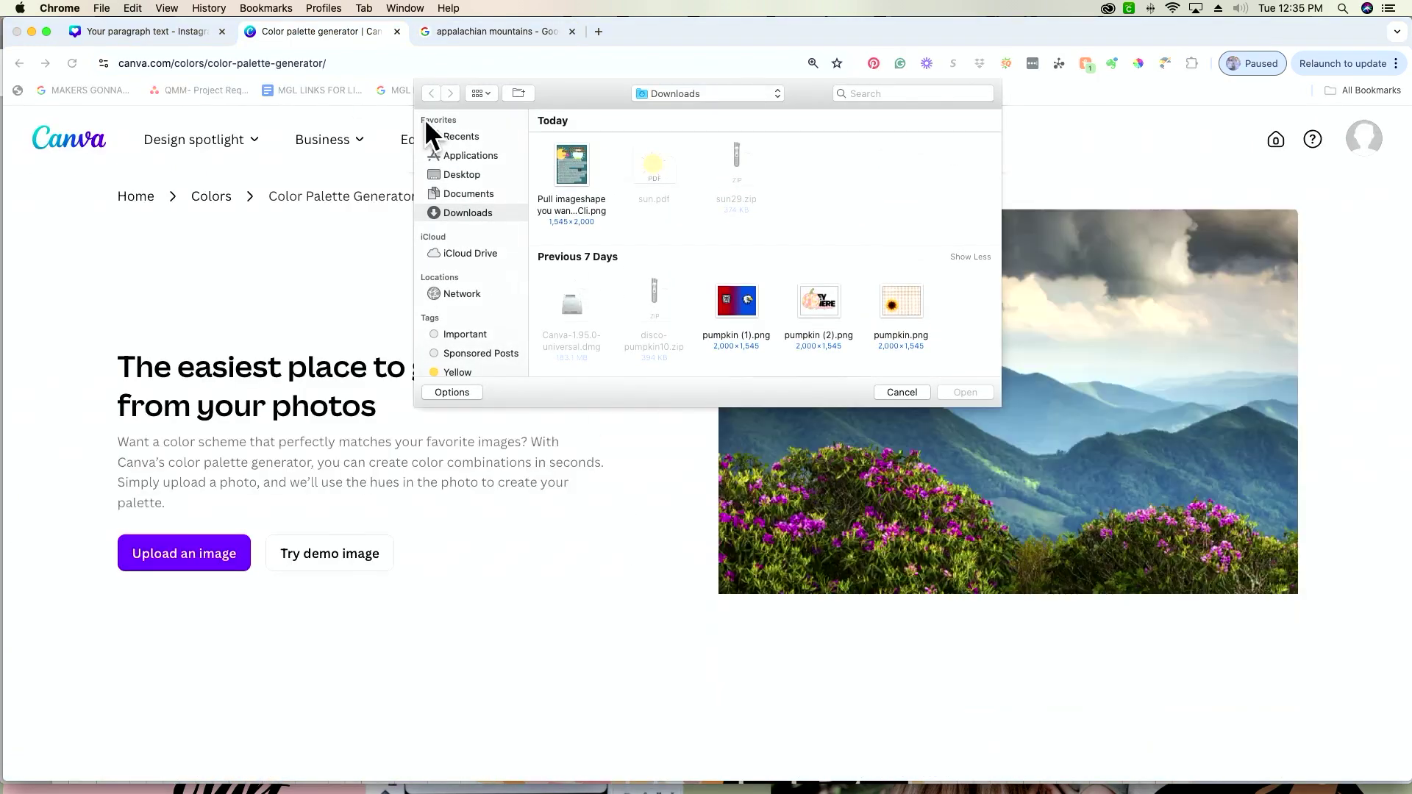
pyautogui.click(905, 393)
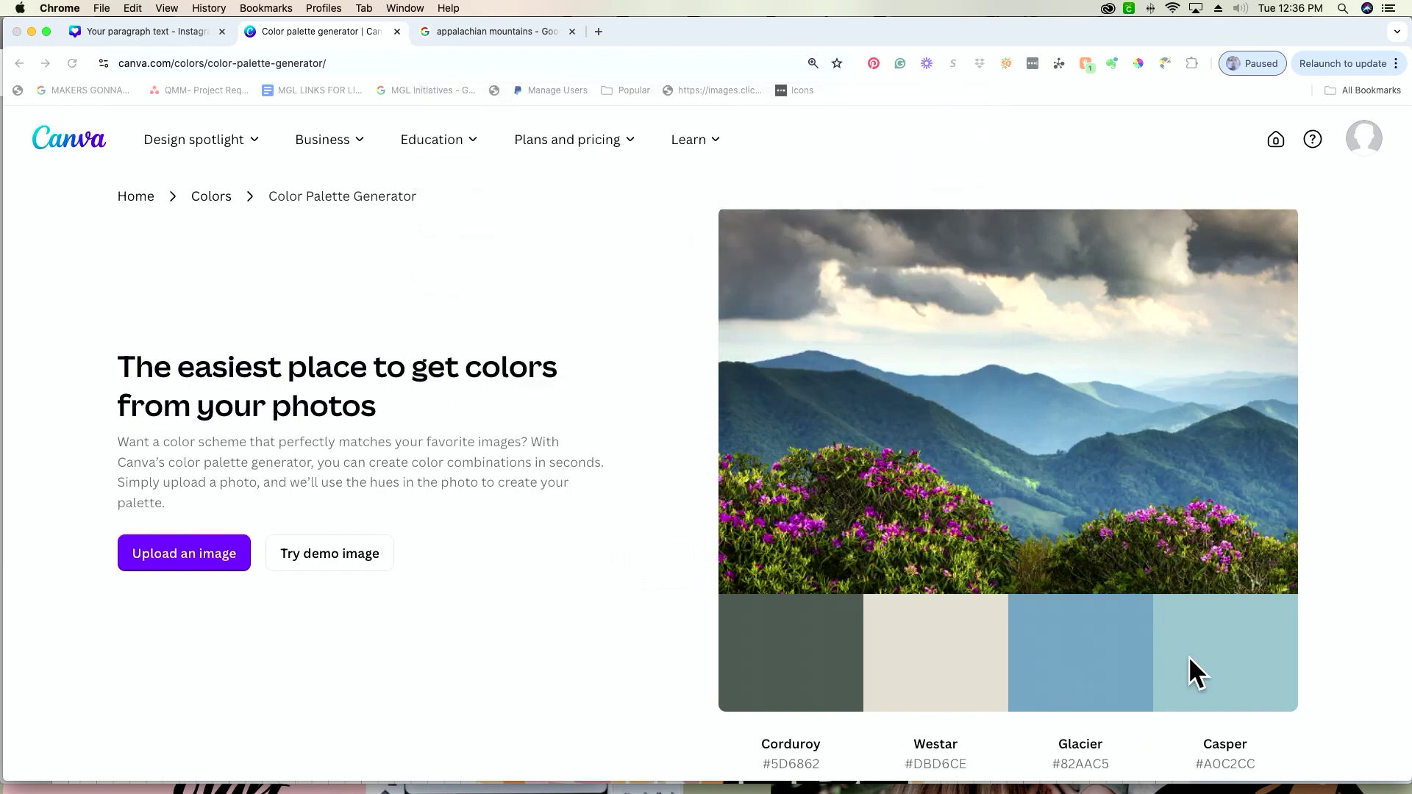
pyautogui.scroll(-3, 1052, 550)
pyautogui.scroll(-3, 1027, 226)
pyautogui.scroll(3, 1031, 224)
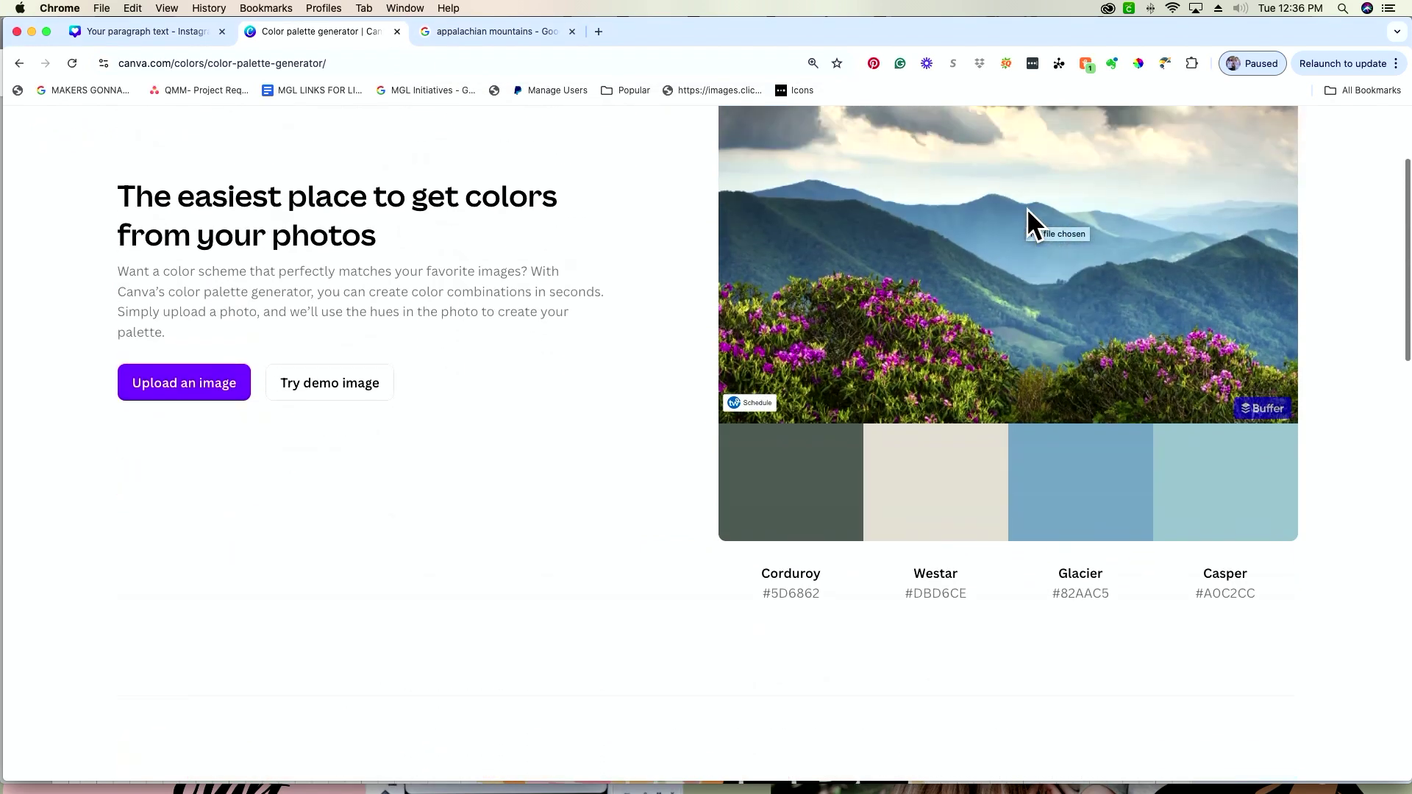
pyautogui.scroll(3, 1025, 304)
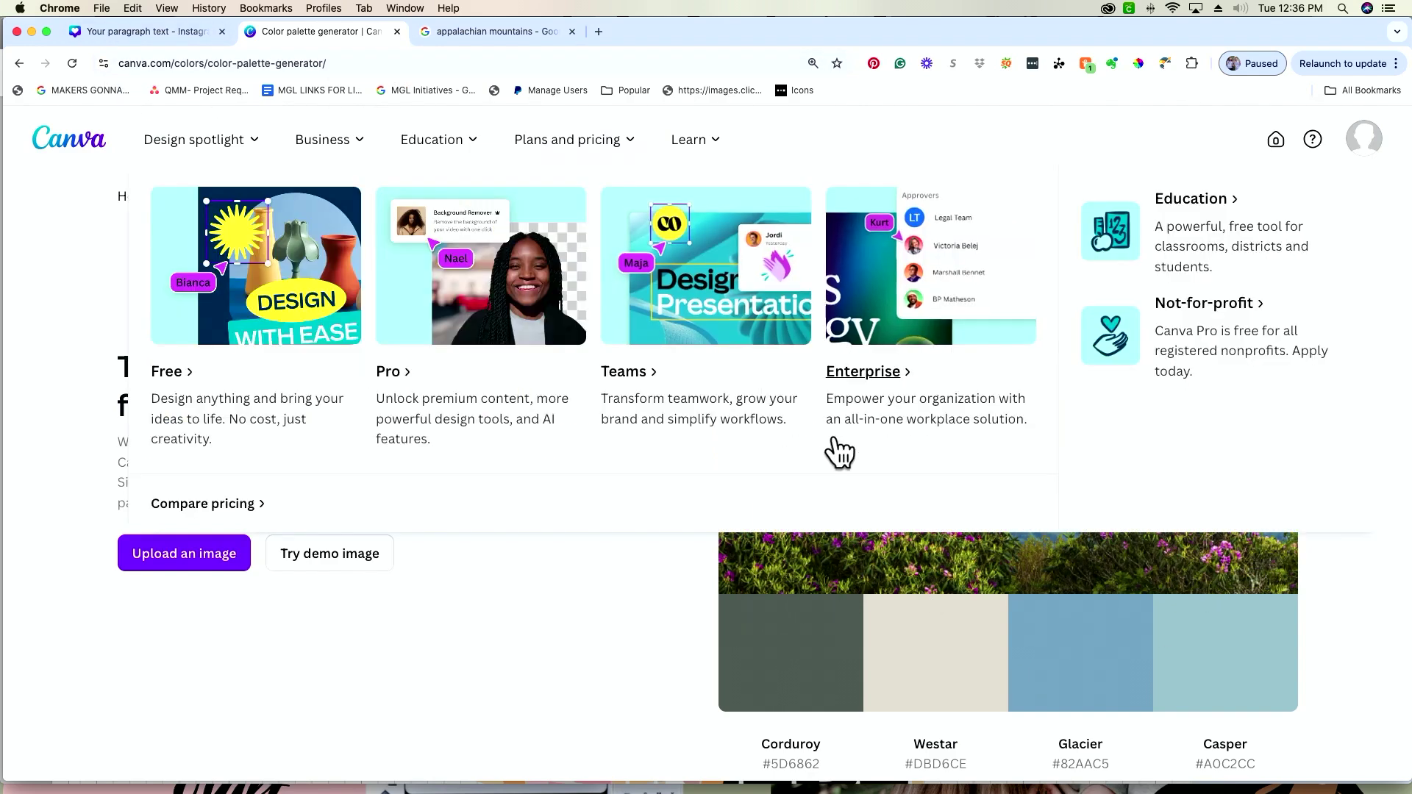
pyautogui.scroll(-1, 903, 544)
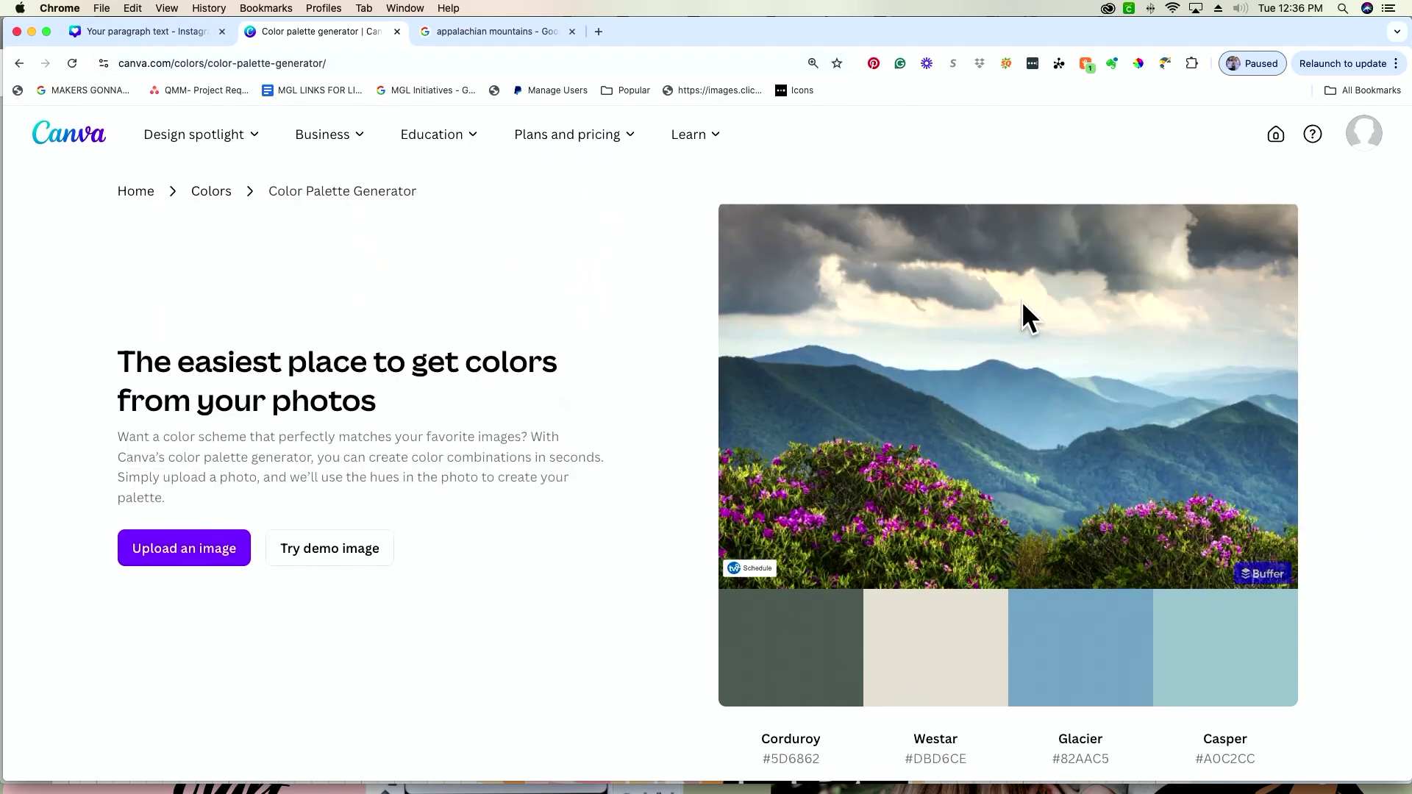
# - Capture a screenshot of the WVNS sunset photo in the Google image results and return to the Color palette generator
pyautogui.click(500, 32)
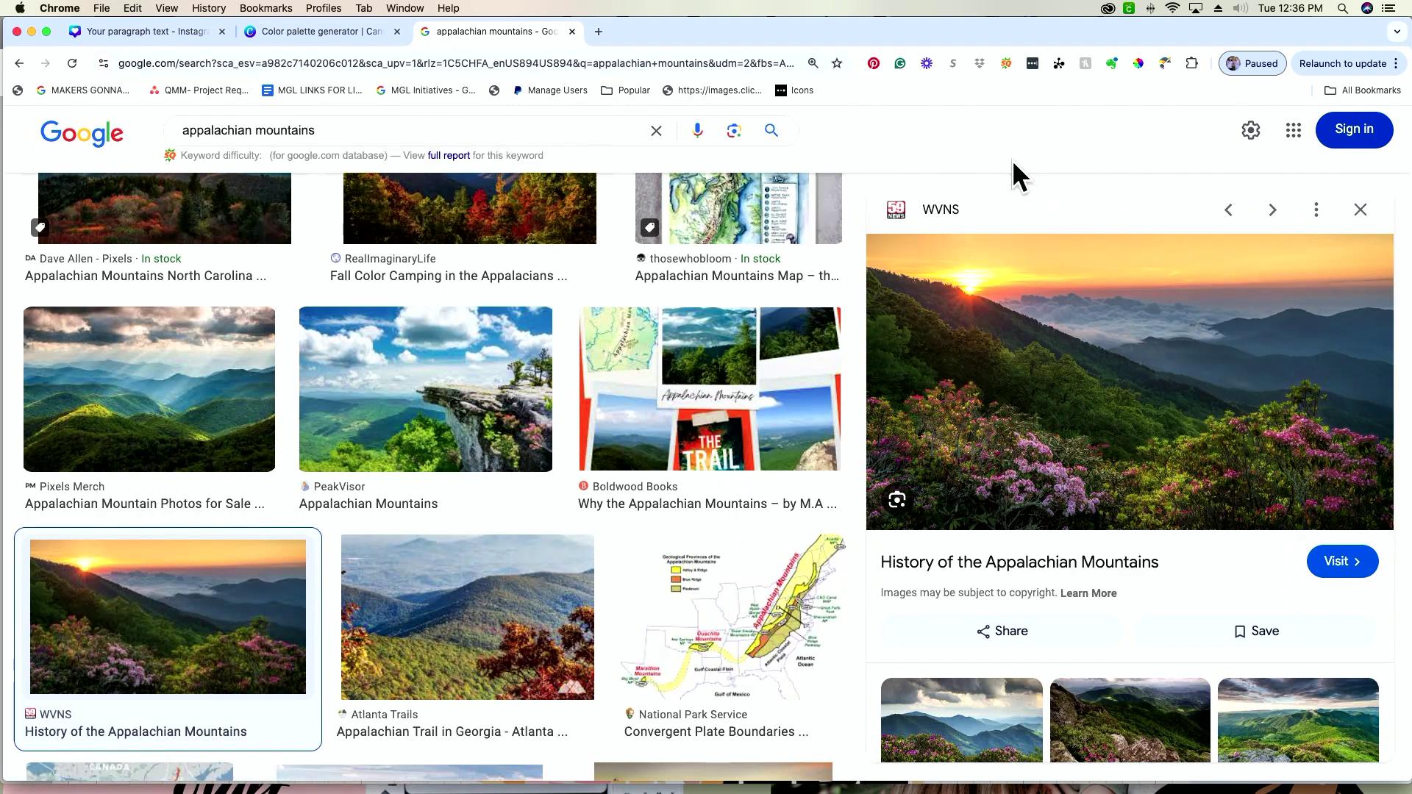
pyautogui.press('super+shift+4')
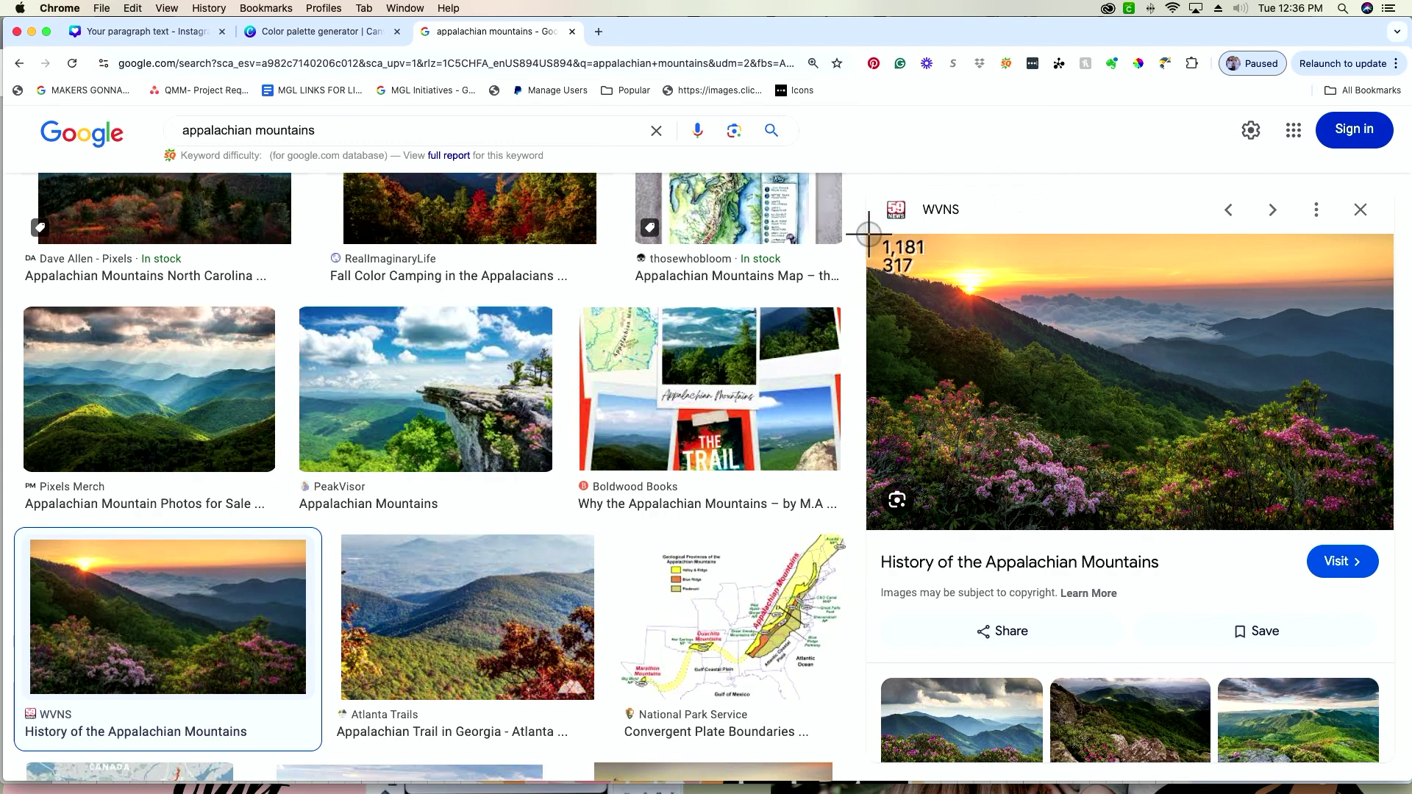
pyautogui.moveTo(868, 232); pyautogui.dragTo(1395, 489)
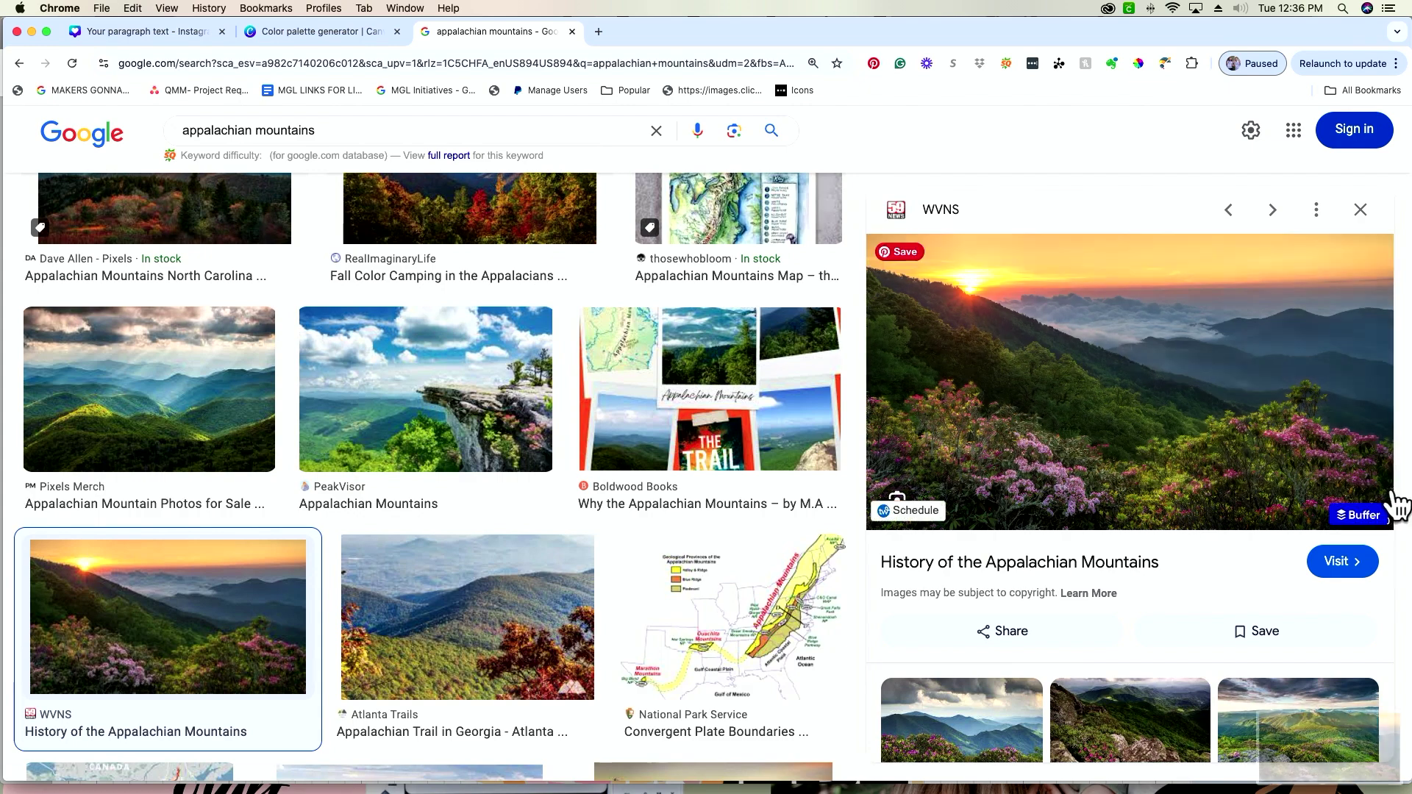
pyautogui.click(287, 34)
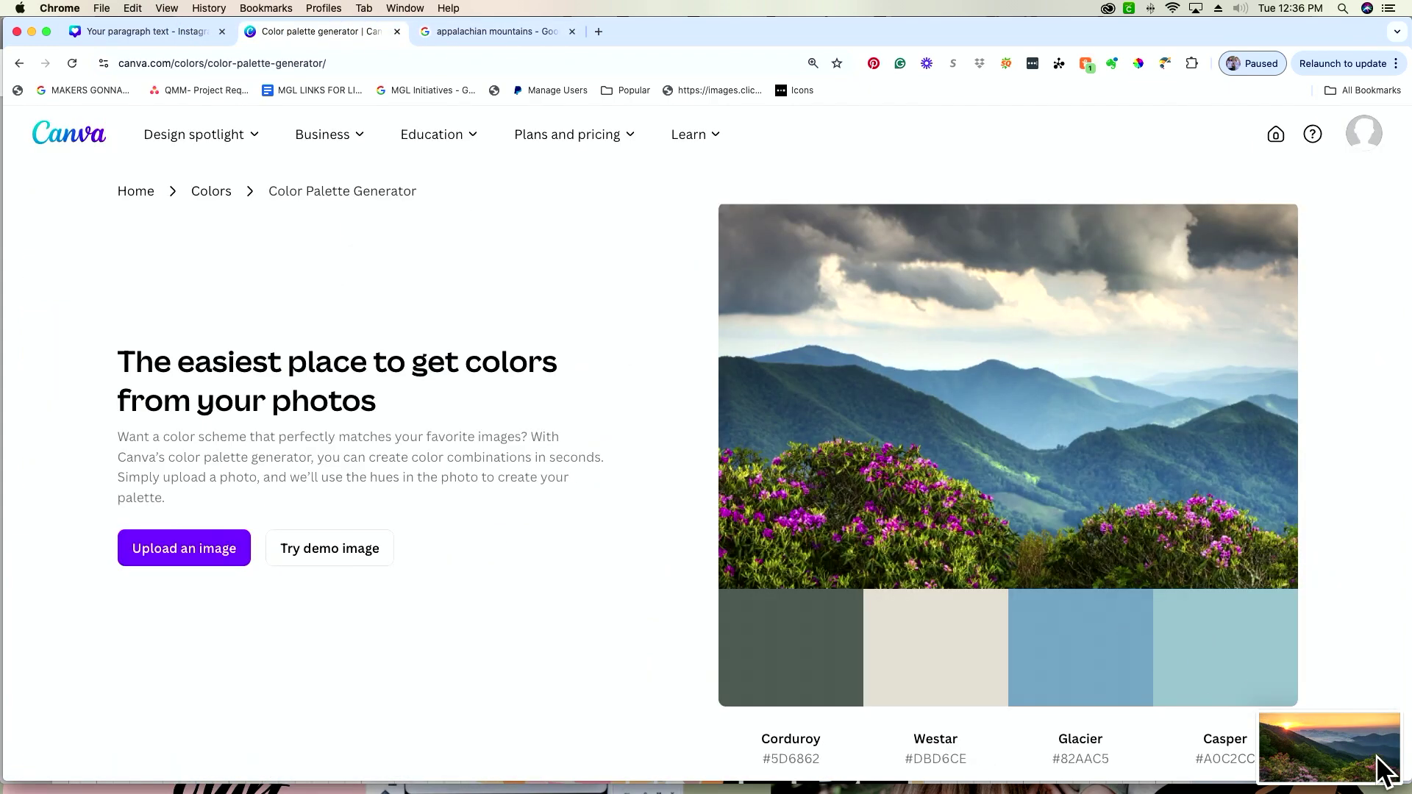
# - Generate a color palette from the sunset mountain screenshot and view the ready-made palette ideas further down the page
pyautogui.moveTo(1374, 774); pyautogui.dragTo(759, 546)
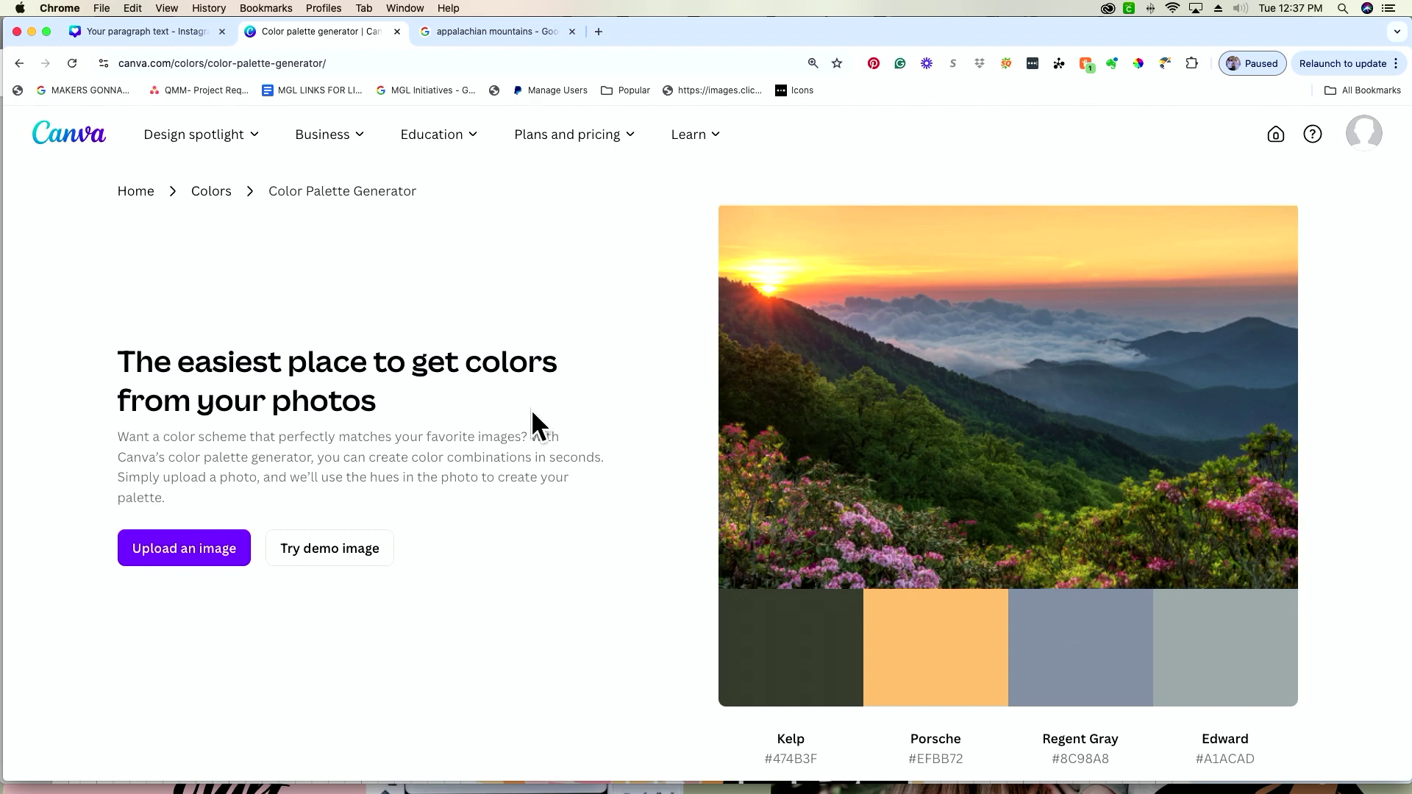
pyautogui.scroll(-7, 533, 414)
pyautogui.scroll(-4, 532, 409)
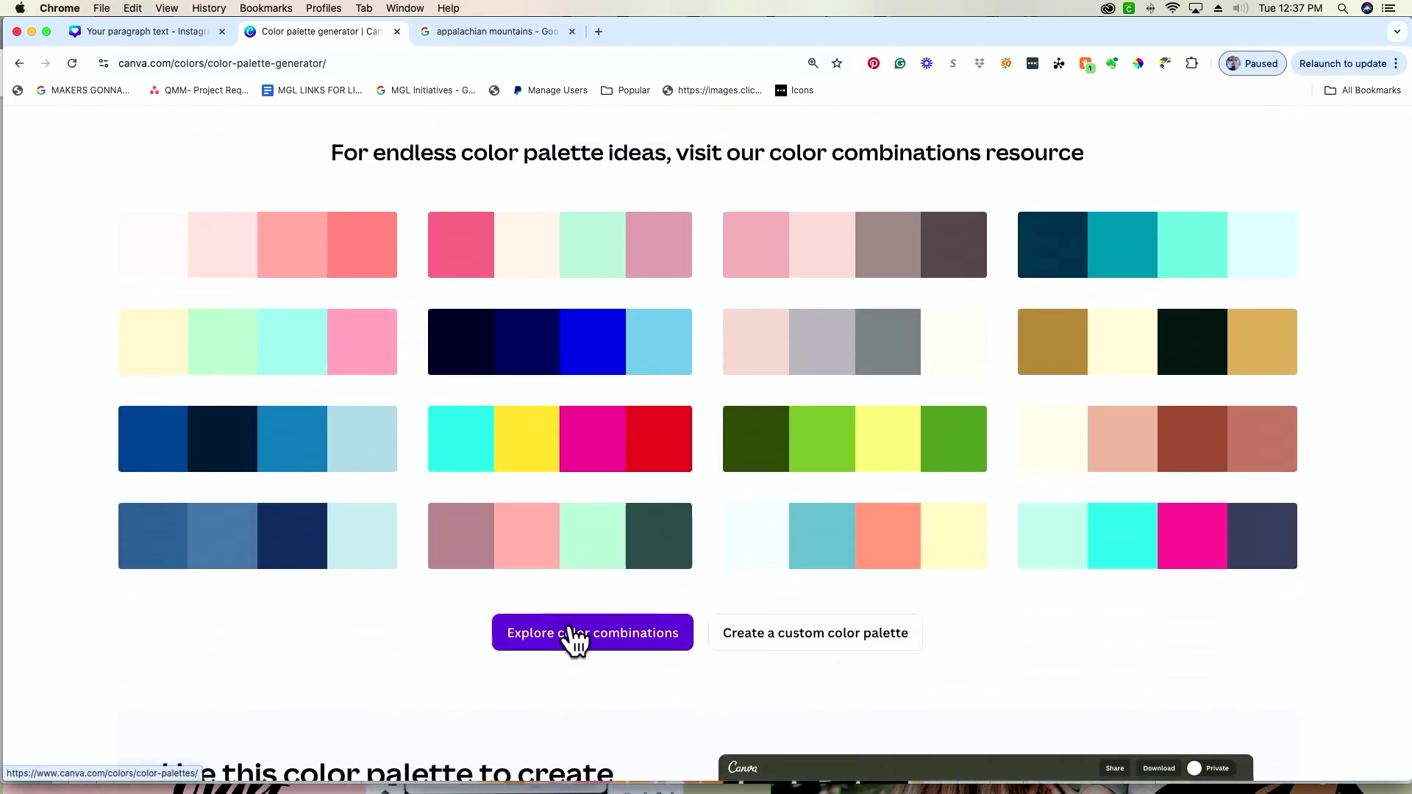
# - Explore the color combinations resource, open the Easter Egg Nest palette and copy its Lilac color code
pyautogui.click(574, 640)
pyautogui.scroll(-10, 952, 434)
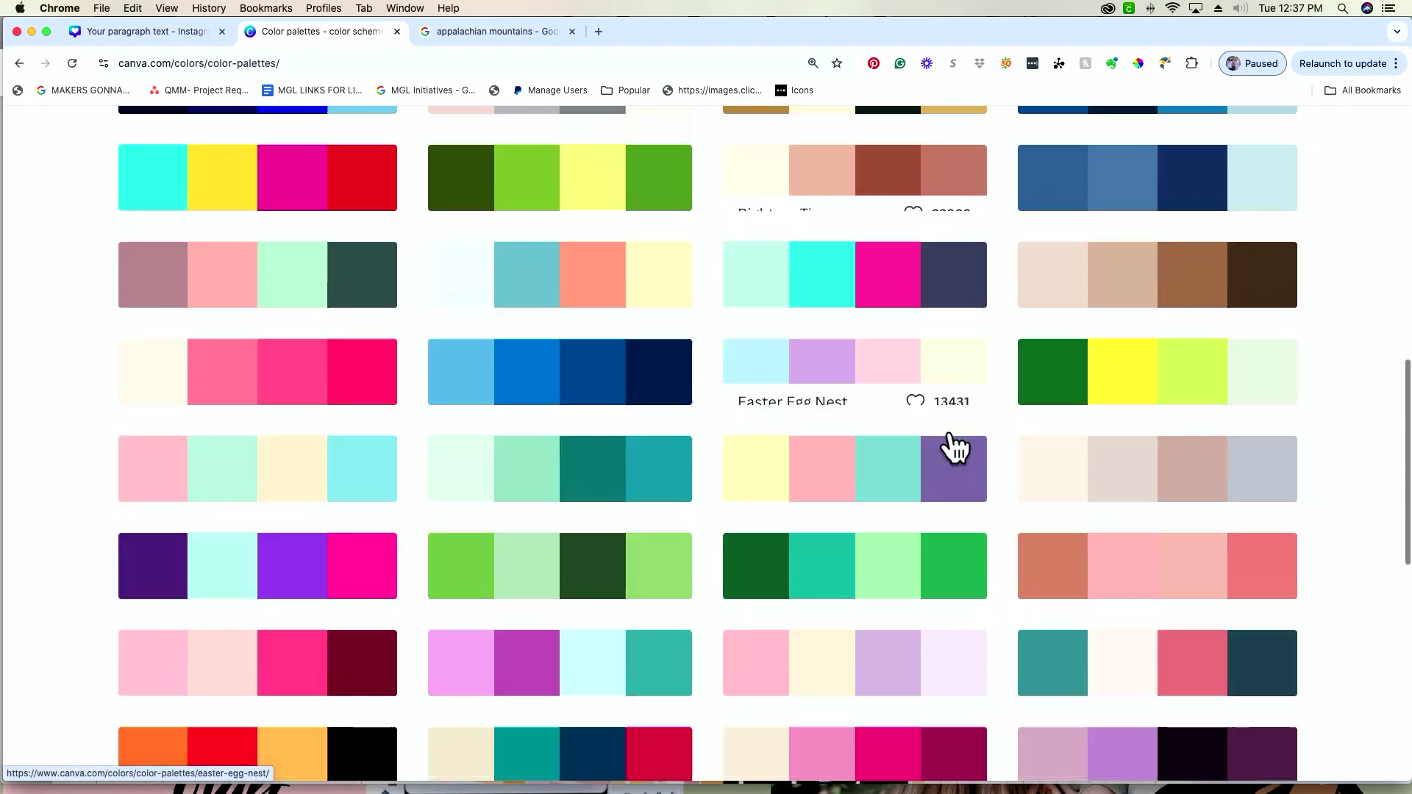
pyautogui.scroll(-6, 954, 449)
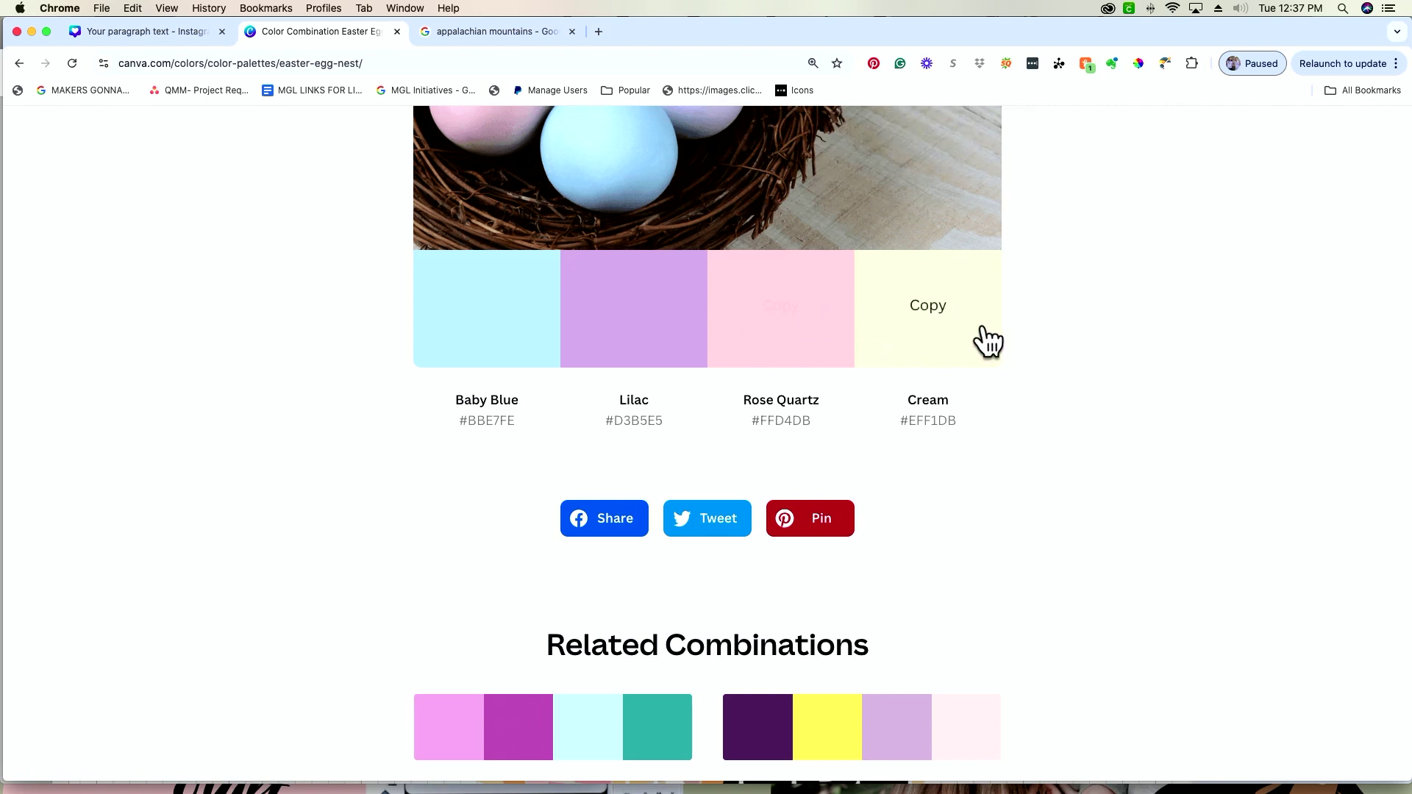
pyautogui.click(651, 315)
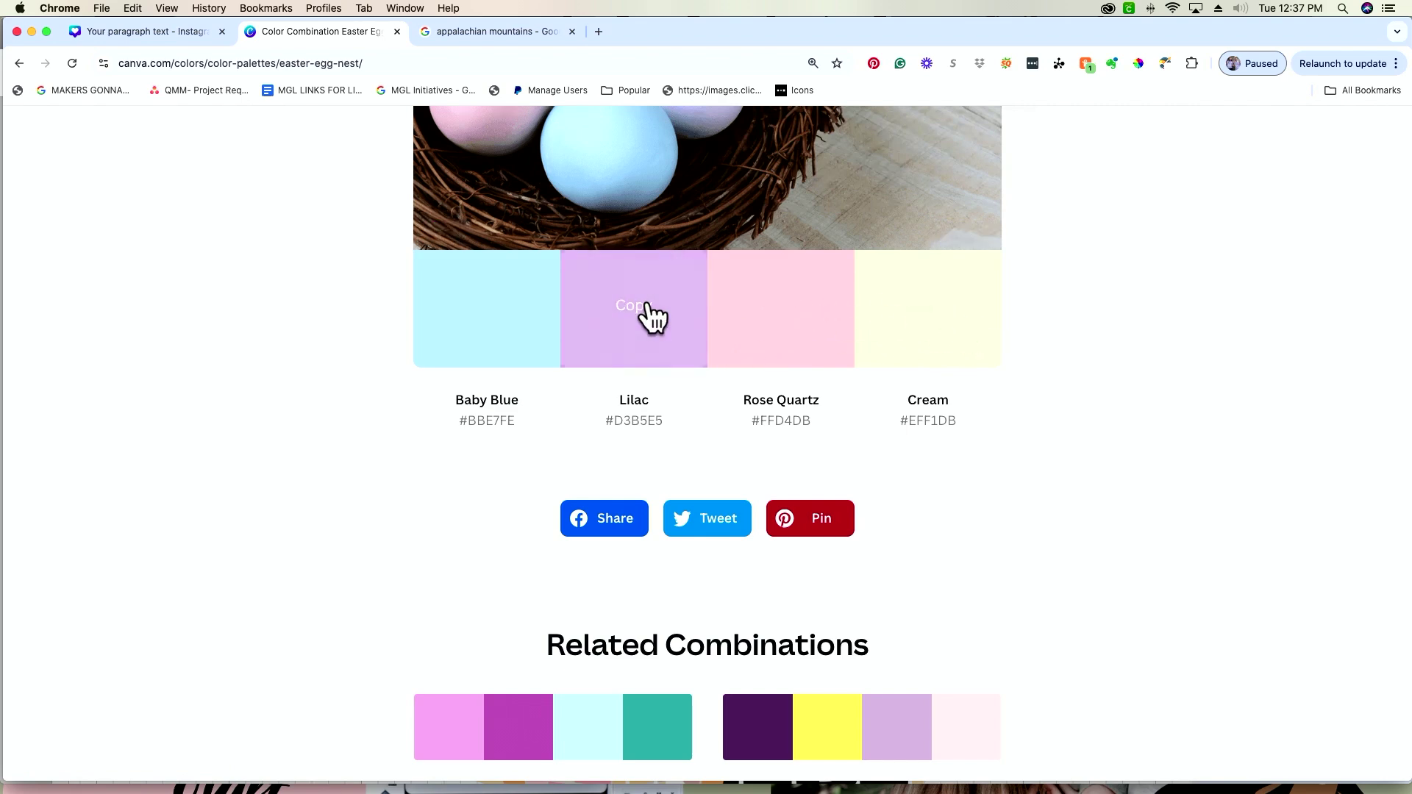
# - Return to the Coming Soon design and set the sign shape's fill color to #D3B5E5
pyautogui.click(166, 33)
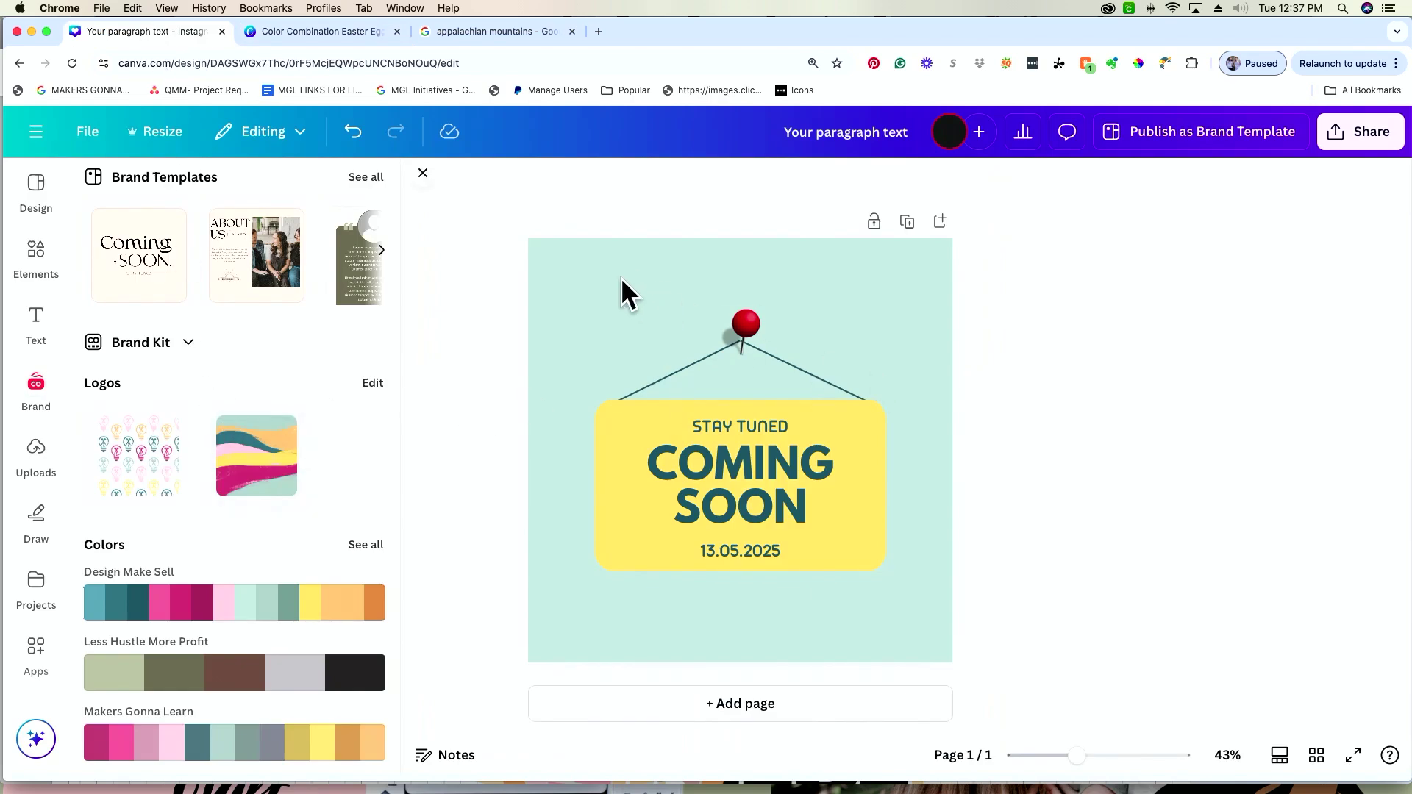
pyautogui.click(740, 327)
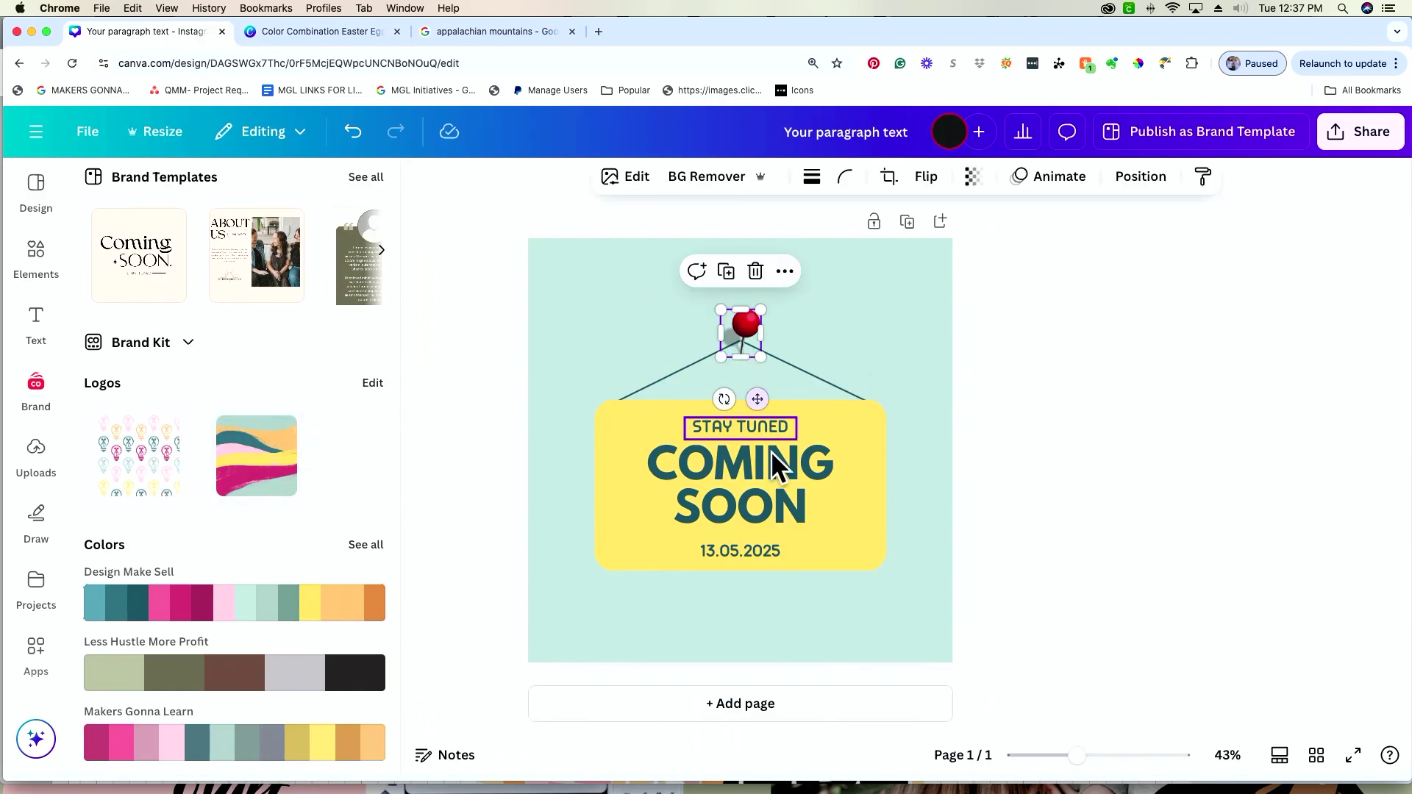
pyautogui.click(868, 464)
pyautogui.click(600, 176)
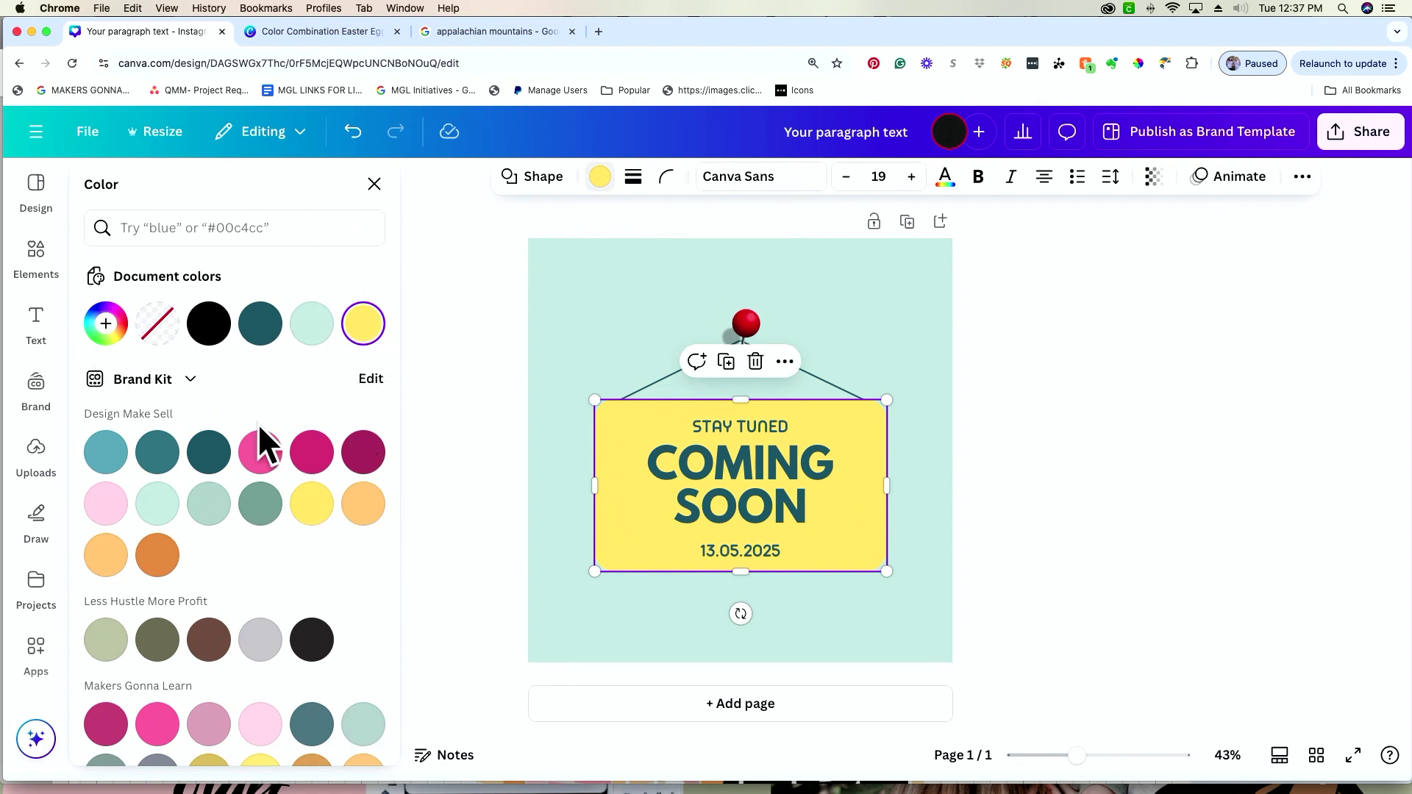
pyautogui.click(105, 324)
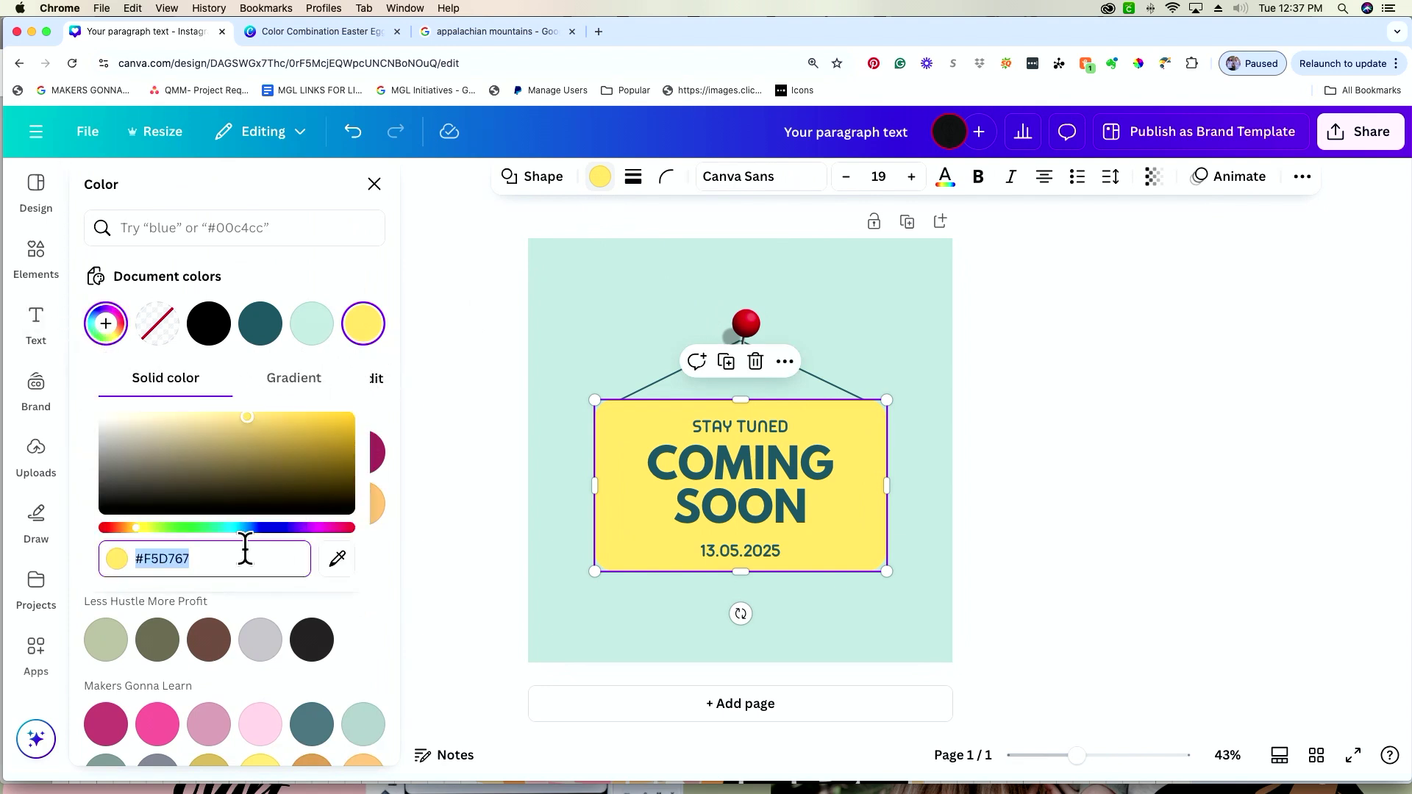
pyautogui.write('#D3B5E5')
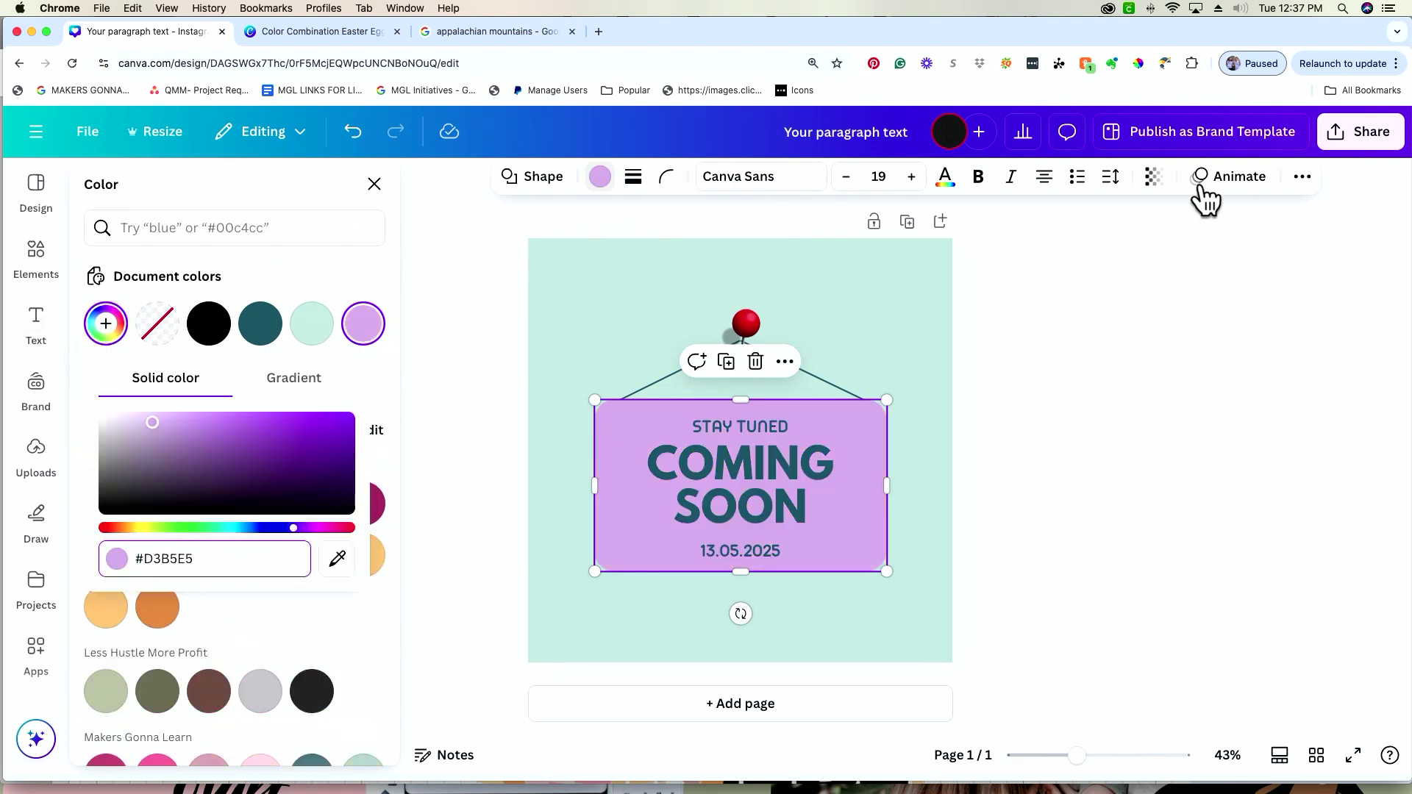
pyautogui.press('Escape')
pyautogui.click(1042, 412)
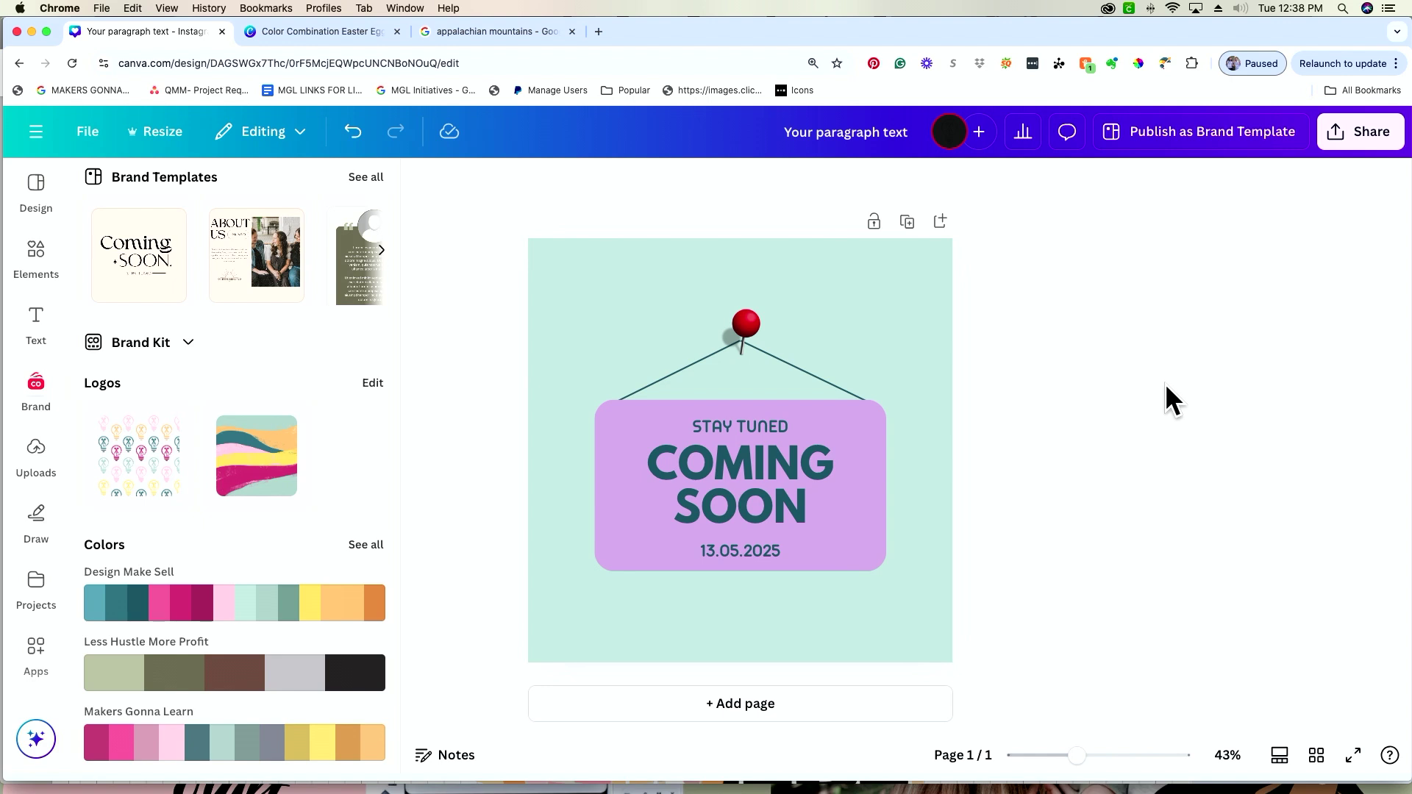
# - Add a second page to the design and change its mint background to plain white
pyautogui.click(778, 704)
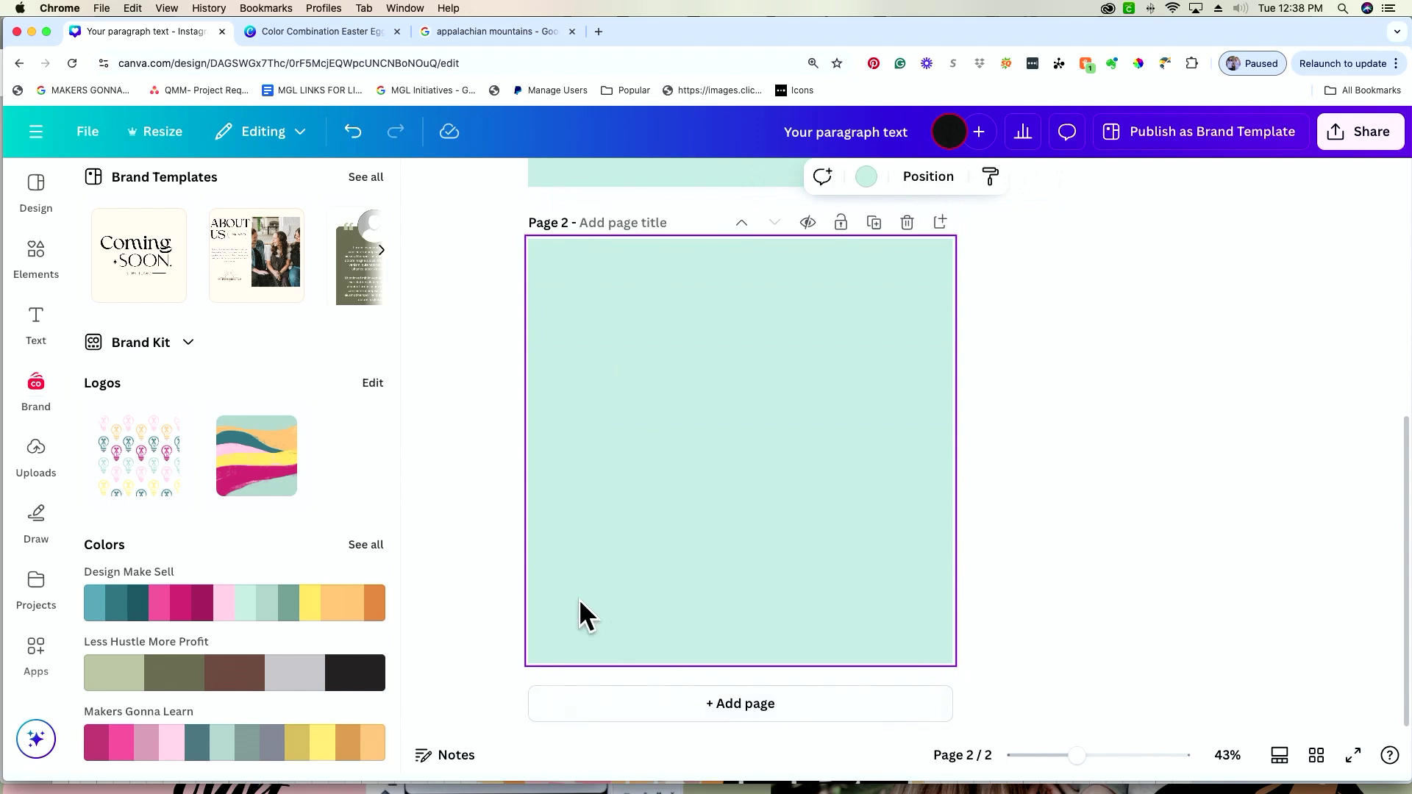
pyautogui.click(866, 178)
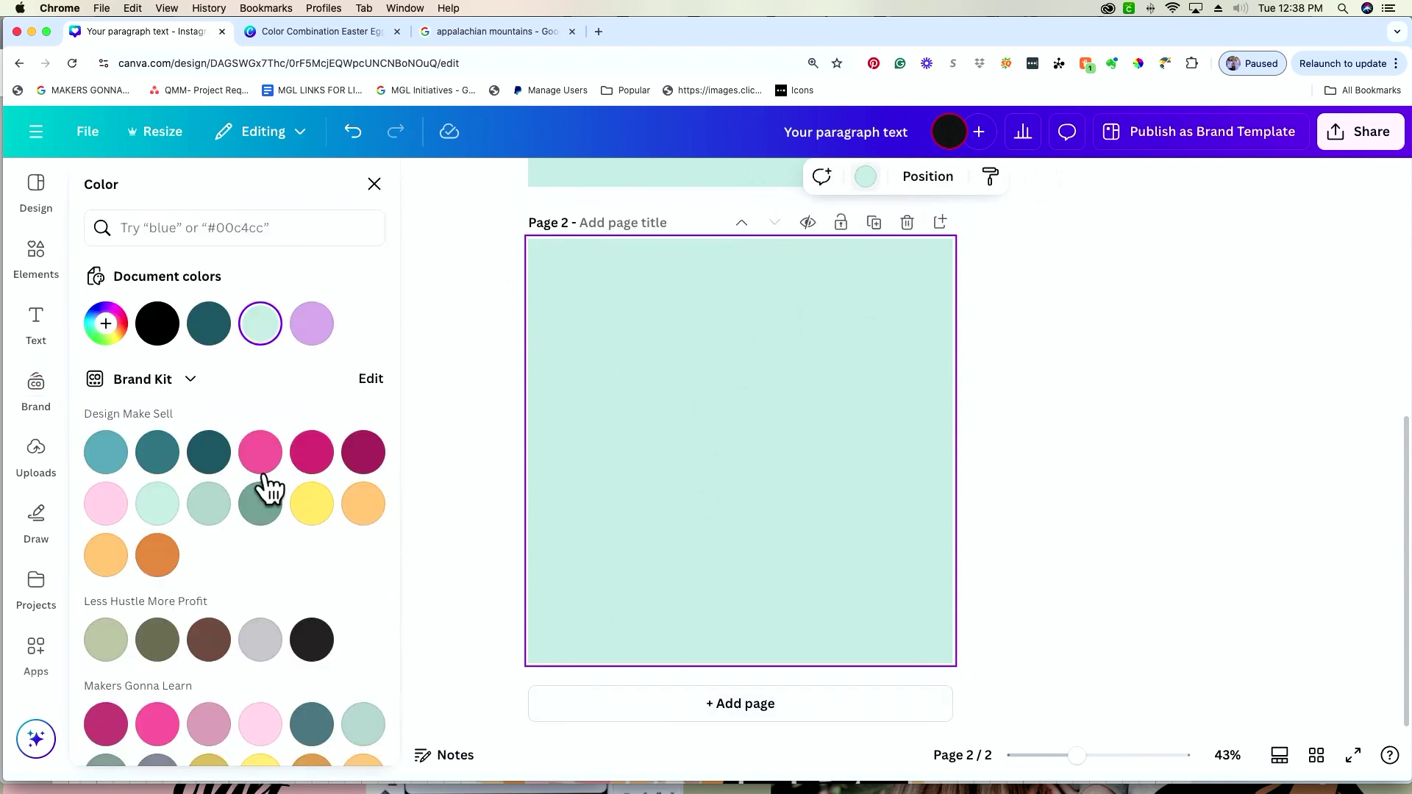
pyautogui.scroll(-10, 204, 622)
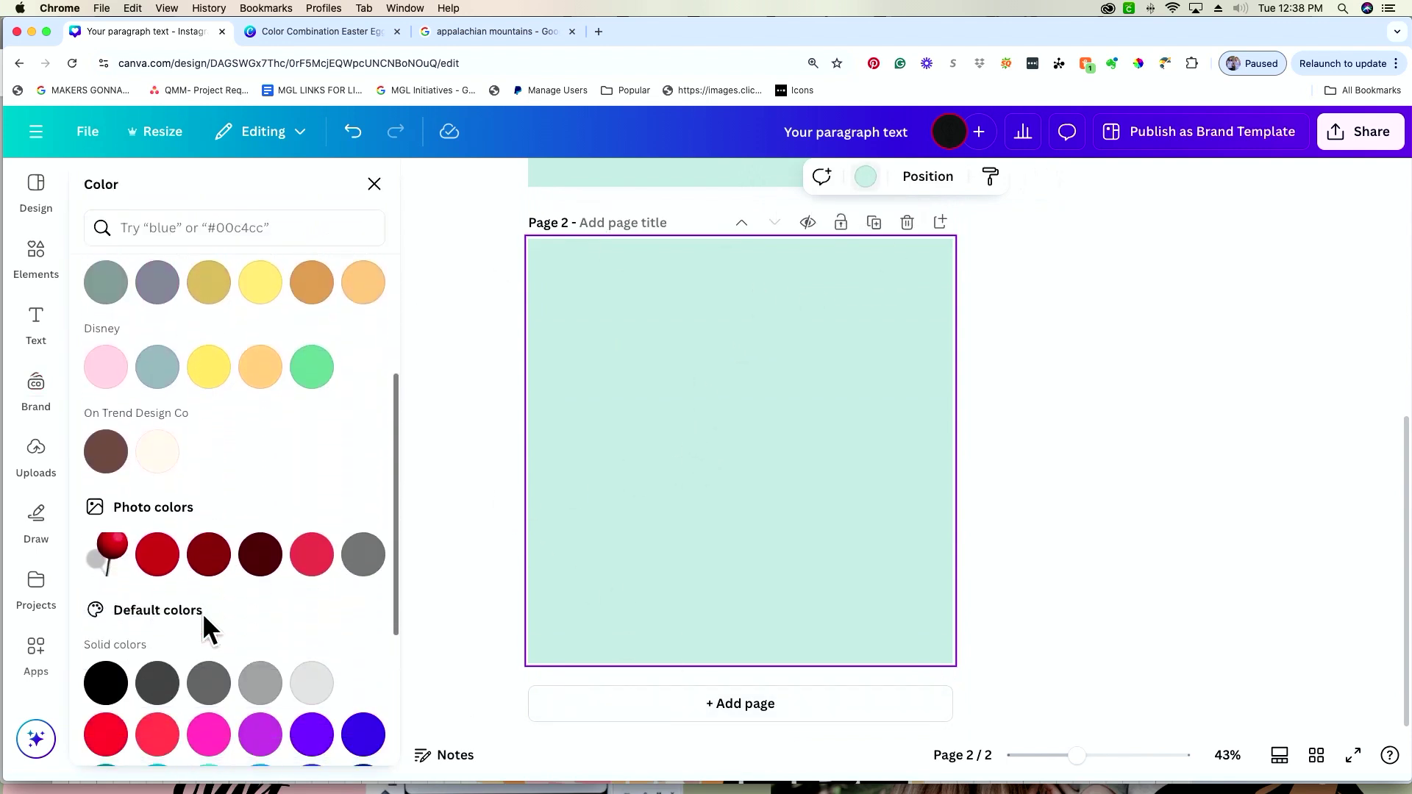
pyautogui.click(364, 575)
pyautogui.click(467, 528)
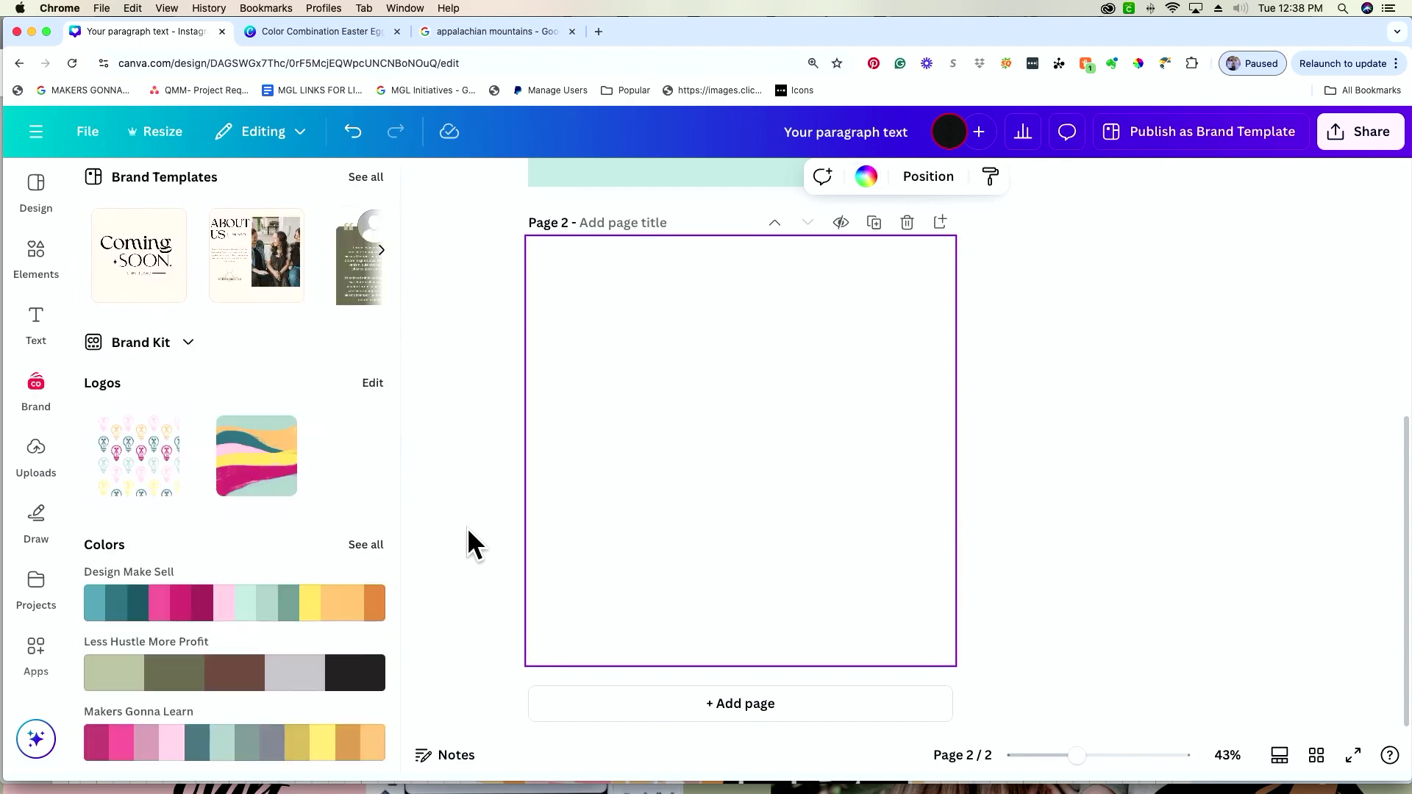
# - Clear the landscape search in Elements and show all Magic recommendations for graphics
pyautogui.scroll(2, 466, 527)
pyautogui.scroll(-3, 466, 513)
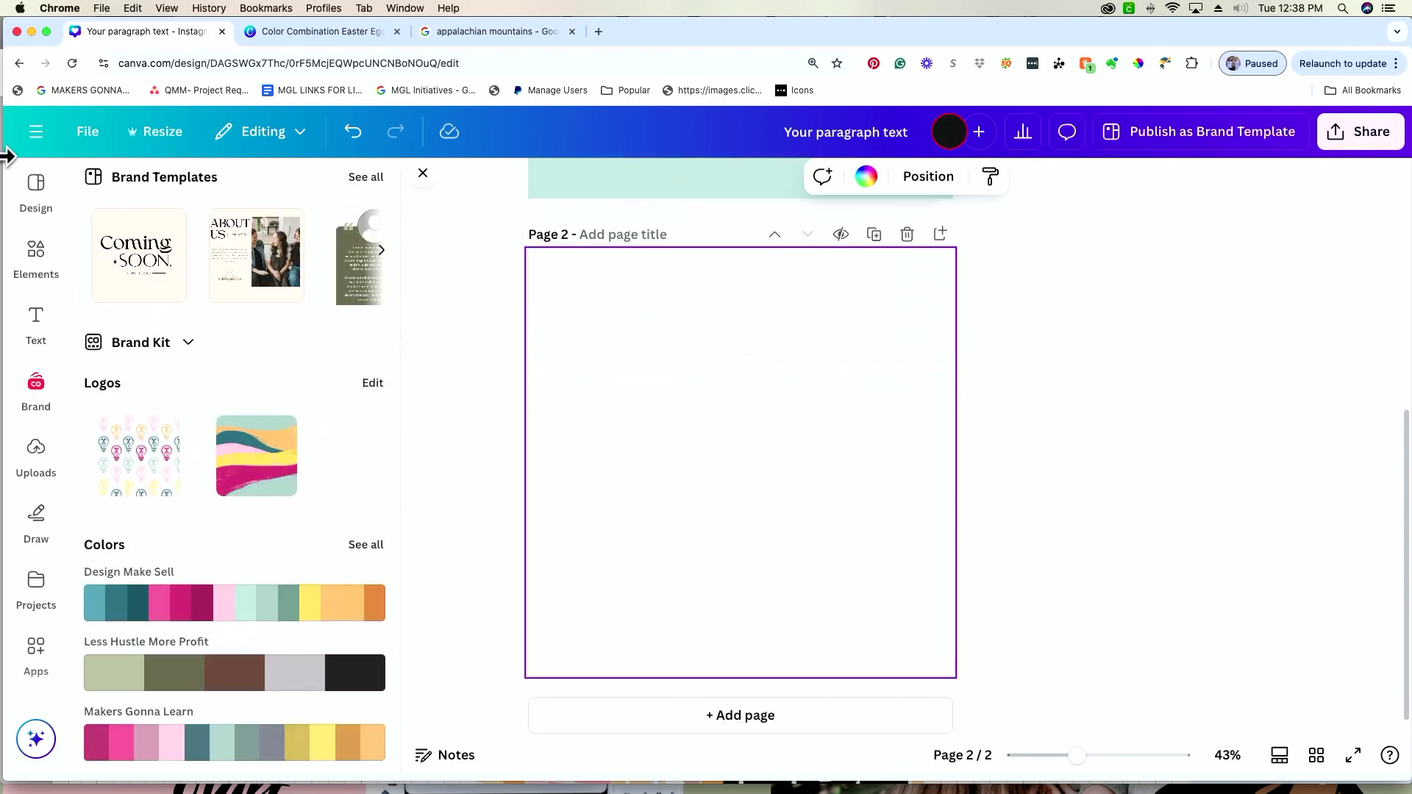
pyautogui.click(44, 261)
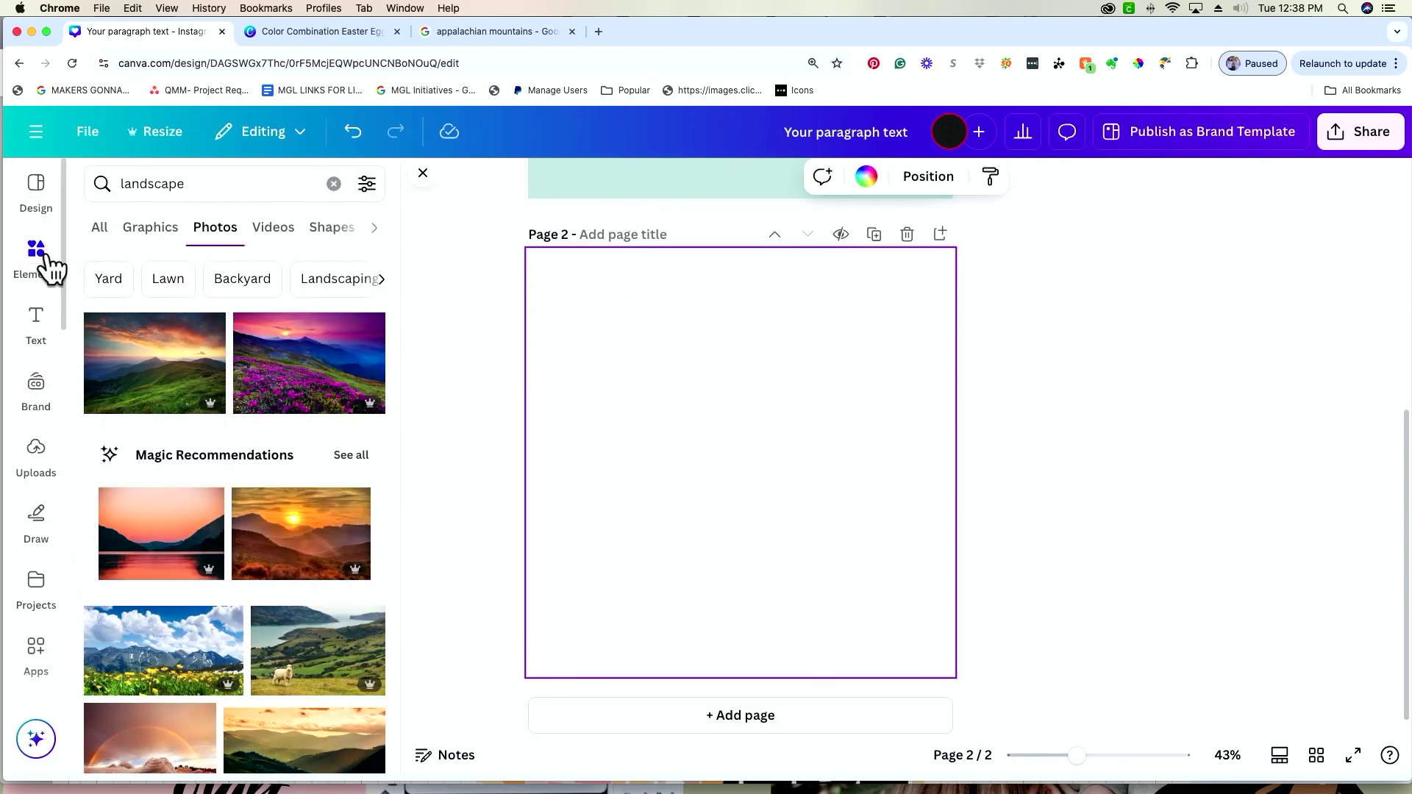
pyautogui.click(105, 231)
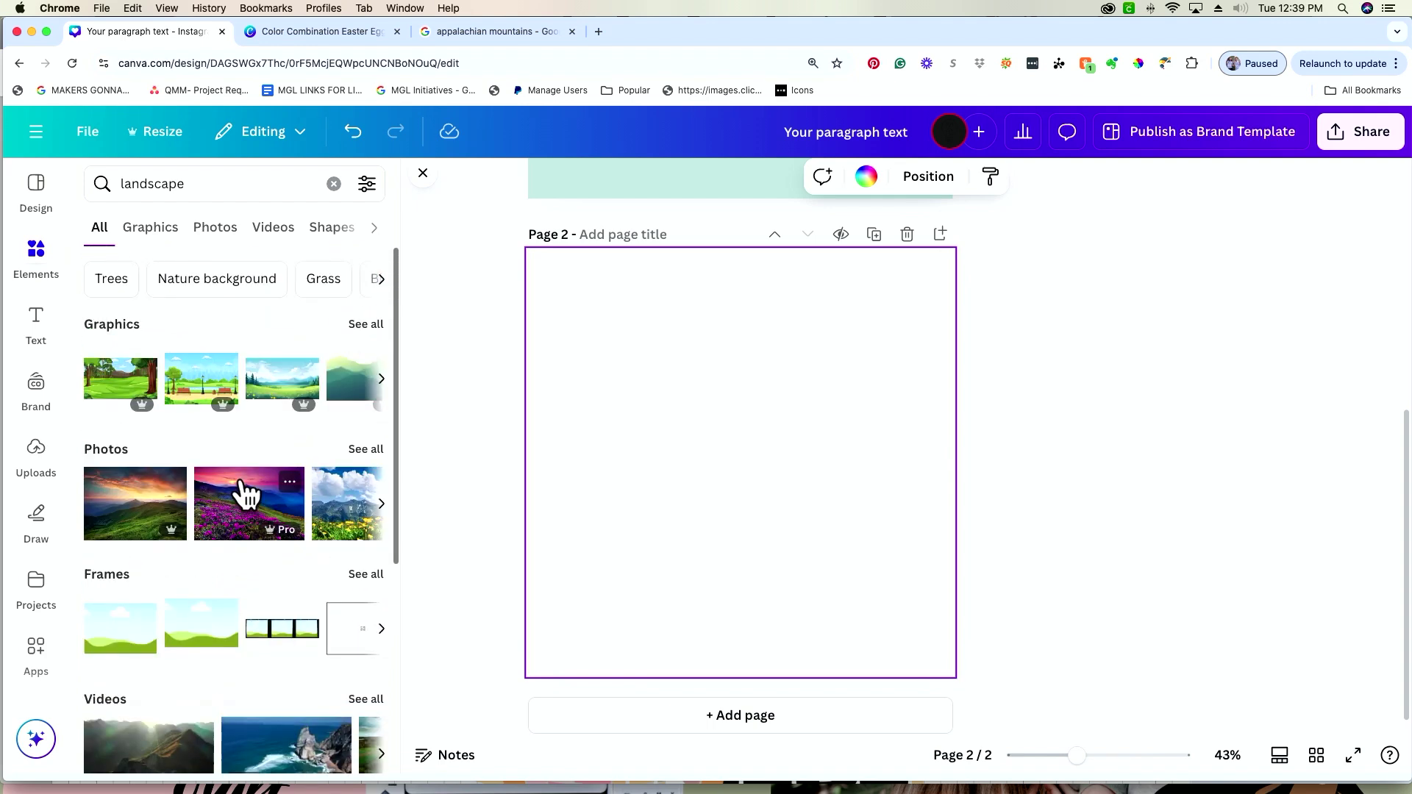
pyautogui.scroll(-3, 243, 494)
pyautogui.scroll(3, 243, 494)
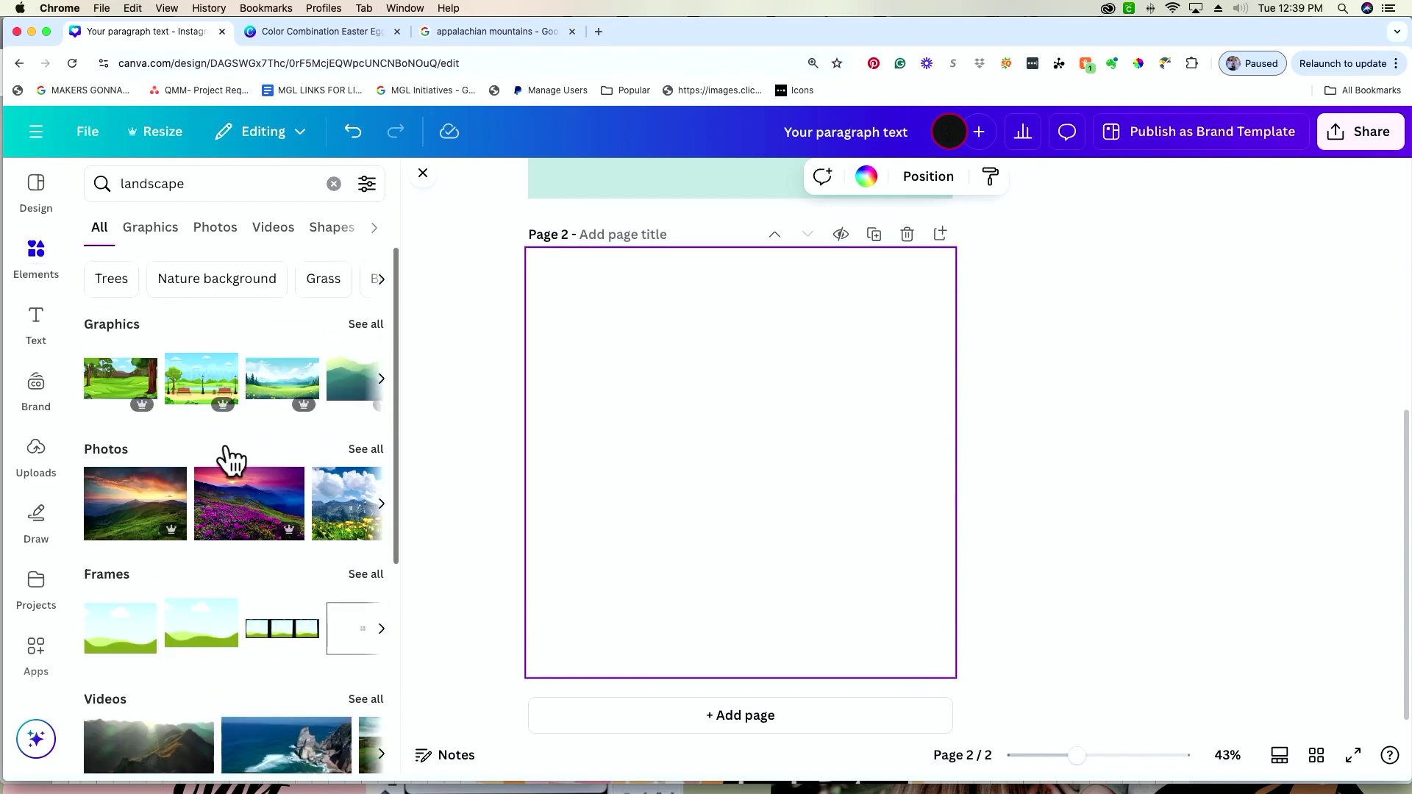
pyautogui.click(174, 236)
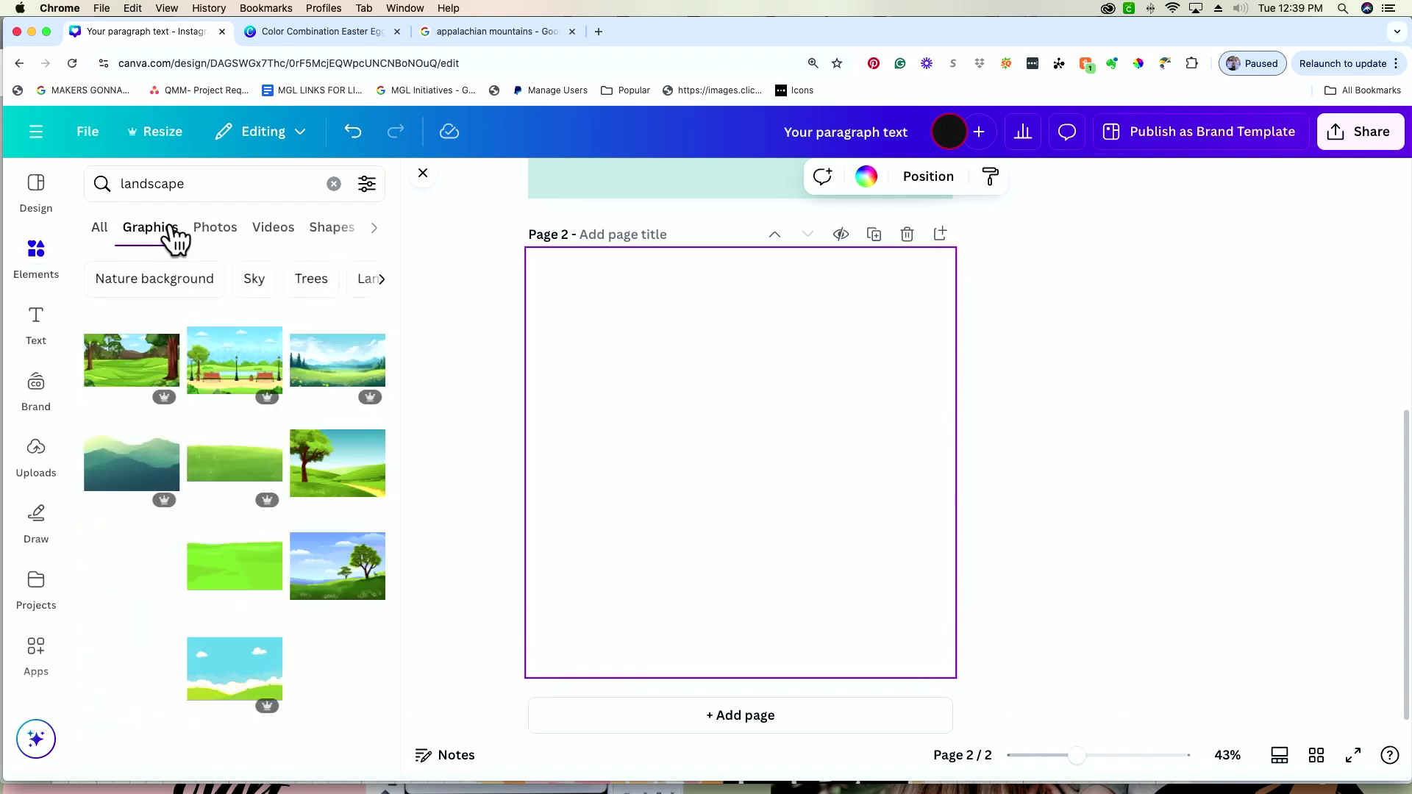
pyautogui.click(333, 184)
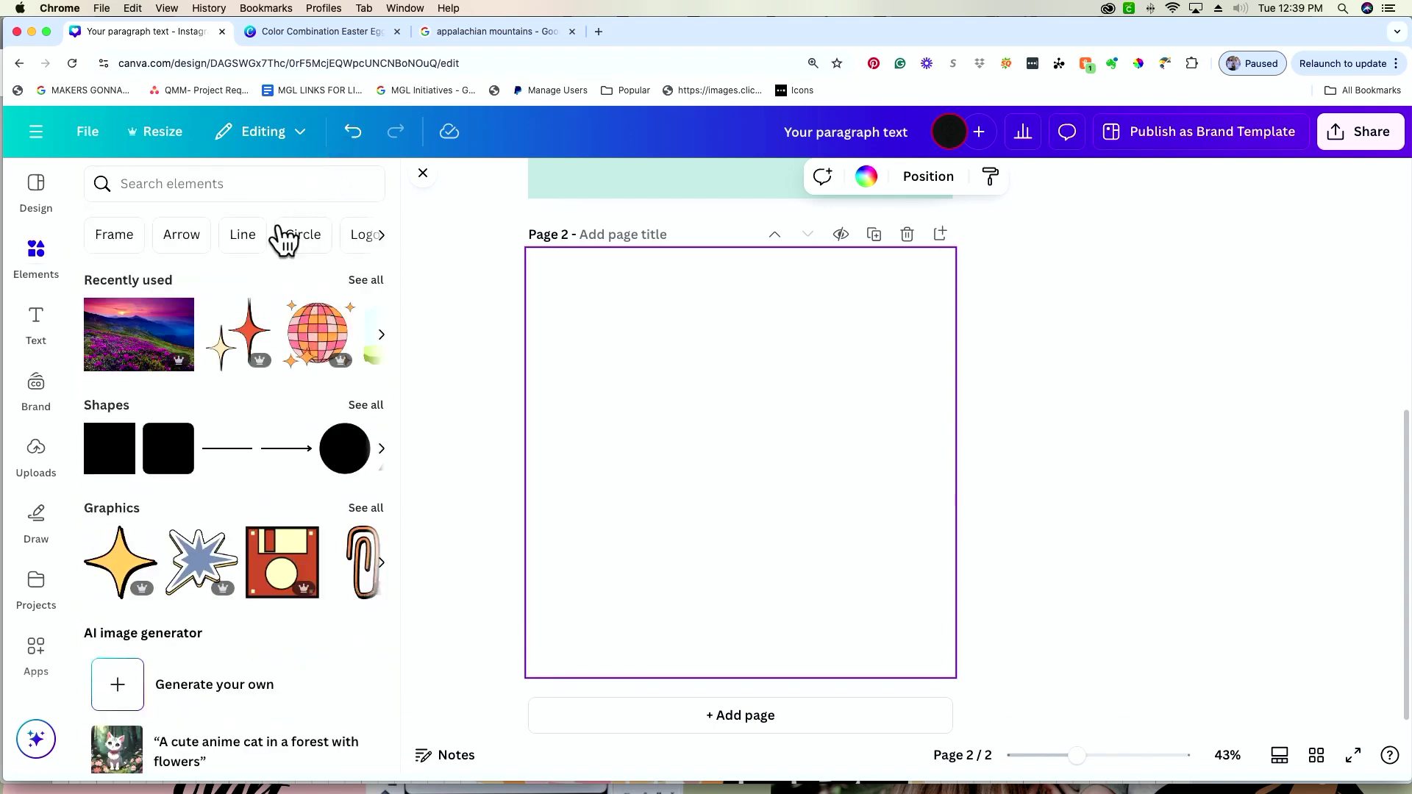
pyautogui.click(375, 509)
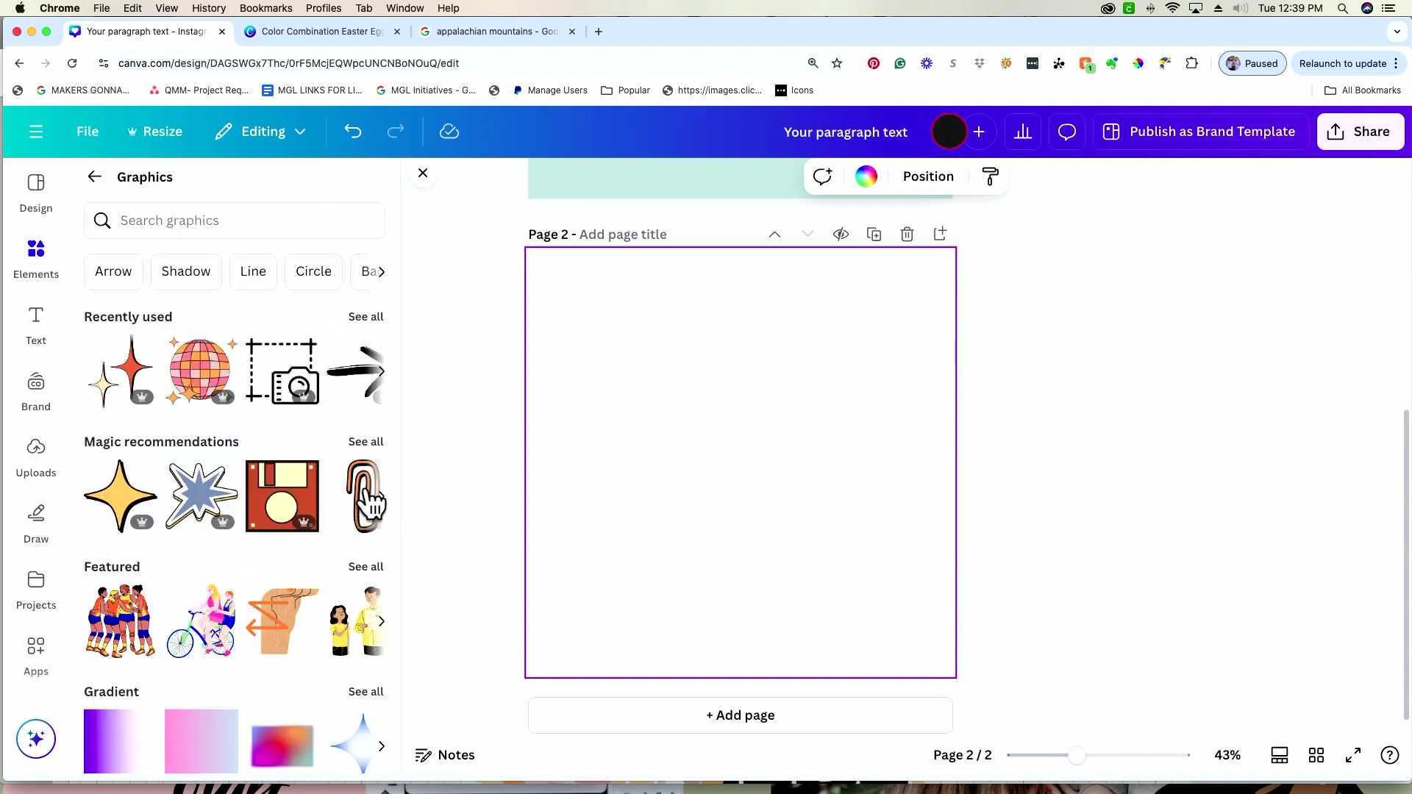
pyautogui.click(368, 445)
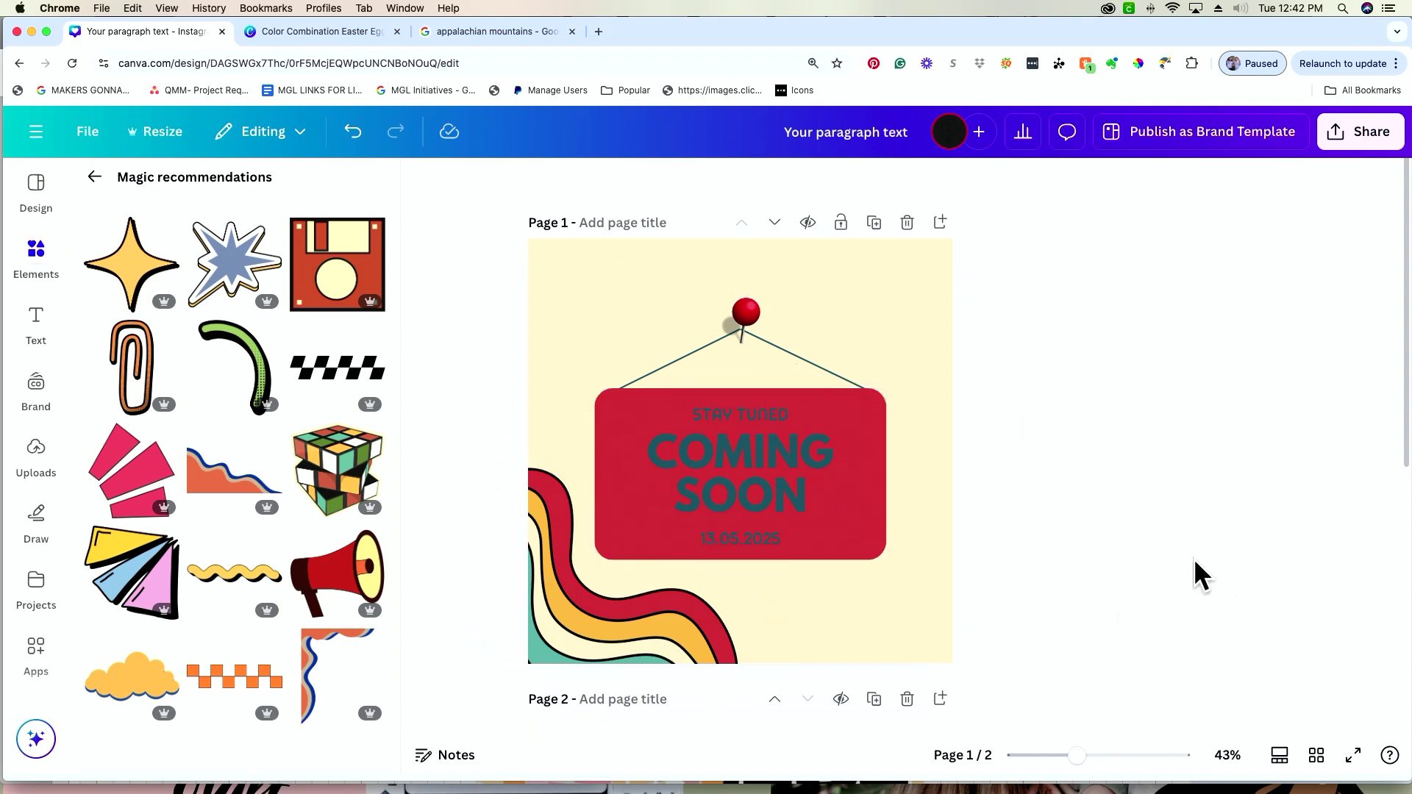
# - Add the recommended starburst graphic to page 1, move it over the upper-right corner of the page and enlarge it slightly
pyautogui.scroll(-5, 246, 517)
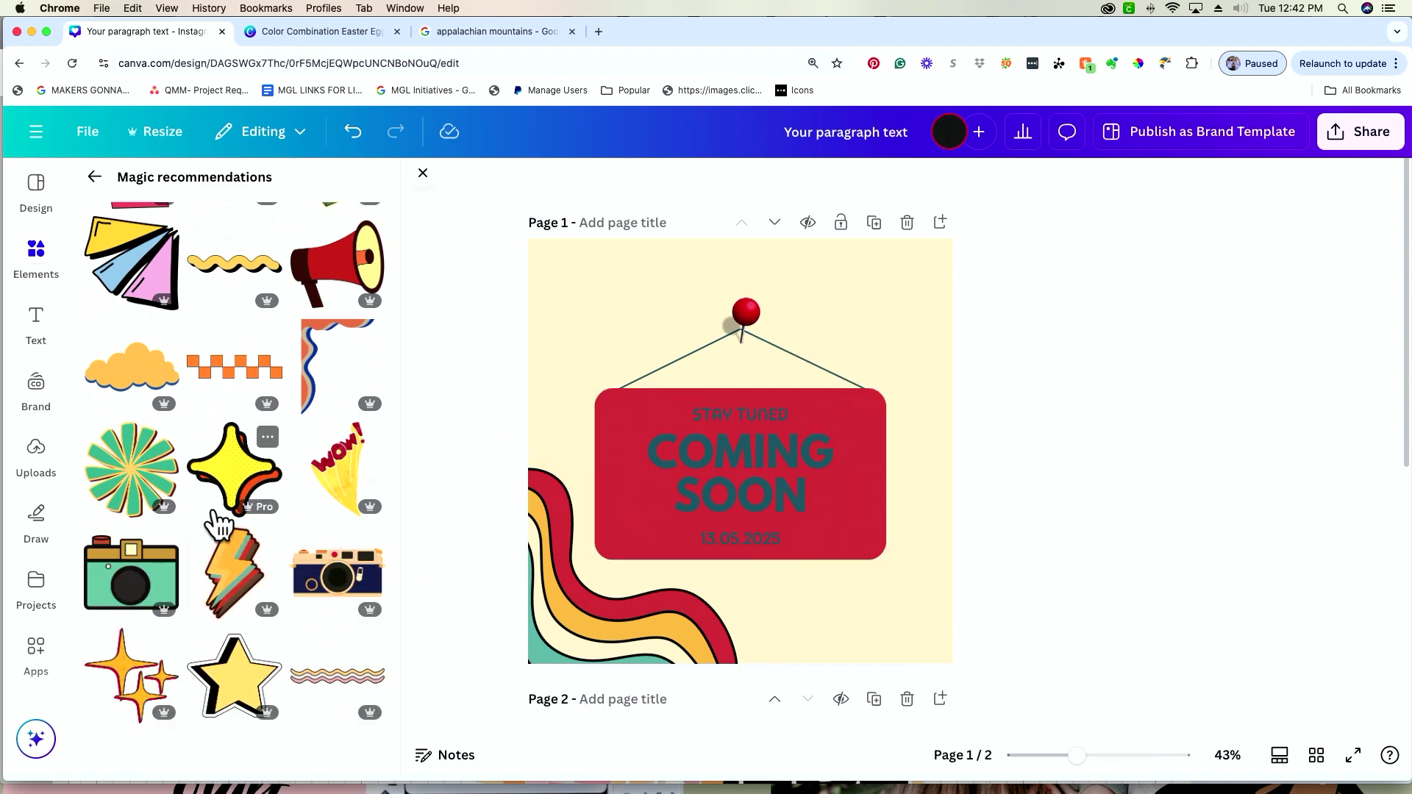
pyautogui.scroll(5, 218, 524)
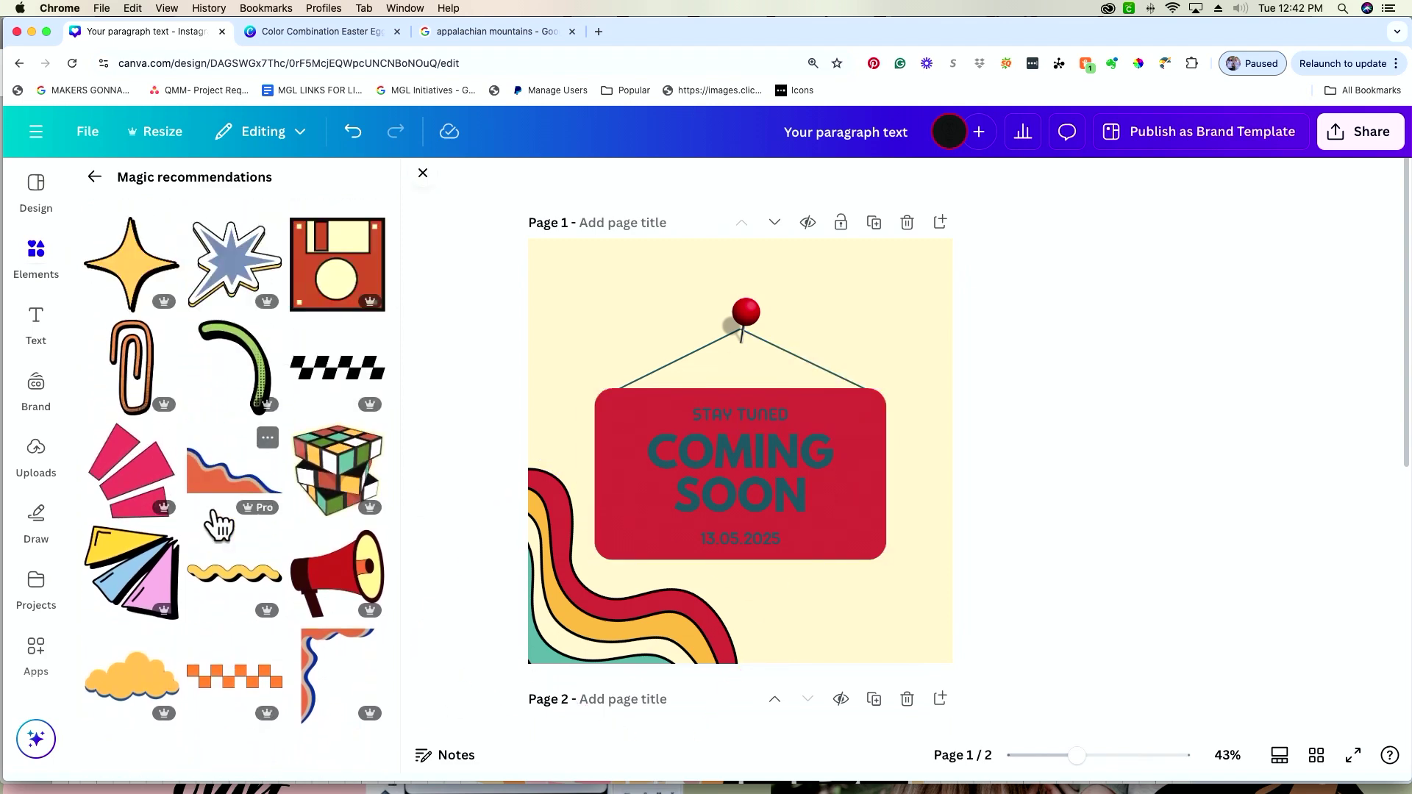
pyautogui.scroll(-5, 215, 508)
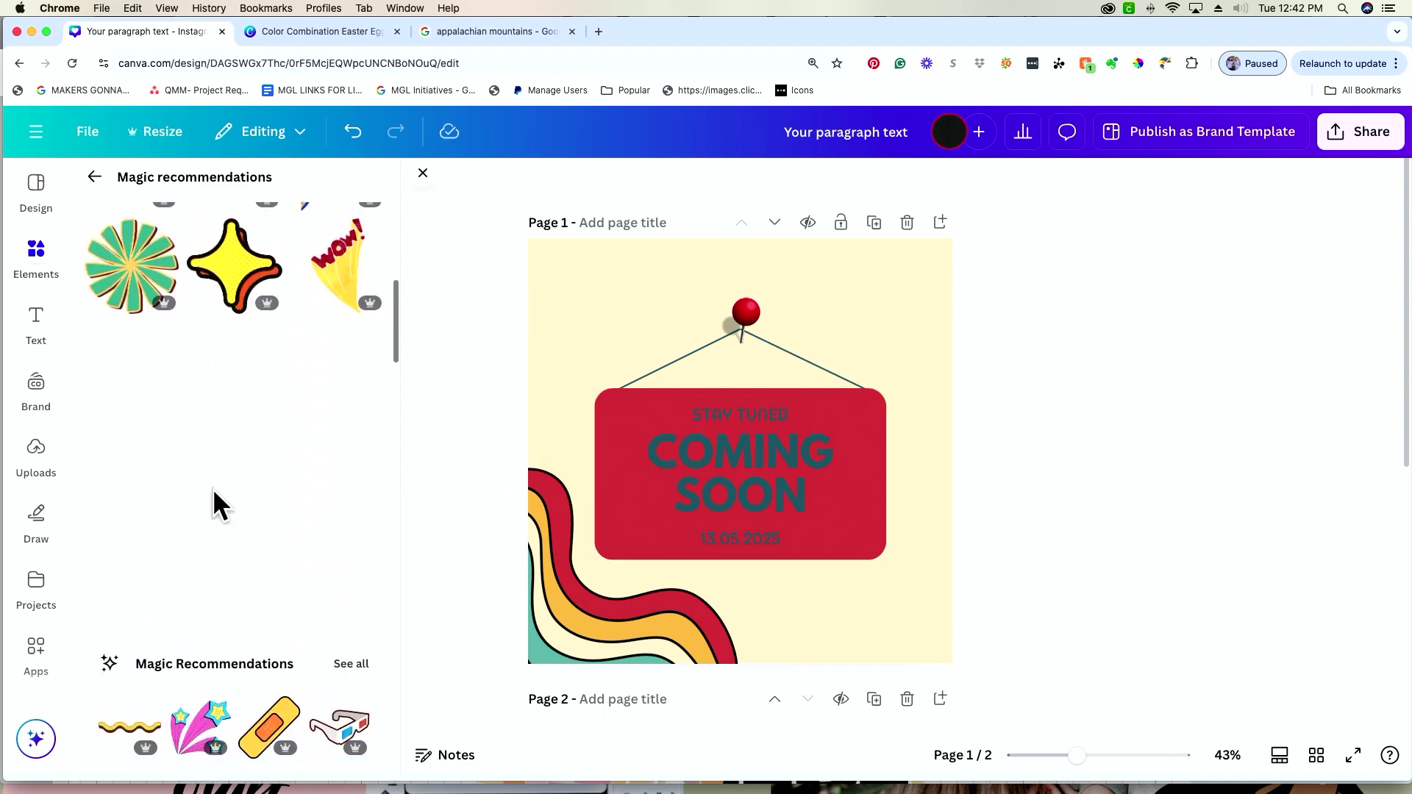
pyautogui.scroll(-3, 217, 501)
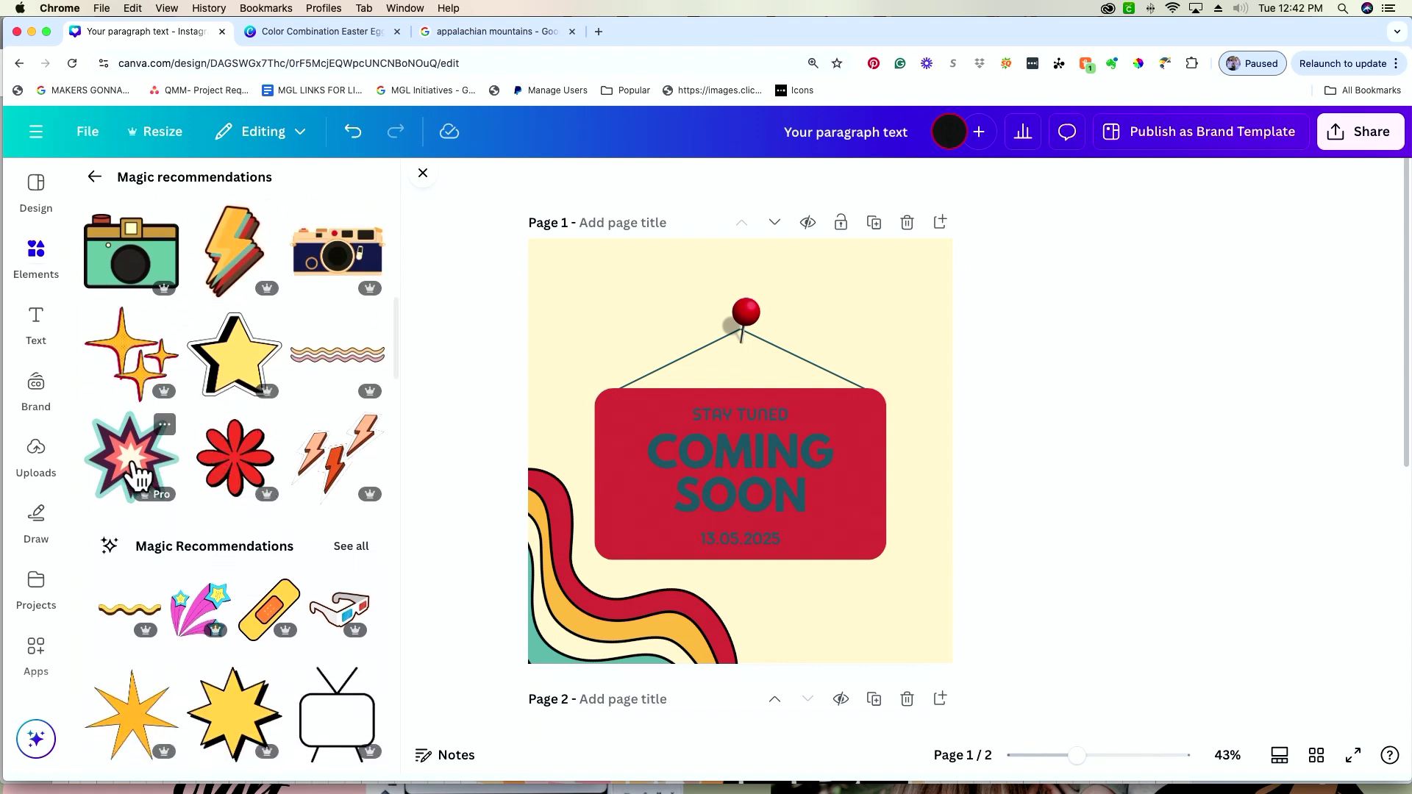
pyautogui.click(136, 475)
pyautogui.moveTo(740, 464); pyautogui.dragTo(928, 273)
pyautogui.moveTo(994, 345); pyautogui.dragTo(1026, 375)
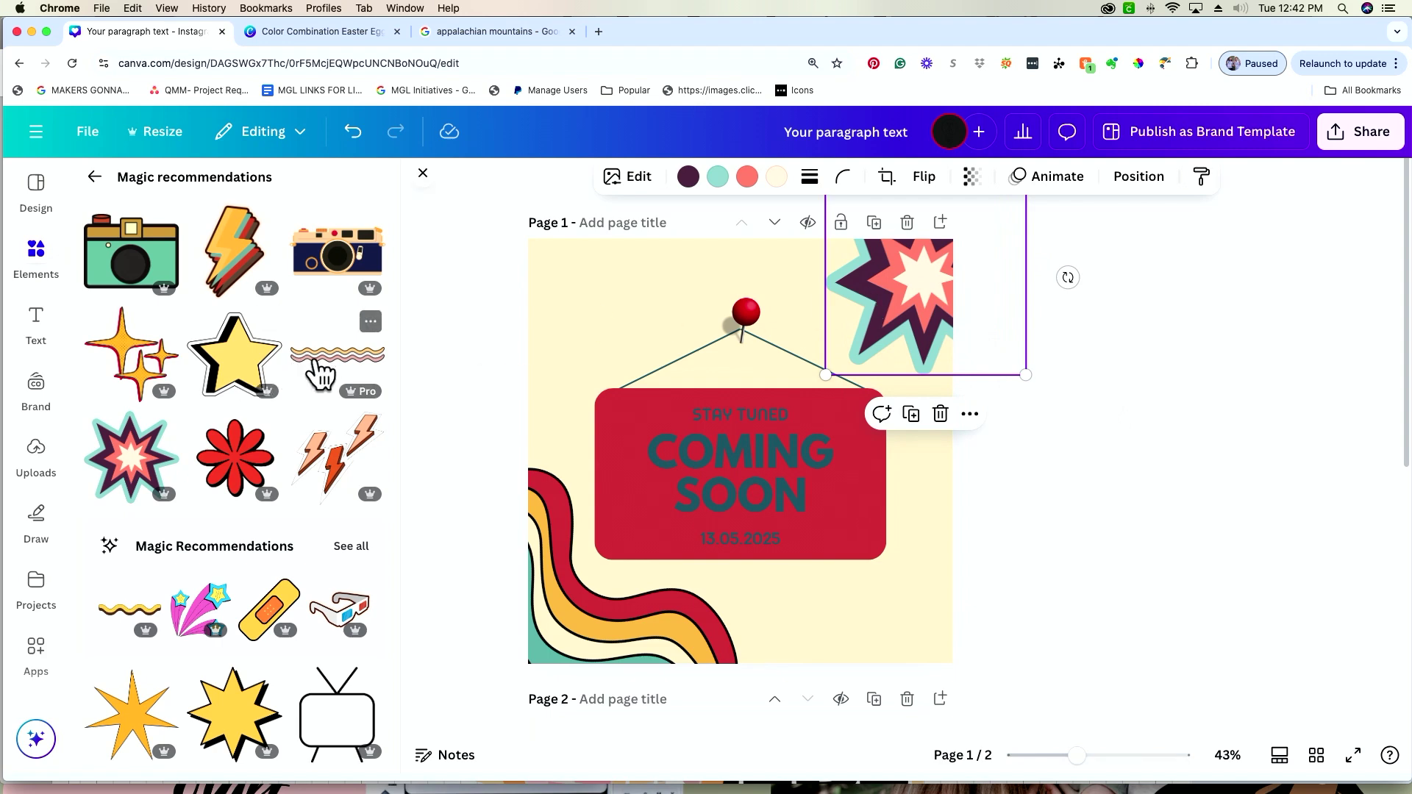
# - Add the yellow, blue and pink fan graphic, then shrink, rotate and place it at the page's upper-left edge beside the sign
pyautogui.scroll(-2, 317, 360)
pyautogui.scroll(6, 317, 359)
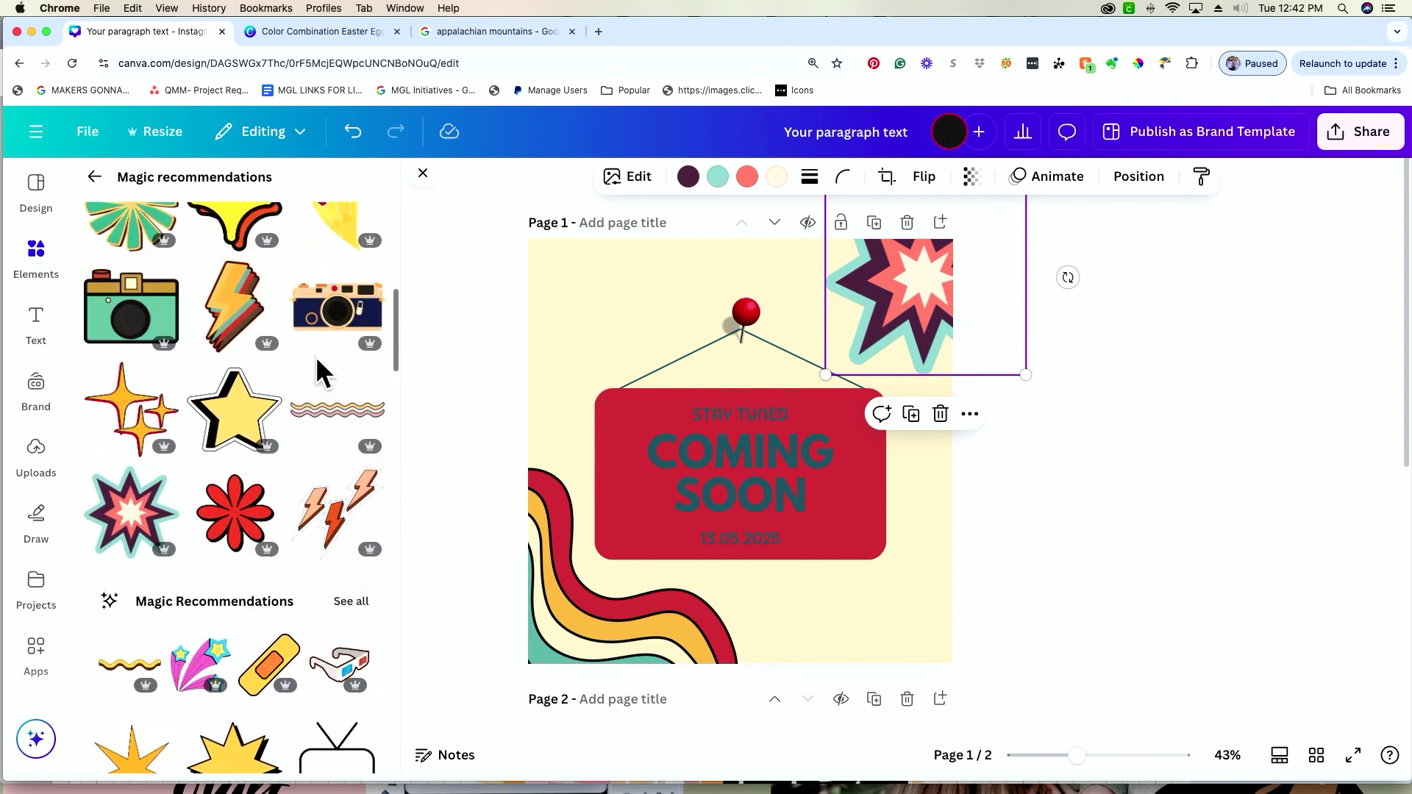
pyautogui.scroll(1, 317, 361)
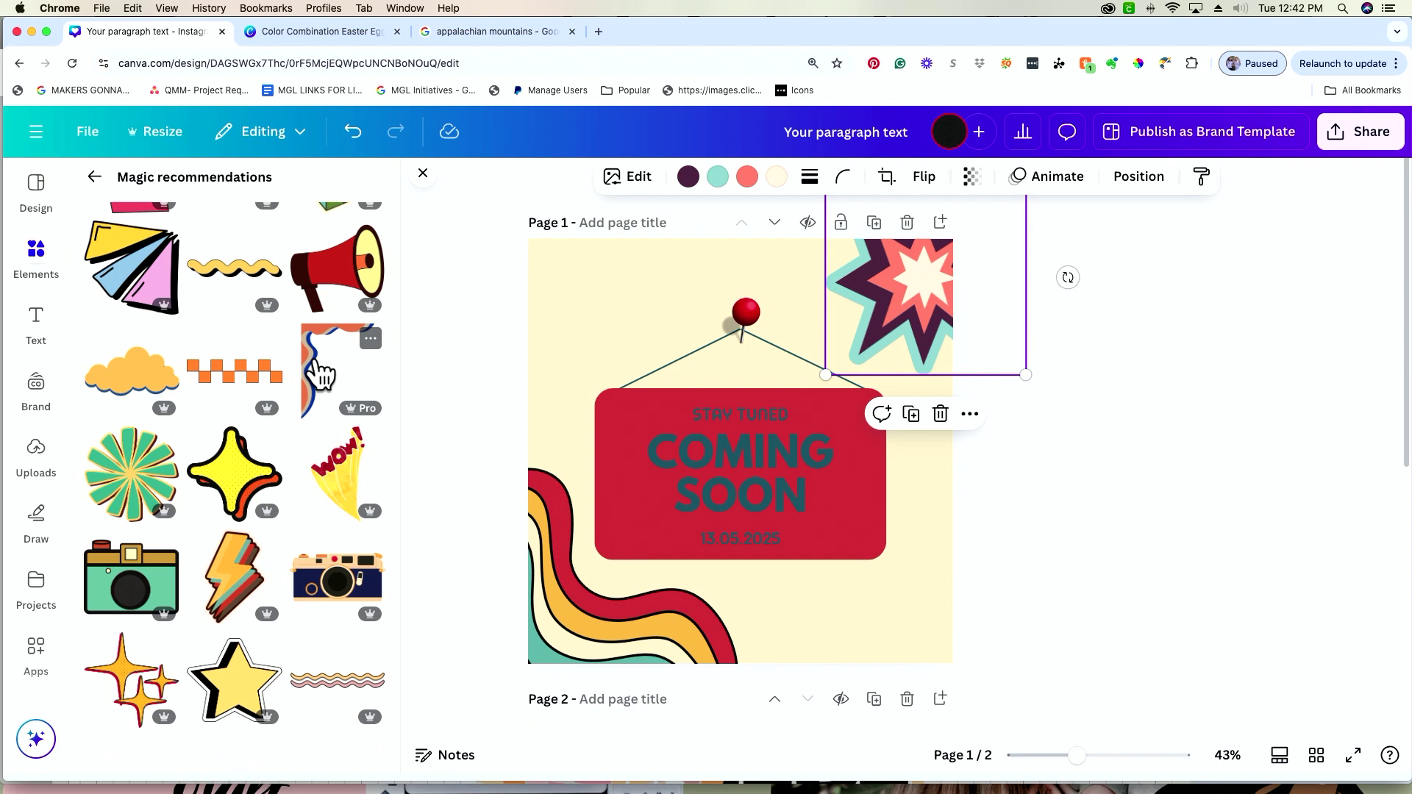
pyautogui.scroll(3, 217, 323)
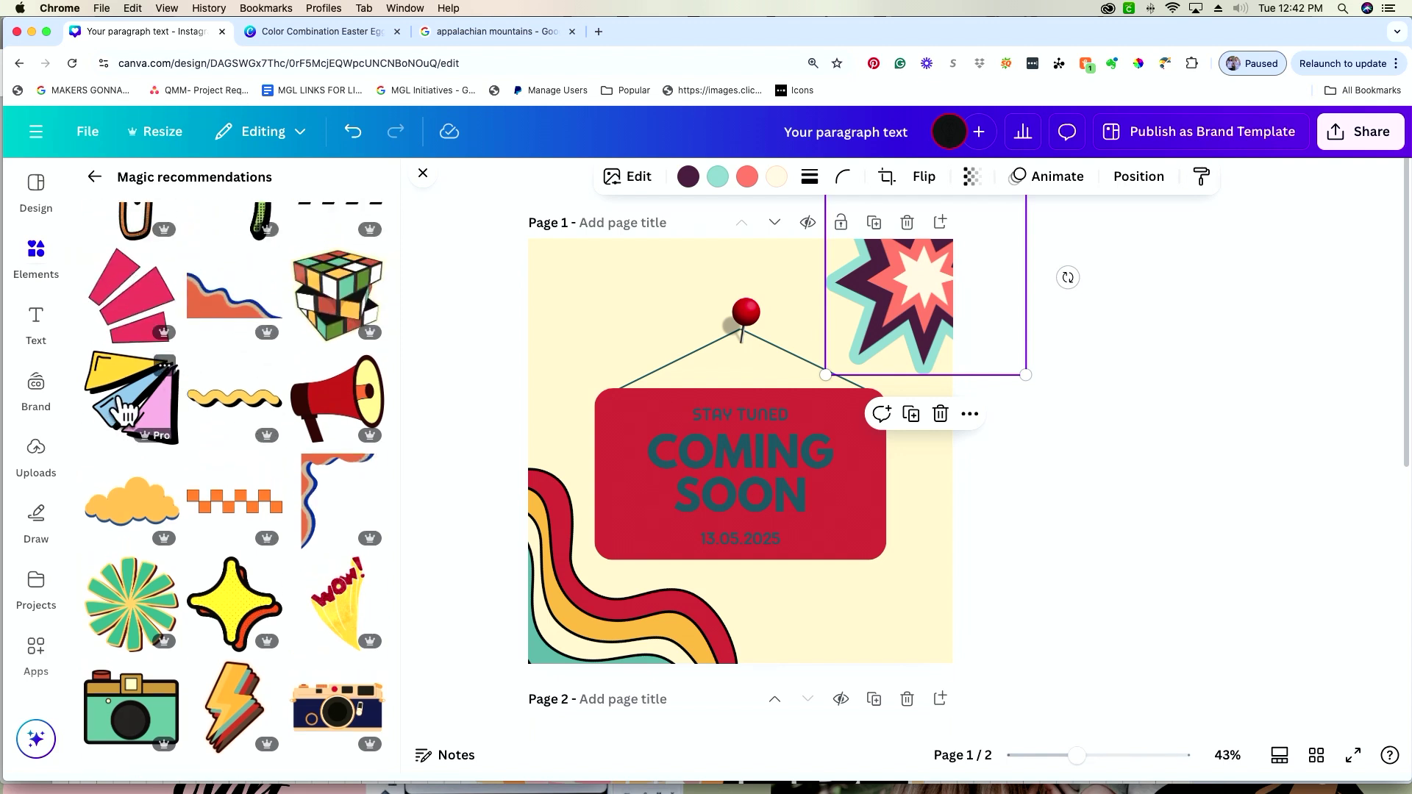
pyautogui.click(125, 412)
pyautogui.moveTo(782, 483); pyautogui.dragTo(637, 420)
pyautogui.moveTo(679, 295); pyautogui.dragTo(642, 345)
pyautogui.moveTo(572, 507); pyautogui.dragTo(483, 400)
pyautogui.moveTo(578, 386); pyautogui.dragTo(604, 351)
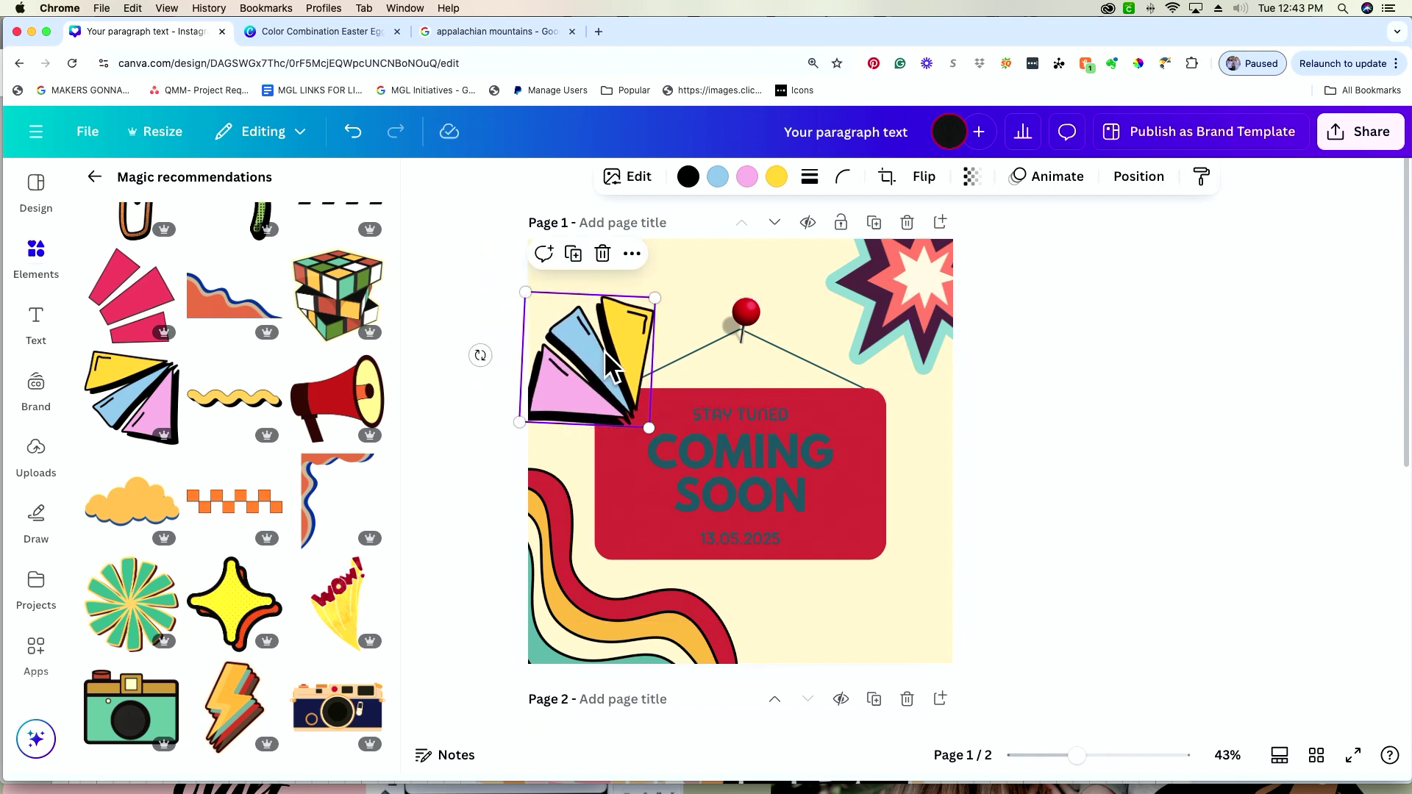
# - Duplicate the fan graphic, flip the copy horizontally and vertically, and place it in the page's lower-right corner
pyautogui.press('super+d')
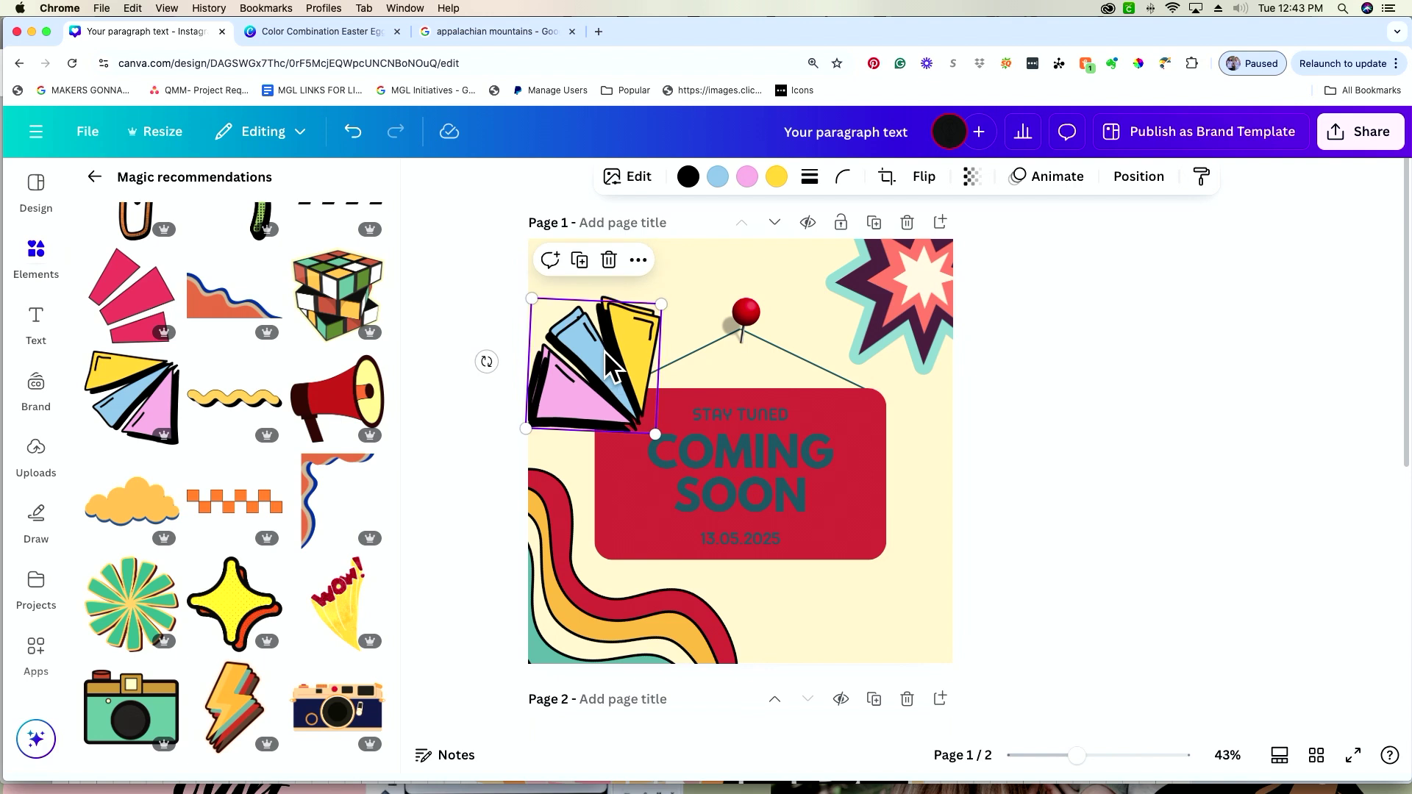
pyautogui.moveTo(603, 350); pyautogui.dragTo(873, 505)
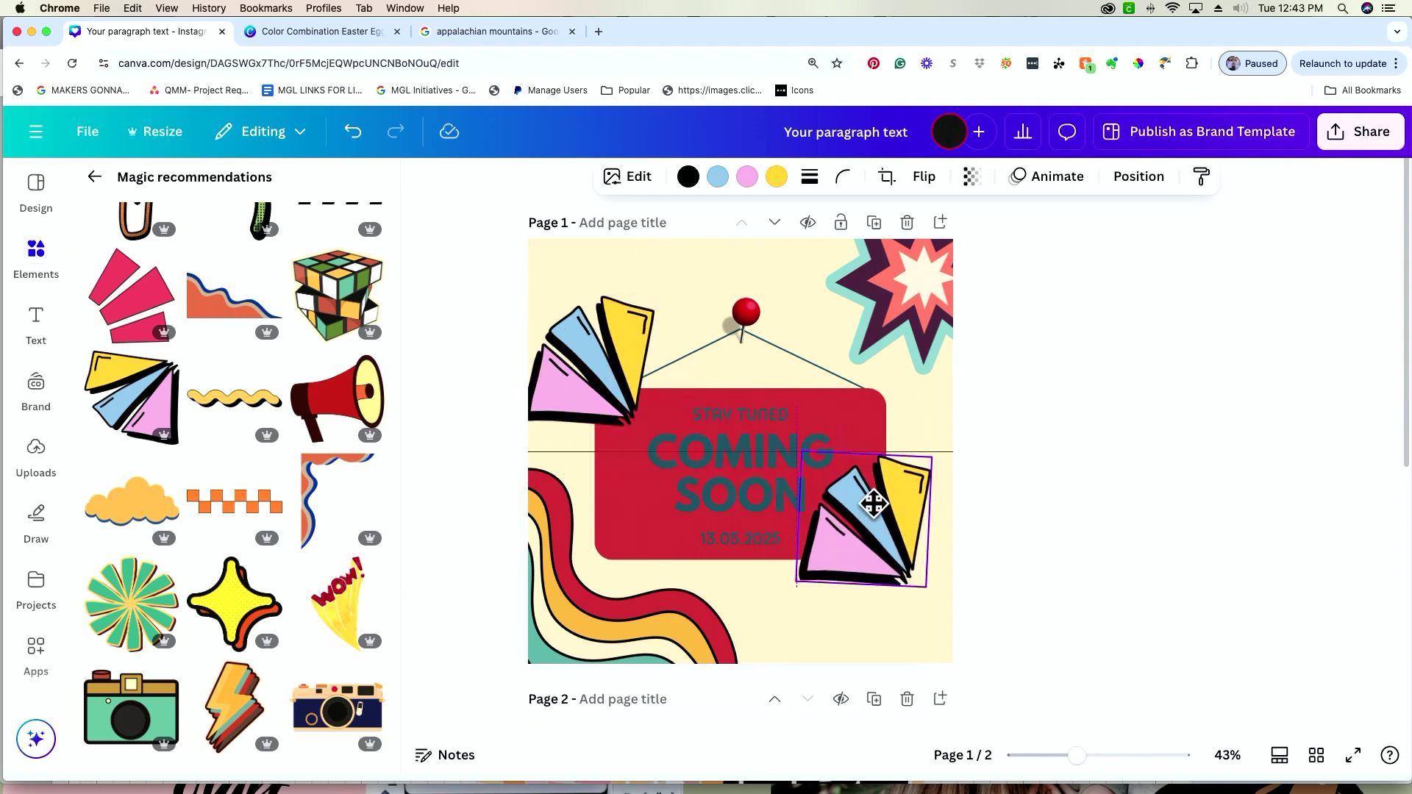
pyautogui.click(922, 193)
pyautogui.click(921, 251)
pyautogui.click(954, 272)
pyautogui.moveTo(866, 530); pyautogui.dragTo(885, 591)
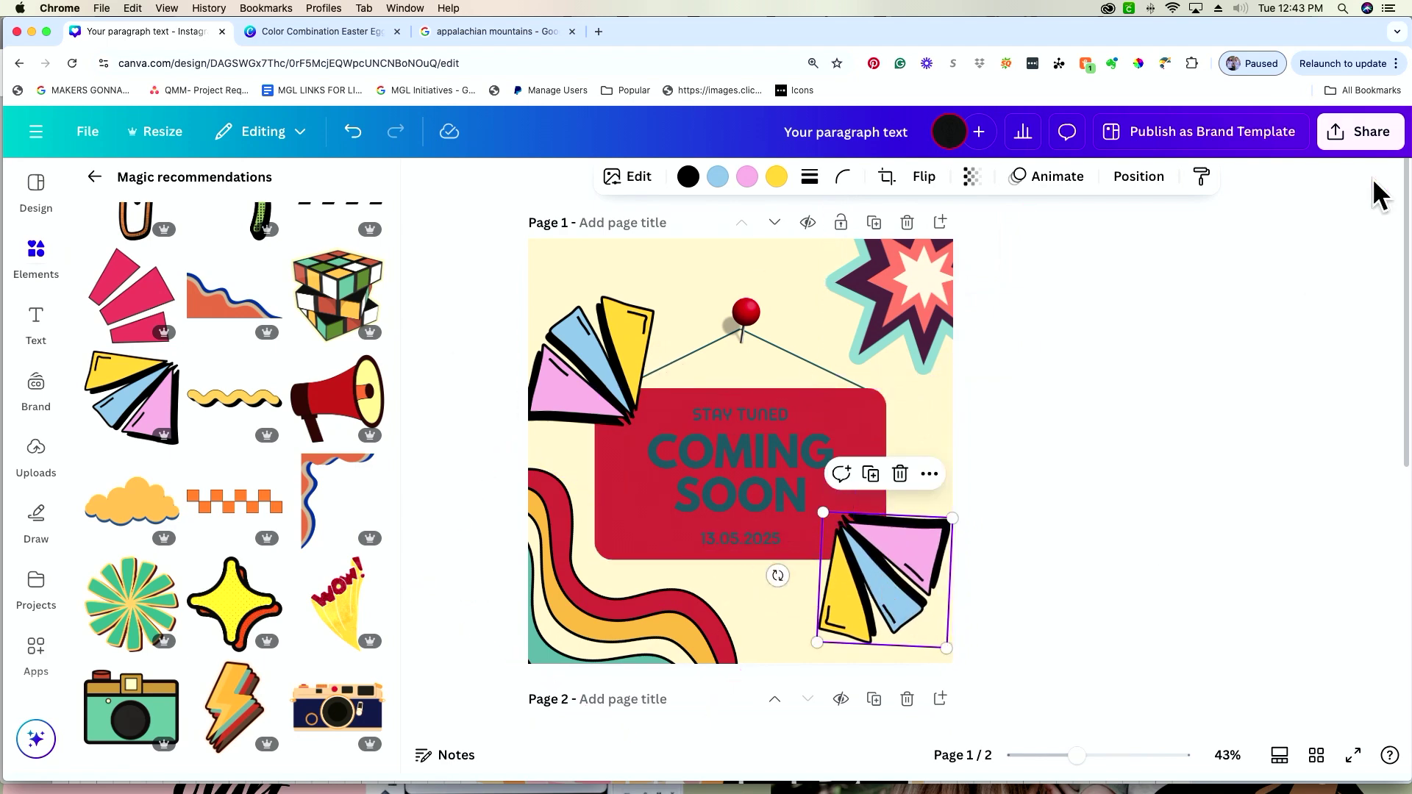
# - Copy the wavy striped graphic's style onto both fan graphics, at the page's upper-left edge and lower-right corner
pyautogui.click(597, 628)
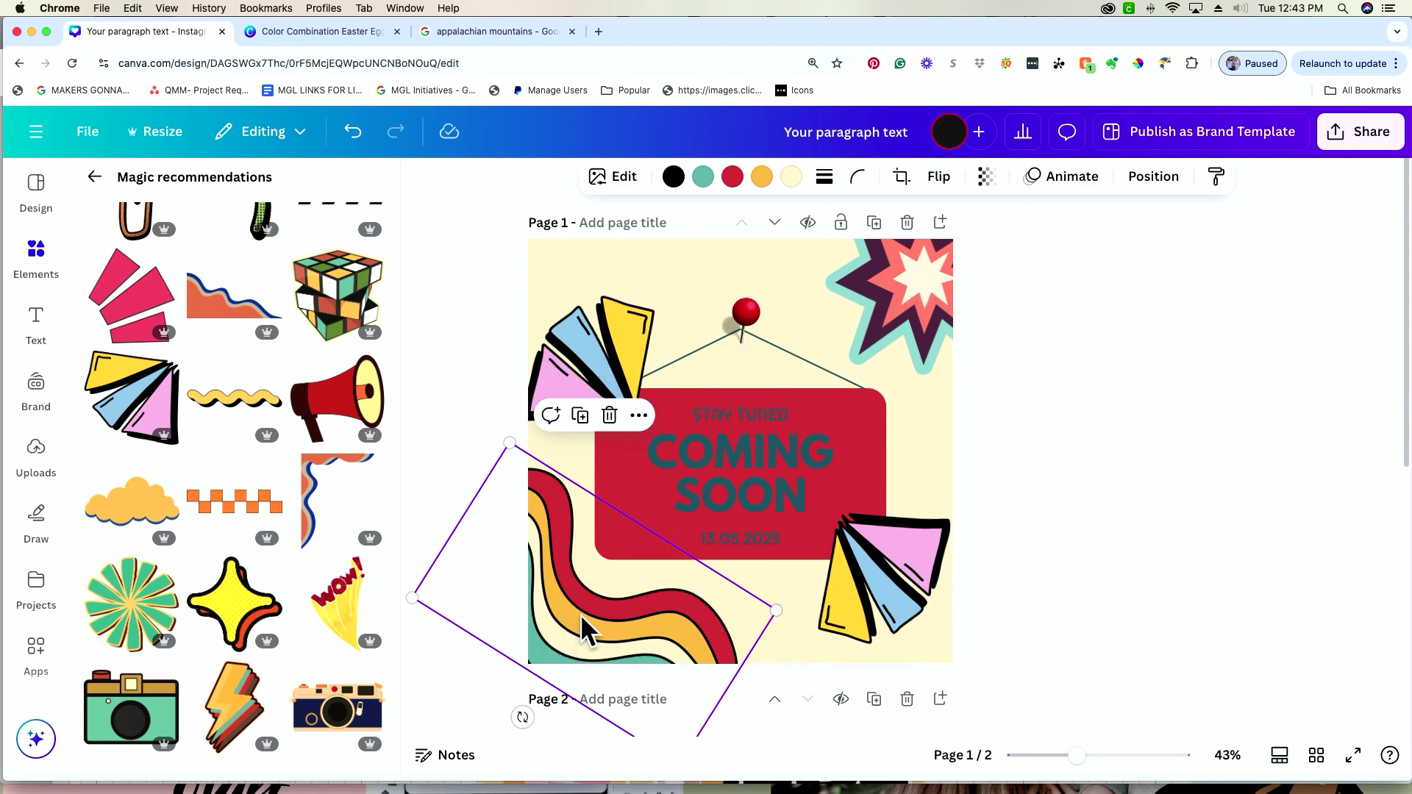
pyautogui.click(1218, 179)
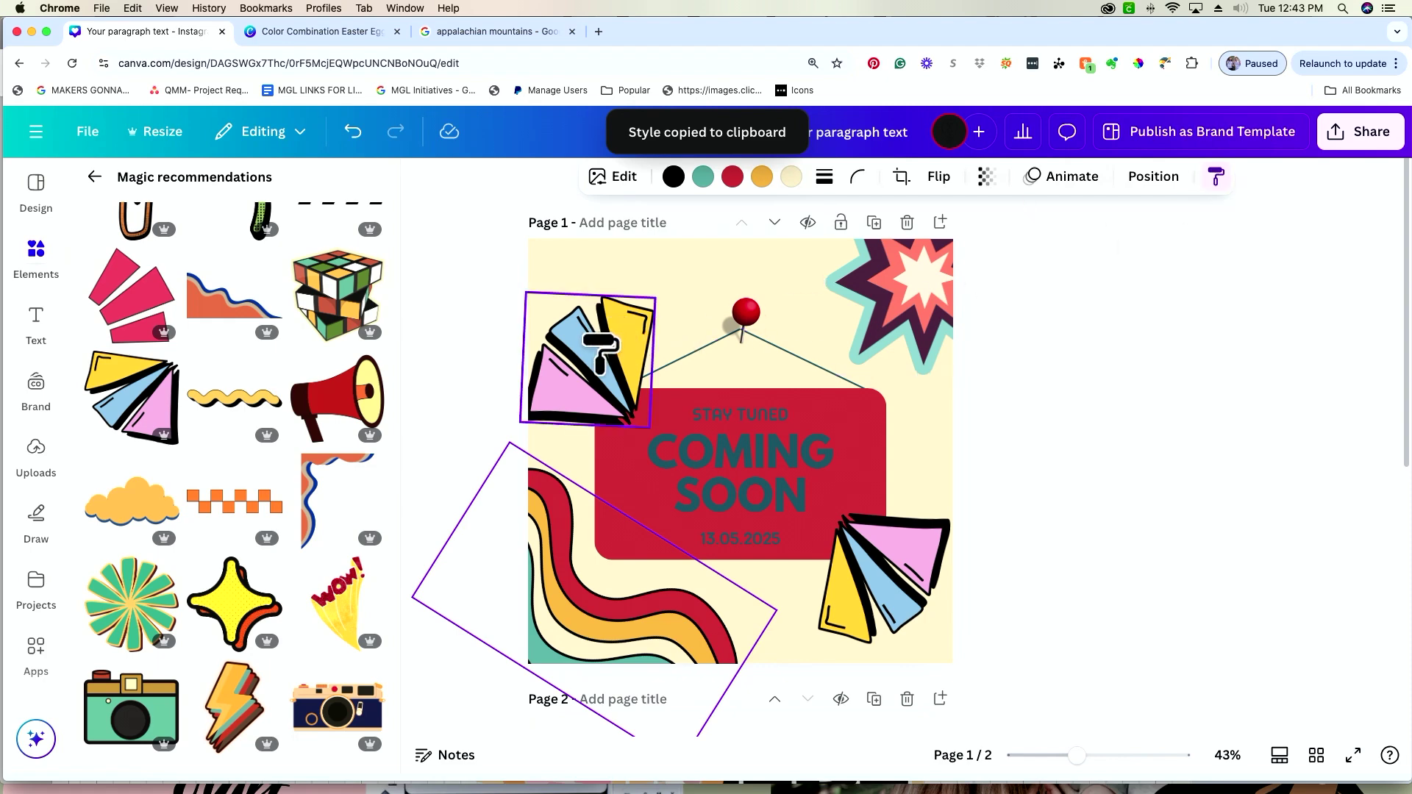
pyautogui.click(602, 359)
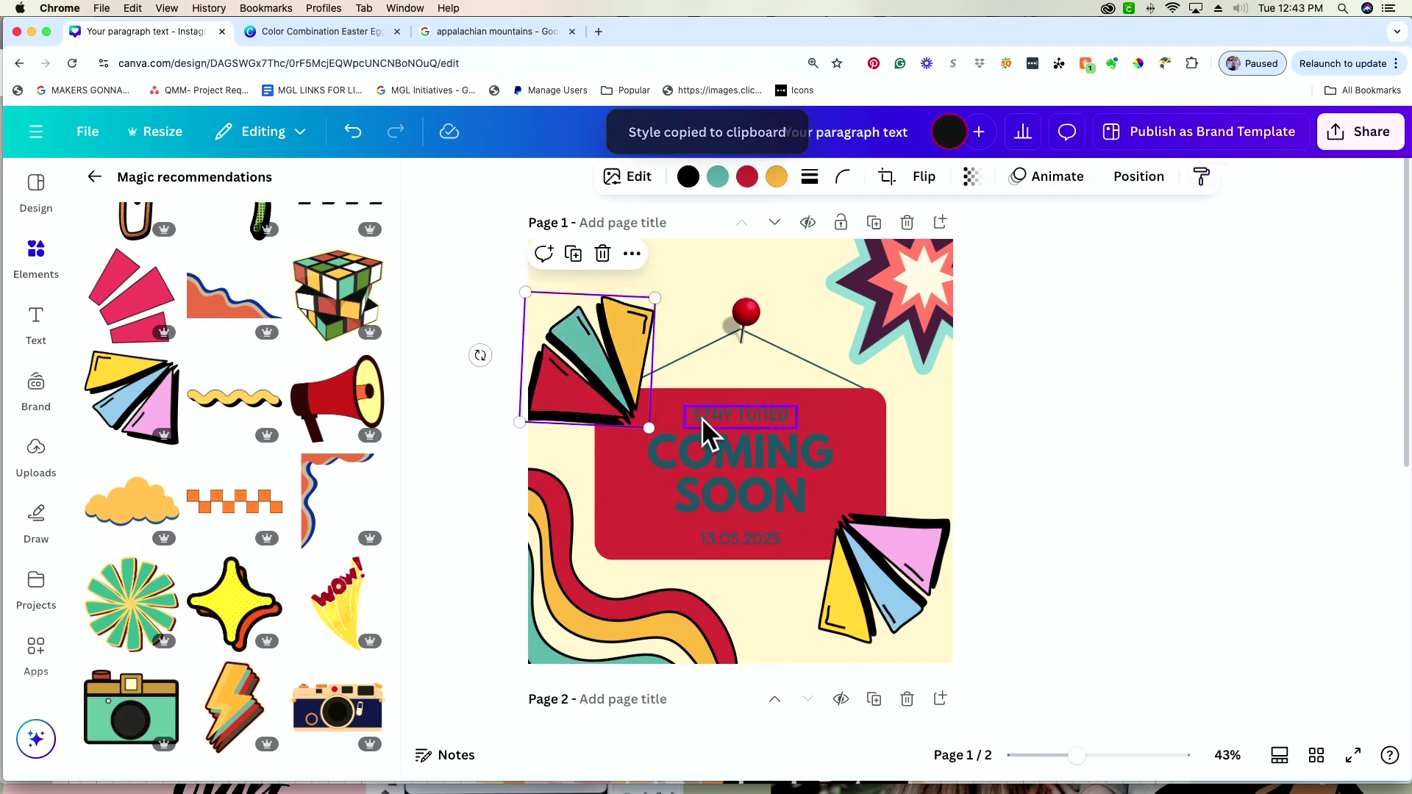
pyautogui.click(1205, 181)
pyautogui.click(887, 579)
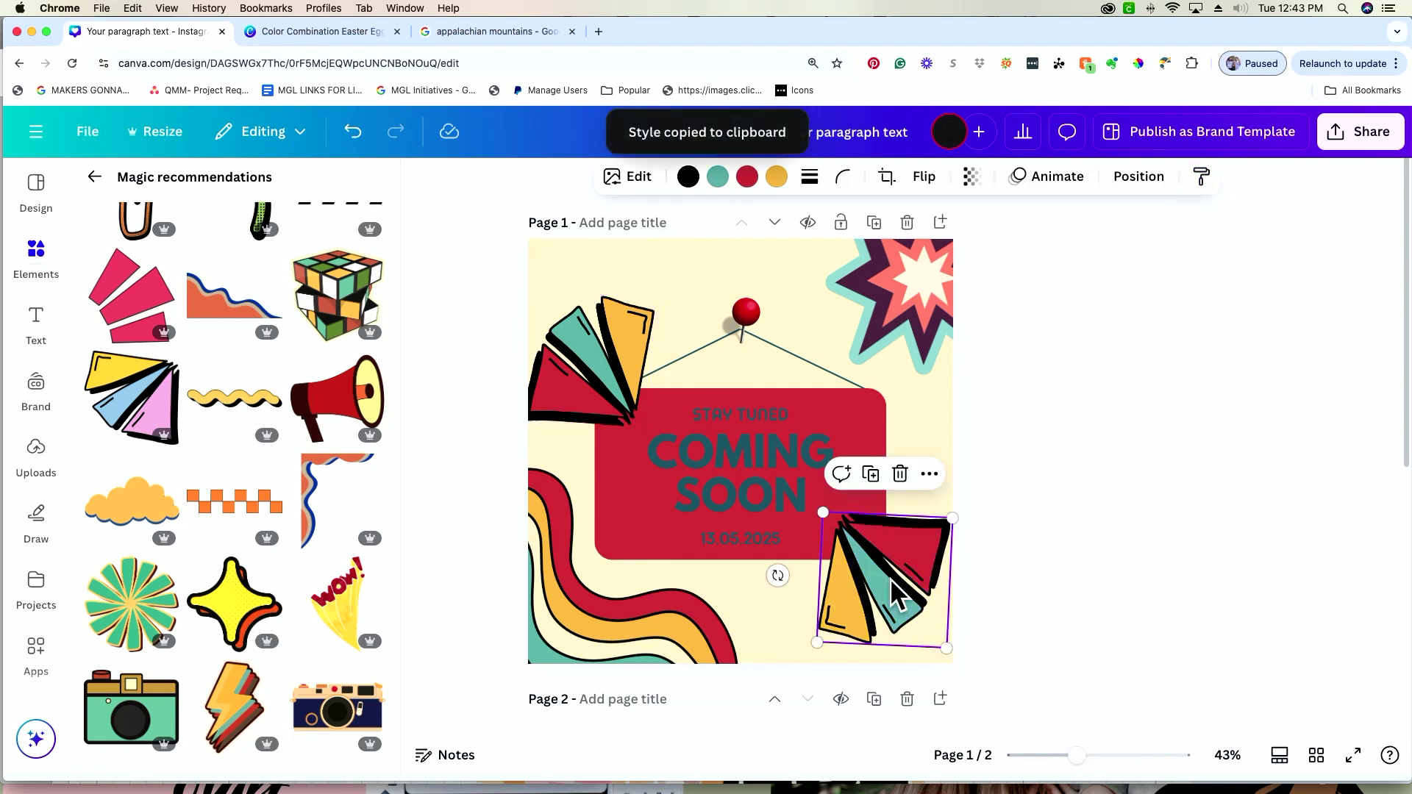
# - Apply the wavy striped graphic's style to the starburst in the page's upper-right corner and deselect it
pyautogui.click(573, 643)
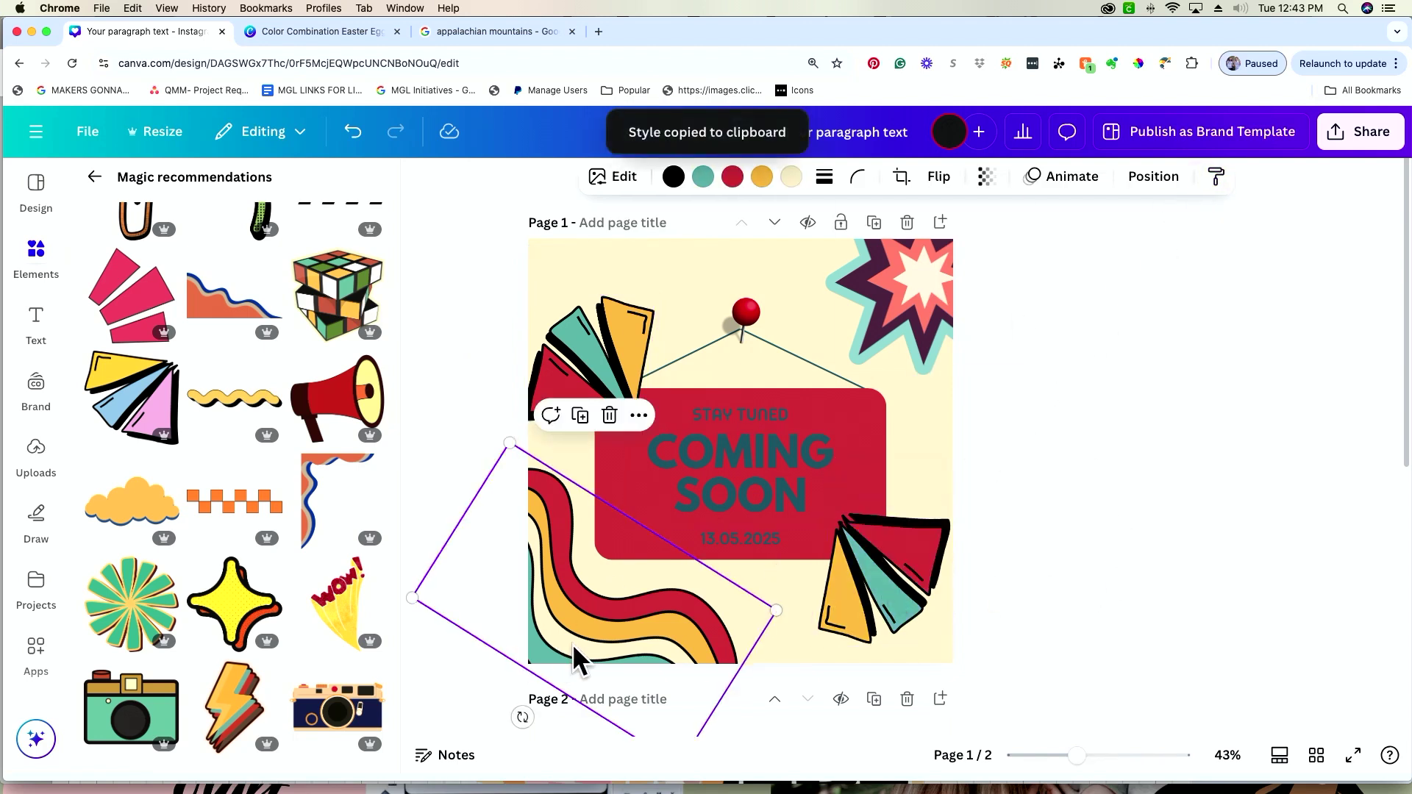
pyautogui.click(1218, 183)
pyautogui.click(903, 307)
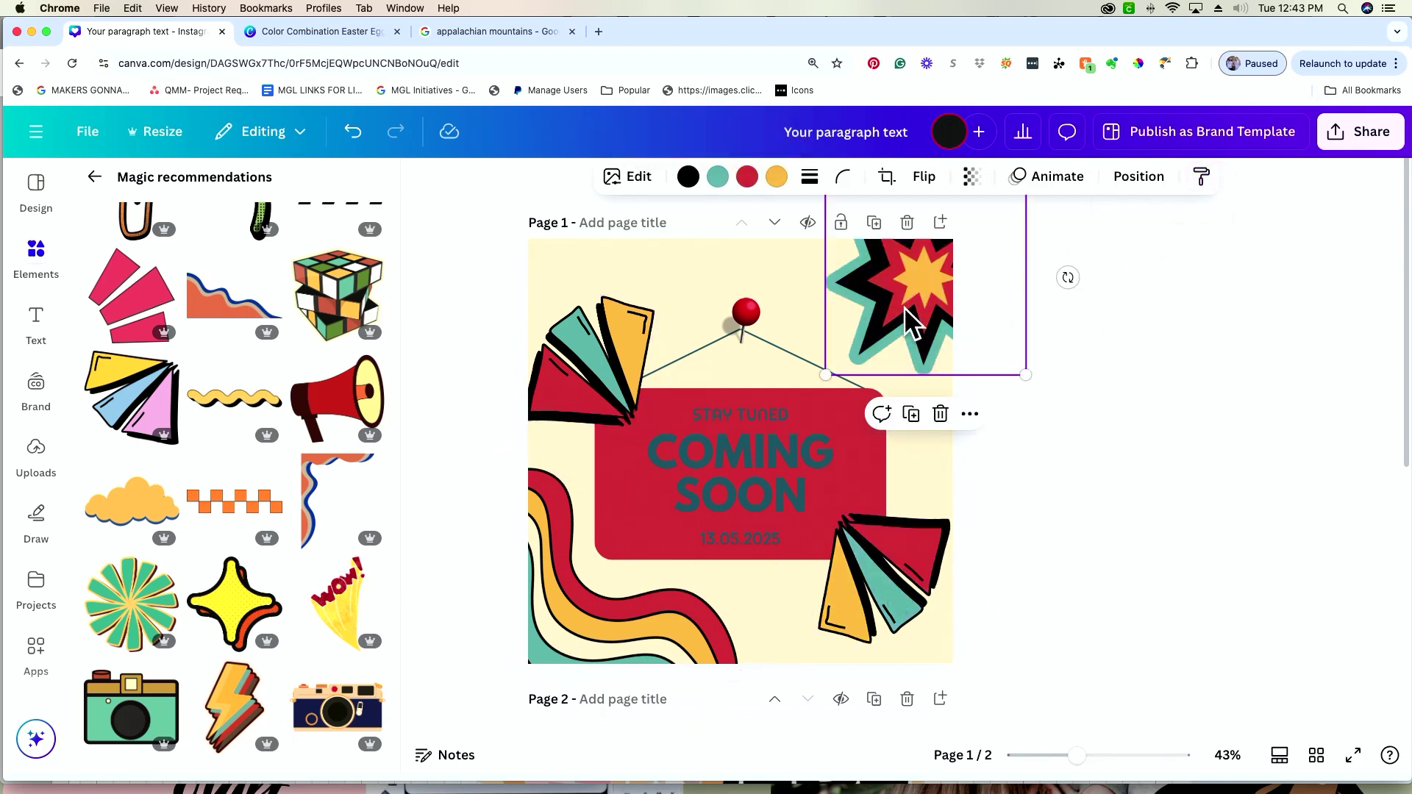
pyautogui.click(1232, 385)
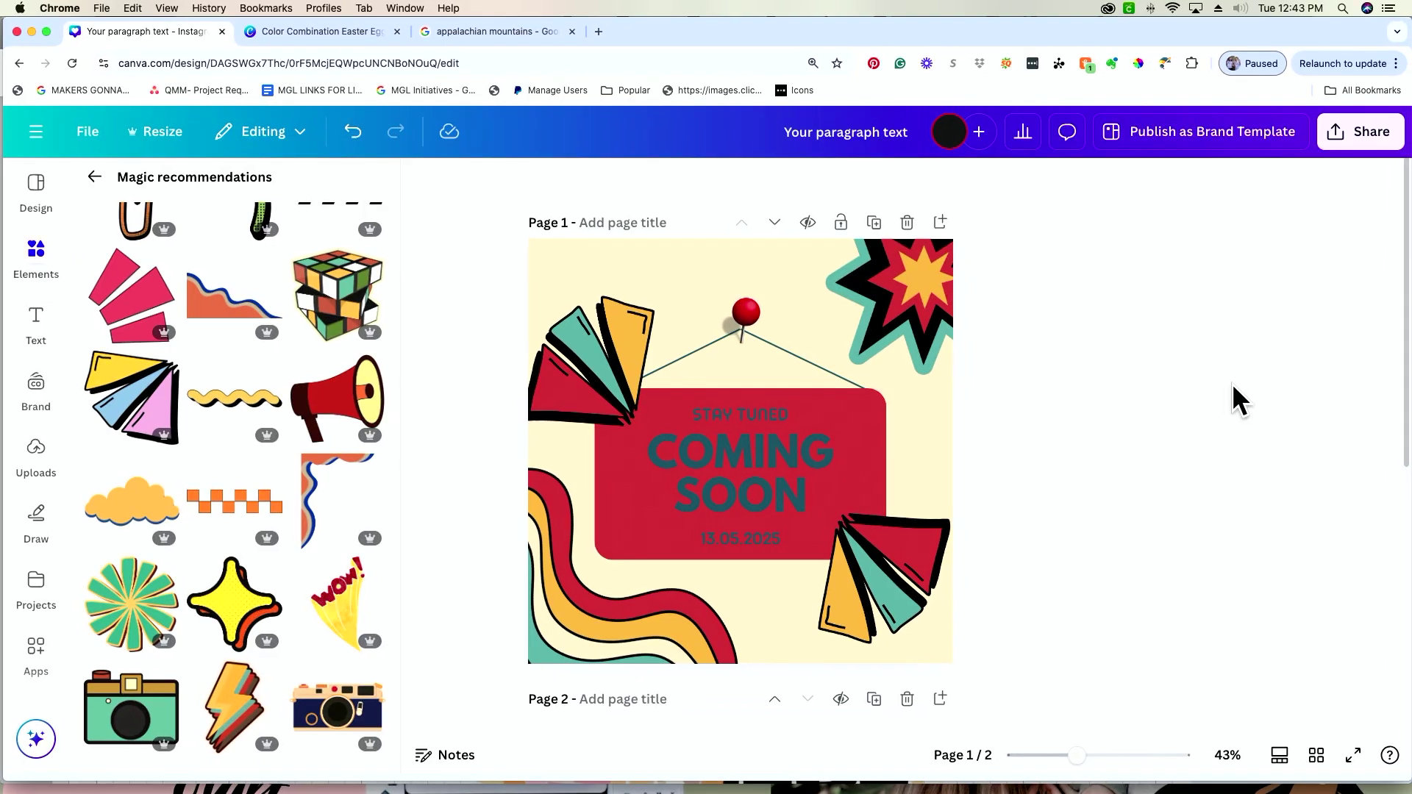
pyautogui.scroll(3, 235, 448)
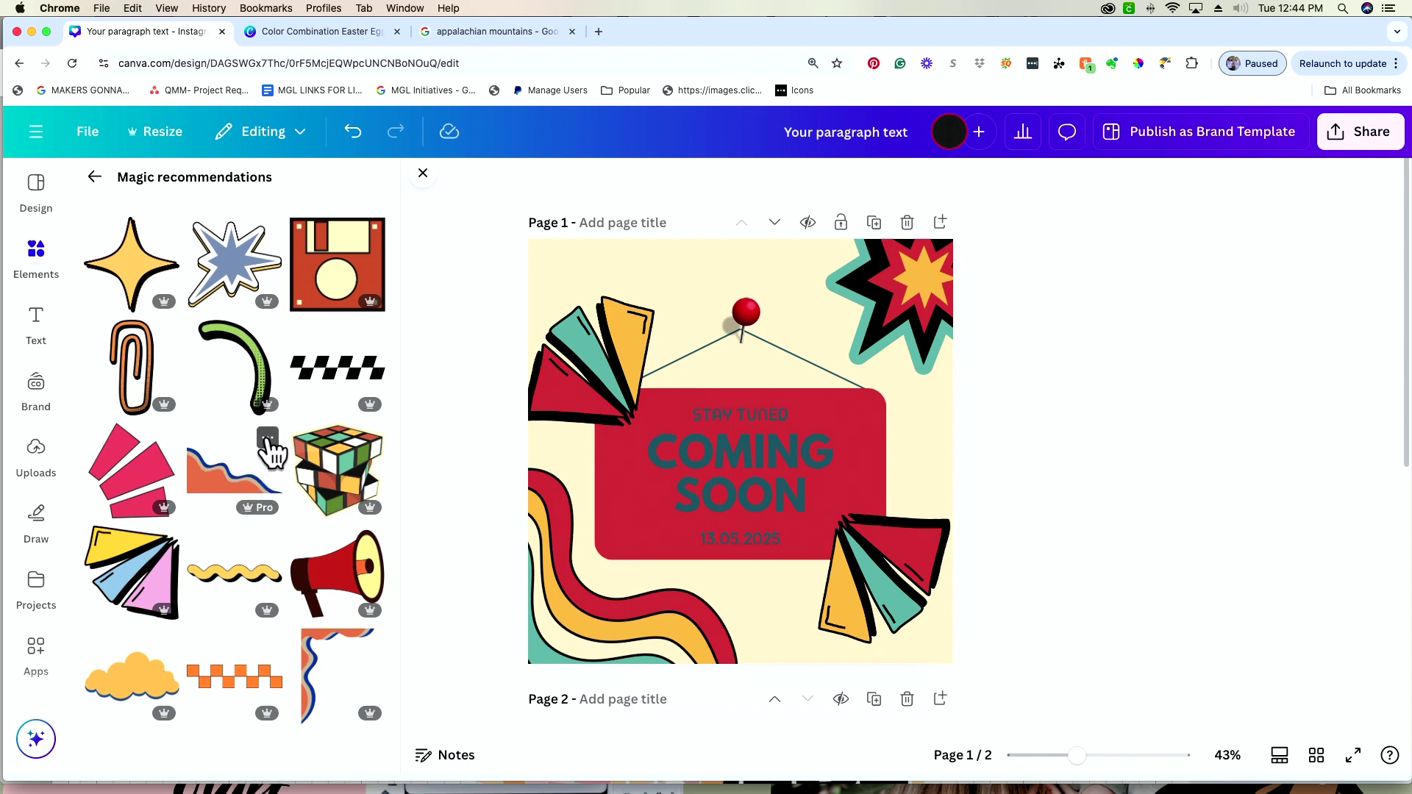
pyautogui.moveTo(268, 441); pyautogui.dragTo(596, 602)
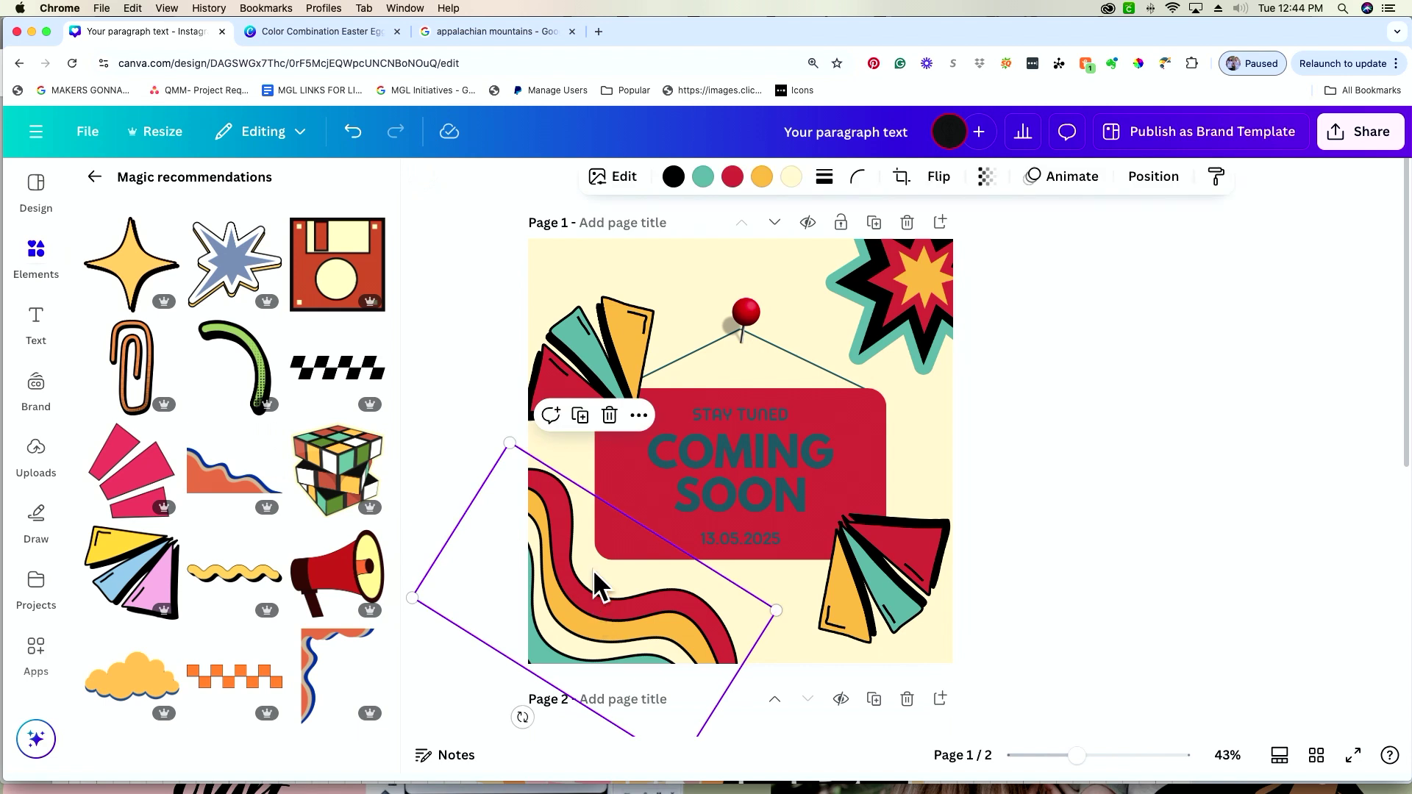
pyautogui.click(639, 417)
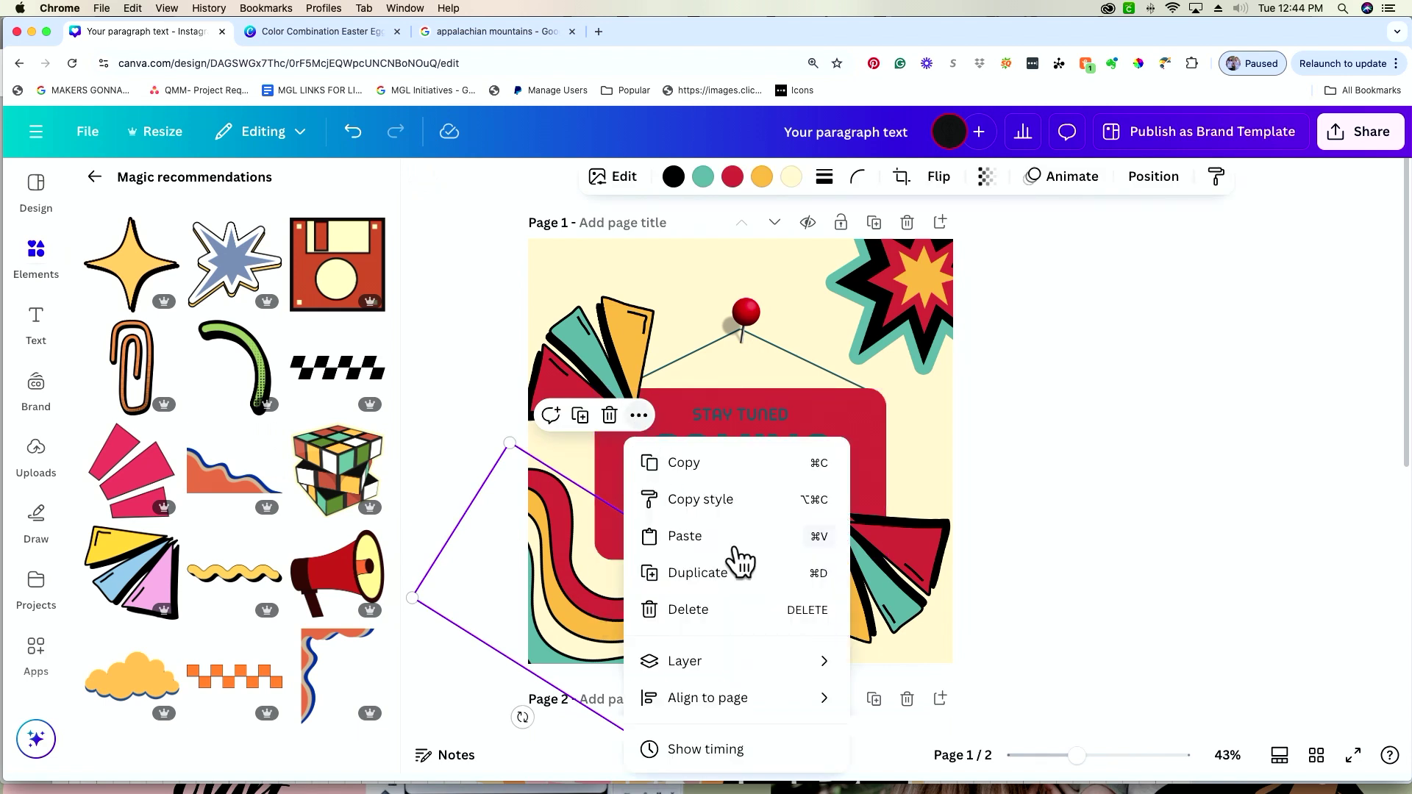
pyautogui.scroll(-5, 740, 559)
pyautogui.scroll(5, 744, 515)
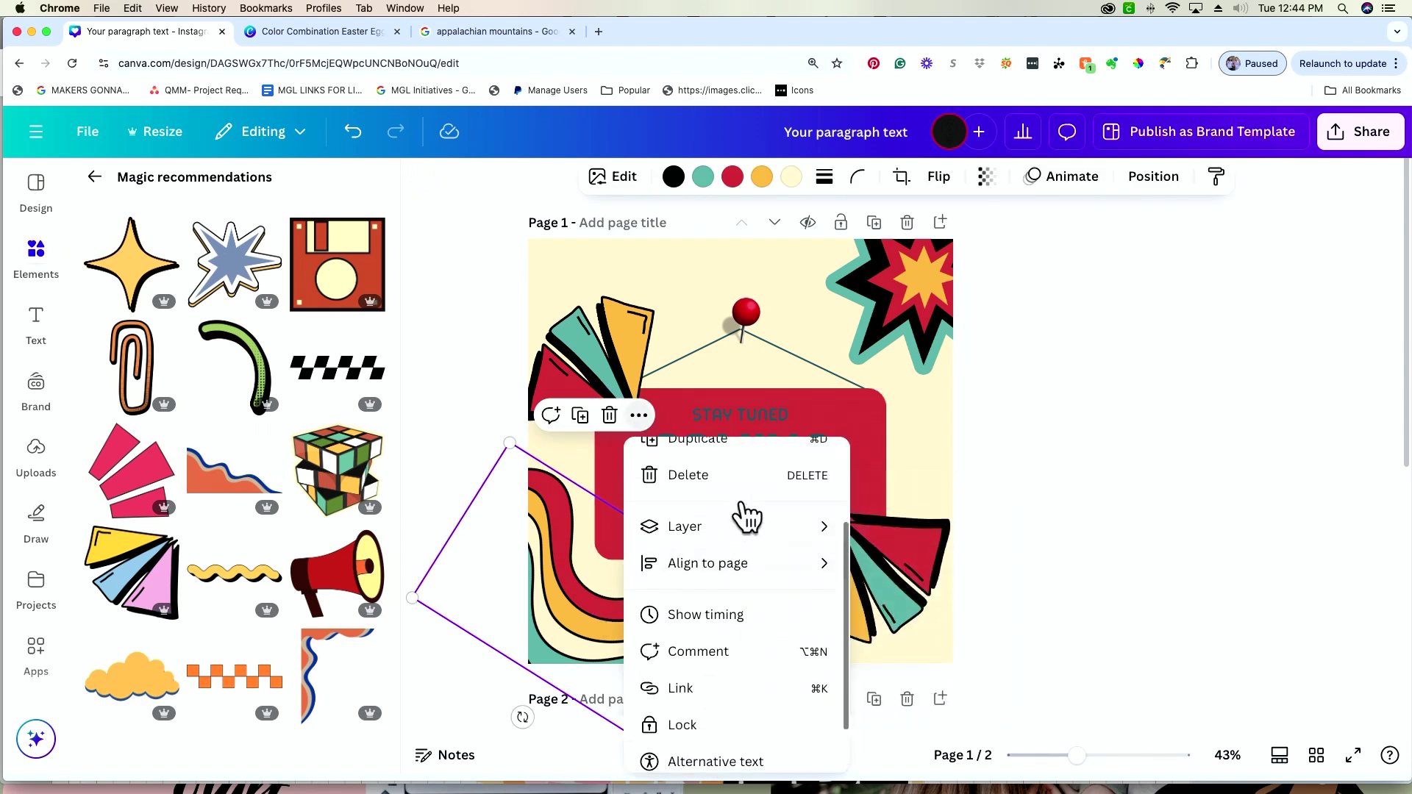
pyautogui.click(433, 418)
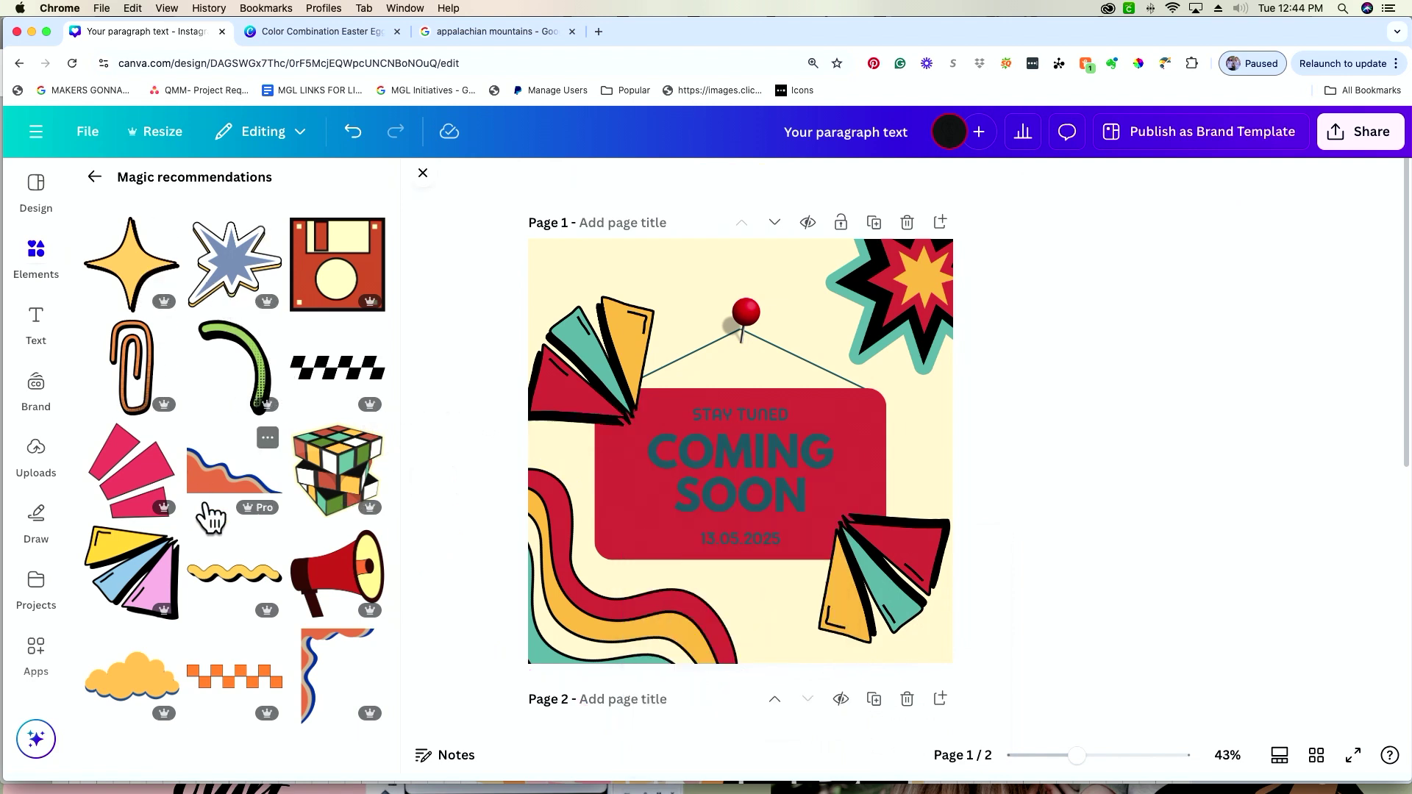
# - Add the recommended retro element letterhead graphic to a new folder named with the owner's first name and "Fave Elements"
pyautogui.click(268, 437)
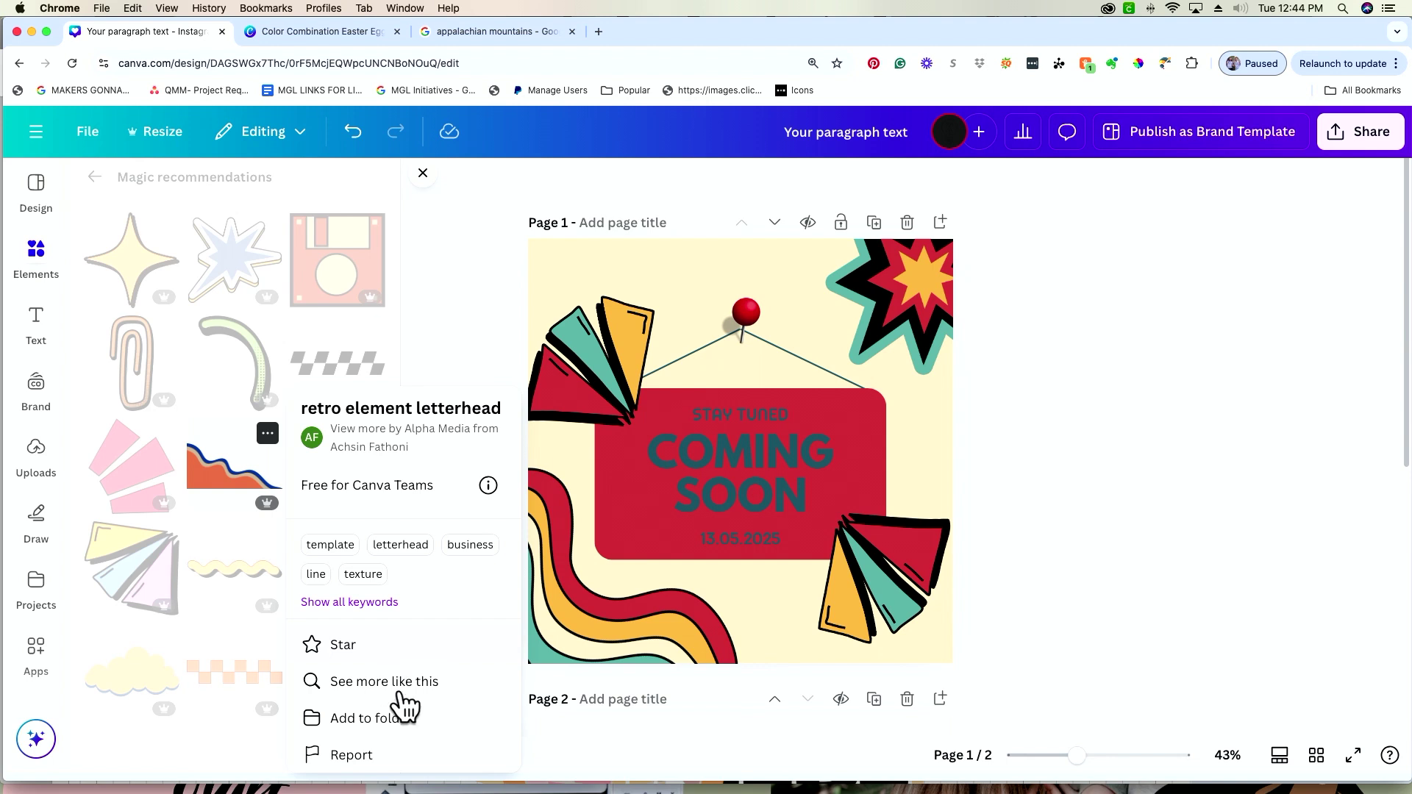
pyautogui.scroll(-10, 33, 574)
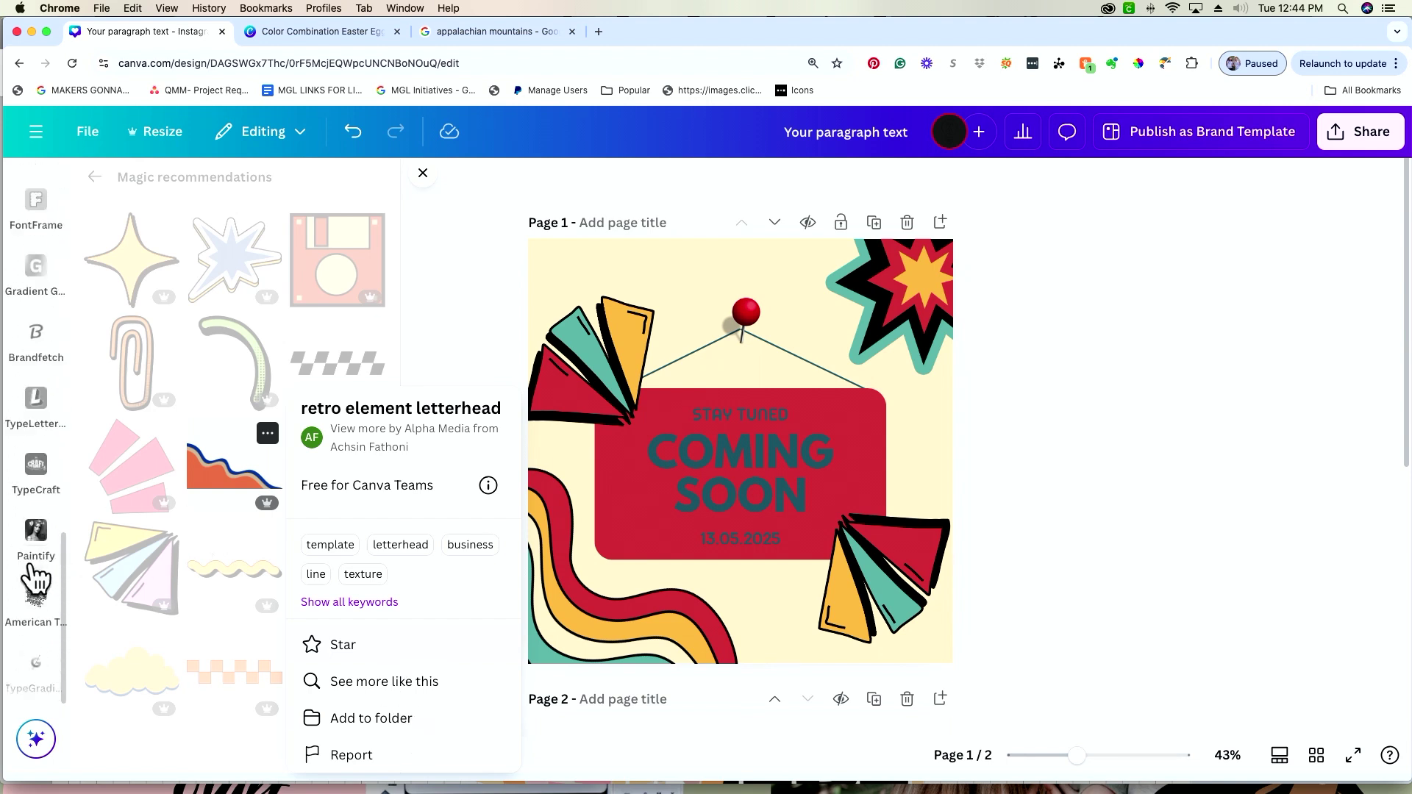
pyautogui.scroll(6, 28, 368)
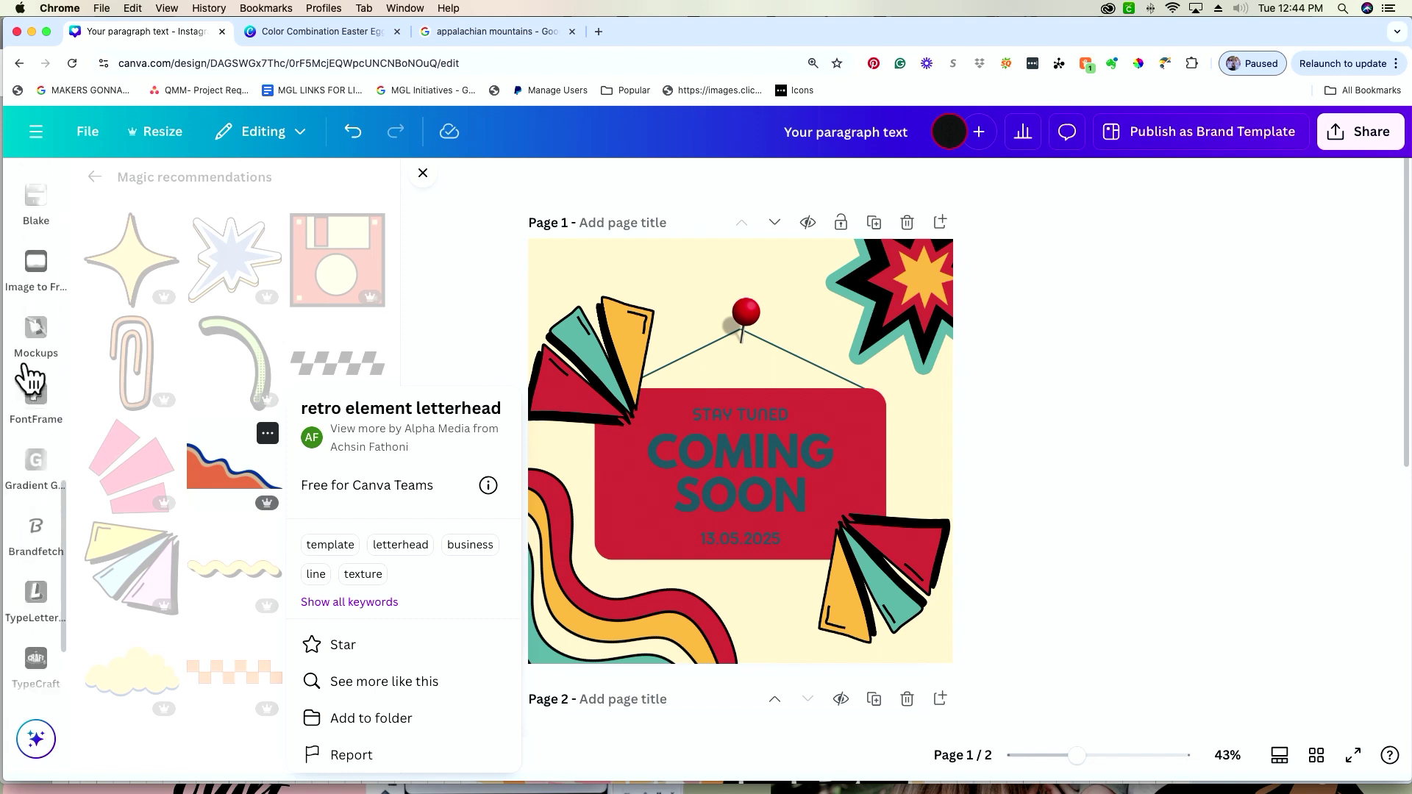
pyautogui.click(417, 721)
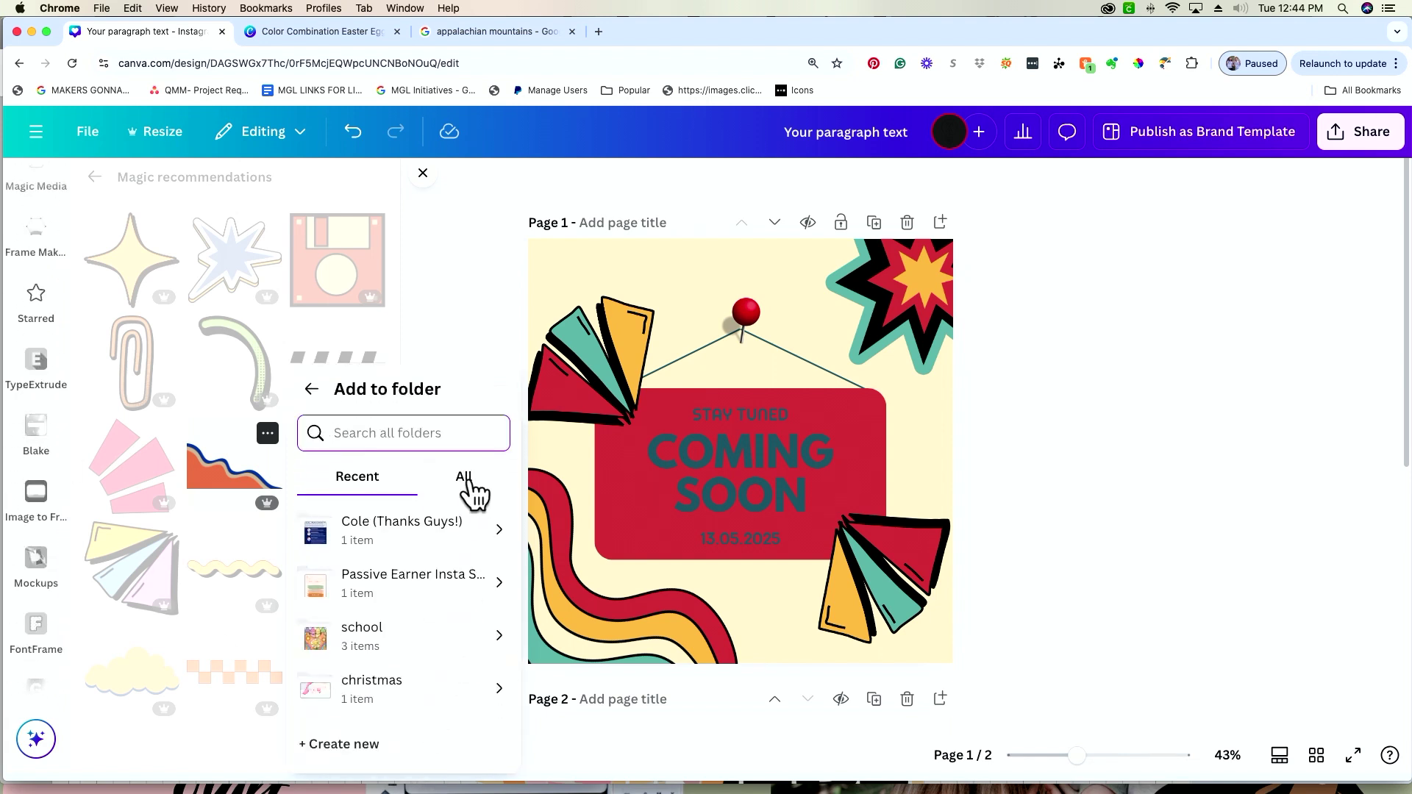
pyautogui.scroll(-10, 407, 559)
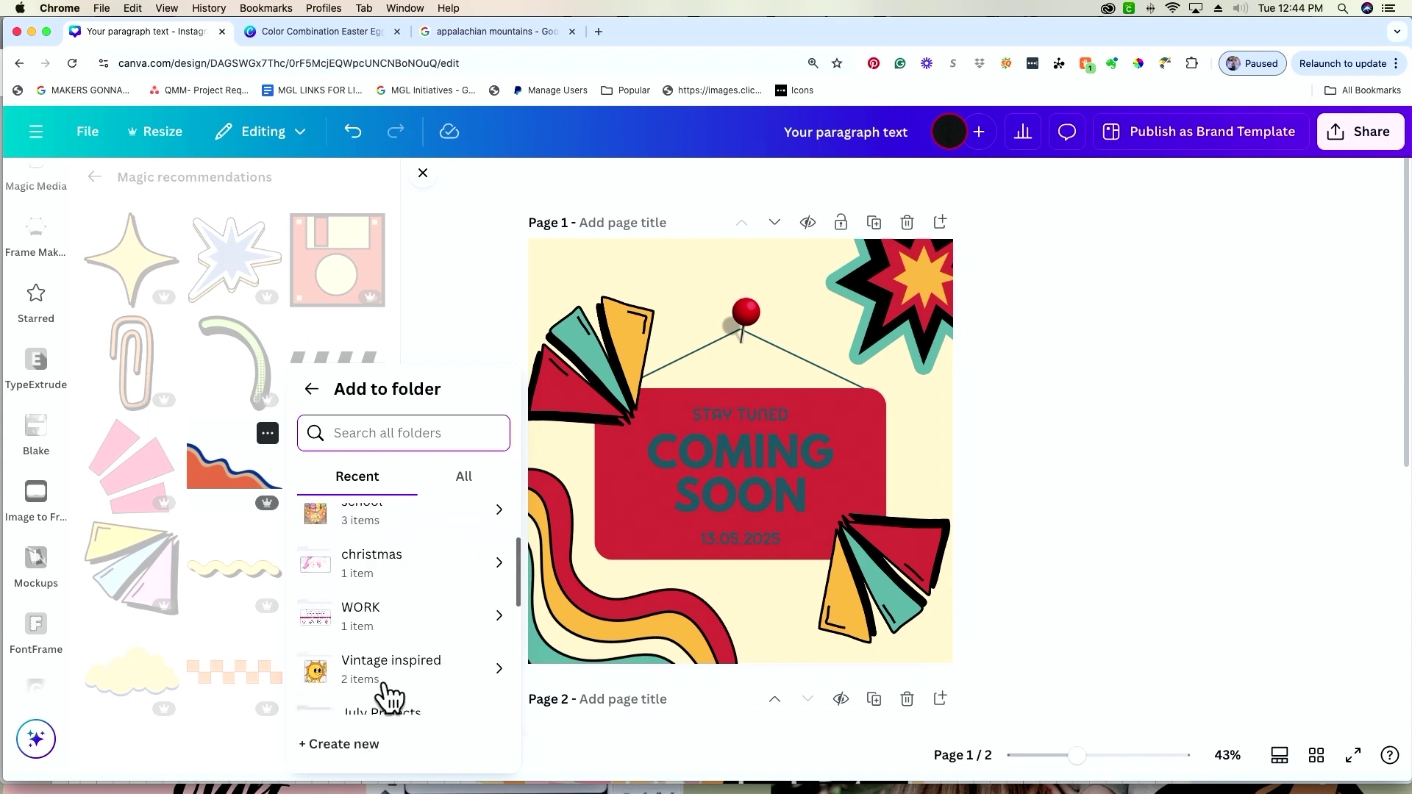
pyautogui.scroll(-3, 407, 634)
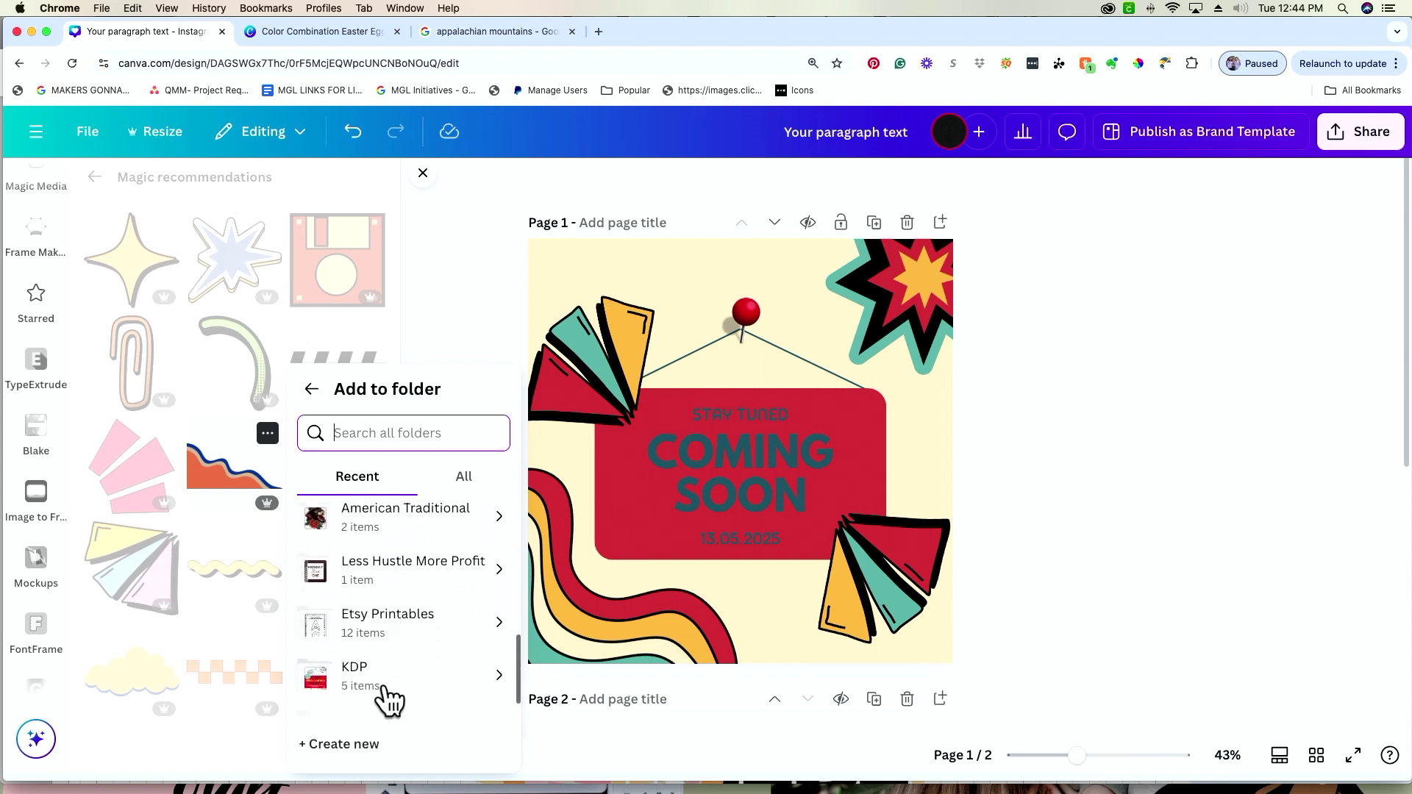
pyautogui.click(379, 746)
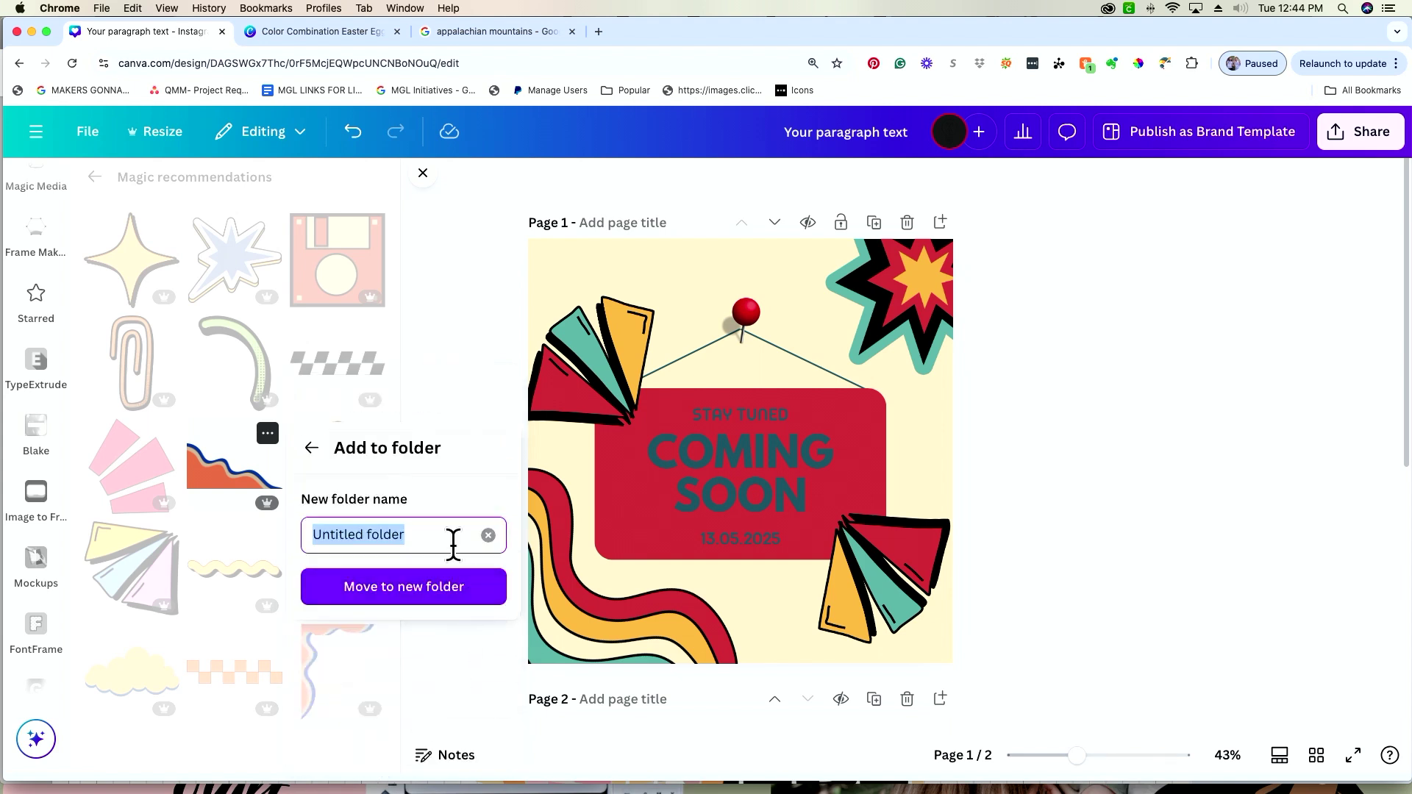
pyautogui.write("Lauren's Fave Elements")
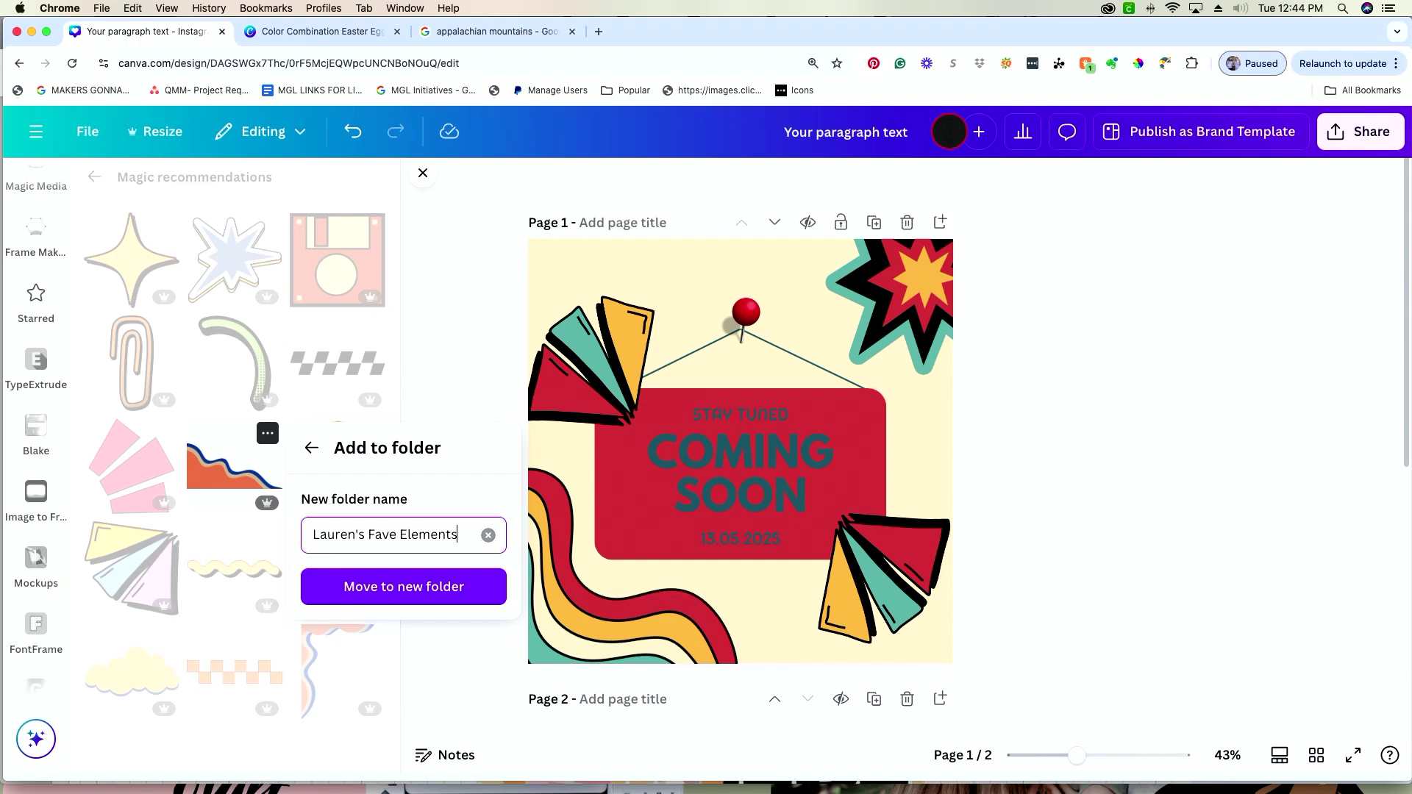
pyautogui.click(446, 594)
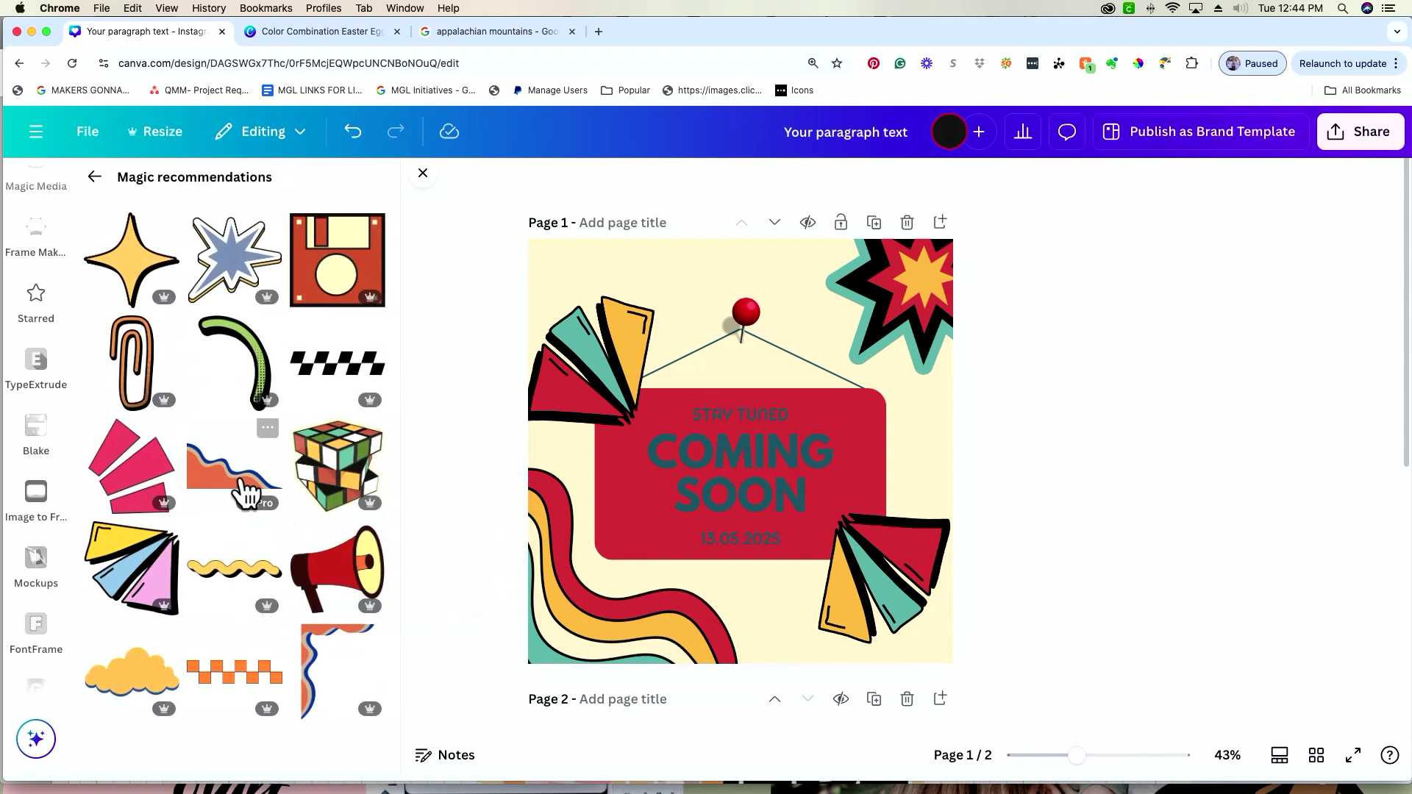
# - Find more graphics like the retro element letterhead graphic and browse the similar designs
pyautogui.click(268, 432)
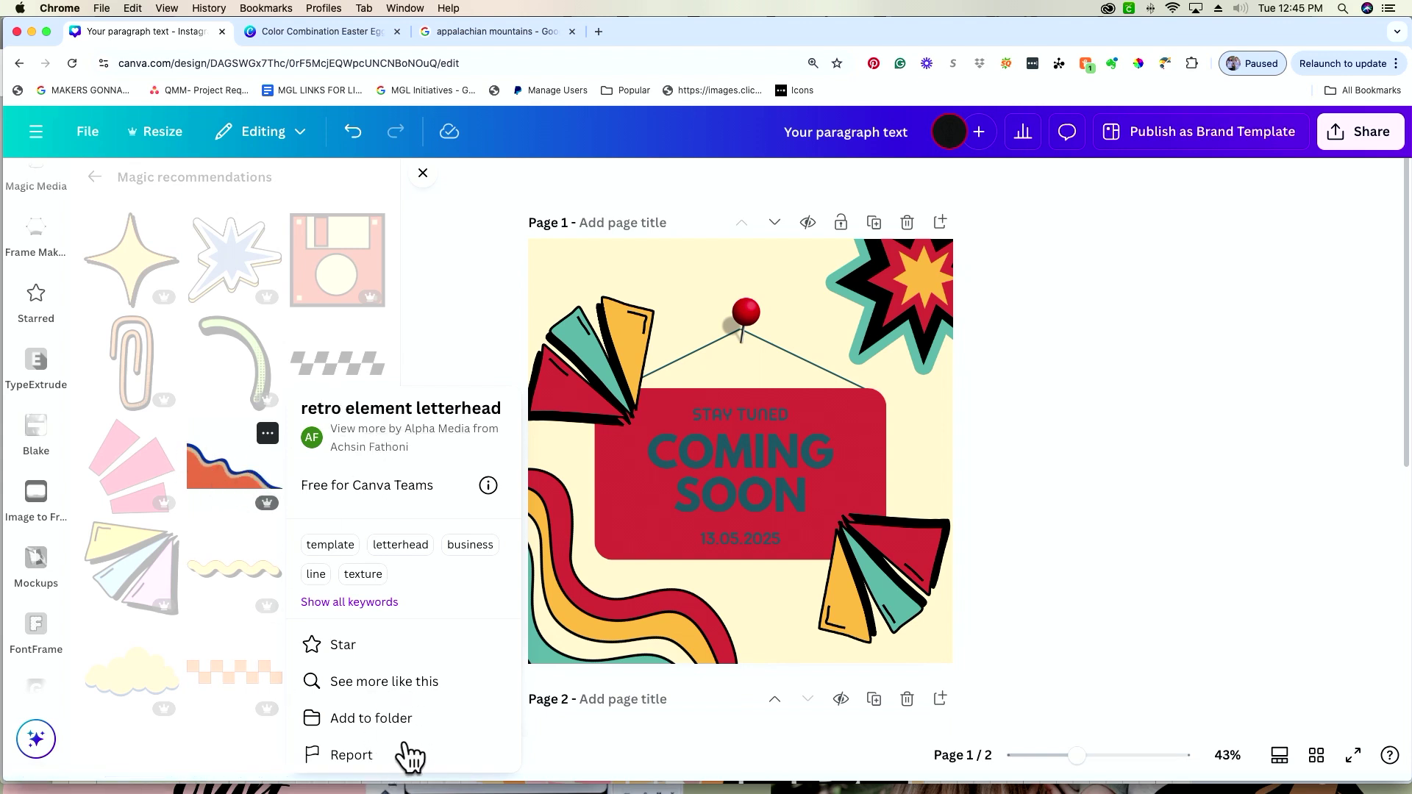
pyautogui.click(389, 679)
pyautogui.scroll(-5, 340, 665)
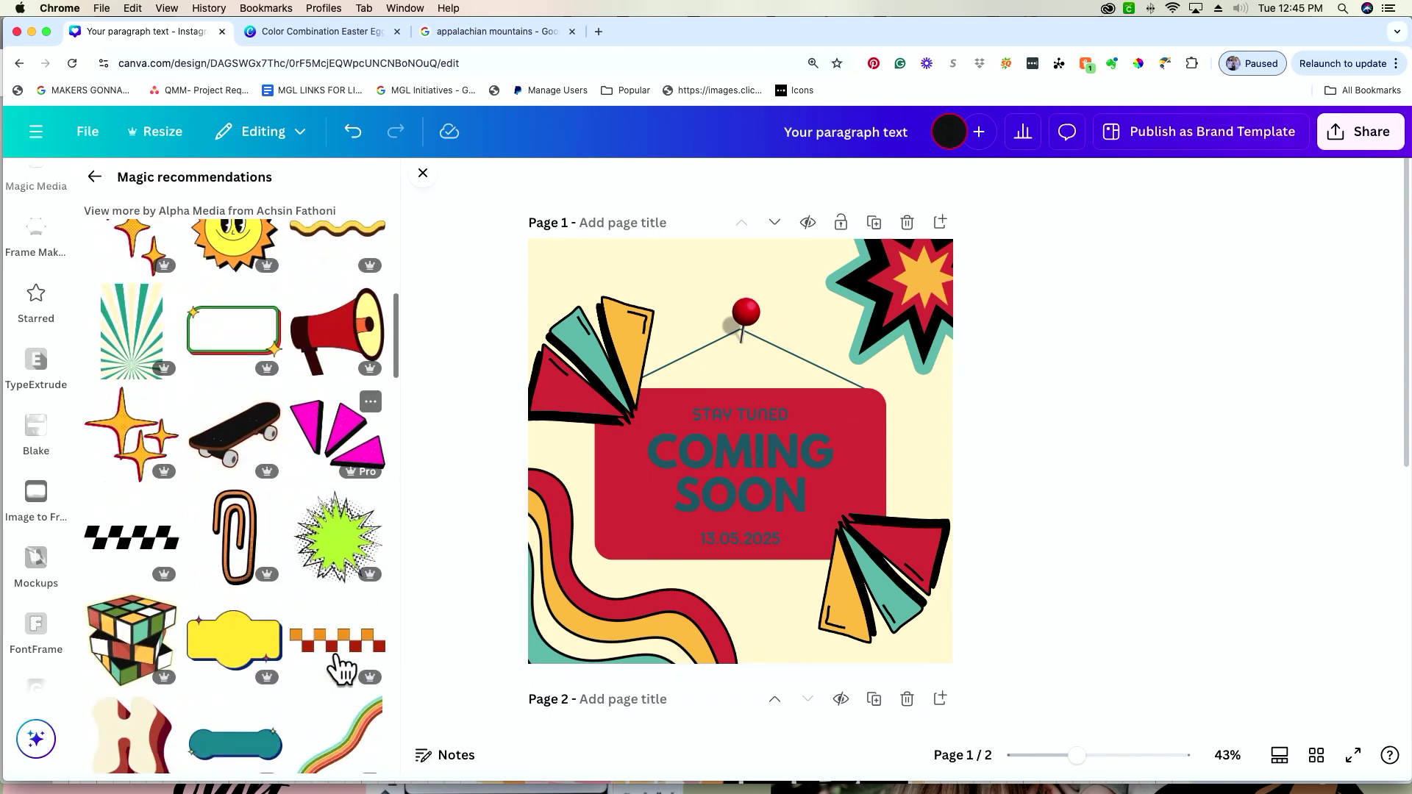
pyautogui.scroll(-3, 339, 662)
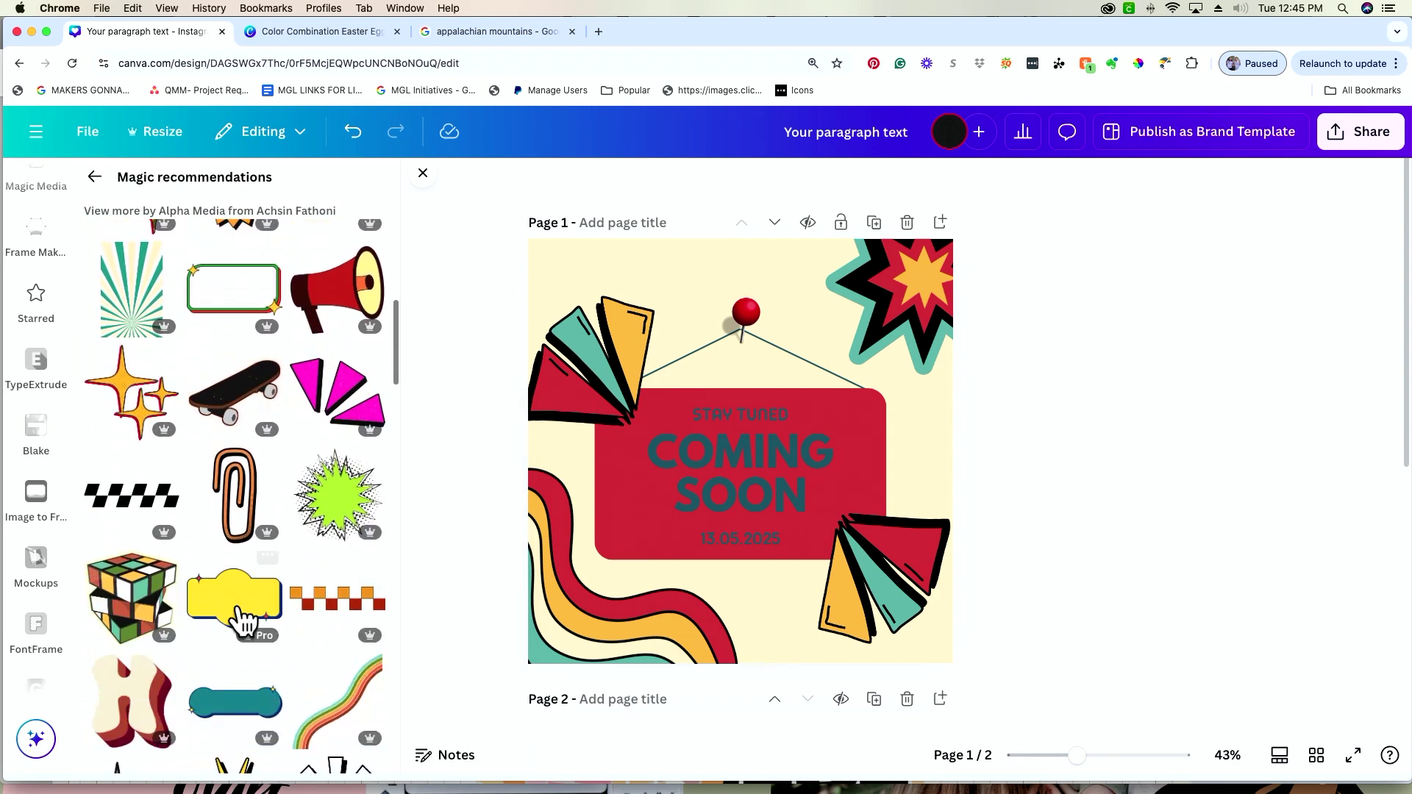
# - Check the Retro Sticker Cube's details for a collection, then view the collection of the Retro Sunburst Pattern
pyautogui.click(167, 564)
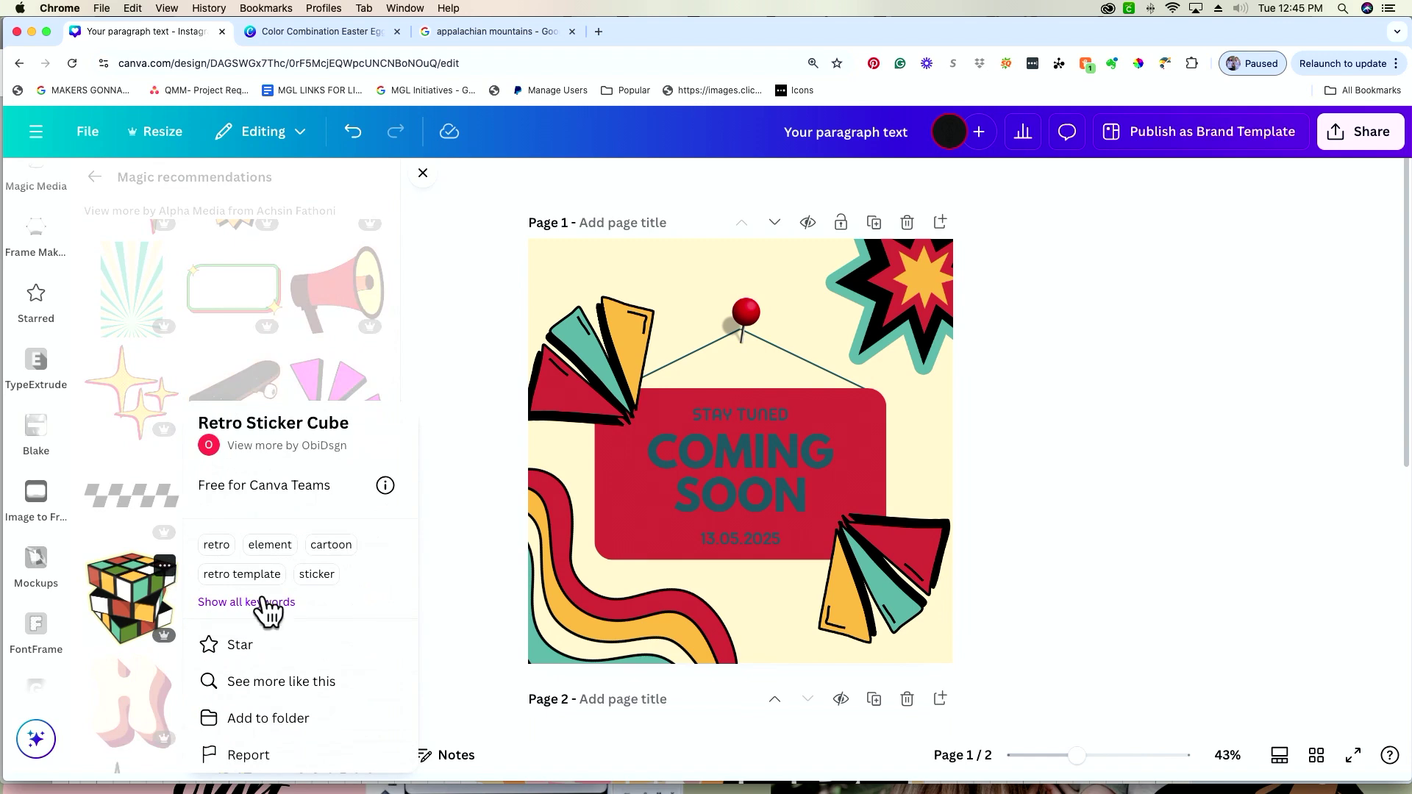
pyautogui.click(483, 530)
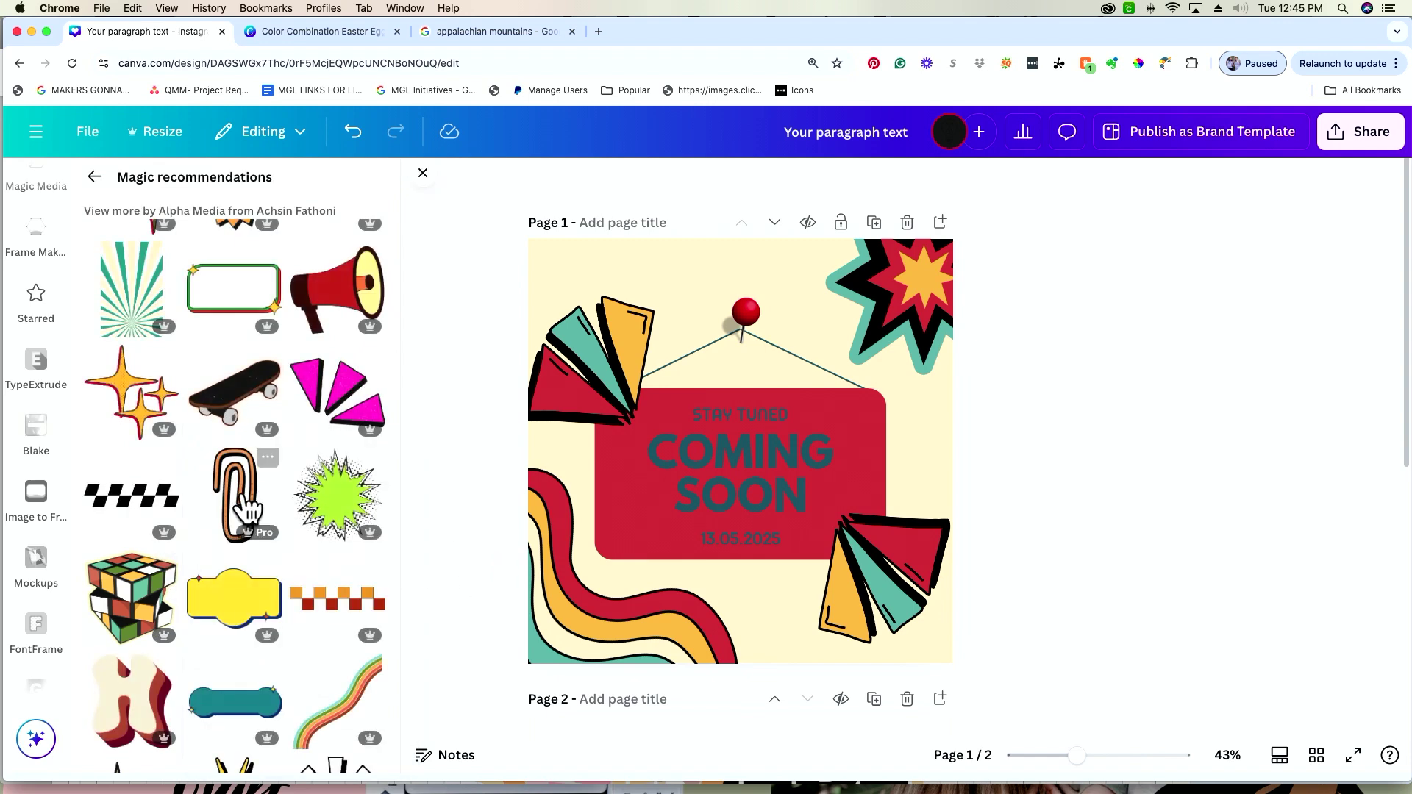
pyautogui.scroll(4, 246, 501)
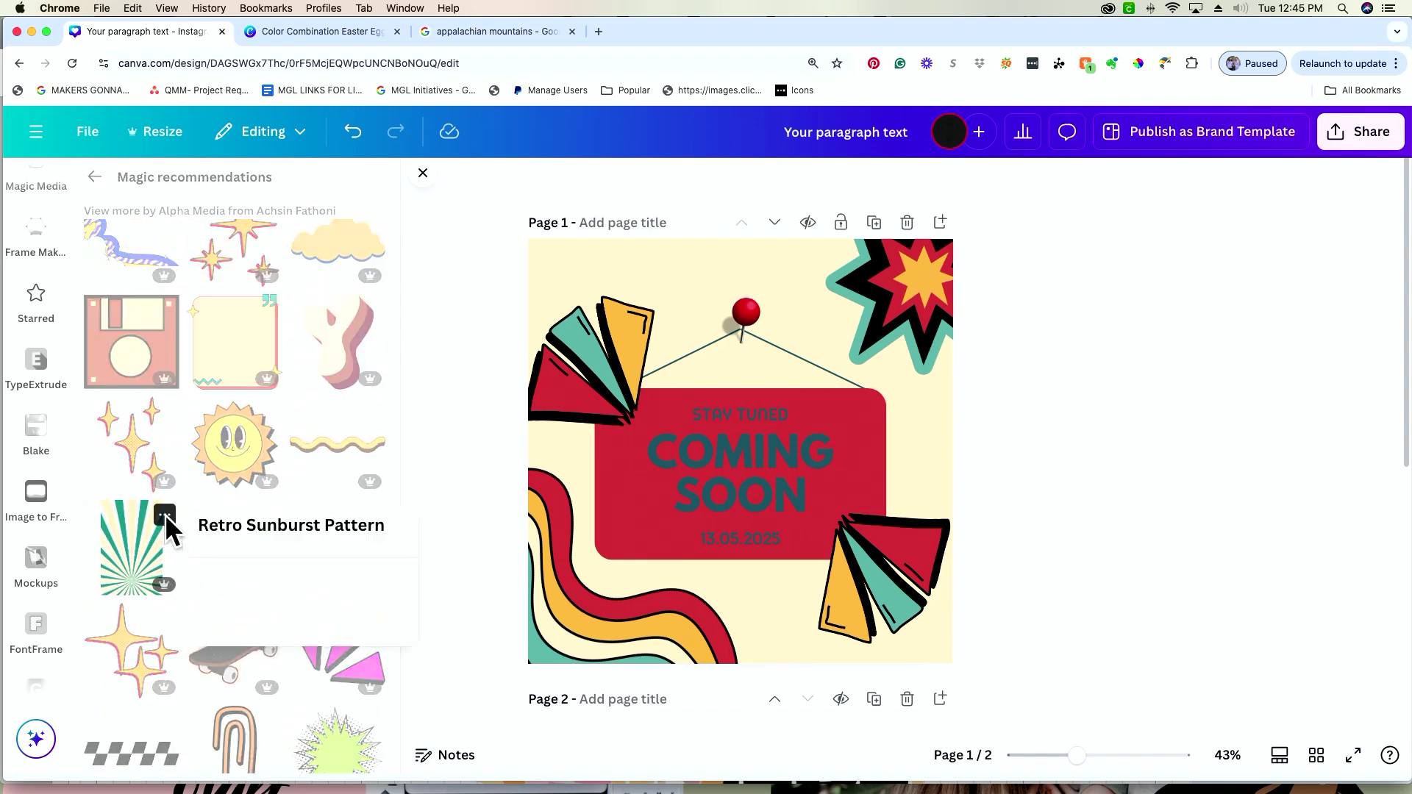
pyautogui.click(165, 514)
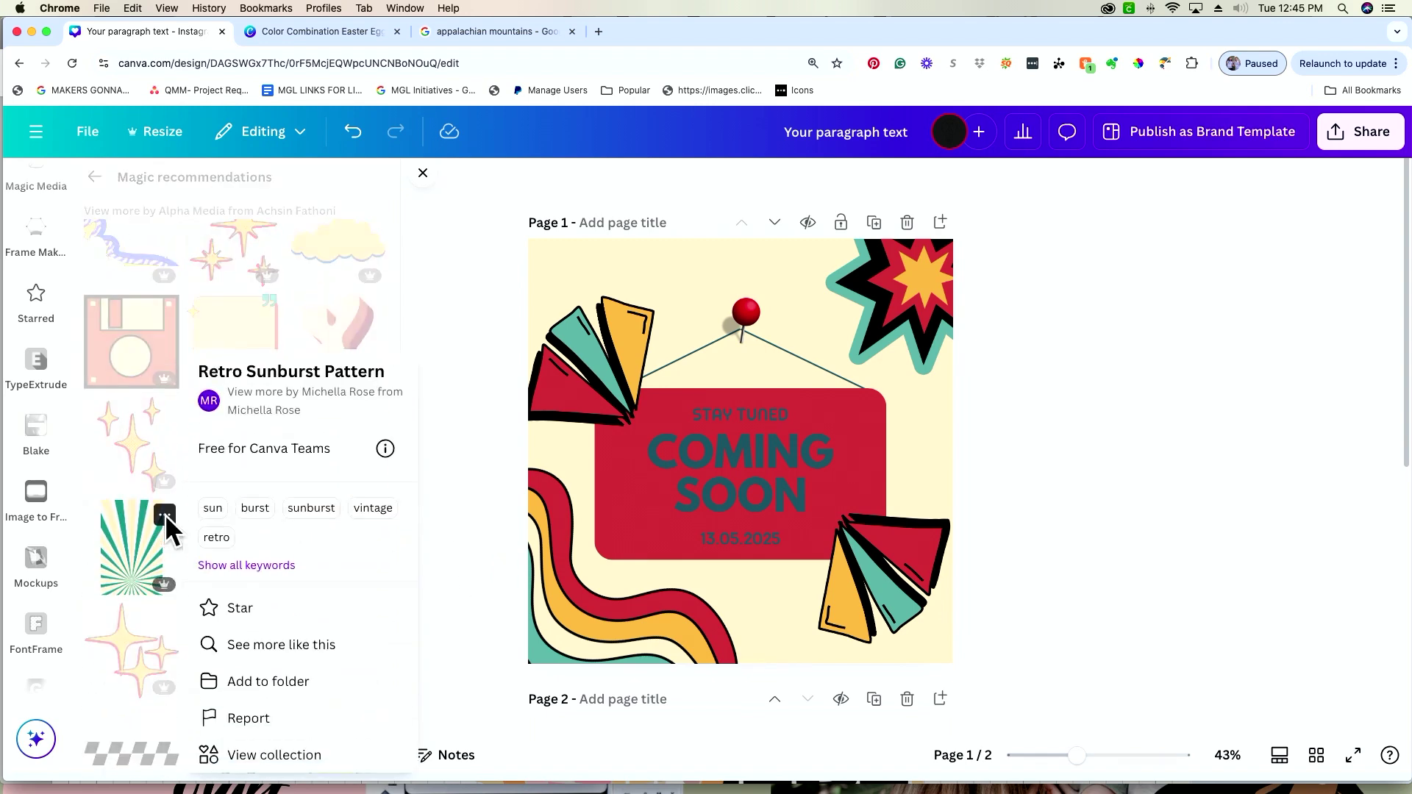
pyautogui.click(272, 756)
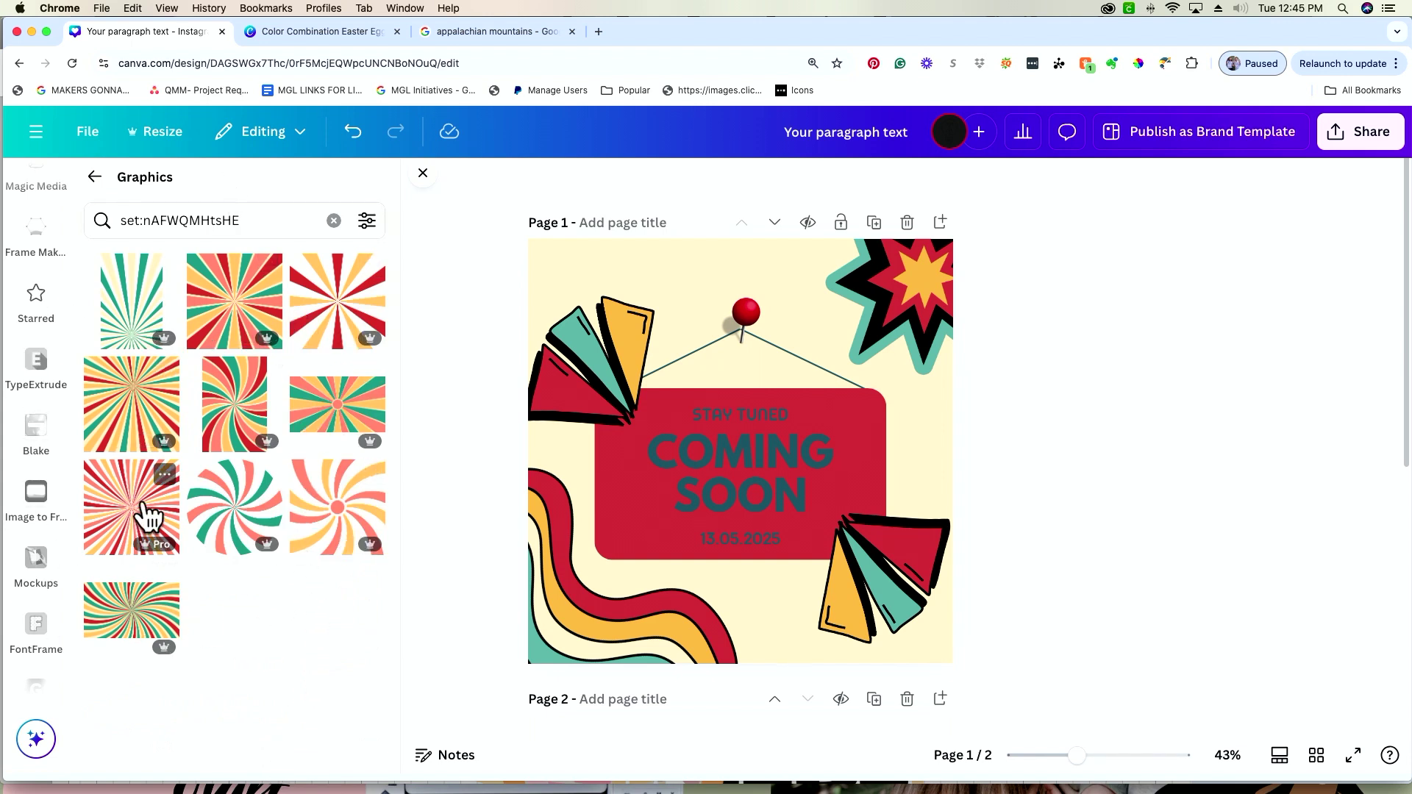
# - Leave the sunburst collection, search the elements for "puppy" and show all matching graphics
pyautogui.click(94, 177)
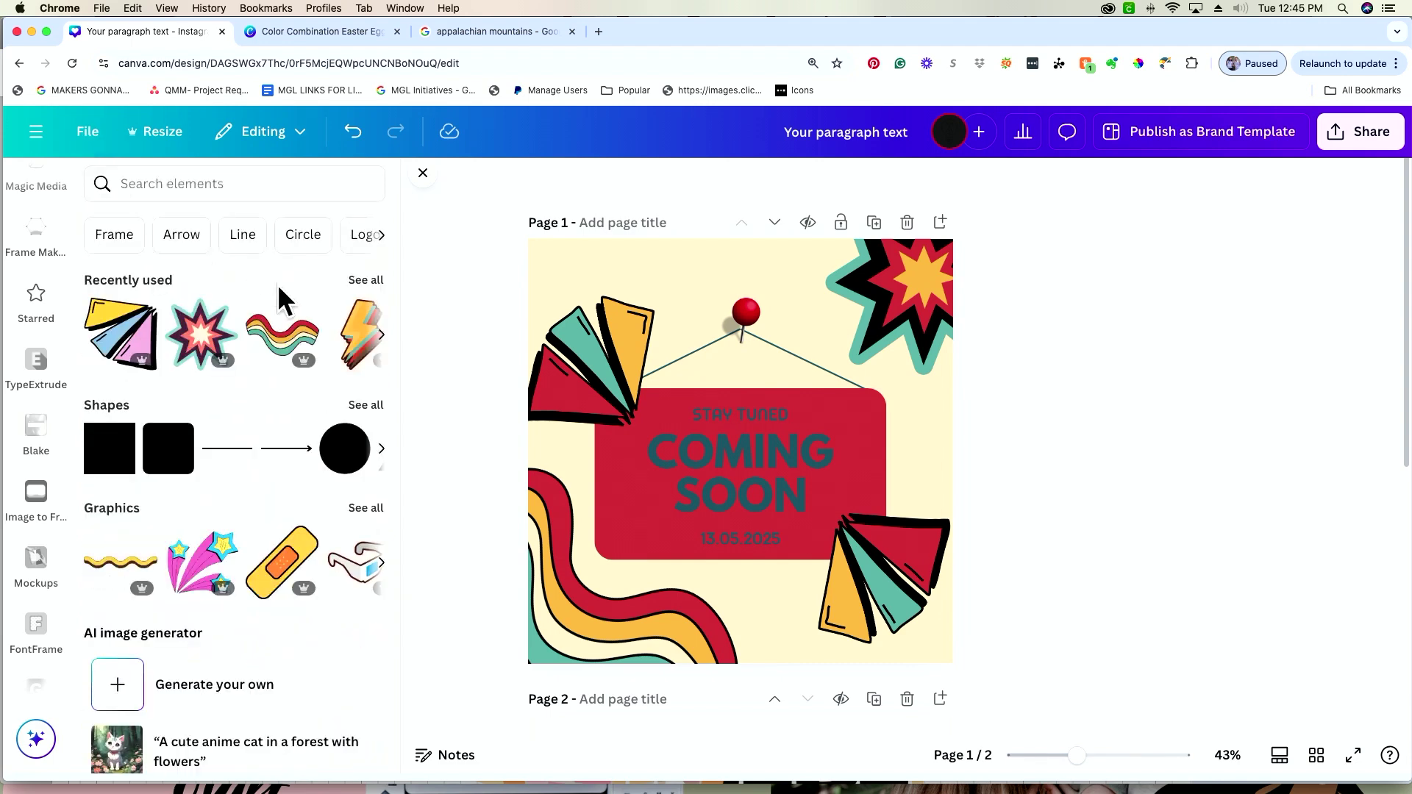
pyautogui.click(263, 189)
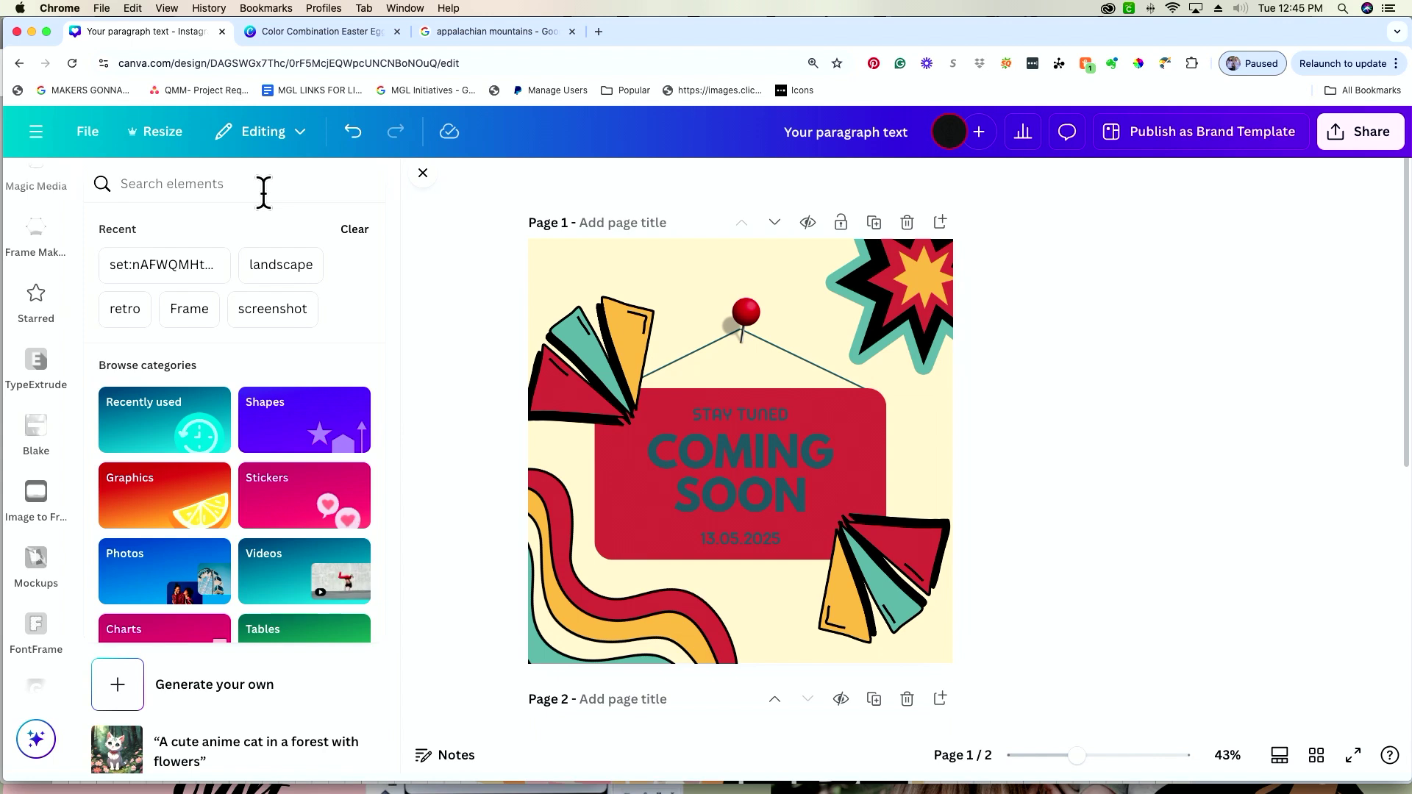
pyautogui.write('puppy')
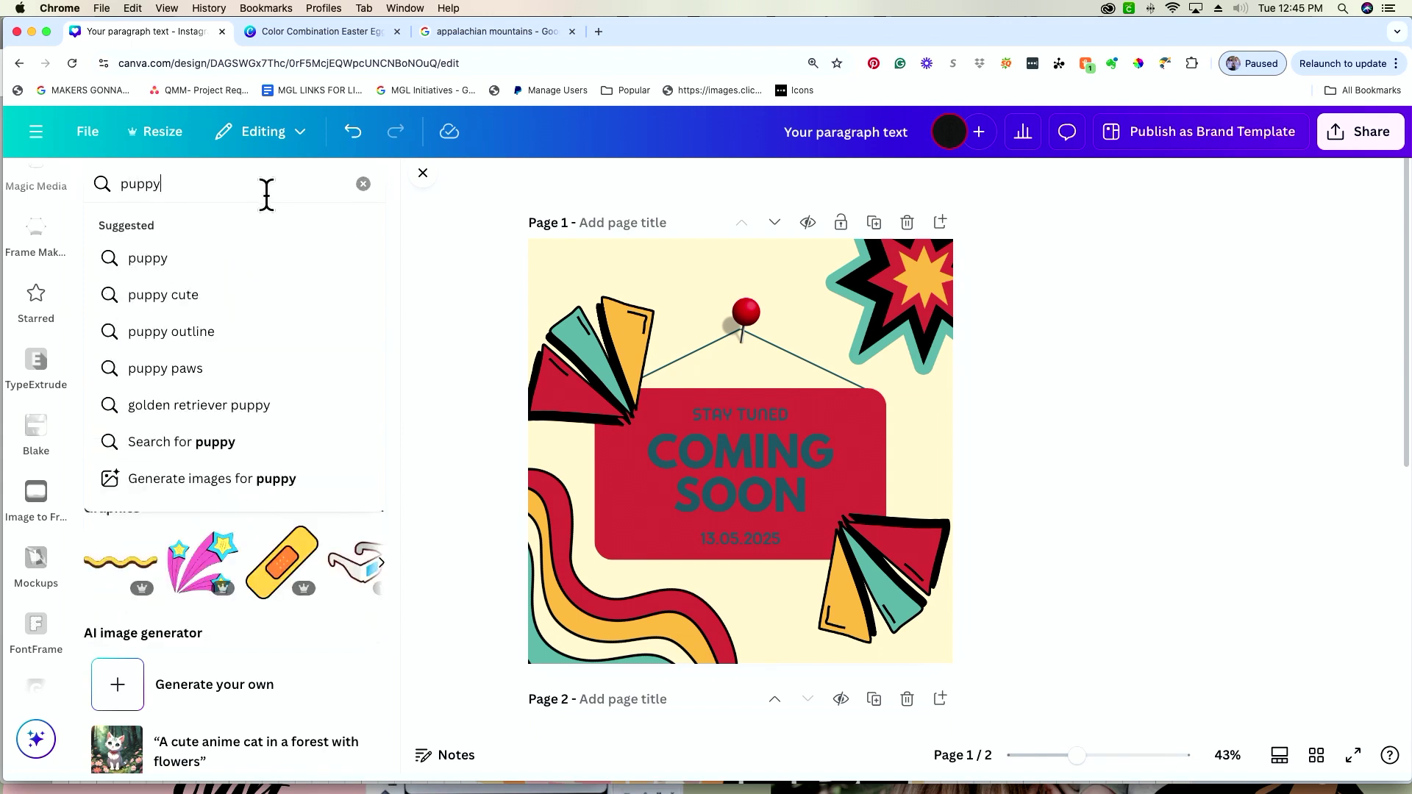
pyautogui.press('Return')
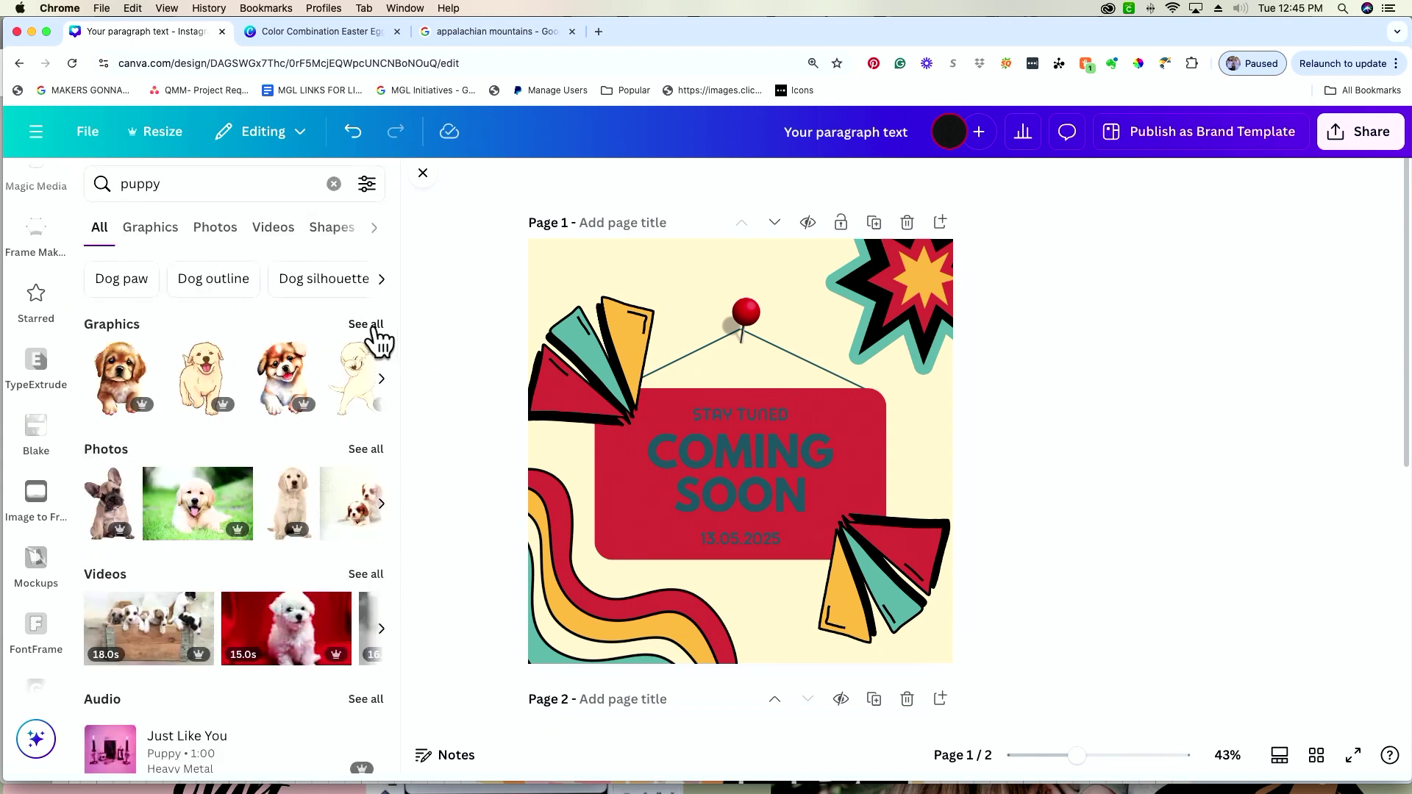
pyautogui.click(368, 326)
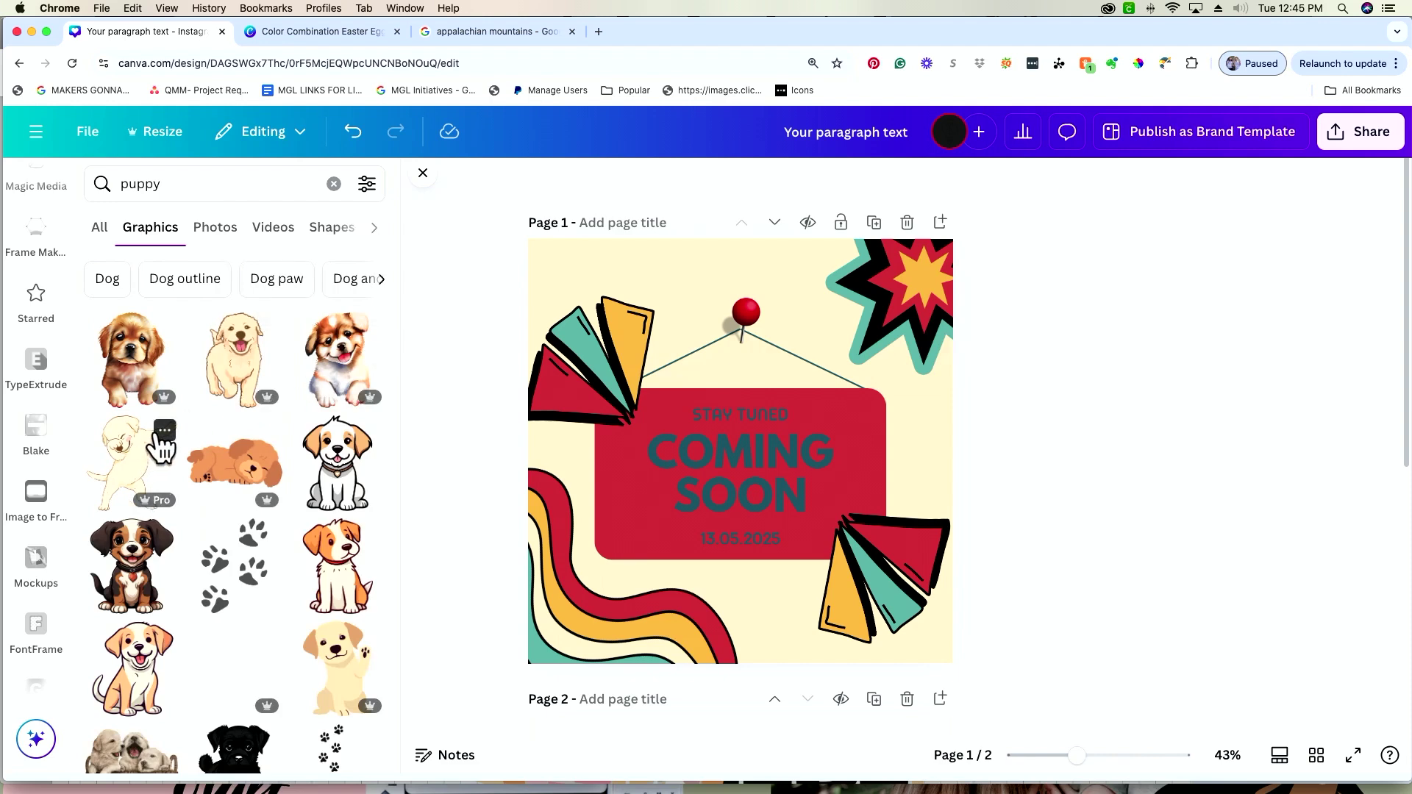
pyautogui.click(164, 431)
pyautogui.click(468, 330)
pyautogui.click(371, 452)
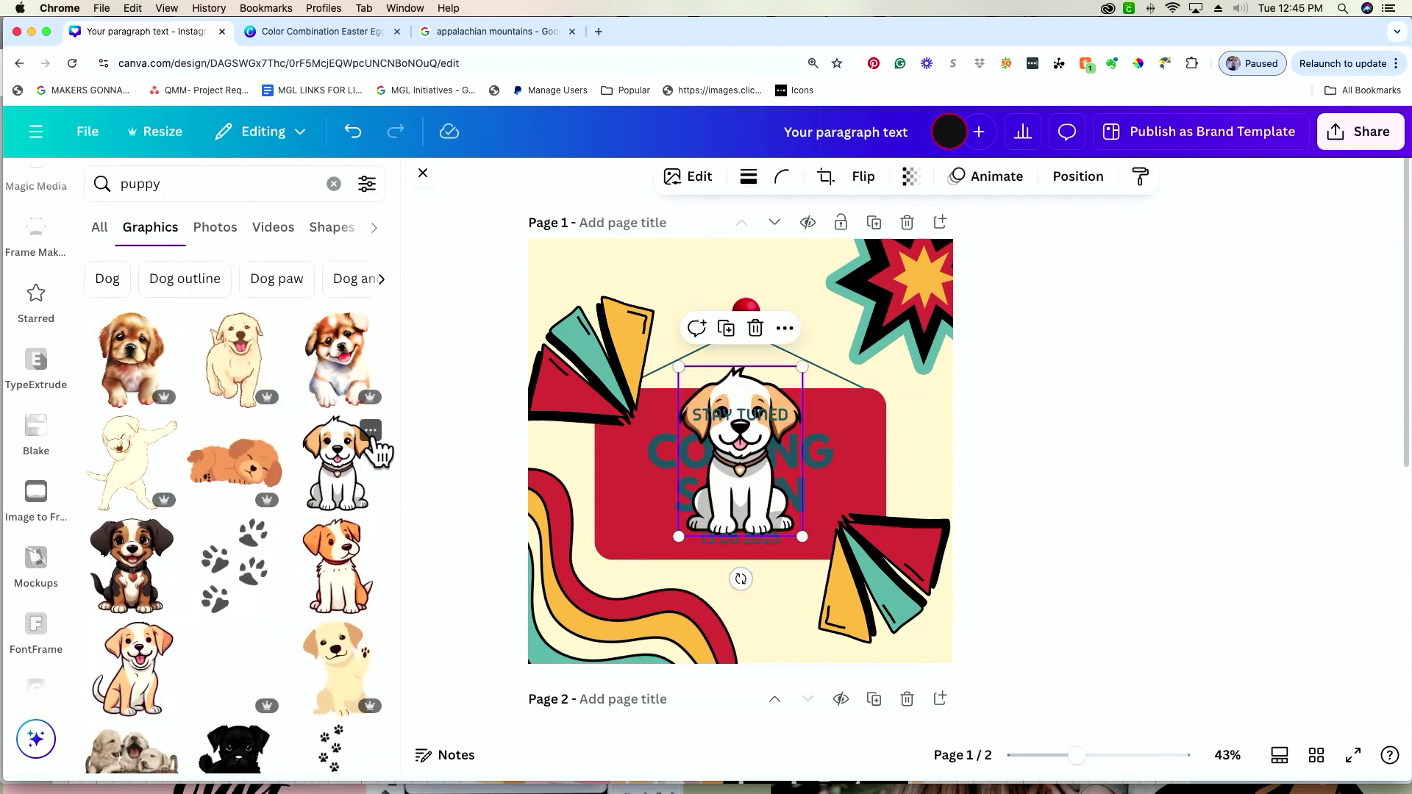
pyautogui.click(371, 430)
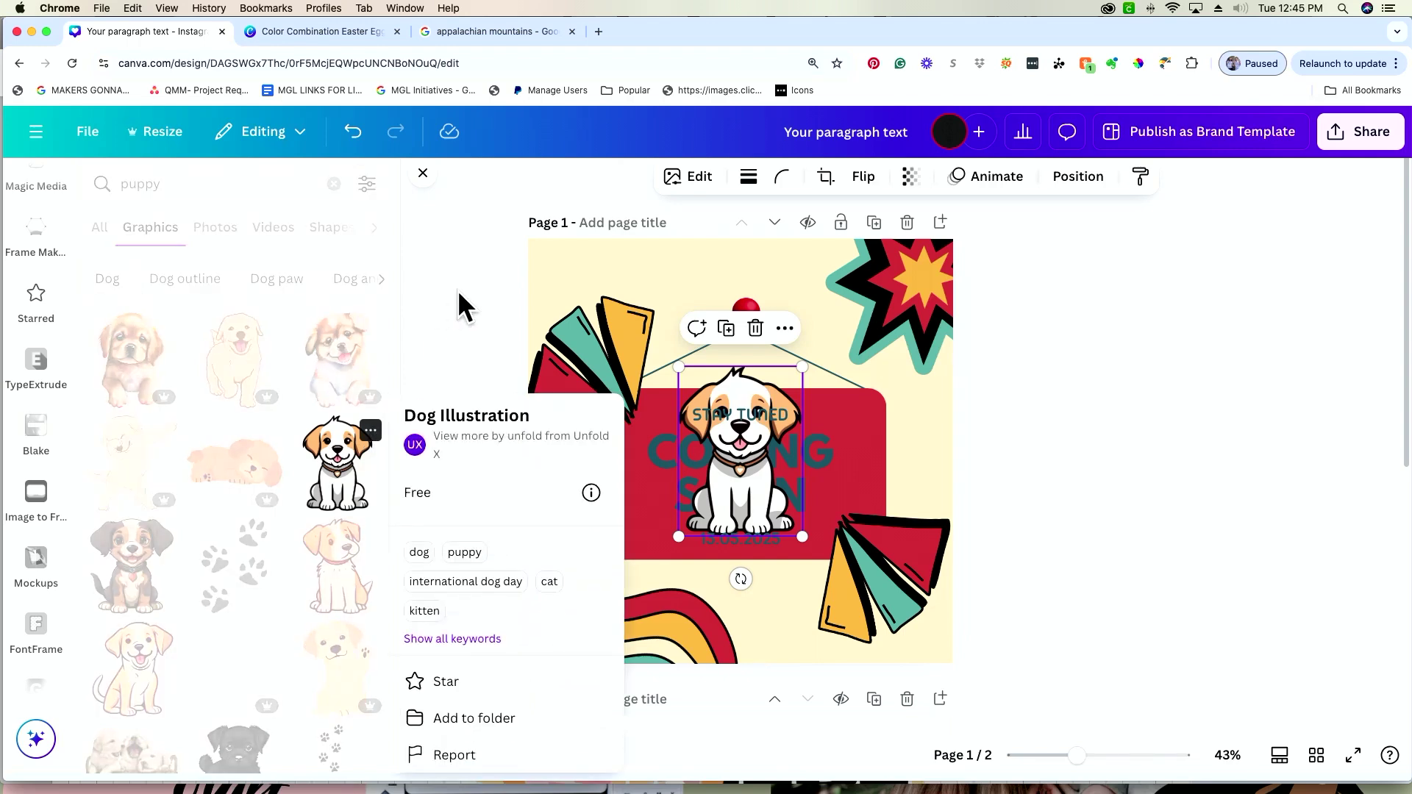
pyautogui.press('Delete')
# - View the collection of a puppy graphic, browse its hand-drawn dogs and open the options of the Chihuahua wearing a shirt
pyautogui.scroll(-4, 132, 515)
pyautogui.click(165, 659)
pyautogui.click(305, 758)
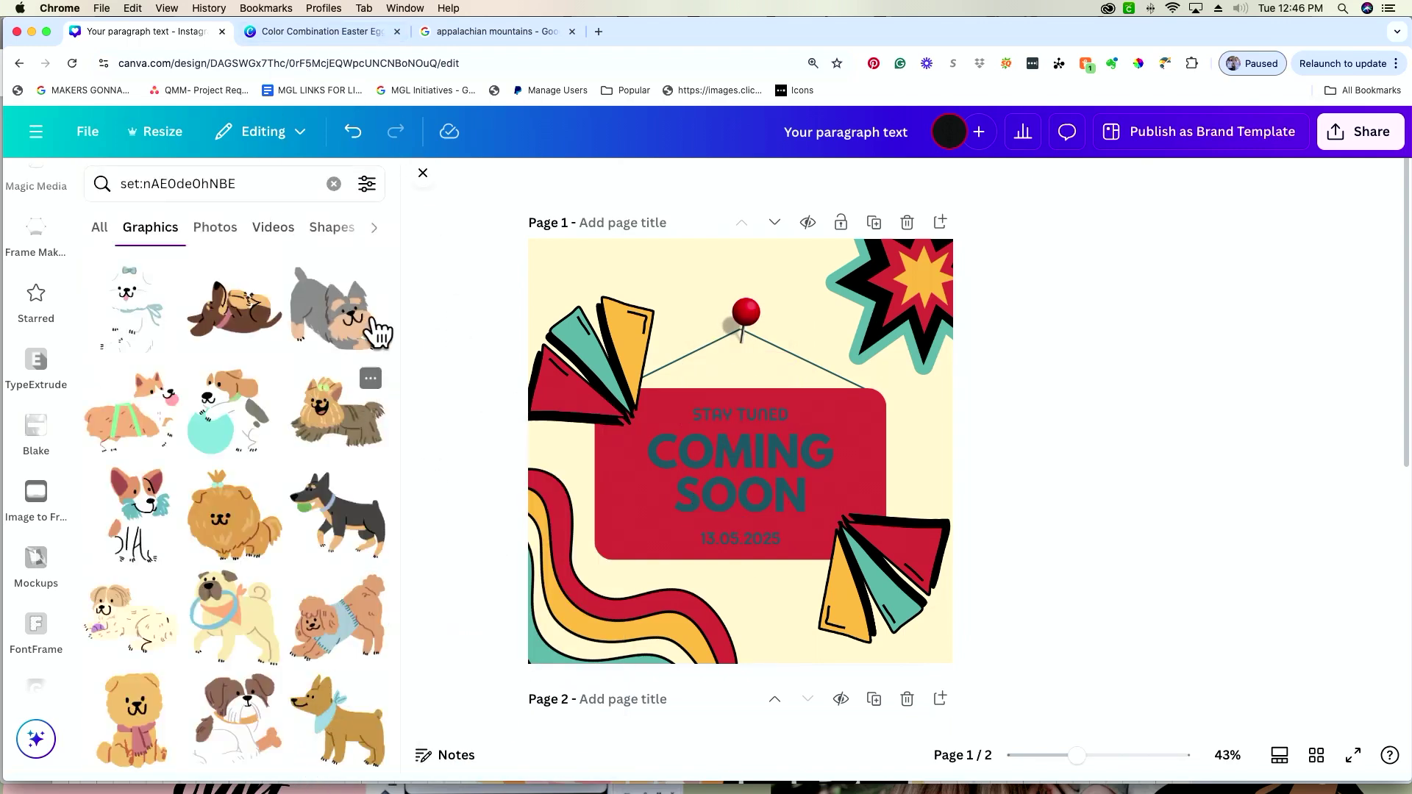
pyautogui.scroll(-1, 254, 561)
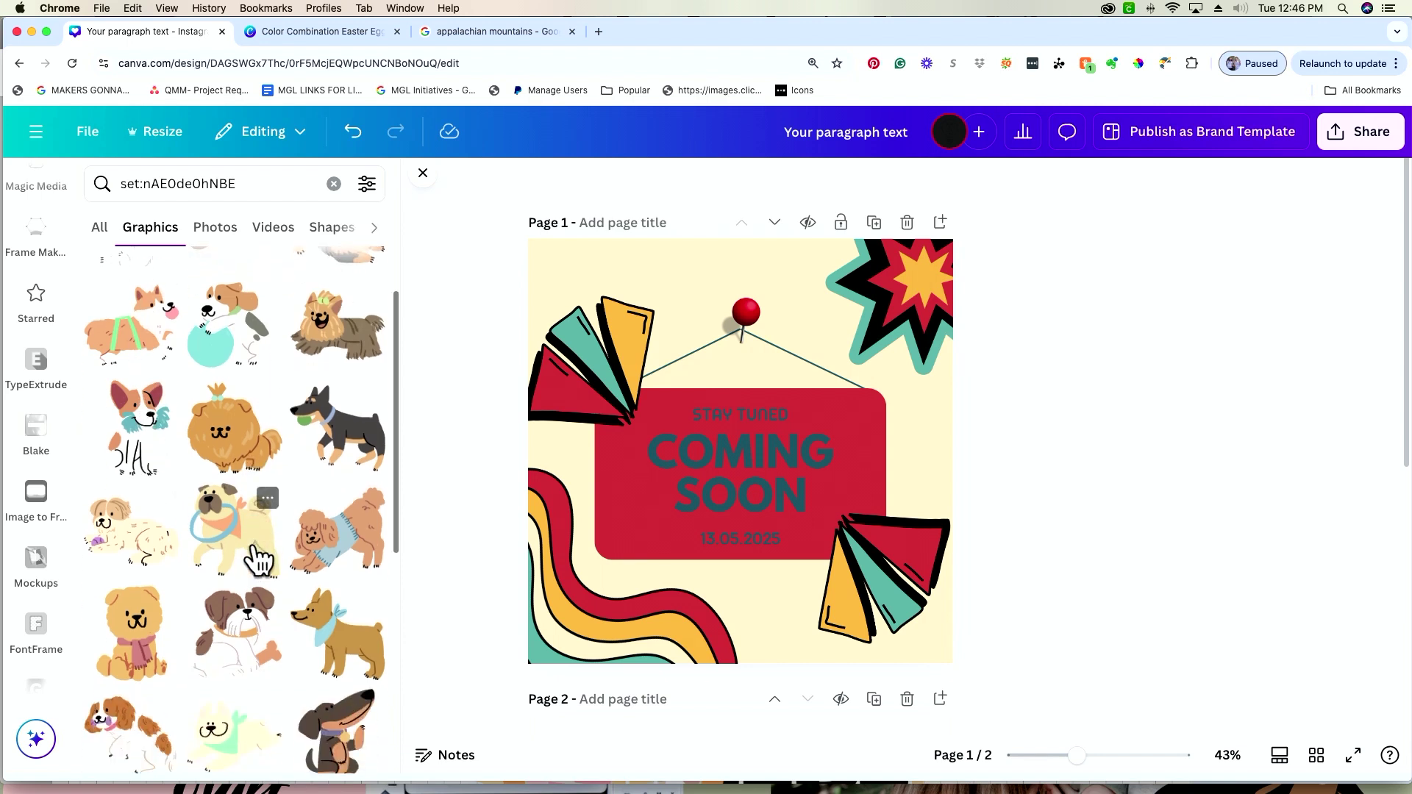
pyautogui.scroll(-2, 267, 607)
pyautogui.scroll(-4, 266, 607)
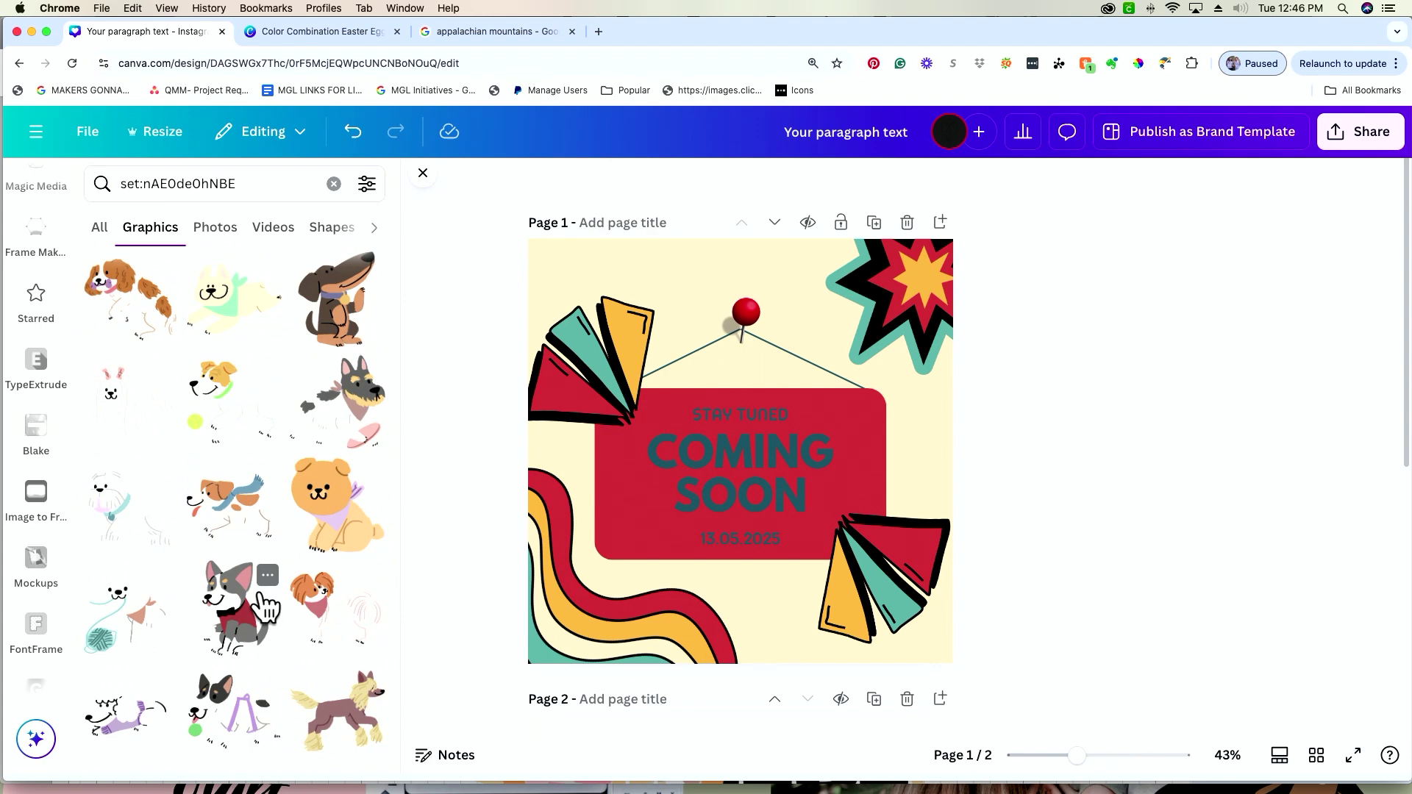
pyautogui.click(267, 575)
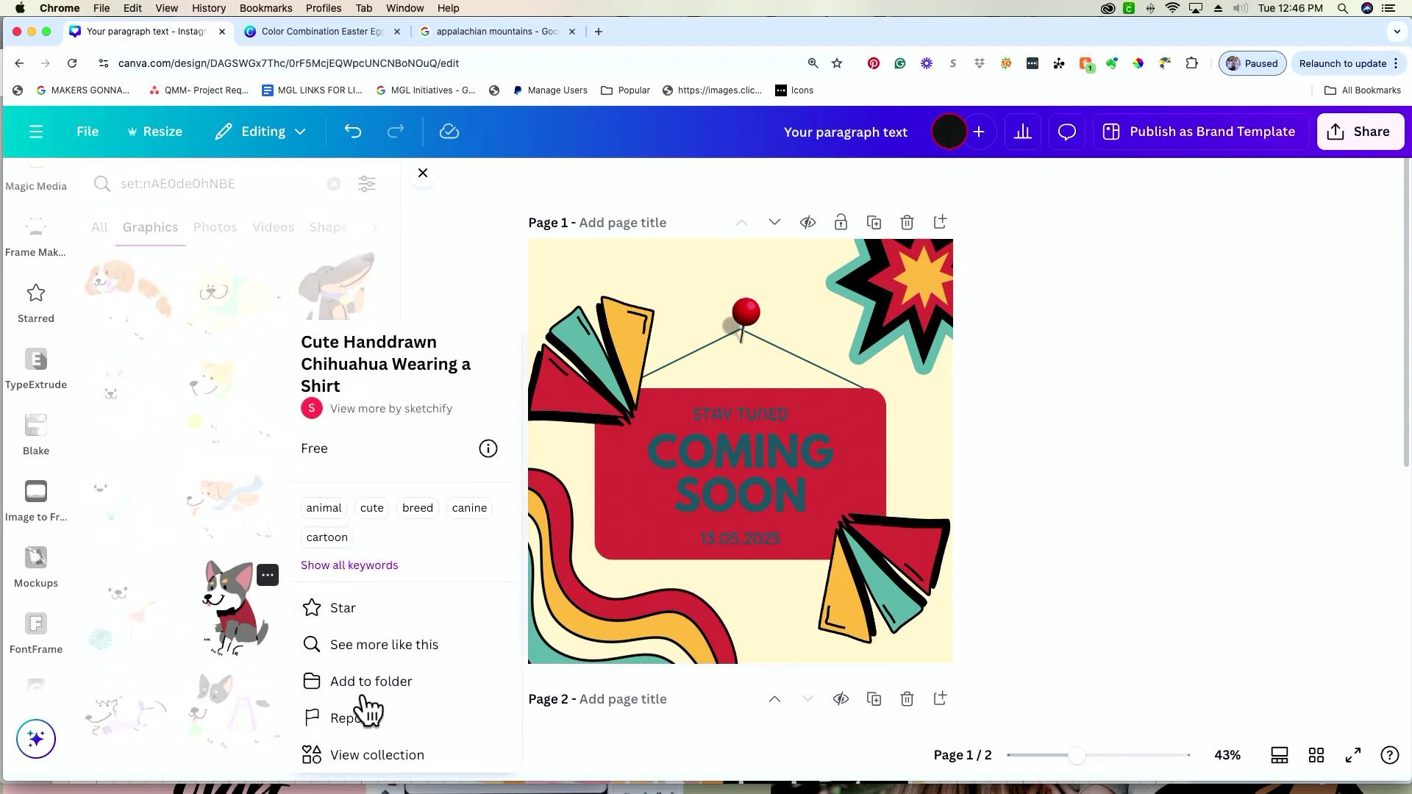